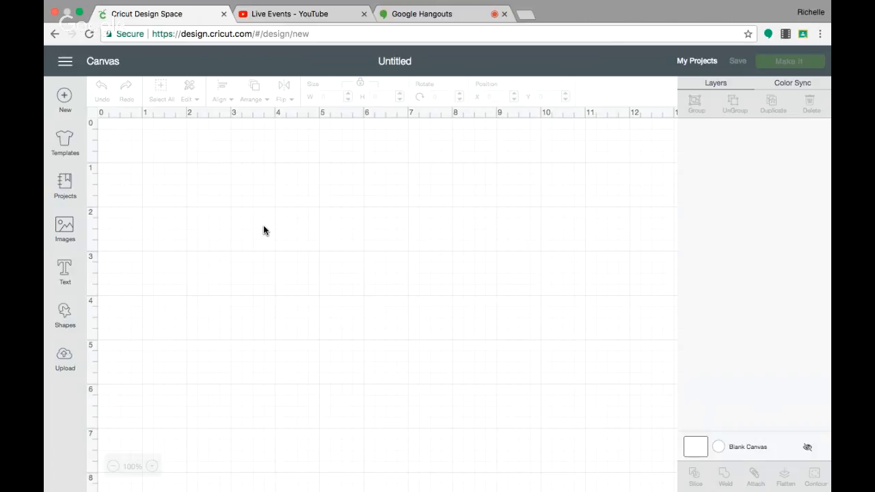
Step: Add two squares to the canvas and place them side by side near the top, with a small gap between them
left_click(64, 314)
left_click(116, 228)
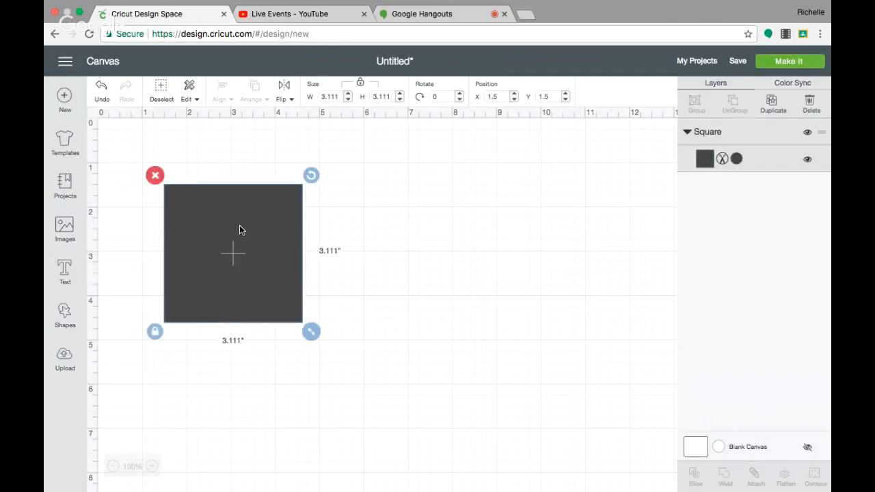
left_click_drag(240, 229, 222, 199)
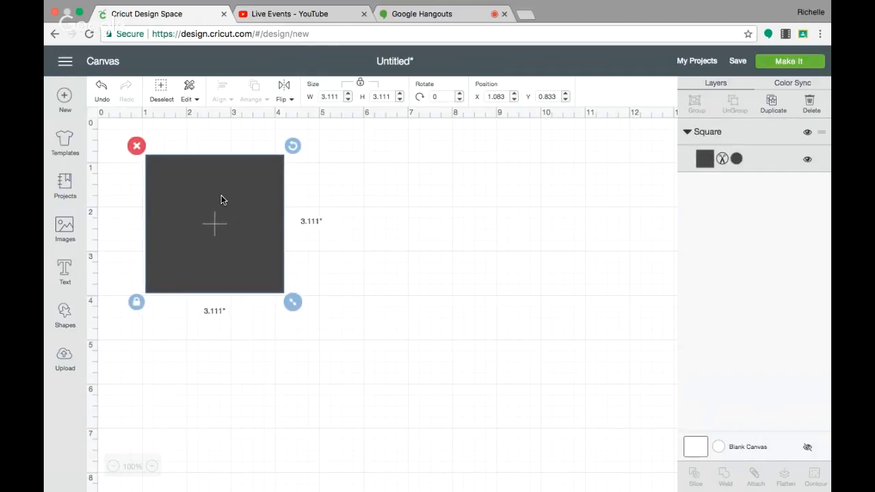
left_click(63, 311)
left_click(115, 230)
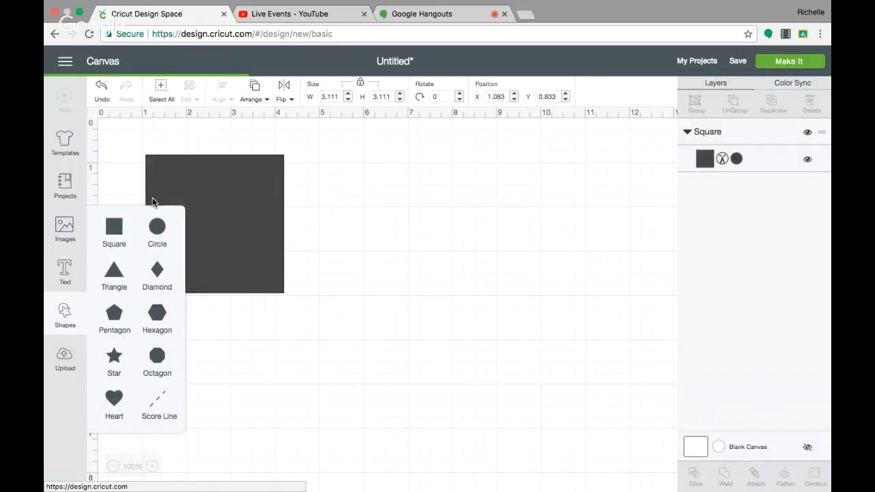
left_click_drag(219, 221, 335, 181)
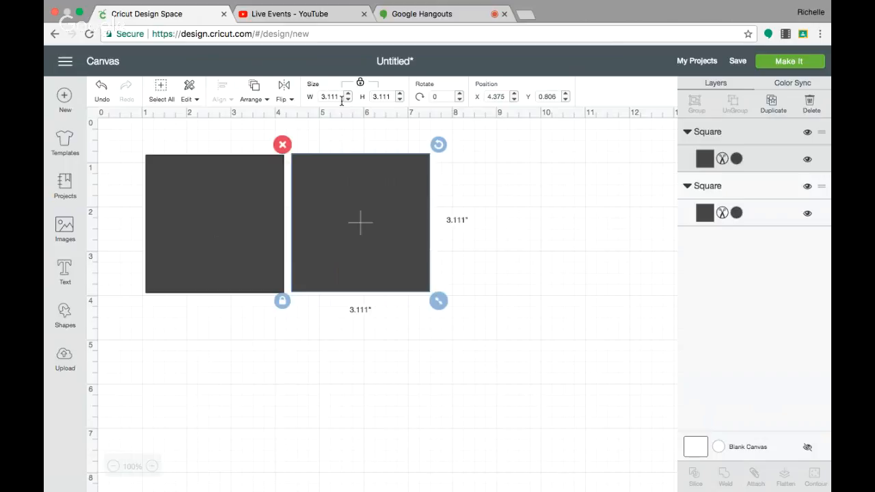
Step: Resize the first square to 12 by 12 inches
left_click(240, 170)
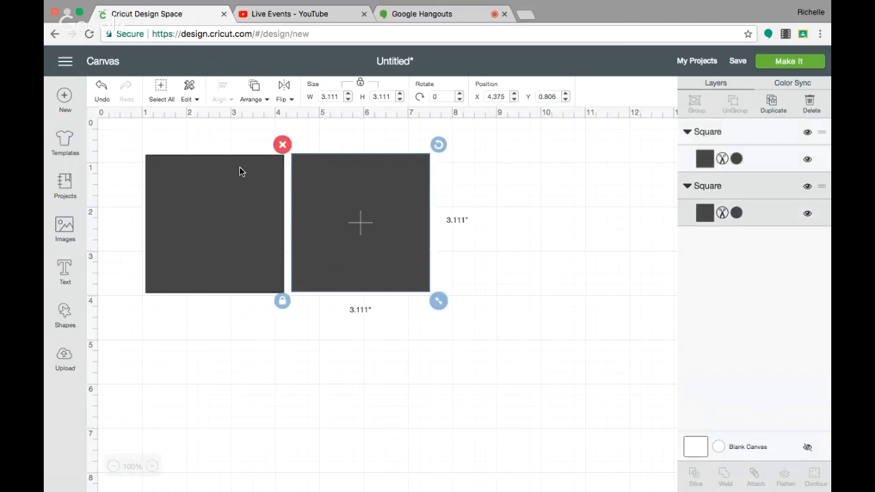
double_click(341, 97)
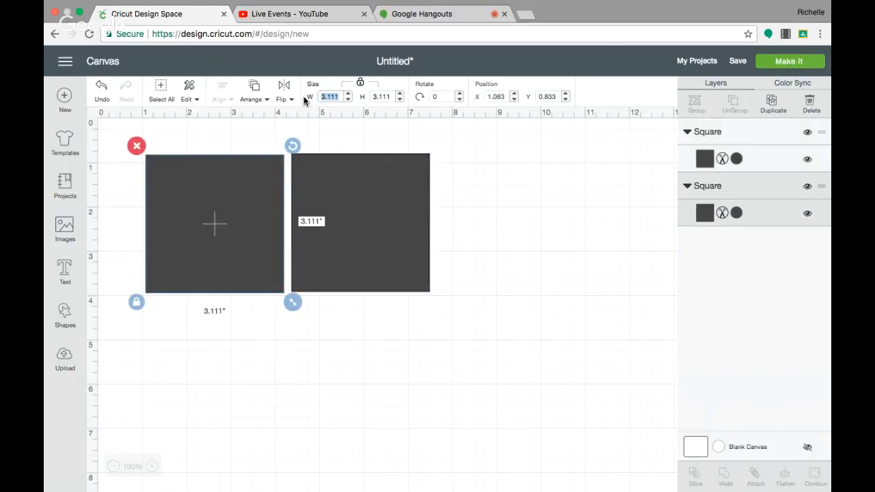
type("12")
key("Return")
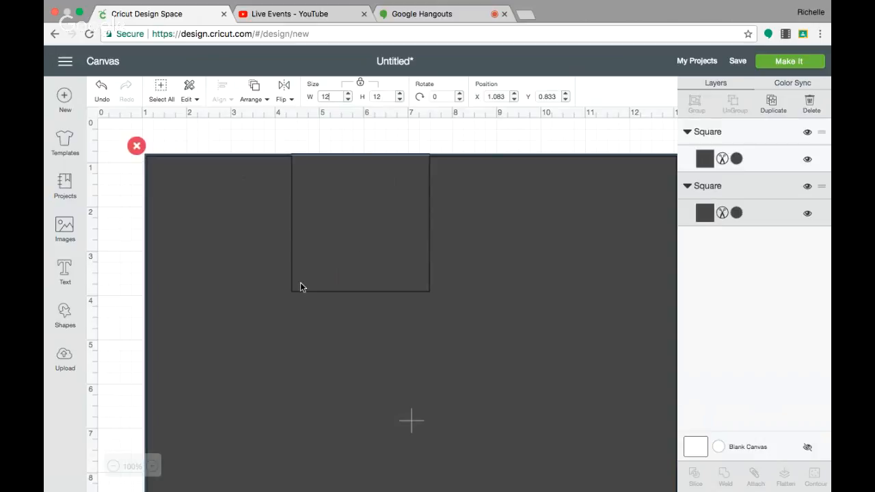
Step: Resize the second square to 12 by 12 inches
key("super+z")
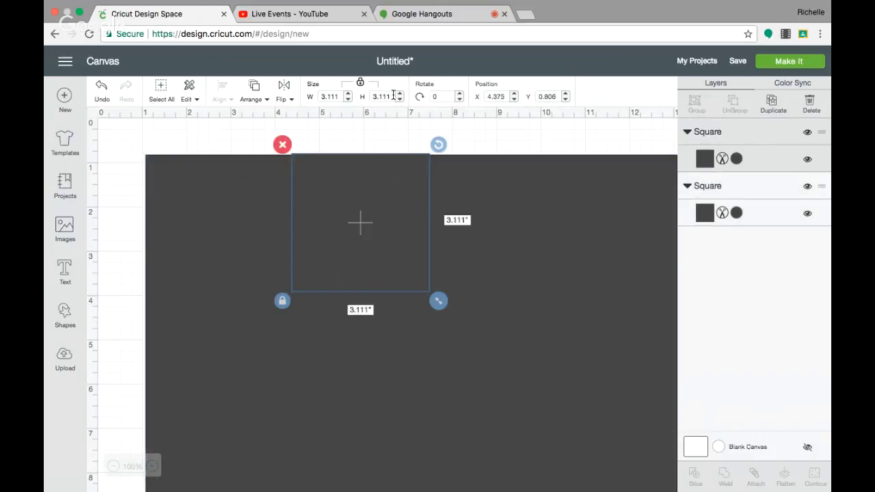
double_click(394, 96)
type("12")
key("Return")
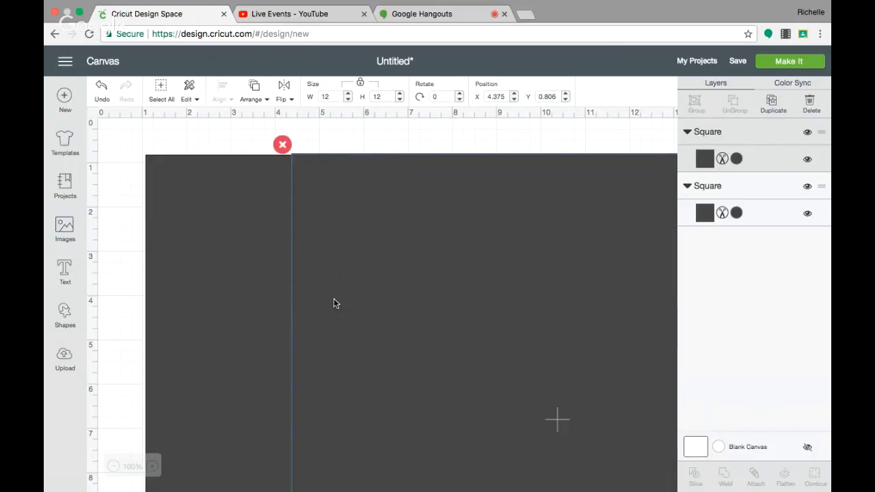
Step: Move the second square beside the first so they no longer overlap, at about X 13.43 and Y 0.82, and deselect it
left_click_drag(334, 304, 496, 296)
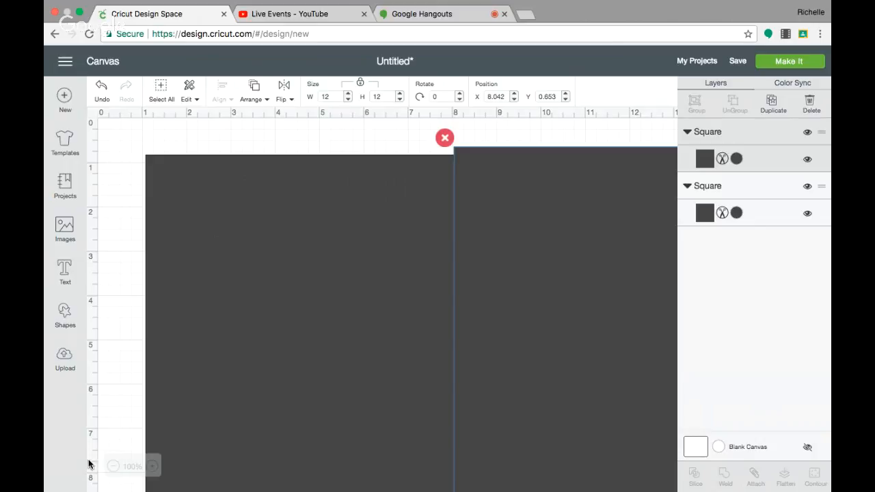
left_click(114, 467)
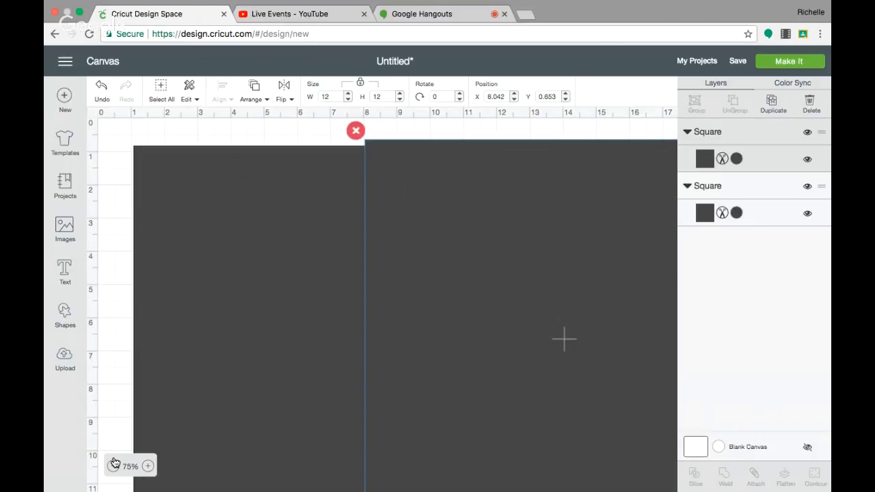
left_click(115, 468)
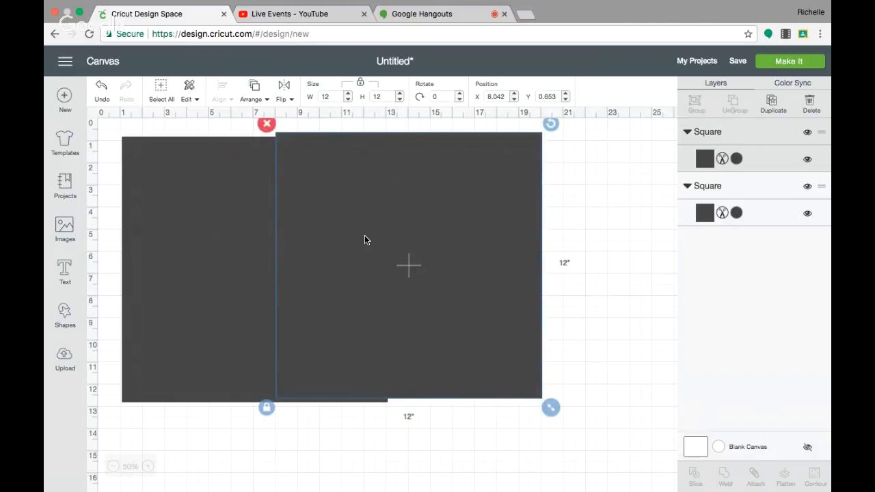
left_click_drag(364, 240, 484, 242)
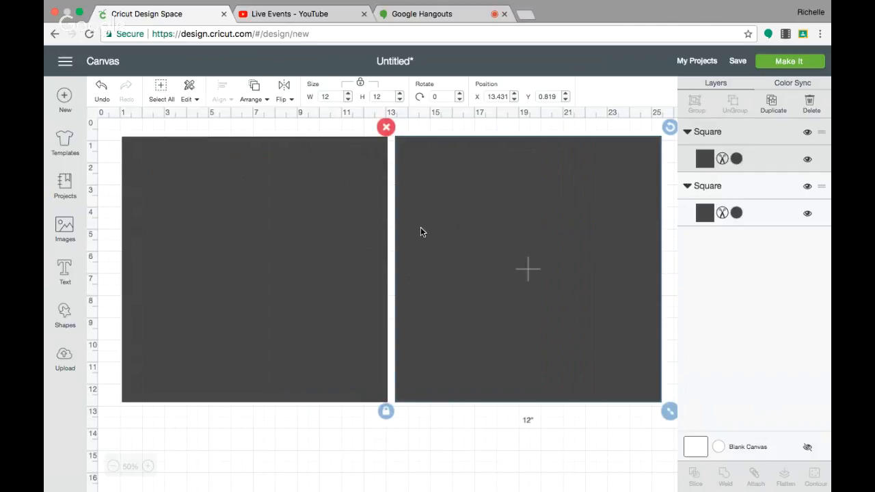
left_click(294, 438)
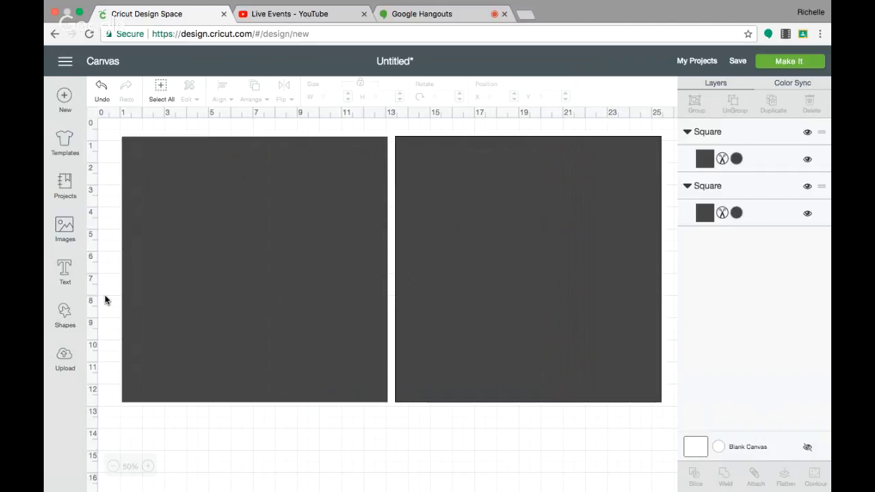
Step: Search the image library for "striped boarder" and look through the results for a suitable stripe pattern
left_click(63, 228)
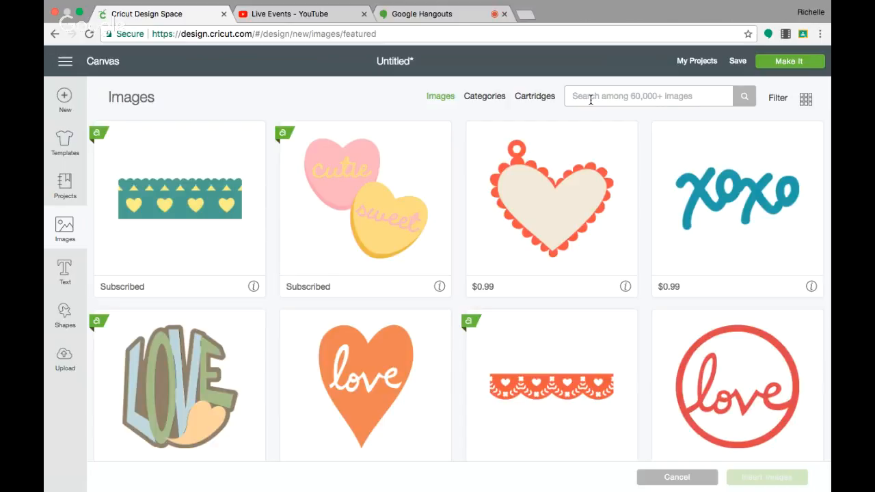
left_click(591, 99)
type("striped b")
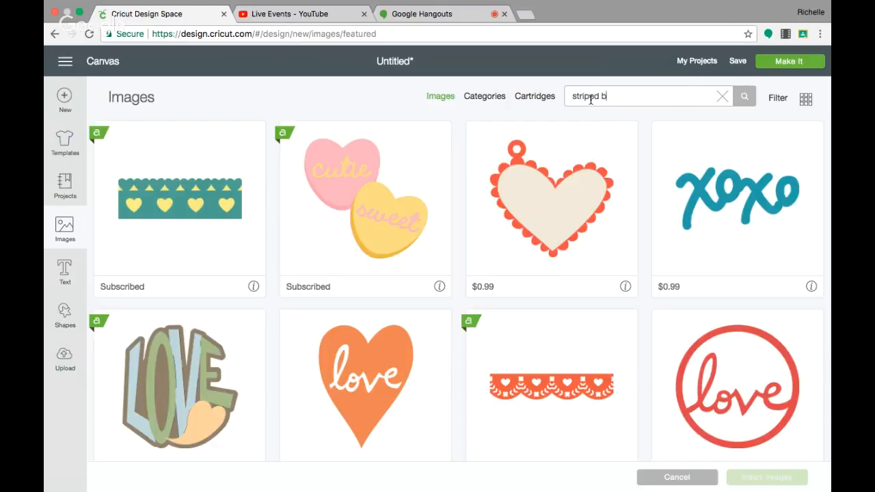
type("oarder")
key("Return")
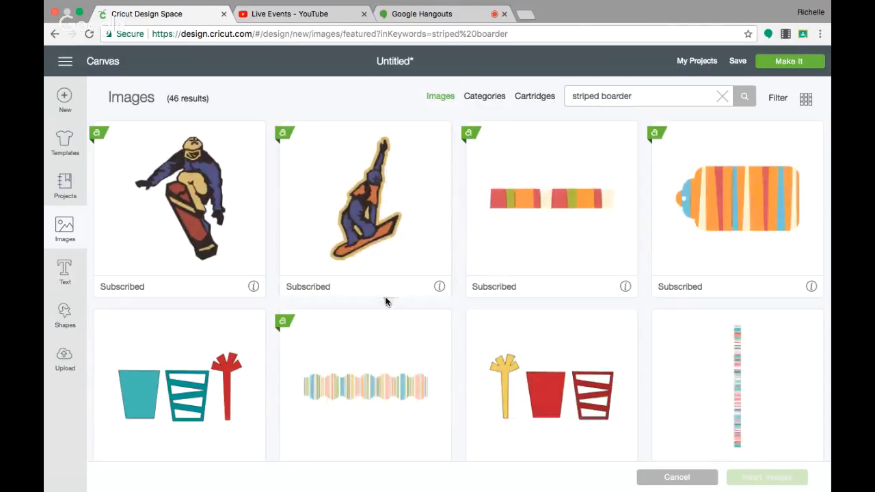
scroll(386, 302, "down", 10)
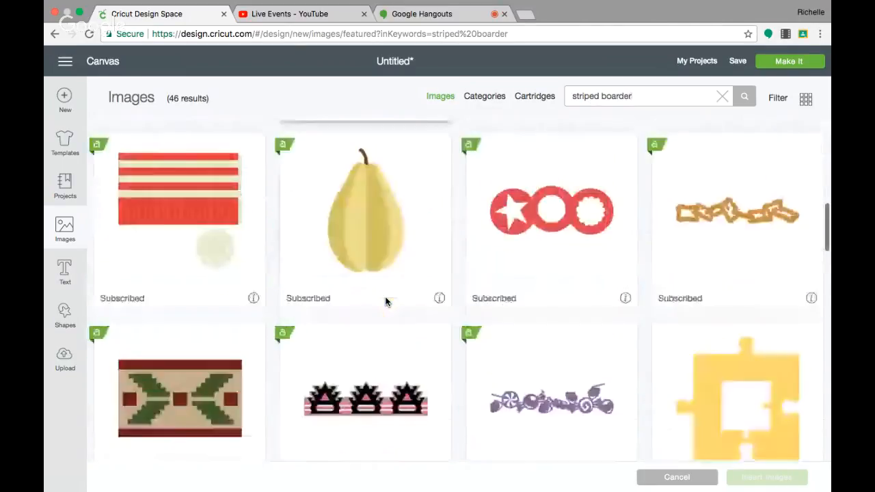
scroll(386, 301, "down", 12)
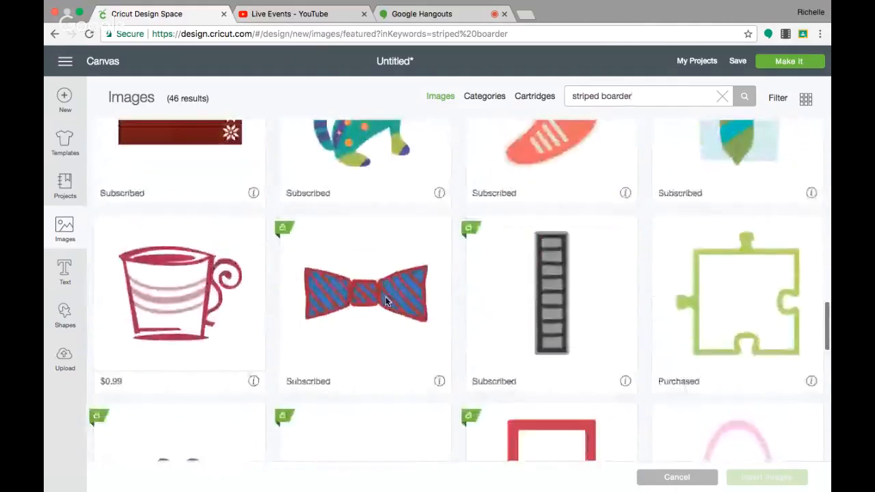
scroll(386, 302, "down", 8)
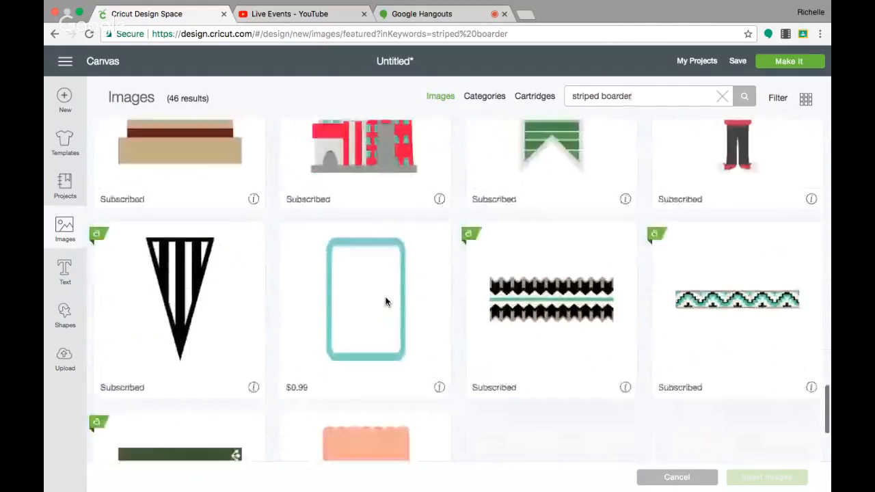
scroll(385, 301, "up", 9)
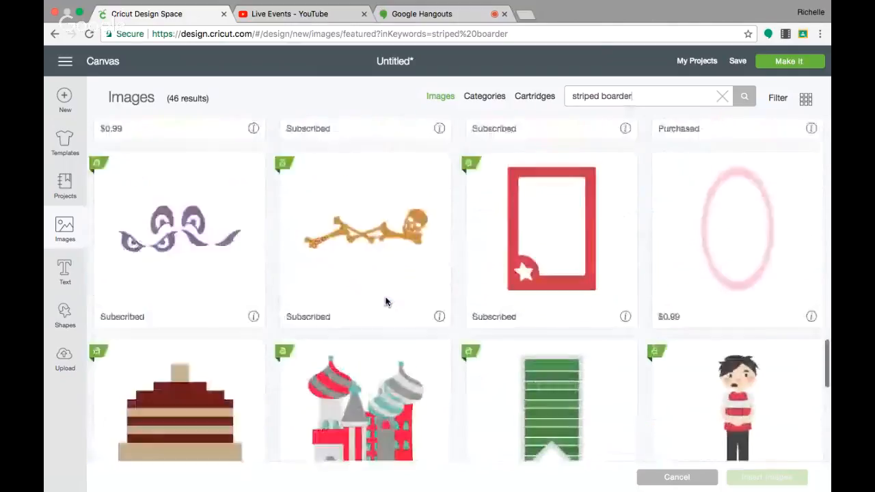
scroll(386, 301, "up", 8)
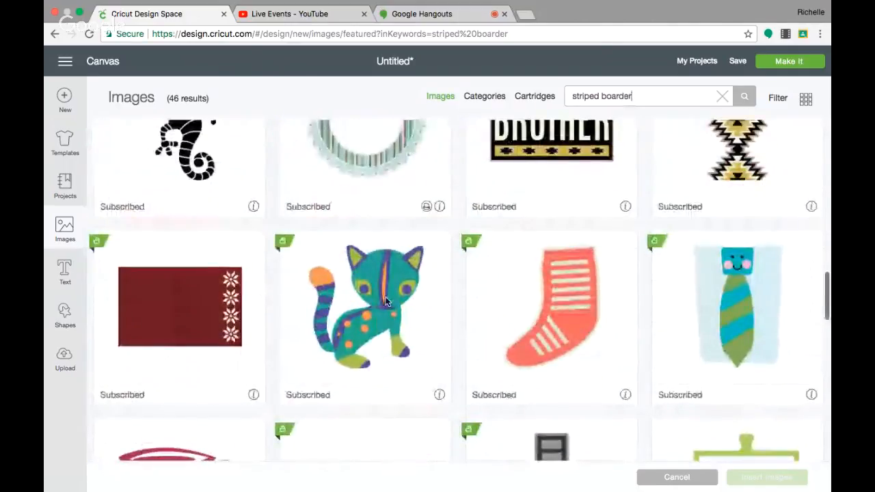
scroll(385, 301, "up", 7)
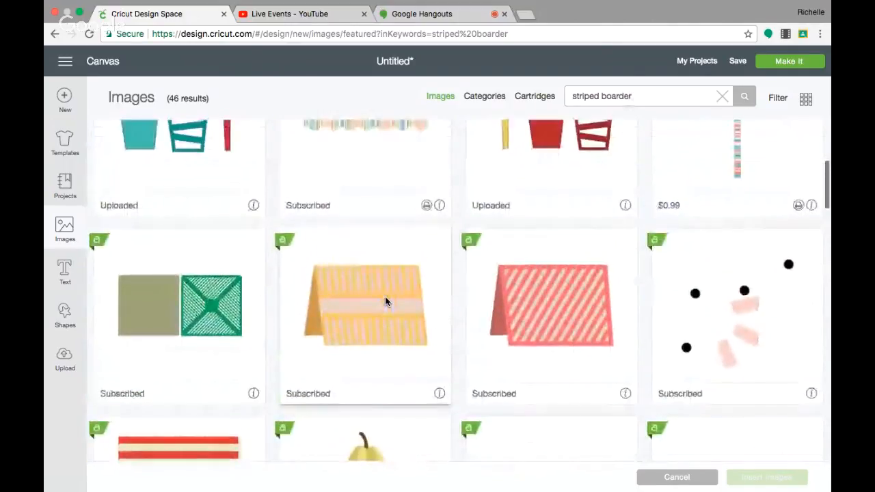
scroll(386, 302, "up", 5)
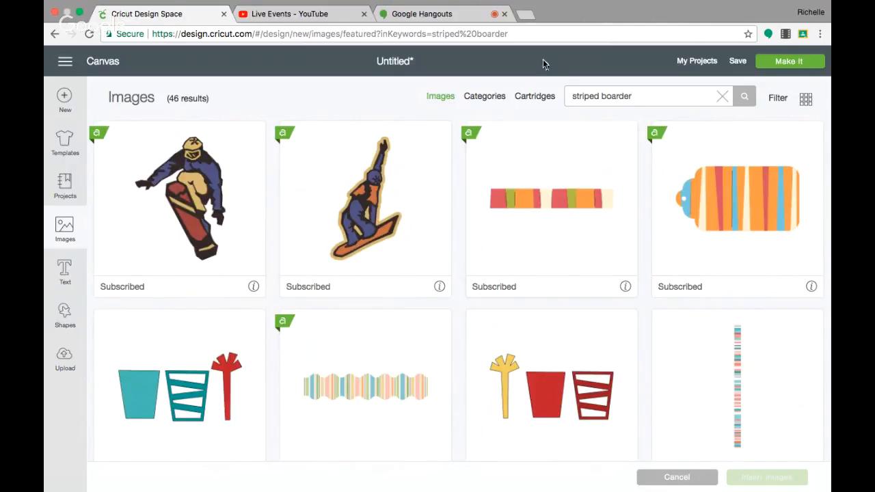
Step: Search the image library for "stripe boarder" and insert the yellow border with red diagonal stripes
left_click(600, 96)
key("BackSpace")
key("BackSpace")
type("e")
key("Return")
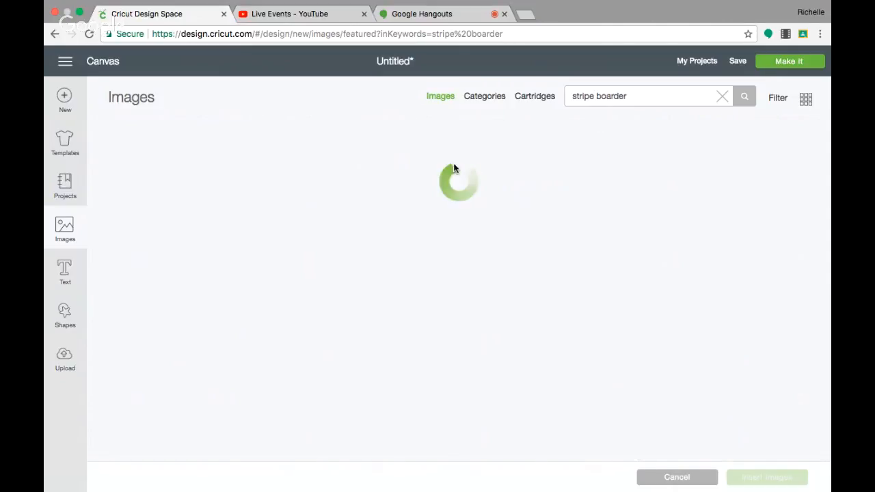
scroll(457, 220, "down", 5)
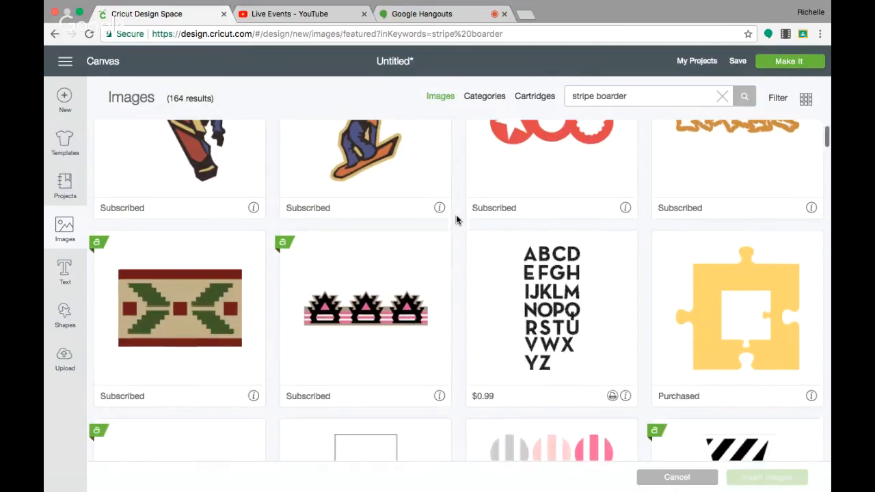
scroll(456, 217, "down", 3)
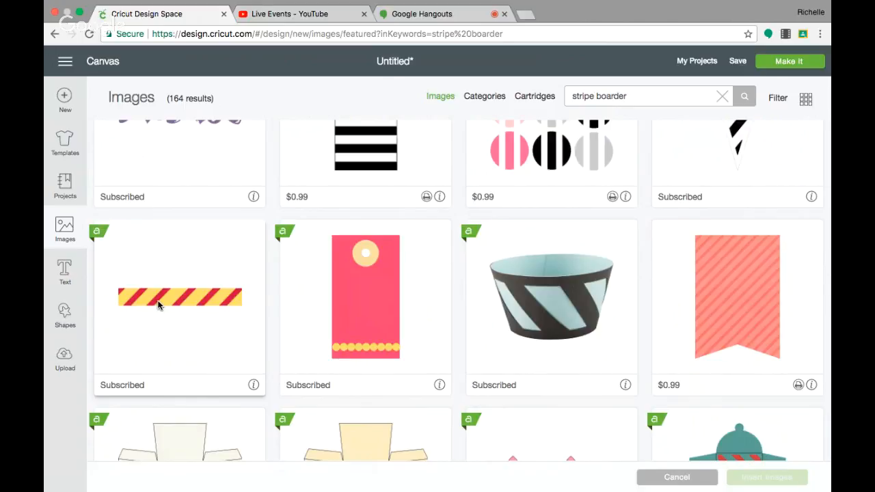
left_click(158, 306)
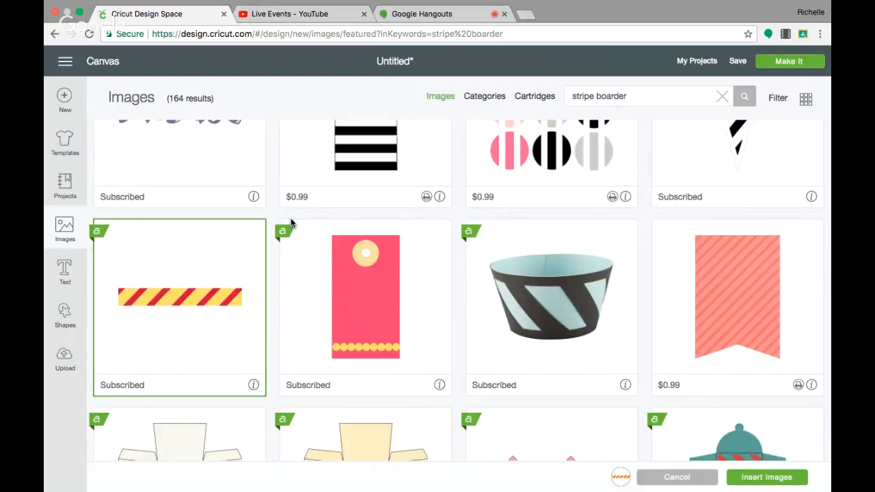
left_click(763, 480)
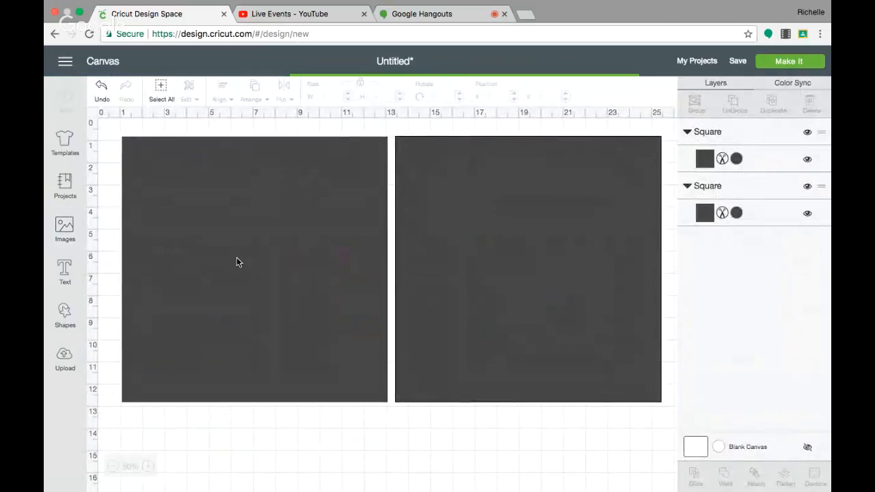
Step: Align the stripe border with the first square's left edge and shrink it with unlocked proportions to about 12.03 by 2.7 inches
left_click_drag(302, 203, 270, 205)
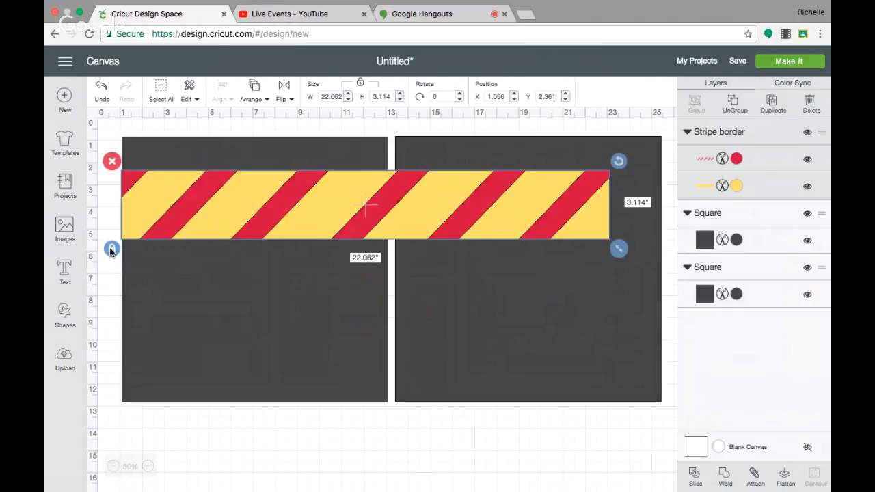
left_click(111, 249)
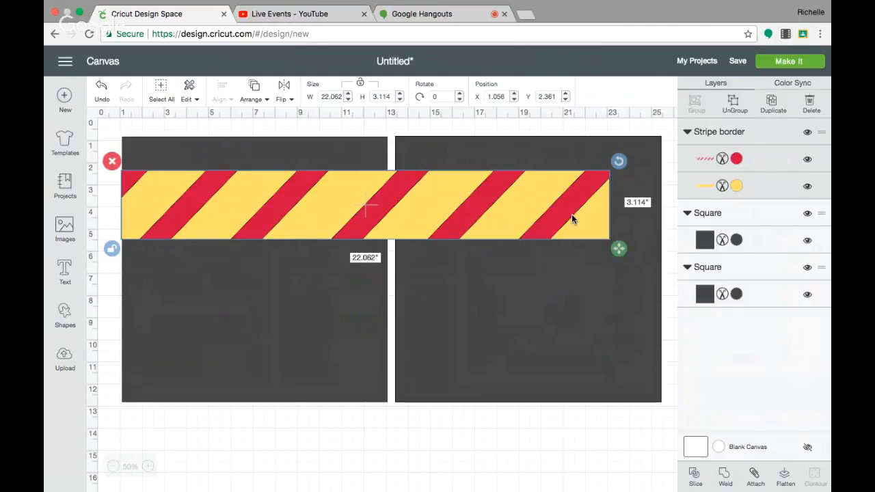
left_click_drag(618, 249, 398, 241)
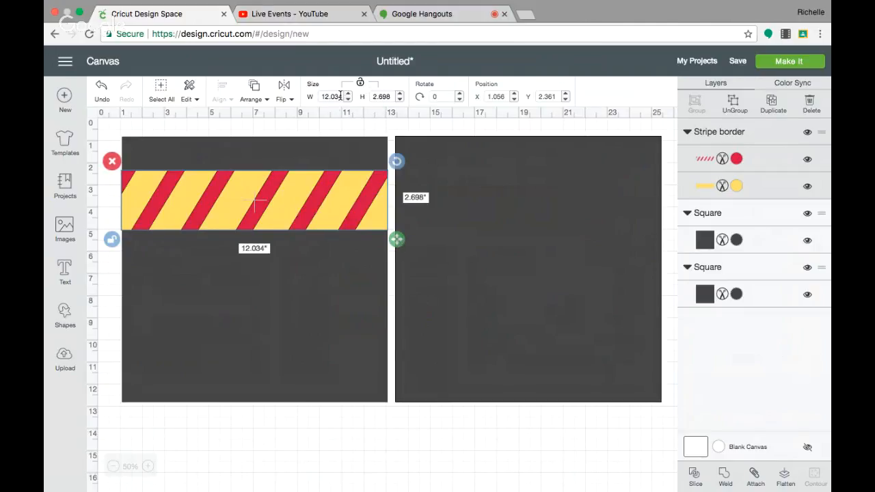
Step: Set the stripe border's width and height to 12 inches and move it to cover the first square
double_click(341, 97)
type("12")
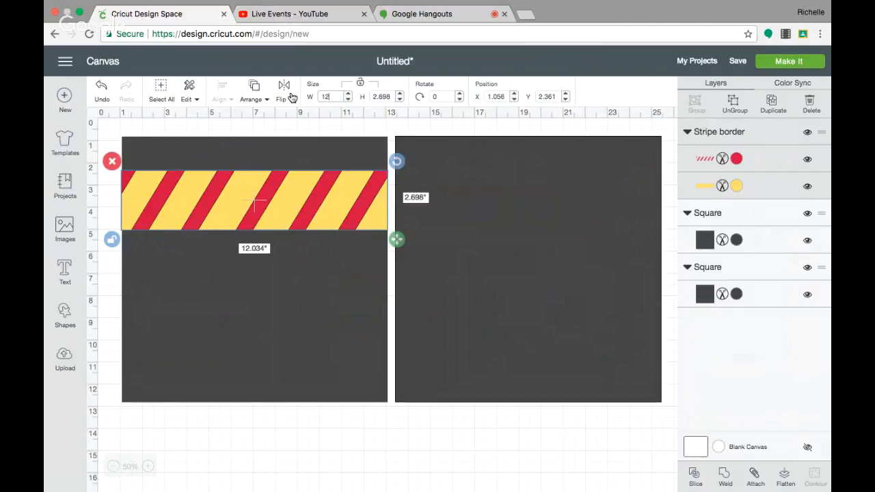
left_click(391, 96)
type("12")
key("Return")
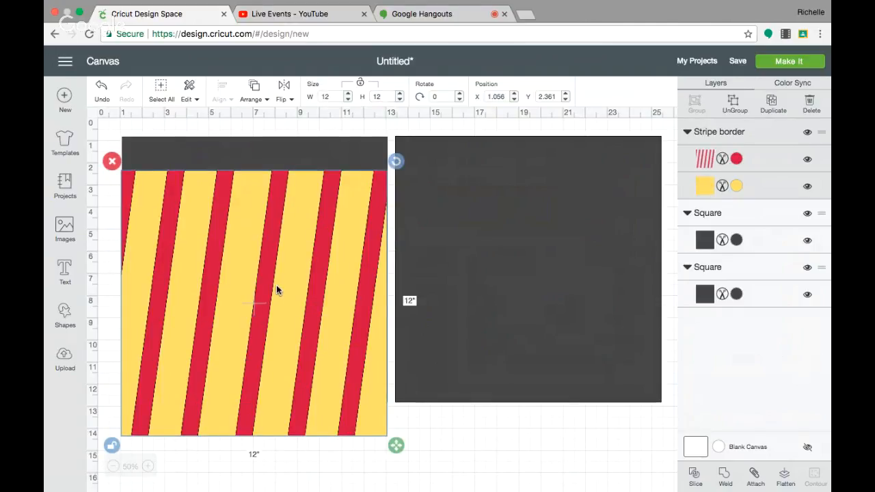
left_click_drag(276, 284, 277, 252)
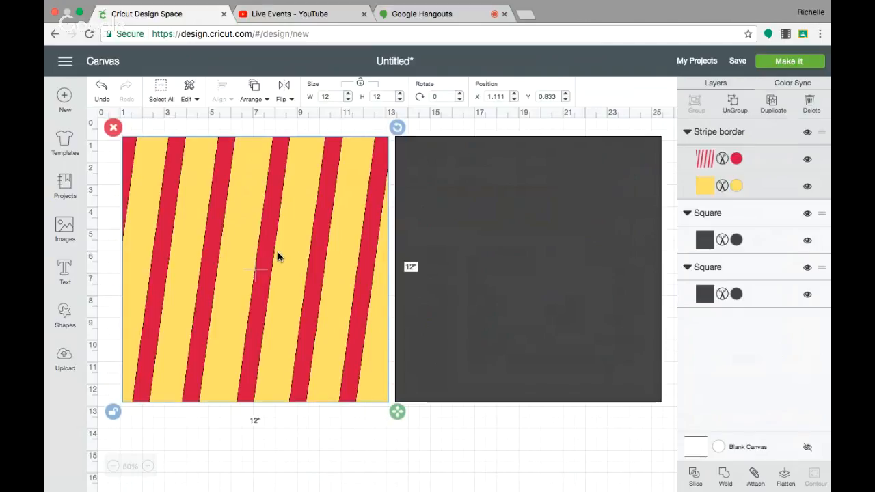
Step: Duplicate the stripe border and place the copy over the second square
left_click(773, 102)
left_click_drag(160, 262, 428, 250)
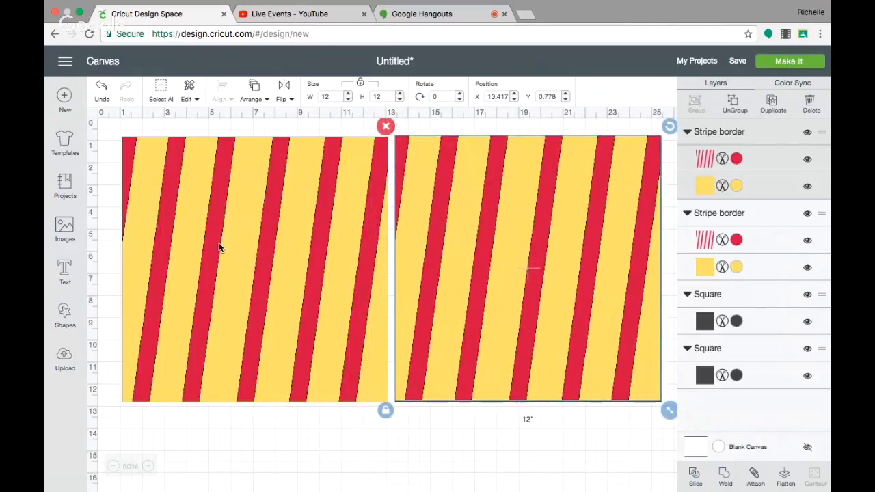
Step: Recolor the red stripes of both stripe borders to dark brown #502B1B
left_click(737, 159)
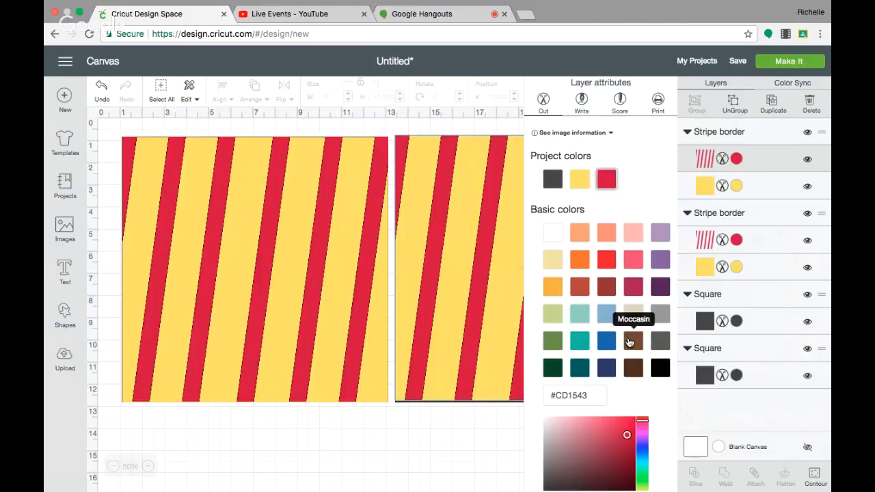
left_click(630, 372)
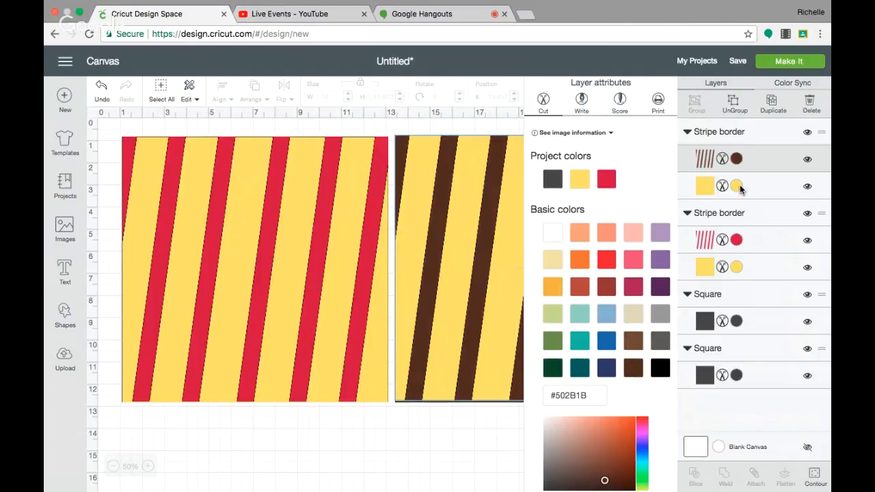
left_click(735, 239)
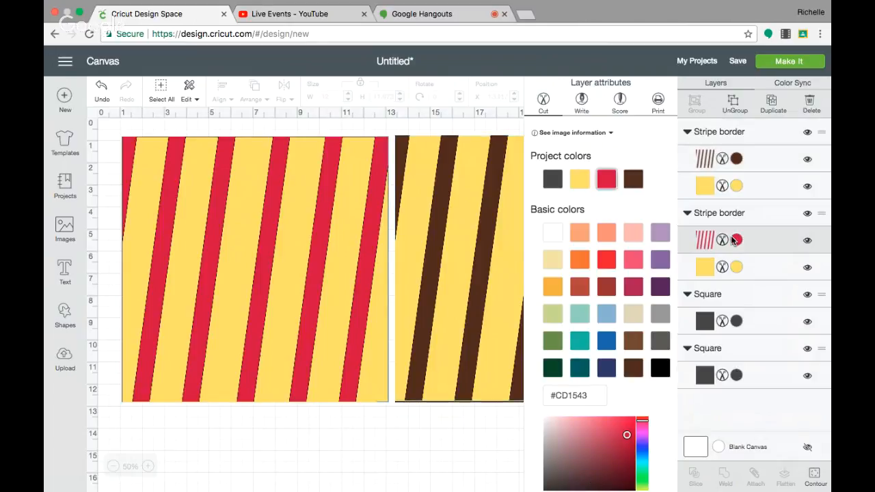
left_click(632, 368)
Step: Recolor the yellow background layers of both stripe borders to Moccasin brown #704A2B
left_click(735, 187)
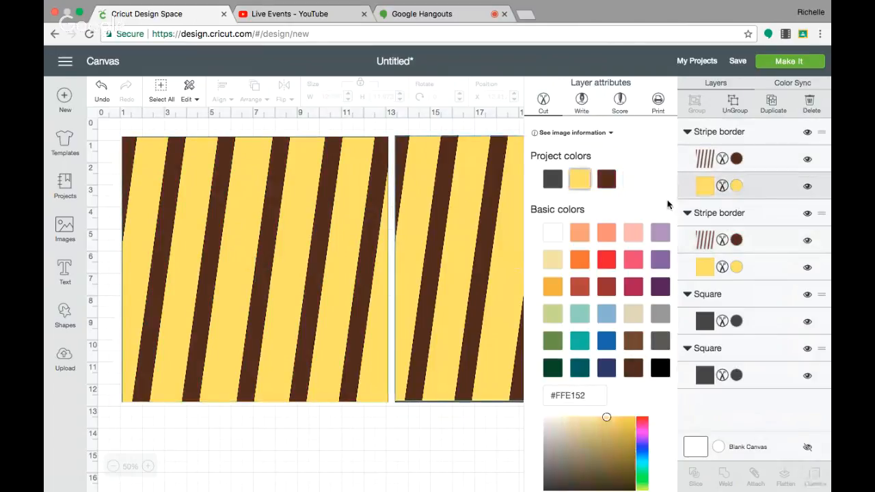
left_click(633, 341)
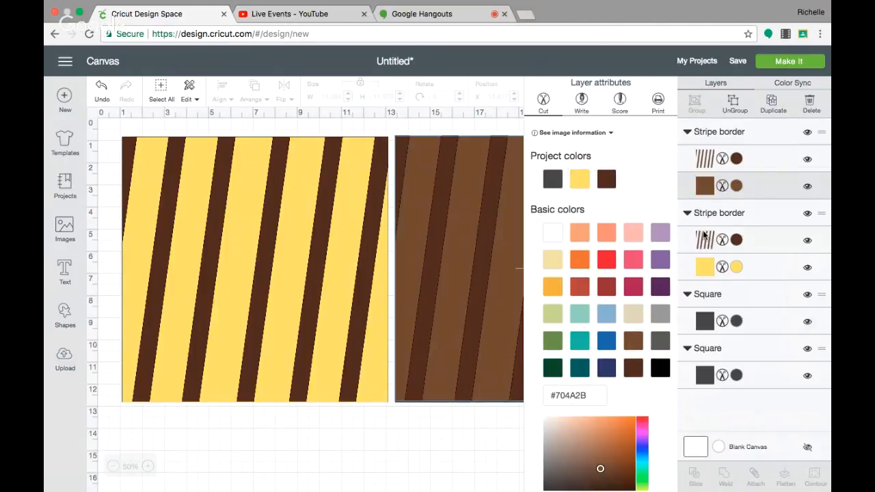
left_click(735, 266)
left_click(633, 338)
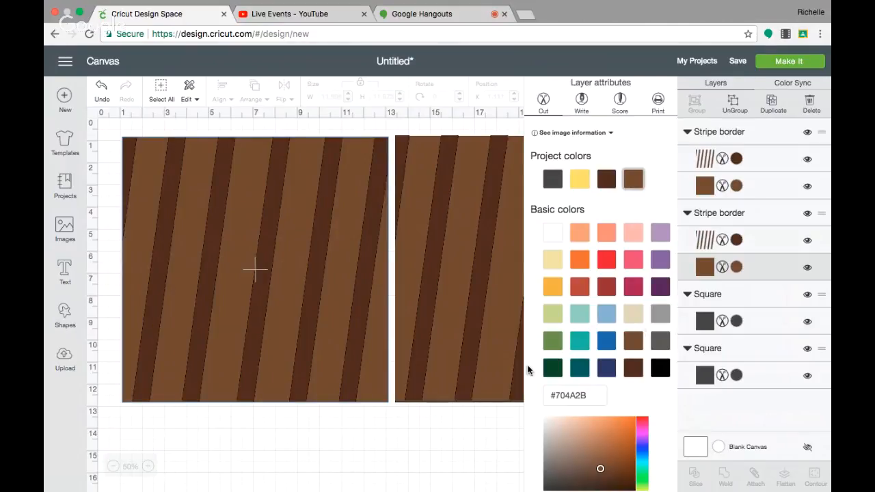
left_click(464, 429)
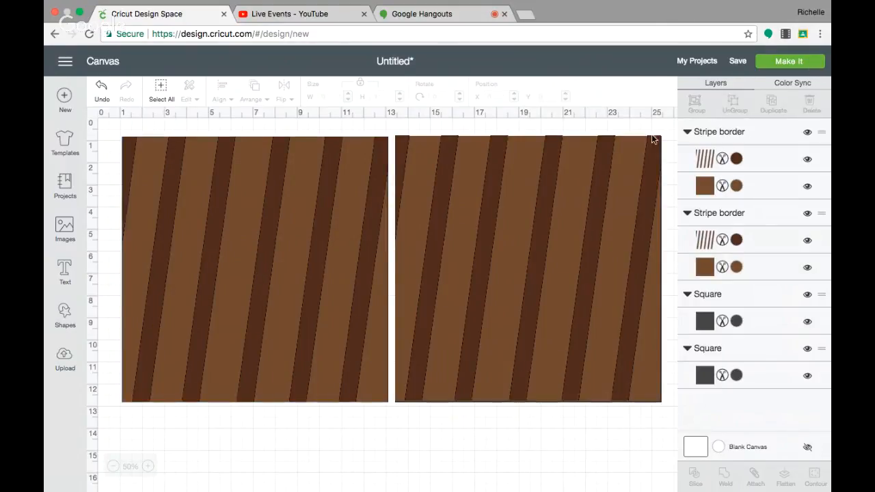
Step: Send both stripe borders to the back so they lie behind the two dark gray squares
left_click(516, 318)
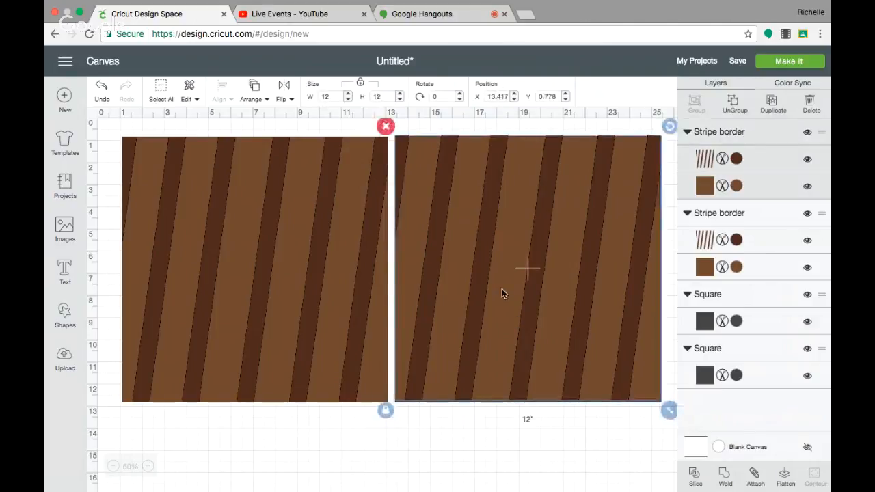
left_click(256, 89)
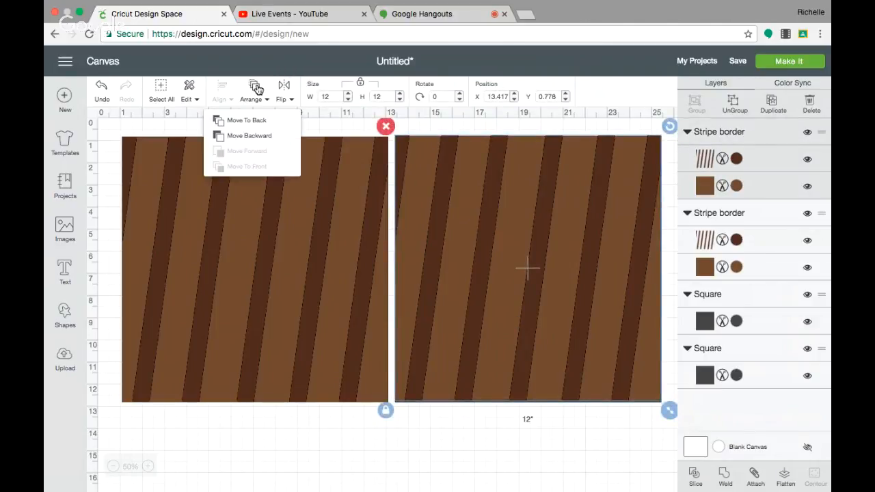
left_click(449, 200)
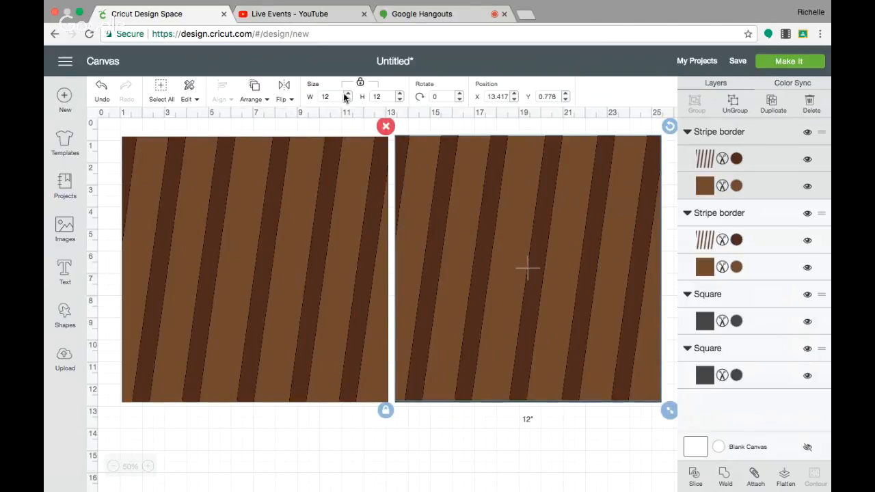
left_click(254, 89)
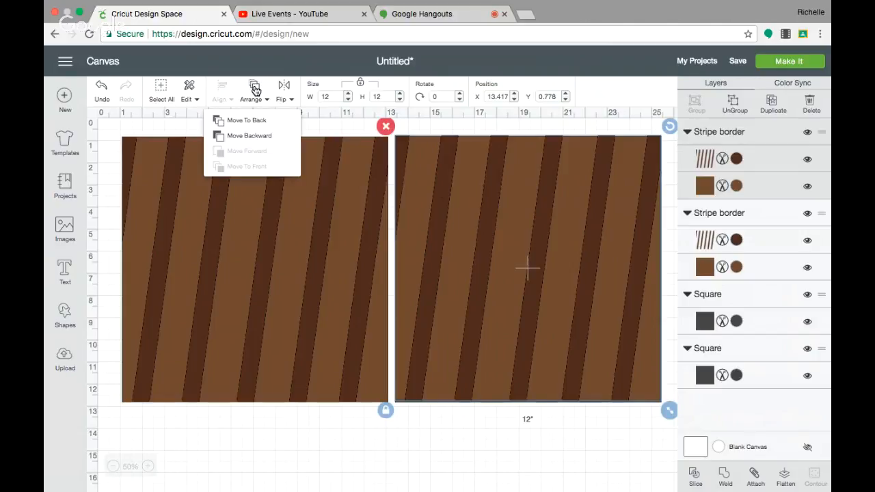
left_click(247, 121)
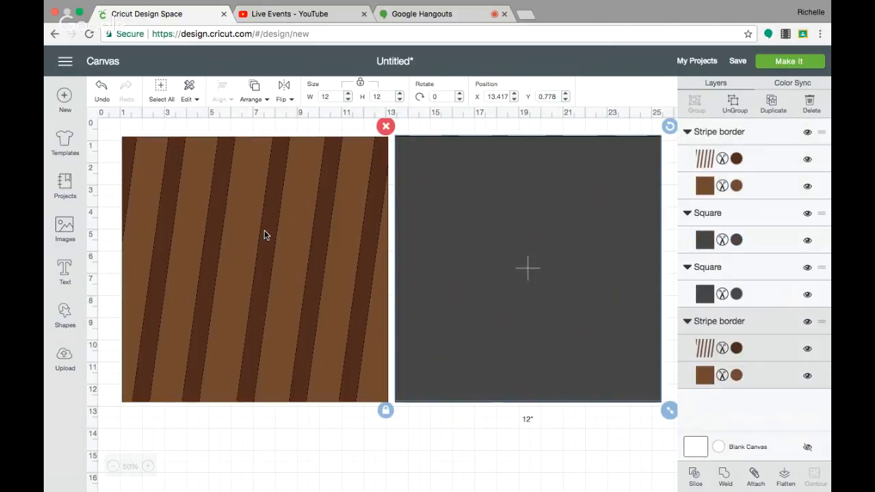
left_click(264, 231)
left_click(253, 89)
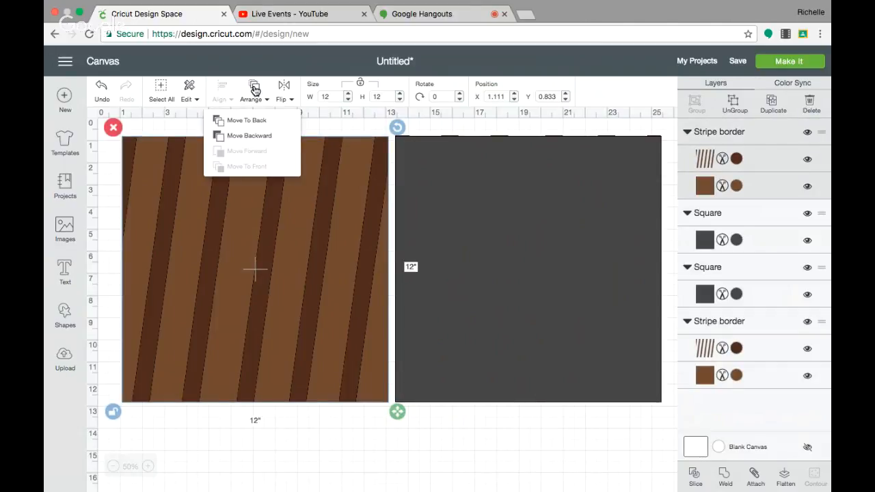
left_click(250, 121)
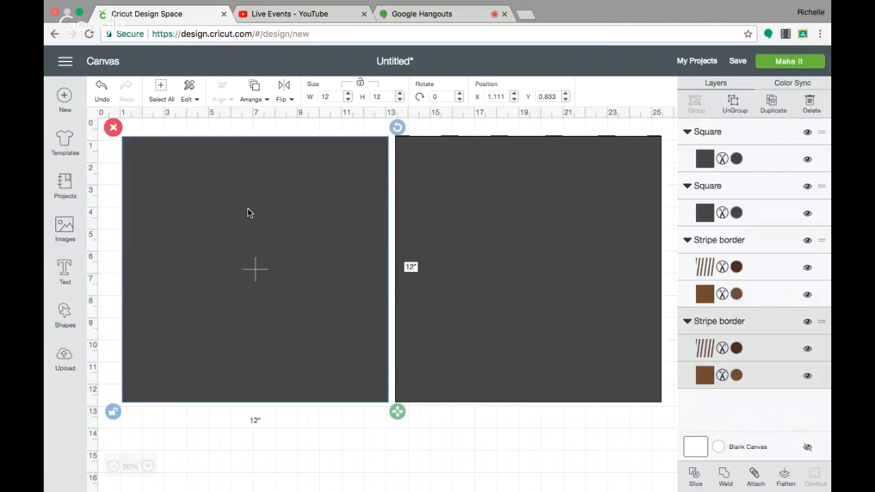
Step: Shift the first square down from its stripe border and set its width and height to 11.5 inches
left_click_drag(247, 207, 248, 205)
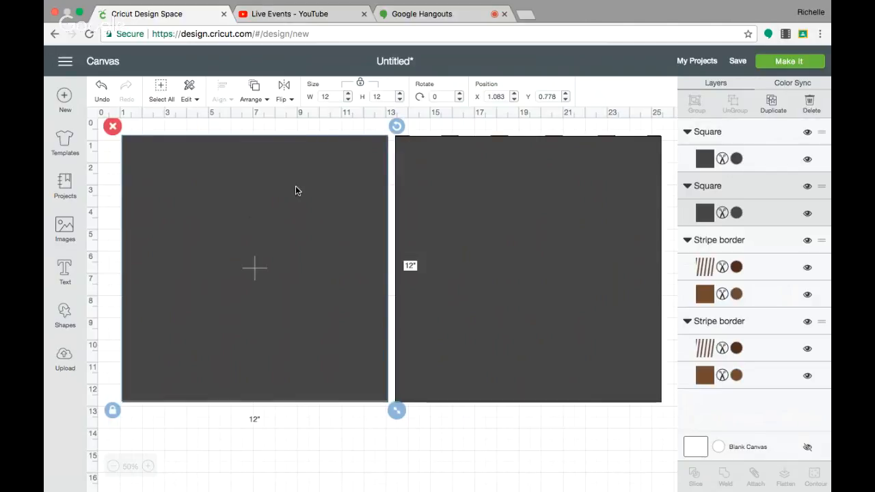
left_click_drag(295, 186, 296, 212)
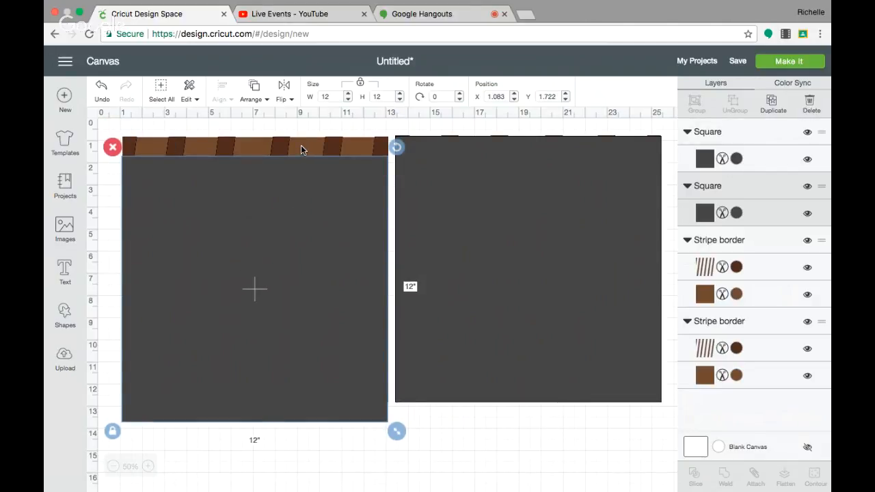
left_click(301, 148)
left_click(303, 205)
left_click(318, 96)
type("11.5")
key("Return")
Step: Set the second square's width and height to 11.5 inches
left_click(507, 238)
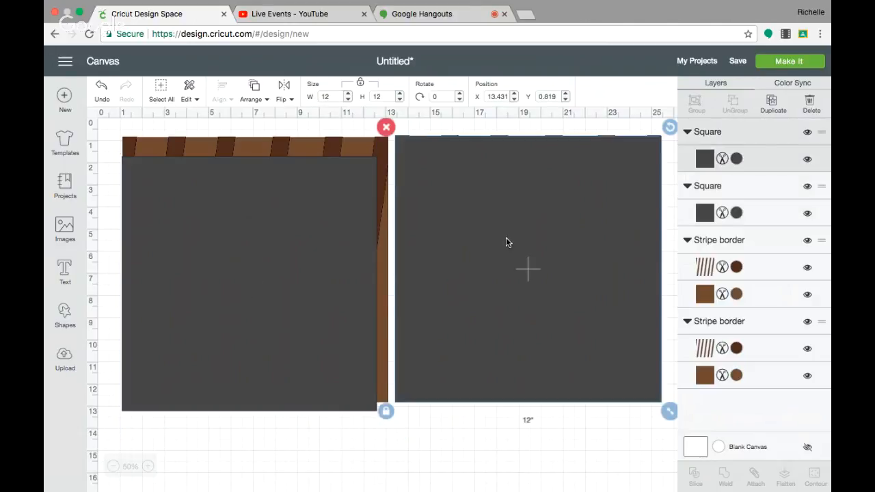
left_click(336, 96)
type("11.5")
key("Return")
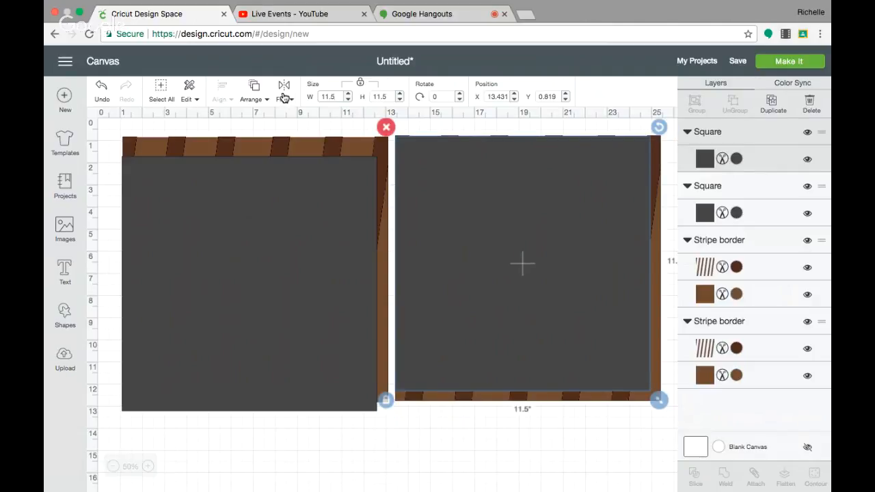
Step: Center both 11.5-inch squares on their stripe borders so an even striped edge shows on all sides
left_click_drag(510, 199, 515, 203)
left_click_drag(237, 283, 239, 265)
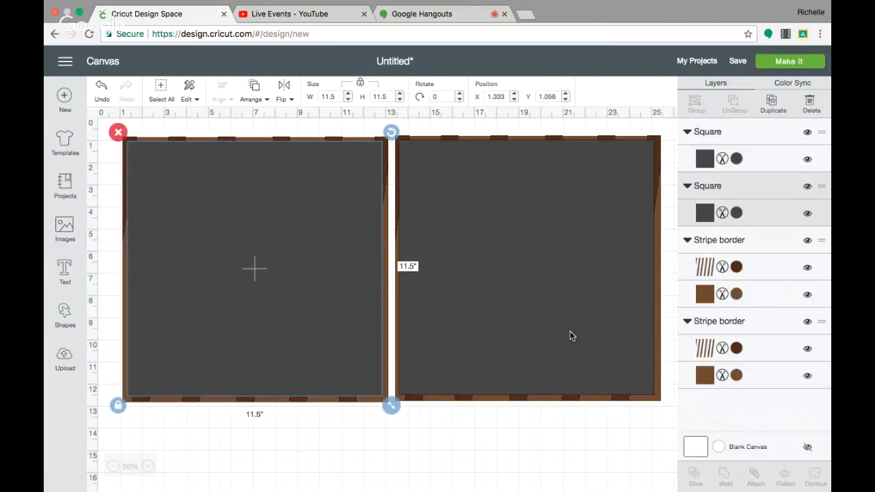
left_click_drag(572, 335, 572, 330)
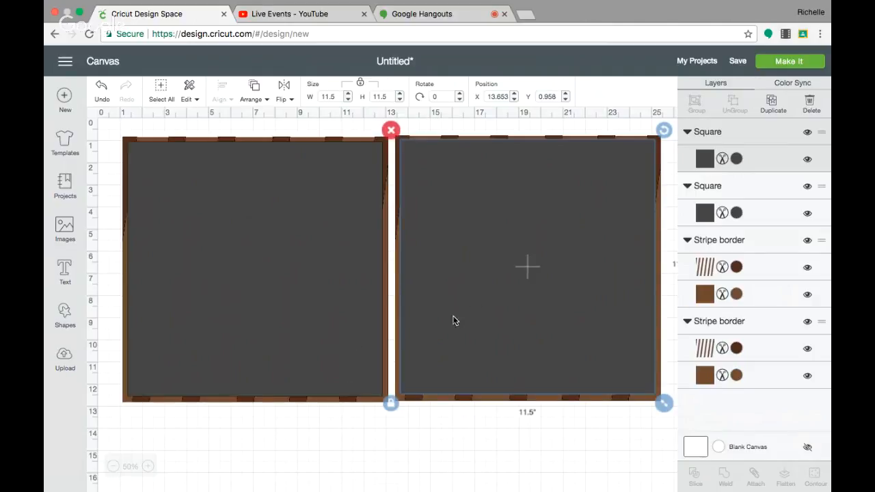
Step: Recolor both squares from dark gray to the project's Moccasin brown #704A2B
left_click(736, 213)
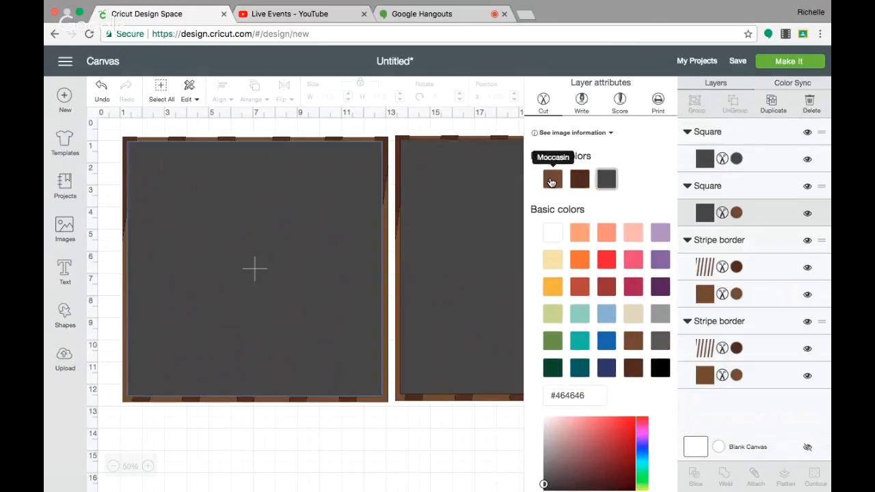
left_click(552, 179)
left_click(736, 159)
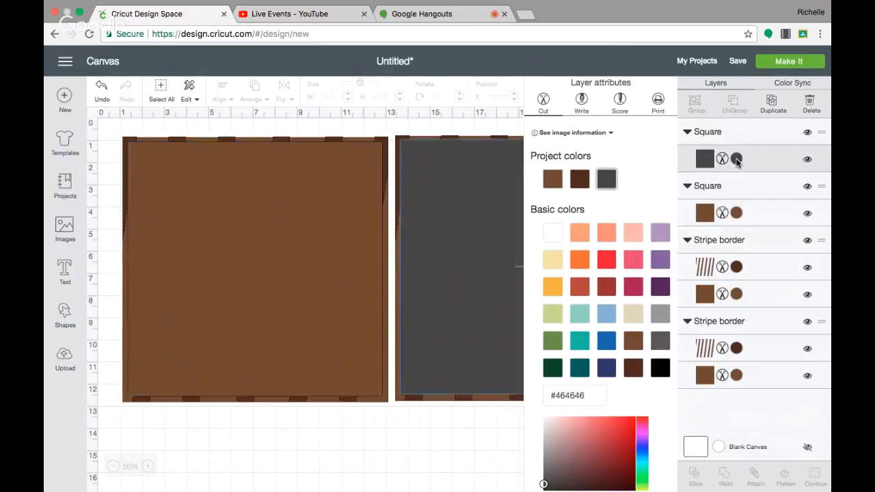
left_click(552, 179)
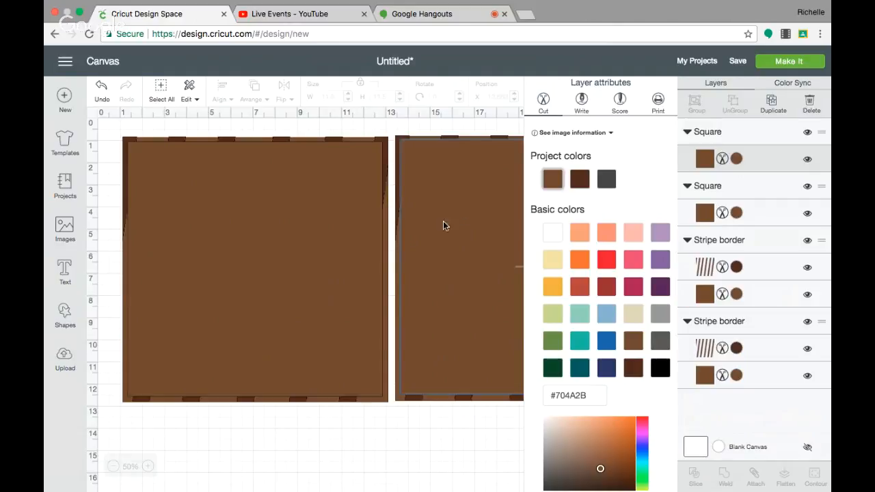
left_click(392, 466)
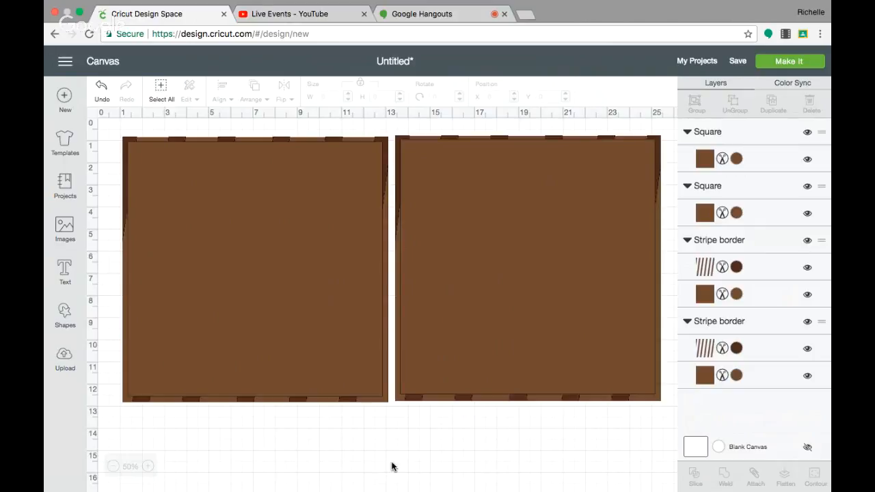
Step: Search the image library for "street lamp" and select the lamp post with the Spooky, Haunted and Scary signs
left_click(64, 226)
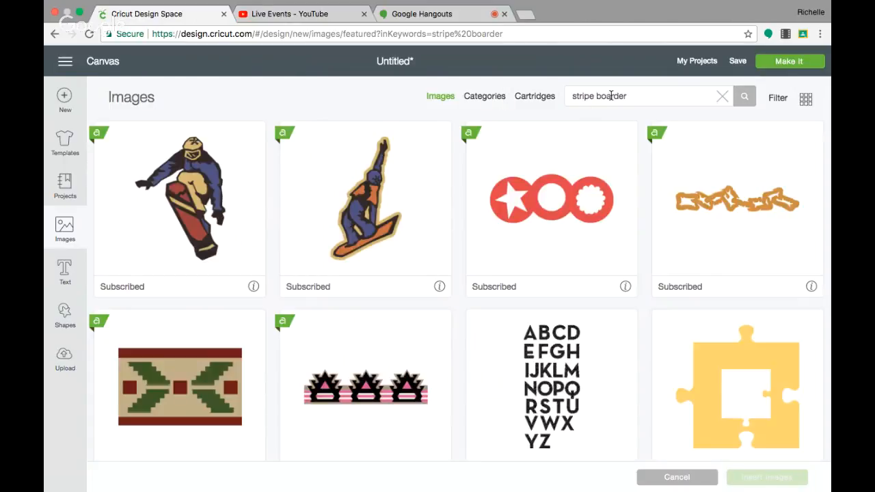
left_click_drag(629, 95, 569, 91)
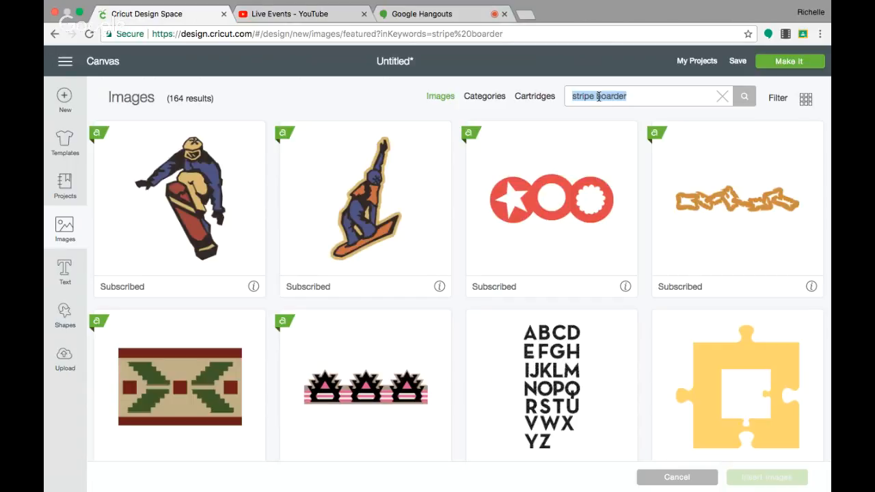
type("str")
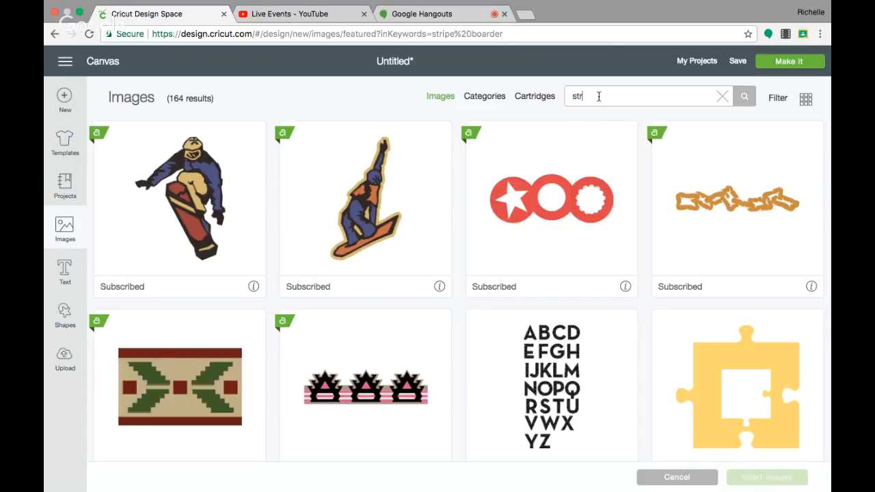
type("eet lamp")
key("Return")
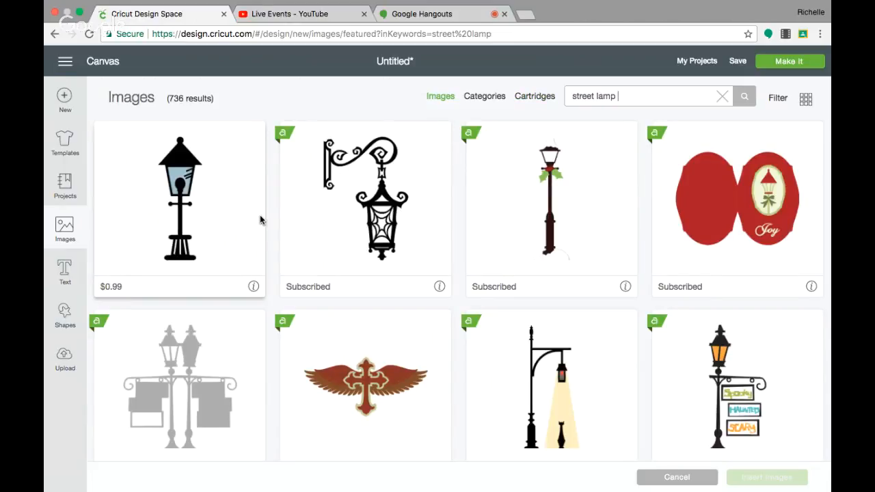
scroll(262, 221, "down", 2)
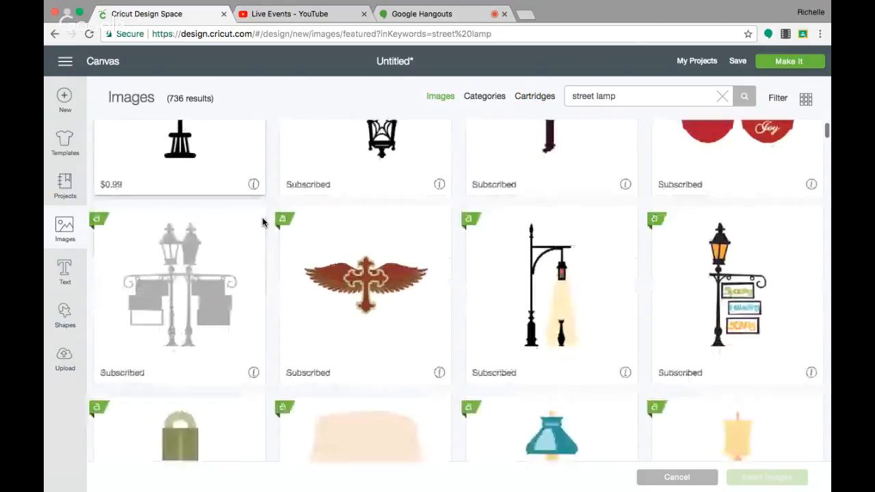
scroll(262, 221, "up", 2)
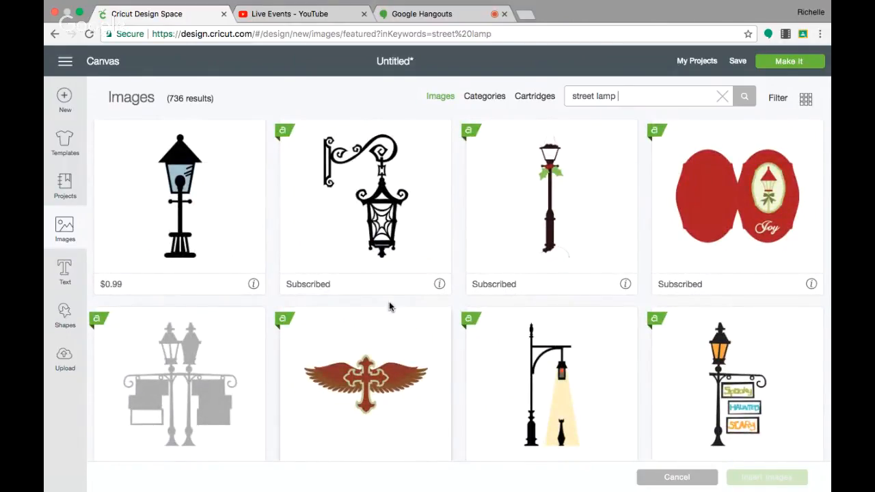
left_click(747, 349)
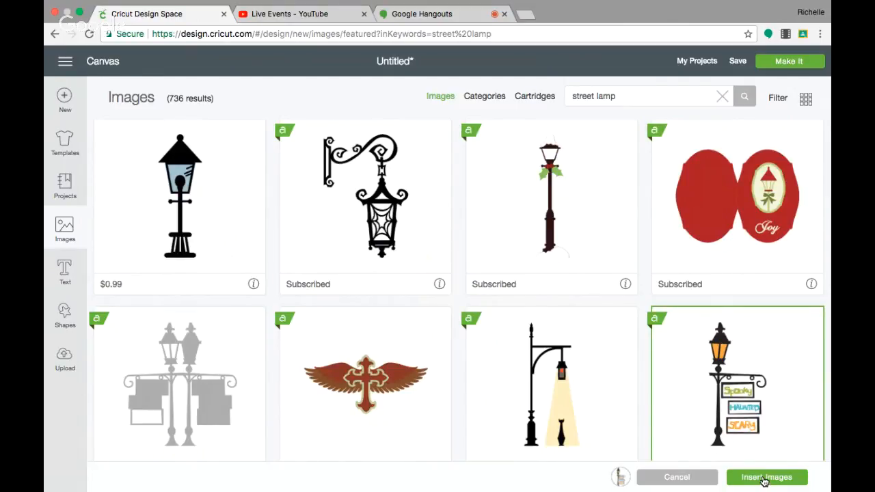
Step: Search the image library for "owl" and select the owl with the round pink belly and pink-ringed eyes
left_click_drag(630, 96, 569, 91)
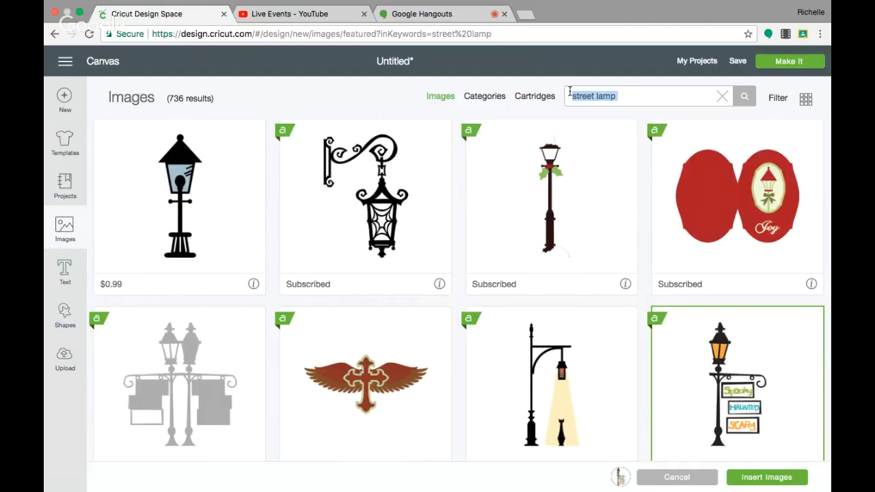
type("owl")
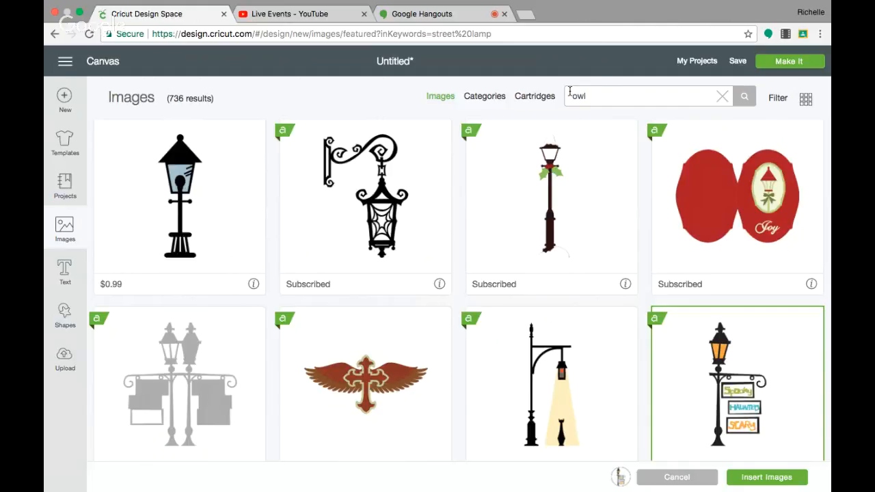
key("Return")
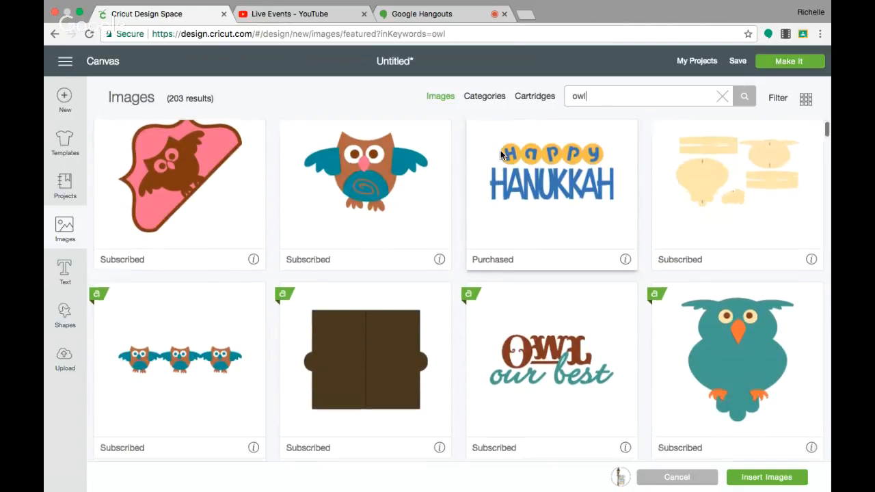
scroll(500, 156, "down", 3)
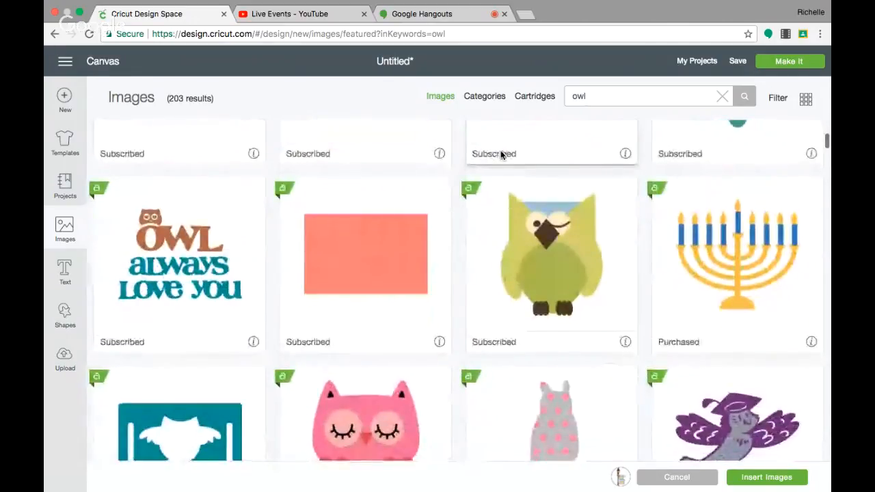
scroll(501, 156, "down", 2)
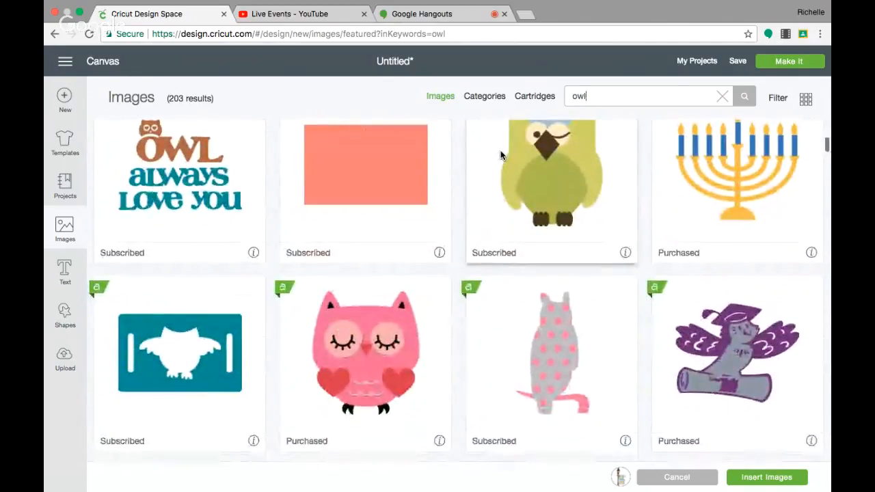
scroll(500, 155, "down", 6)
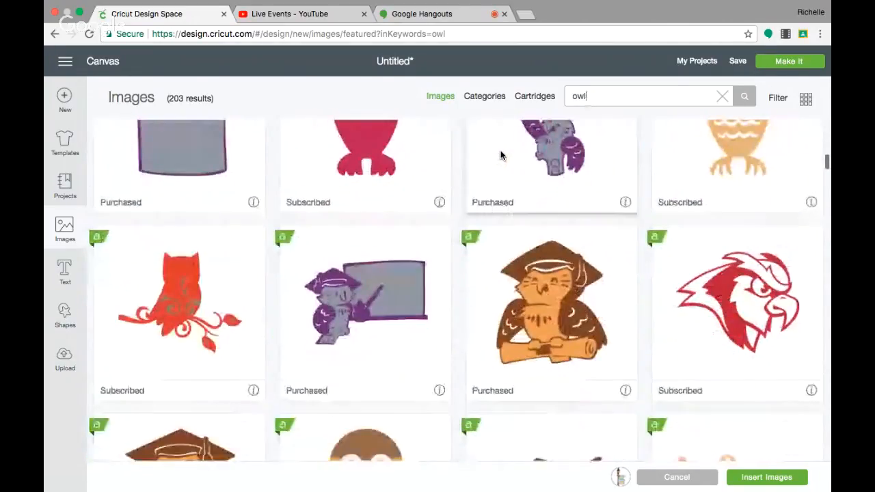
scroll(500, 155, "down", 5)
scroll(500, 156, "down", 2)
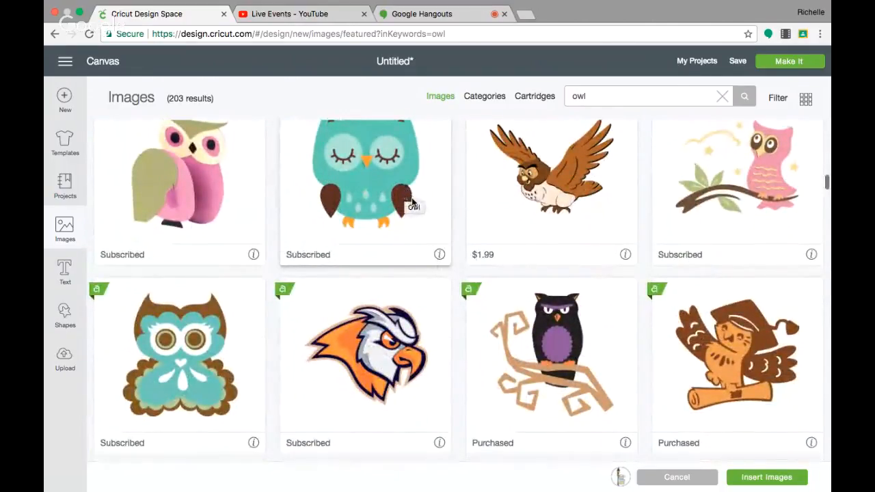
scroll(412, 203, "down", 3)
scroll(412, 202, "down", 3)
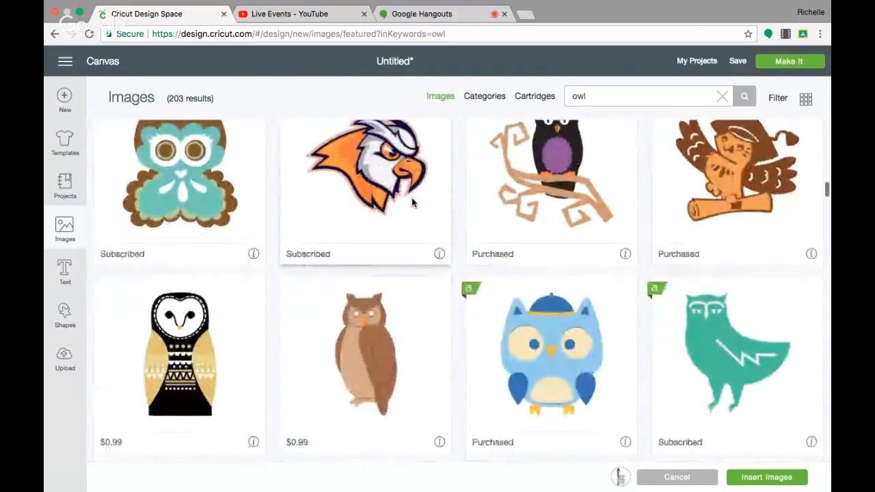
scroll(412, 202, "down", 2)
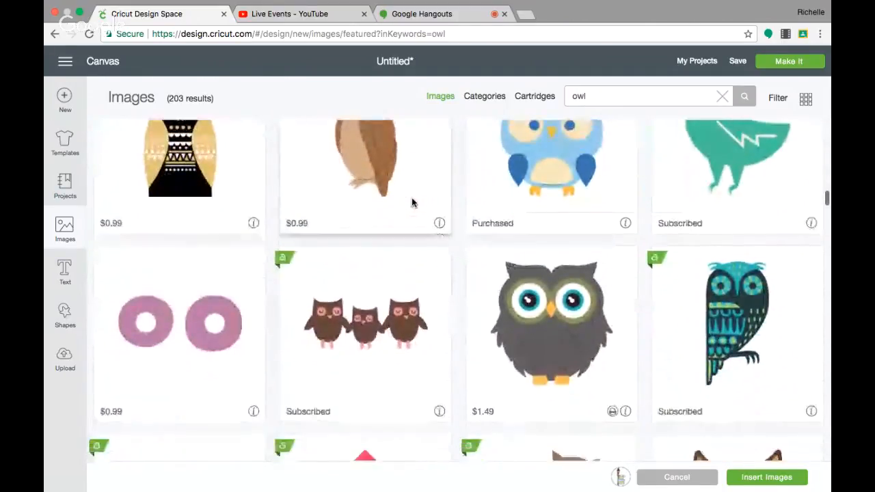
scroll(411, 202, "down", 2)
scroll(411, 198, "down", 2)
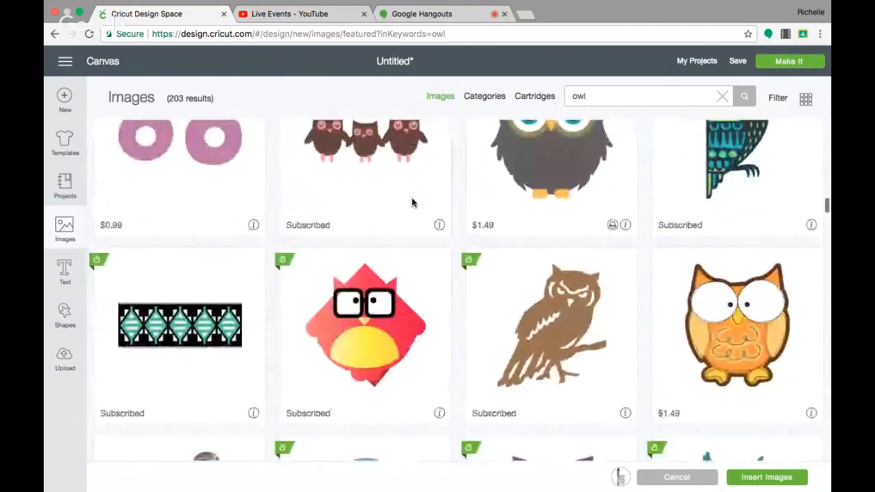
scroll(411, 197, "down", 2)
scroll(411, 197, "down", 3)
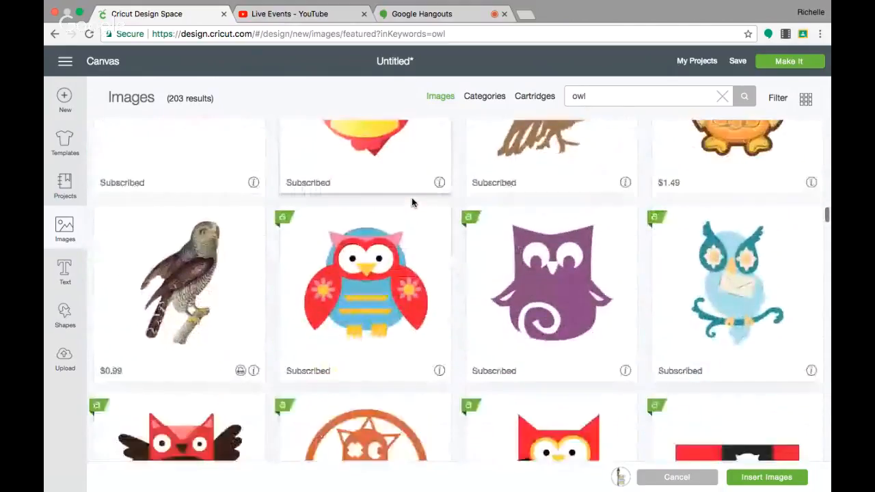
scroll(411, 198, "down", 3)
scroll(411, 202, "down", 4)
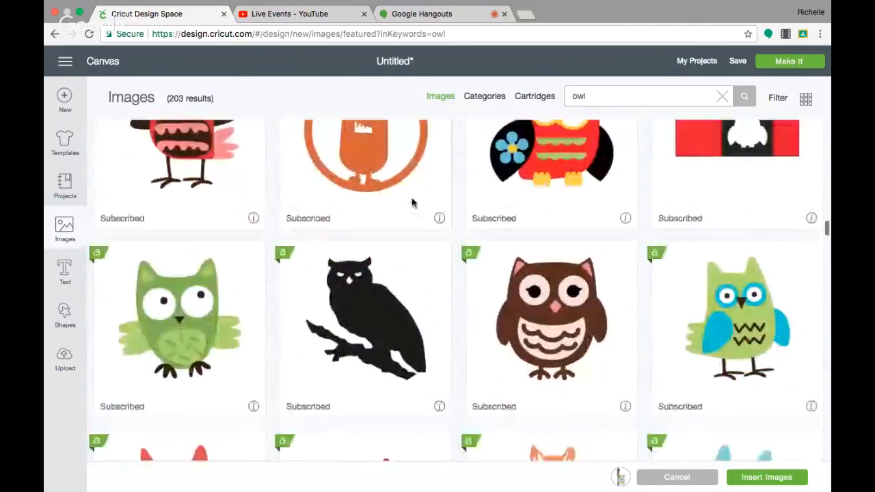
scroll(411, 203, "down", 4)
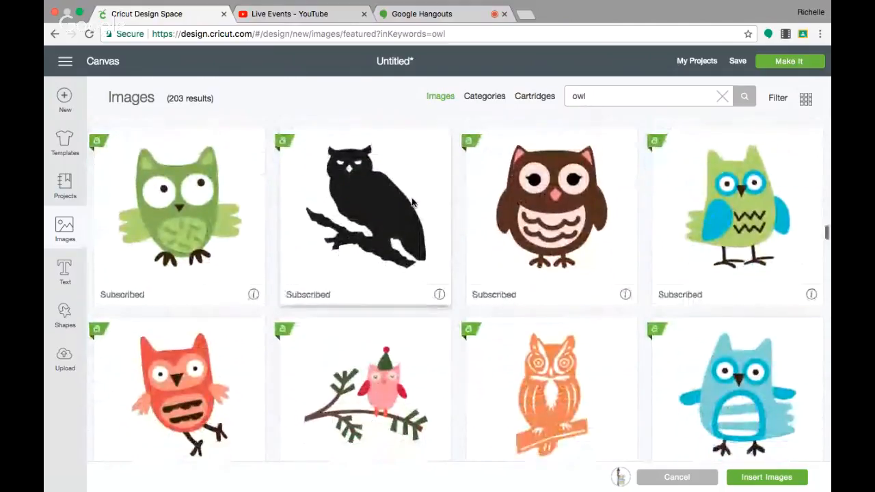
scroll(411, 203, "down", 1)
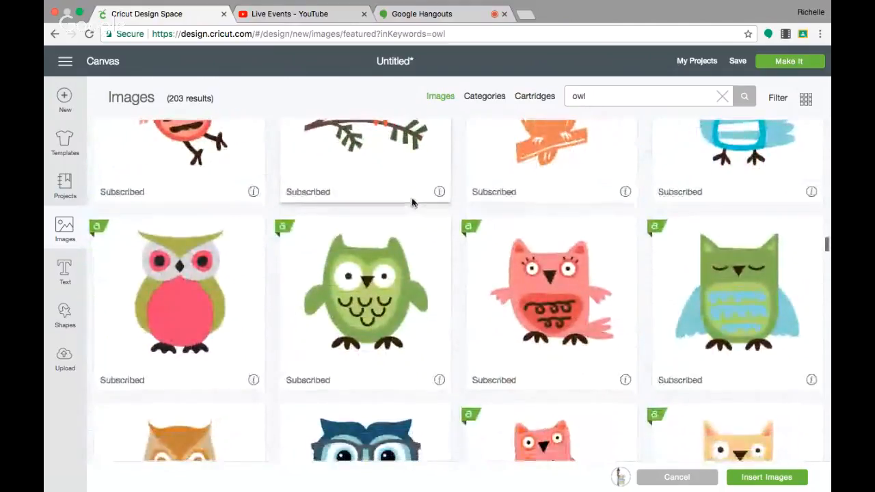
left_click(166, 270)
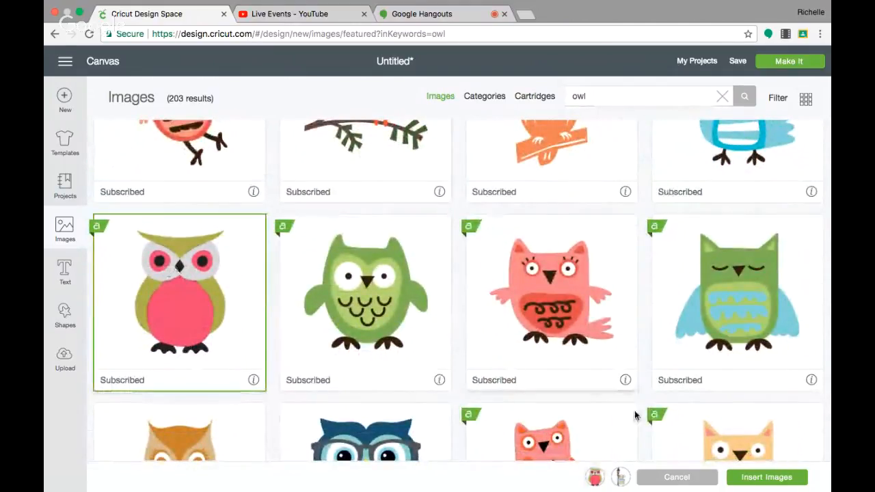
Step: Search the image library for "glasses" and select the black glasses with round frames
left_click_drag(598, 95, 551, 100)
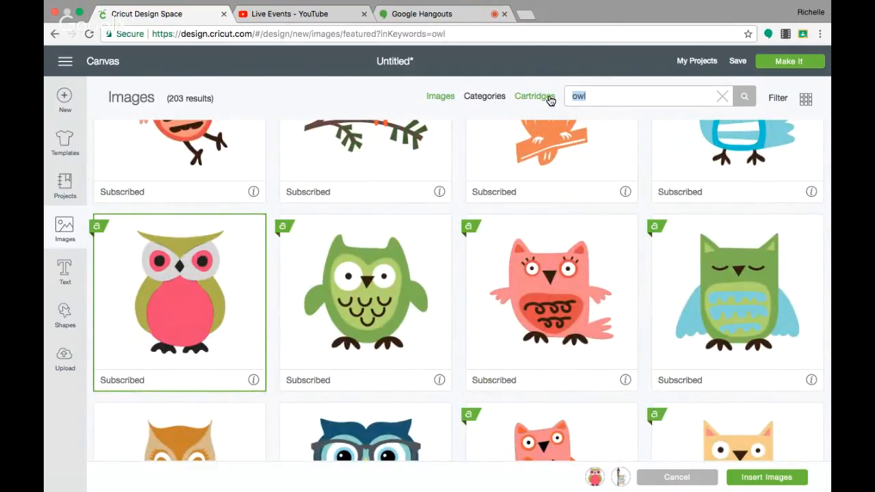
type("glasses")
key("Return")
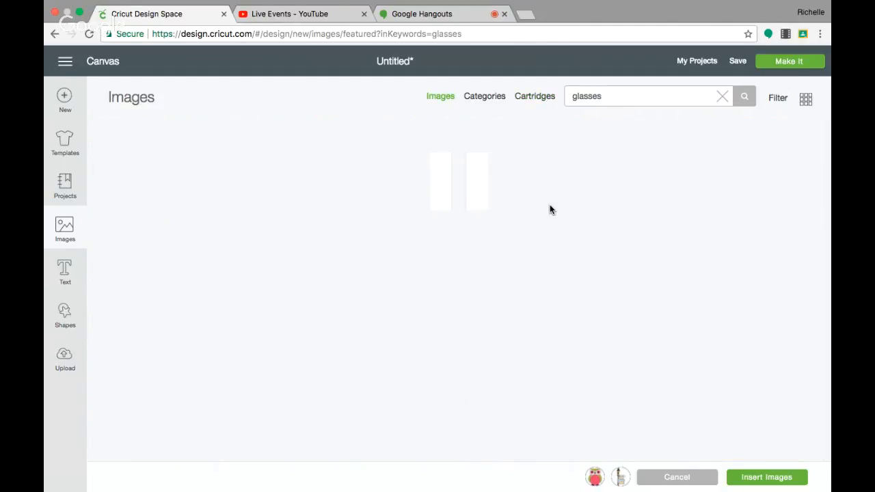
scroll(549, 209, "down", 3)
scroll(549, 207, "down", 1)
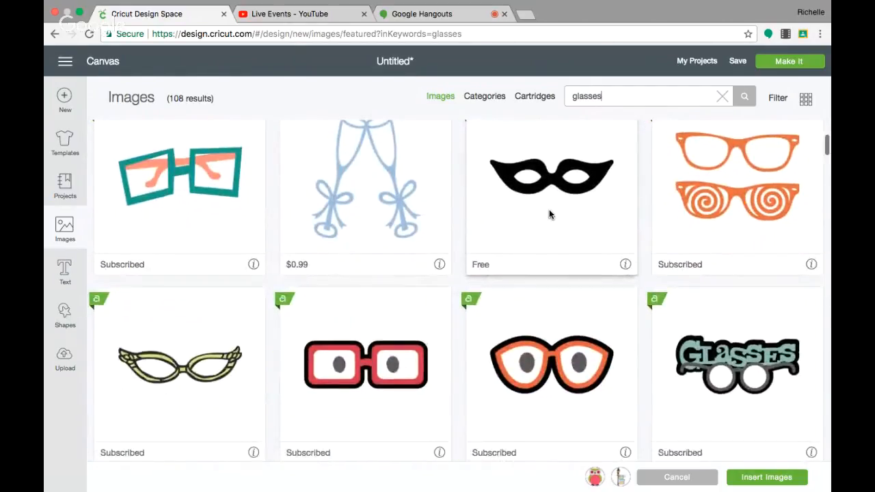
scroll(550, 209, "down", 5)
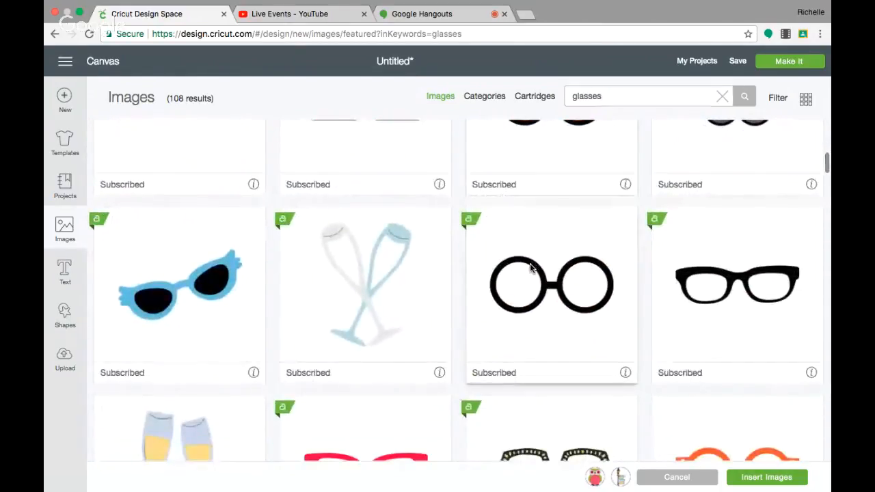
left_click(535, 266)
Step: Search the image library for "hat" and look through the results for a suitable hat
left_click_drag(618, 101, 552, 101)
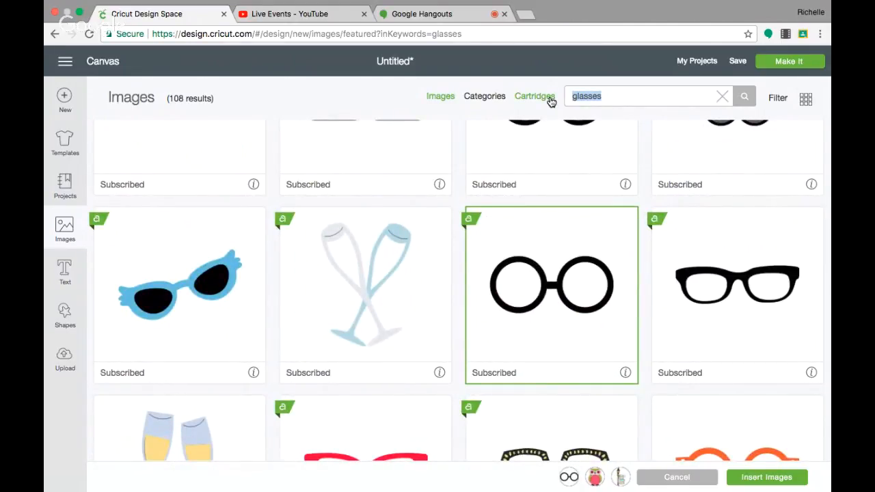
type("w")
key("BackSpace")
type("hat")
key("Return")
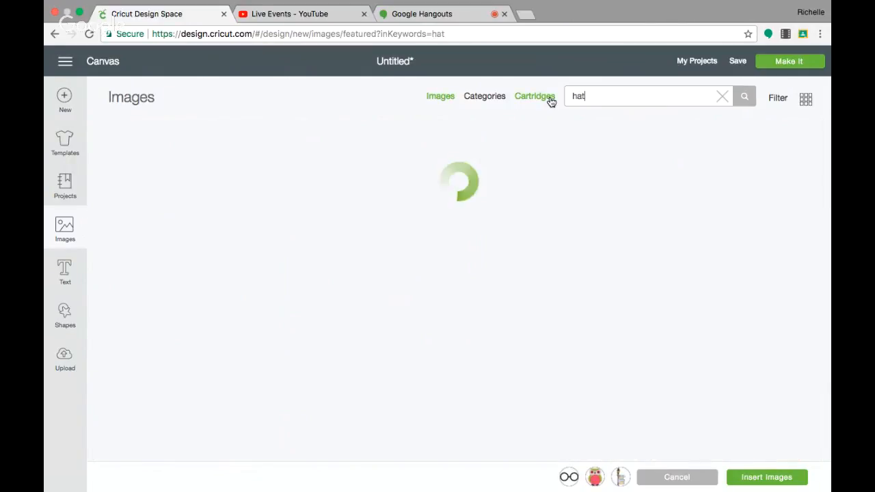
scroll(463, 240, "down", 10)
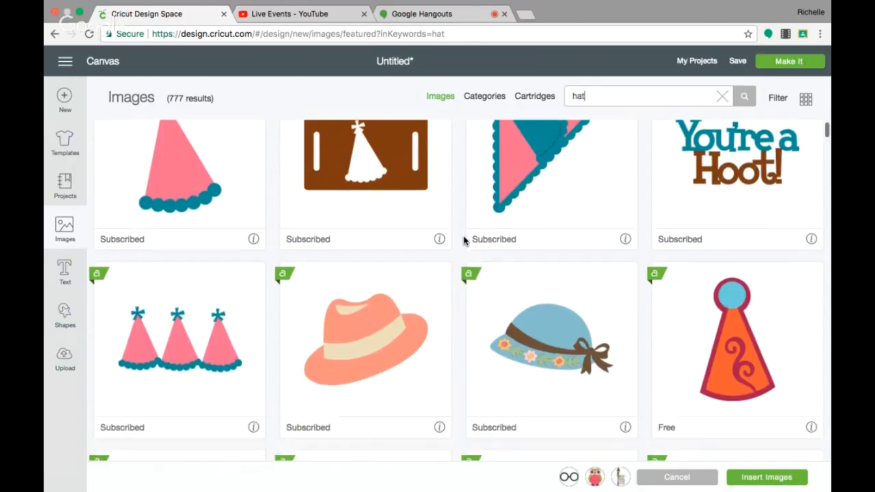
scroll(463, 240, "down", 3)
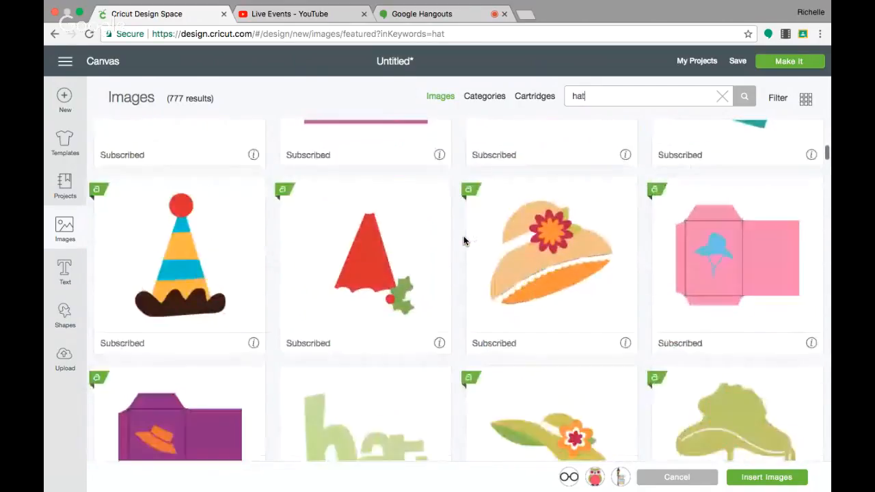
scroll(464, 240, "up", 5)
scroll(463, 240, "up", 10)
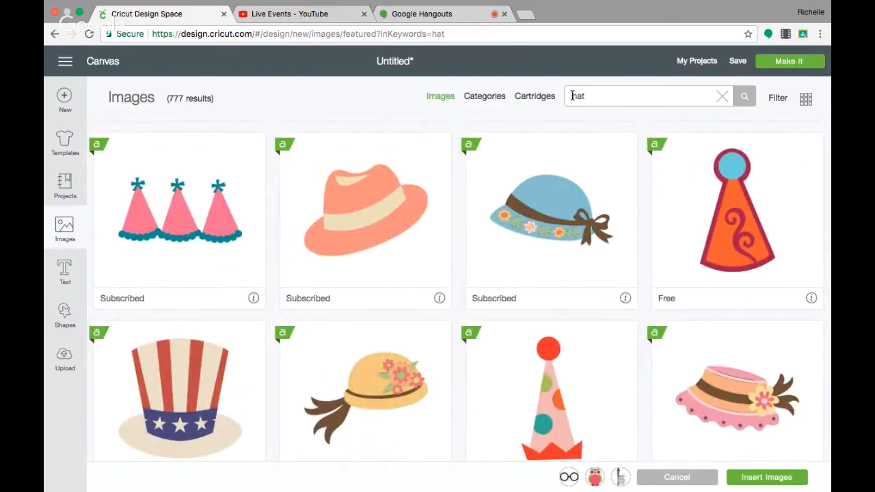
Step: Refine the image search to "witch hat" and select the black witch hat with the orange band
left_click(572, 95)
type("witch")
key("Return")
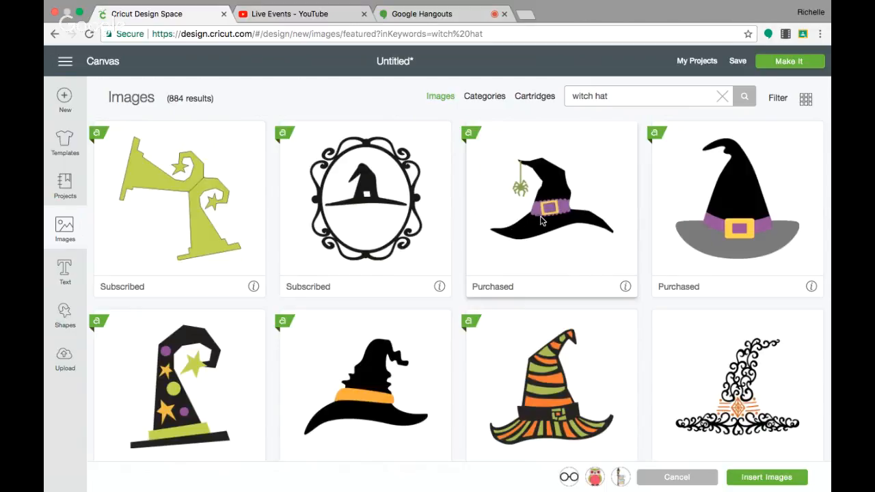
scroll(538, 219, "down", 2)
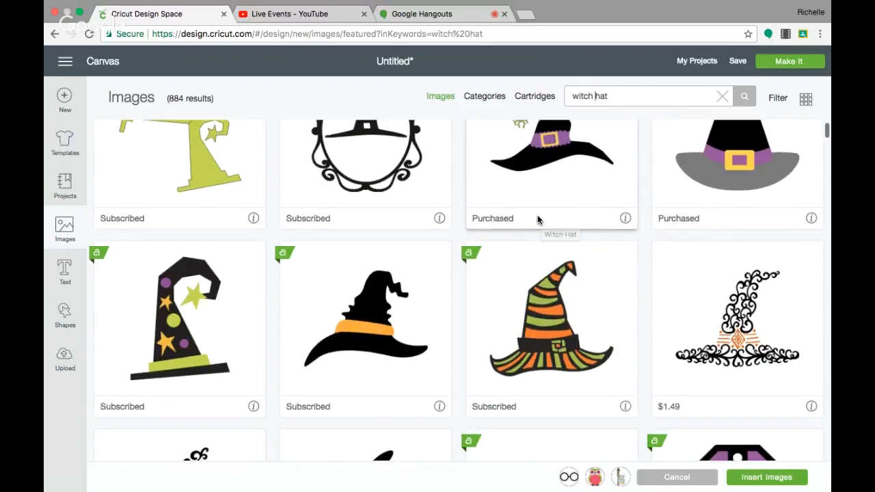
left_click(365, 321)
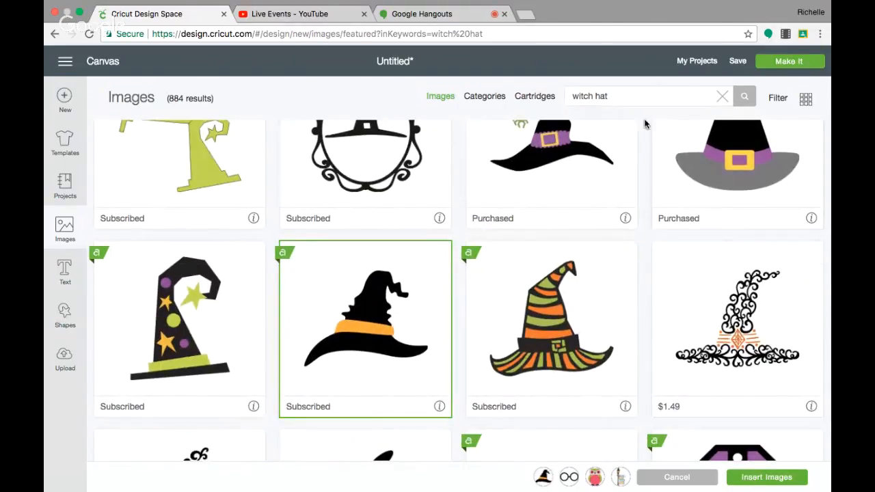
Step: Search the image library for "wand" and select the pink and orange pointed-oval Magic Wand image
left_click_drag(621, 95, 564, 96)
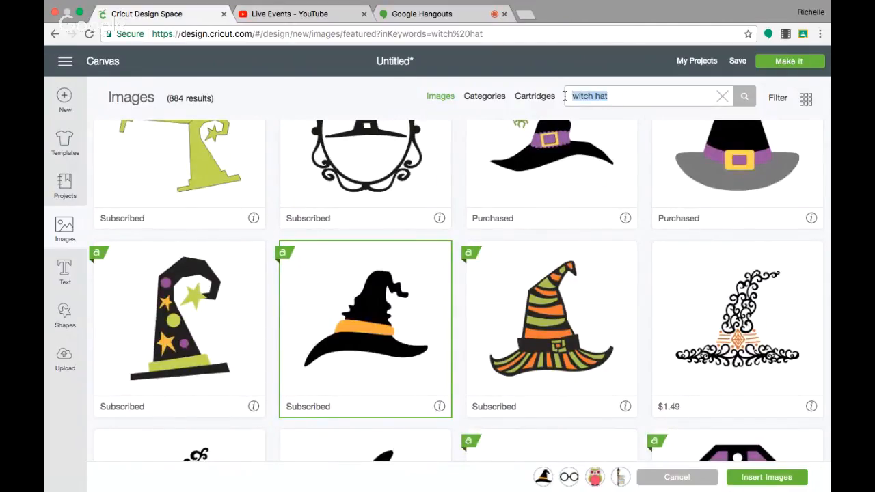
type("ma")
key("BackSpace")
key("BackSpace")
type("wand")
key("Return")
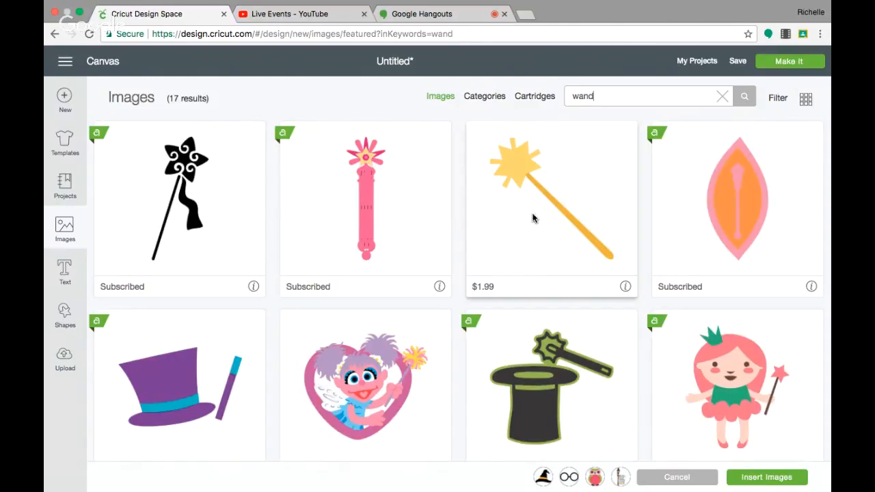
scroll(471, 215, "down", 3)
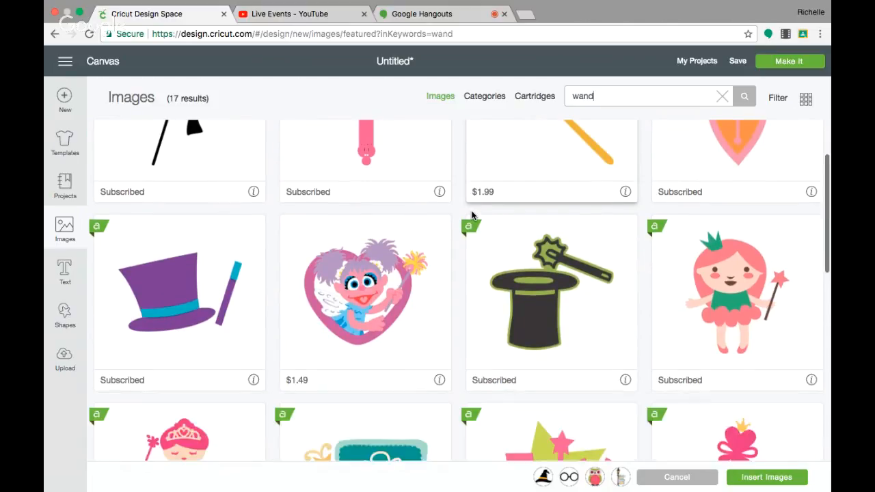
scroll(471, 215, "down", 9)
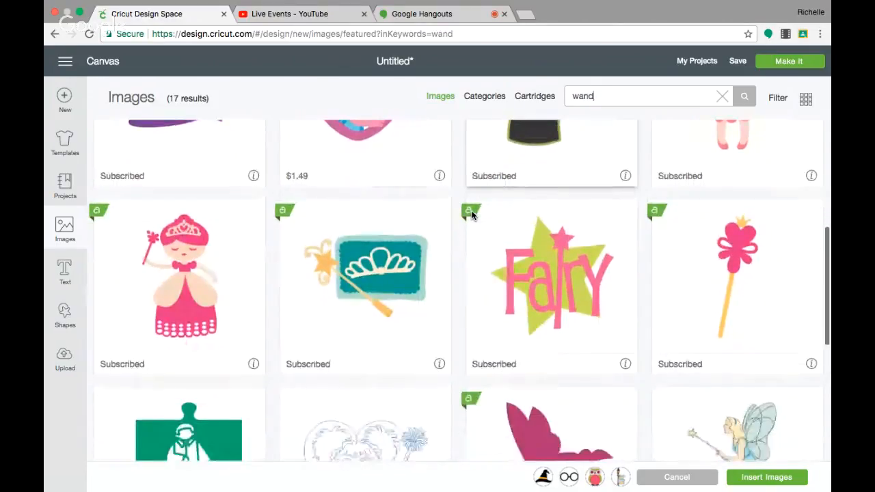
scroll(472, 216, "up", 10)
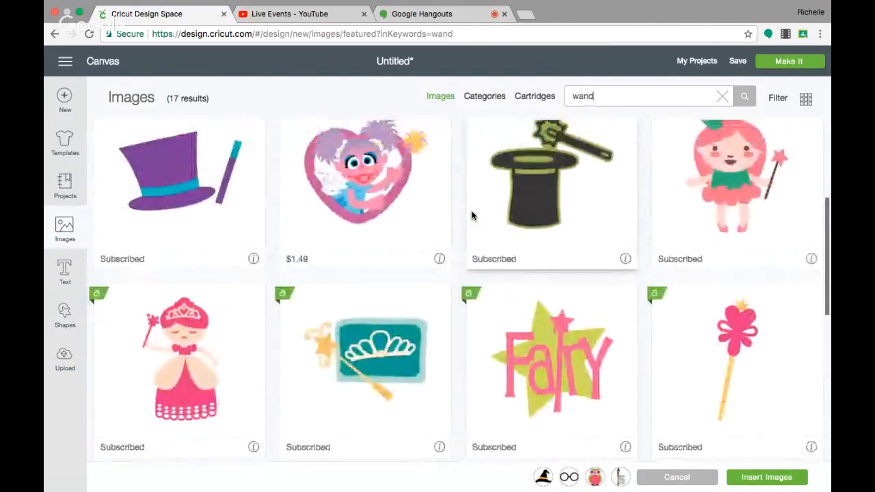
scroll(472, 215, "up", 2)
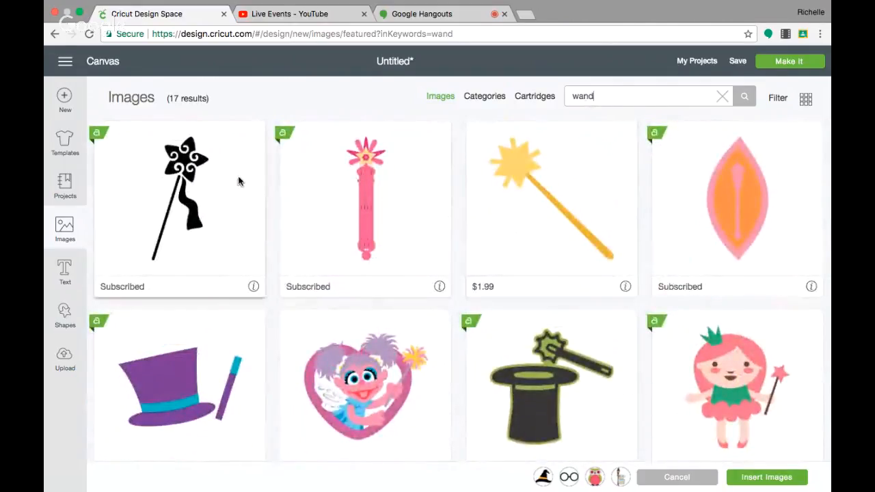
left_click(711, 198)
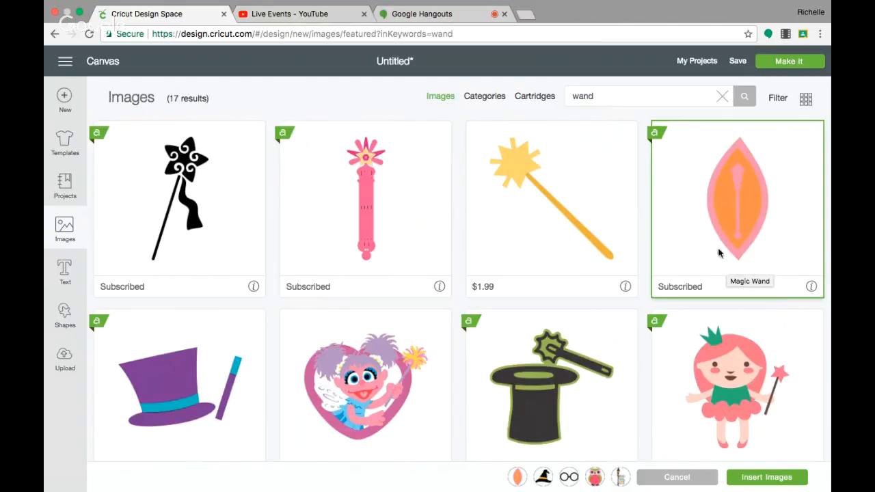
Step: Search the image library for "mug" and select the pale yellow beer mug with foam on top
left_click_drag(604, 96, 561, 98)
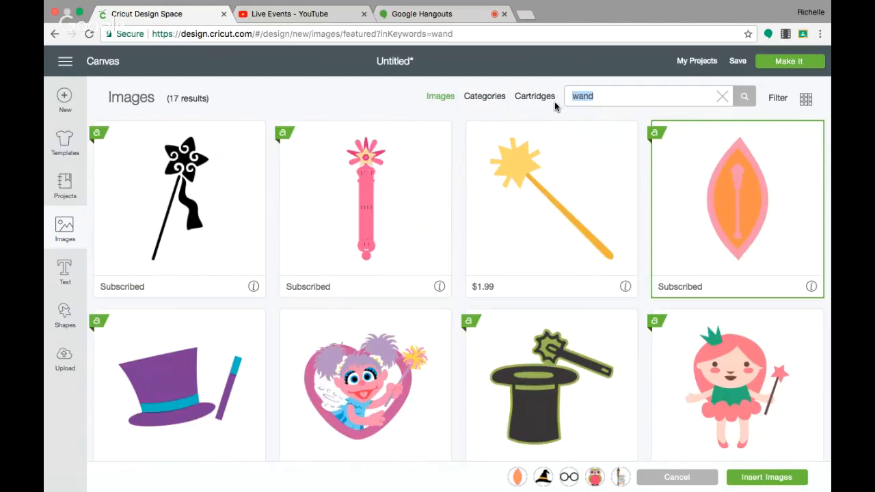
type("mug")
key("Return")
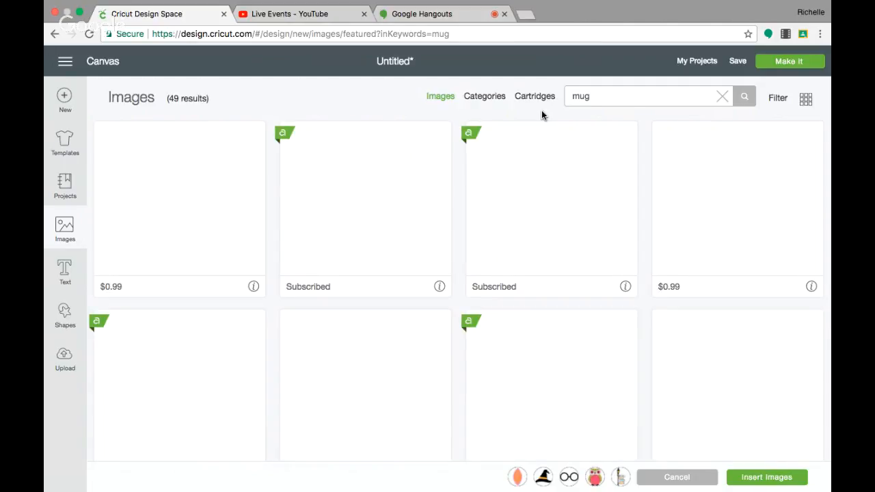
scroll(417, 205, "down", 1)
scroll(415, 218, "down", 3)
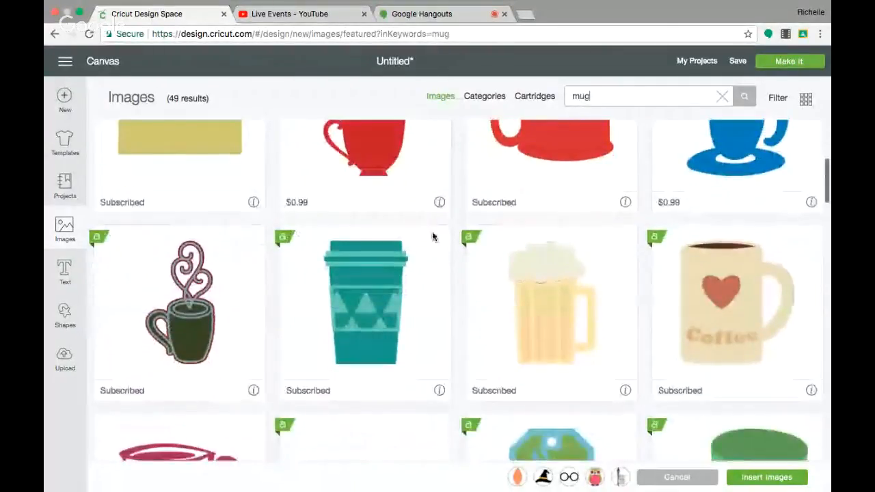
left_click(523, 308)
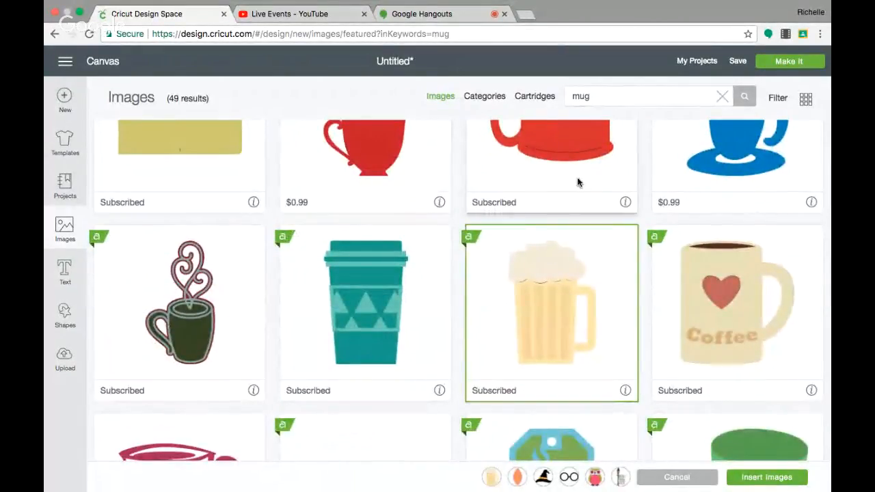
Step: Search the image library for "lightening bolt" and select the striped cream and orange bolt
left_click(616, 95)
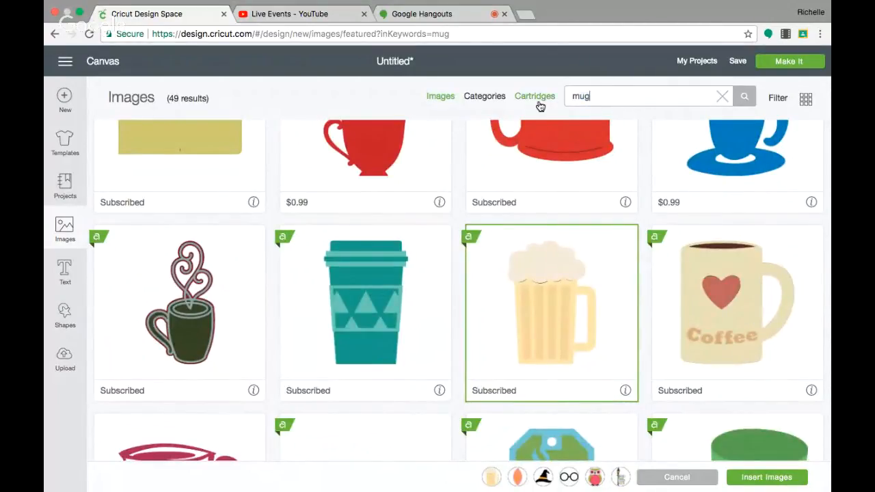
key("BackSpace")
key("BackSpace")
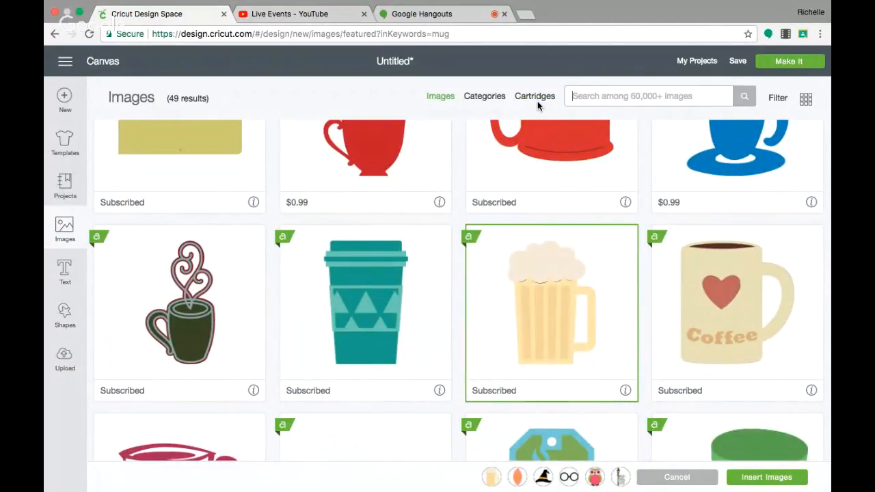
type("l")
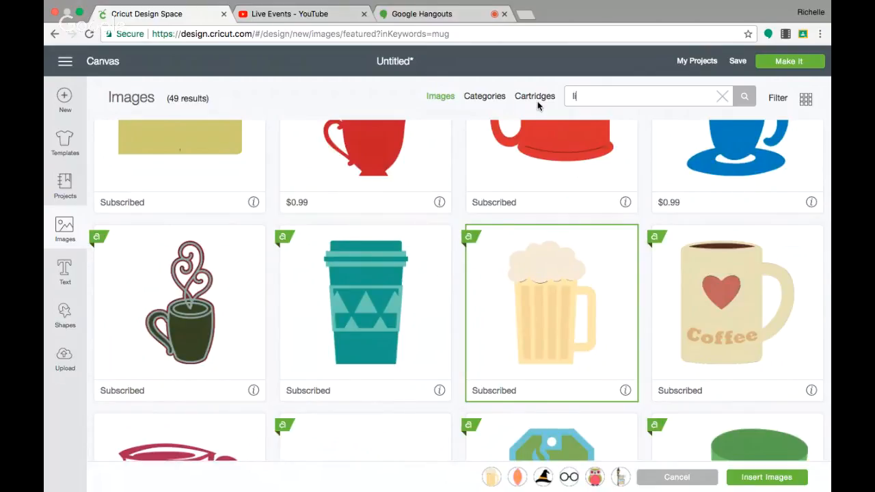
type("igh")
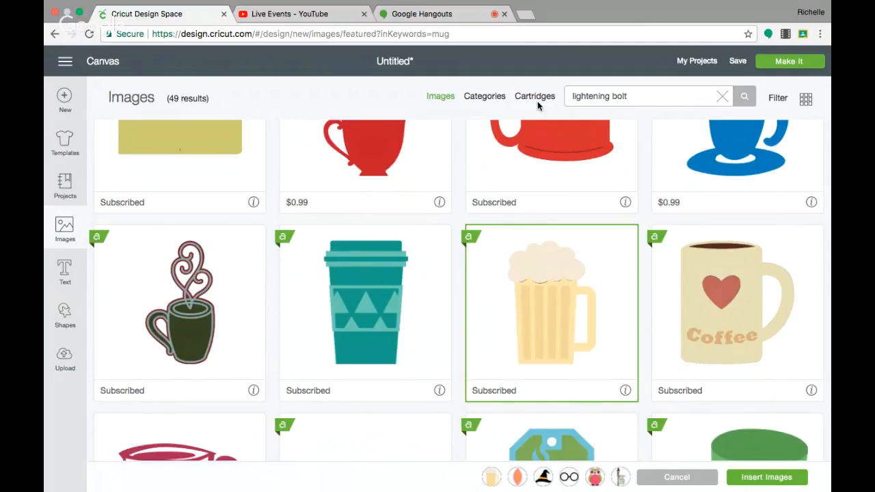
type("tening bolt")
key("Return")
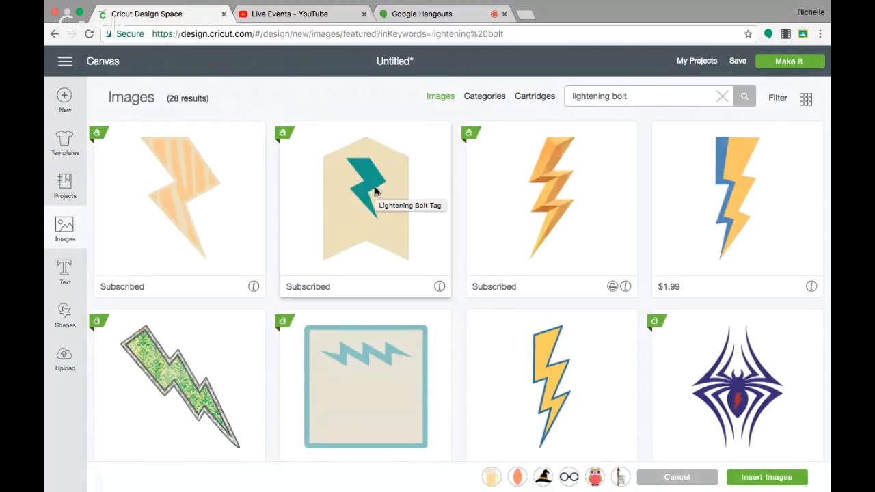
left_click(157, 194)
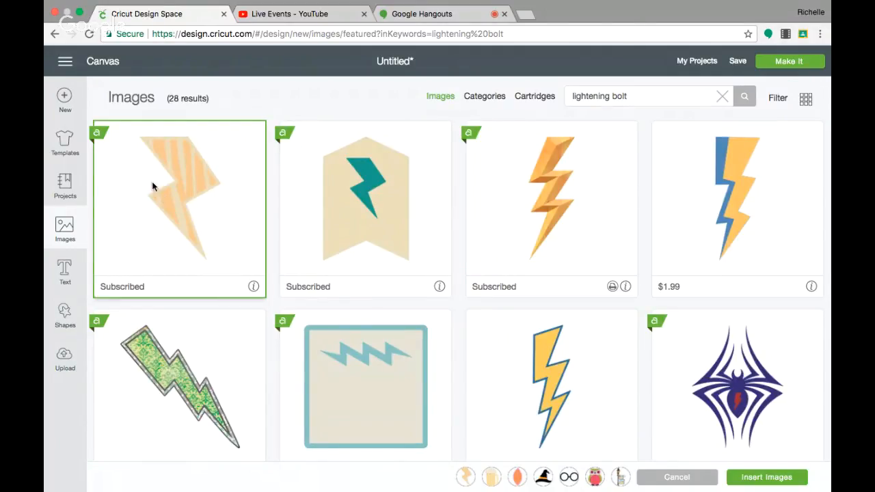
Step: Search the image library for "scarf", select the yellow and pink mittens and scarf image, and check further results
left_click(632, 97)
left_click_drag(633, 97, 571, 97)
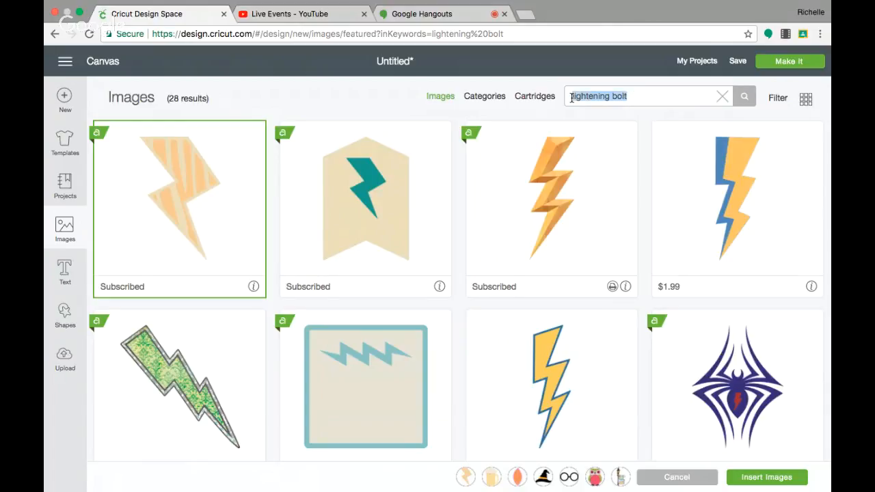
key("BackSpace")
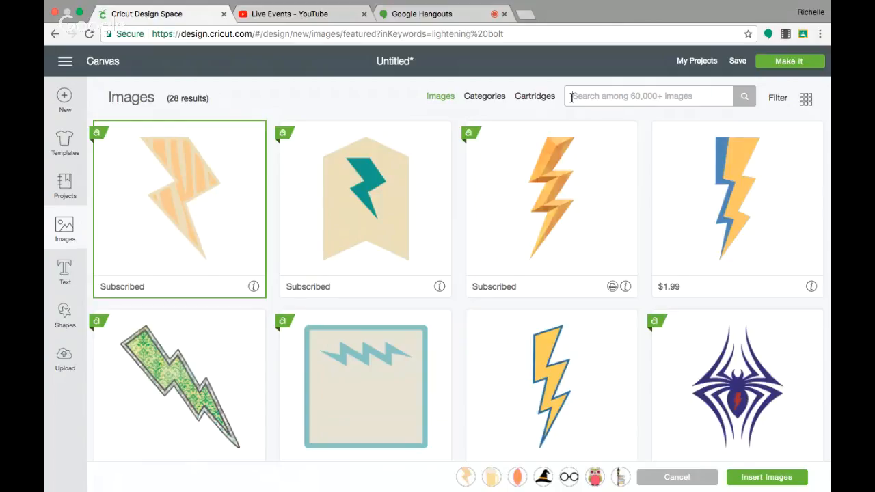
left_click(571, 97)
type("s")
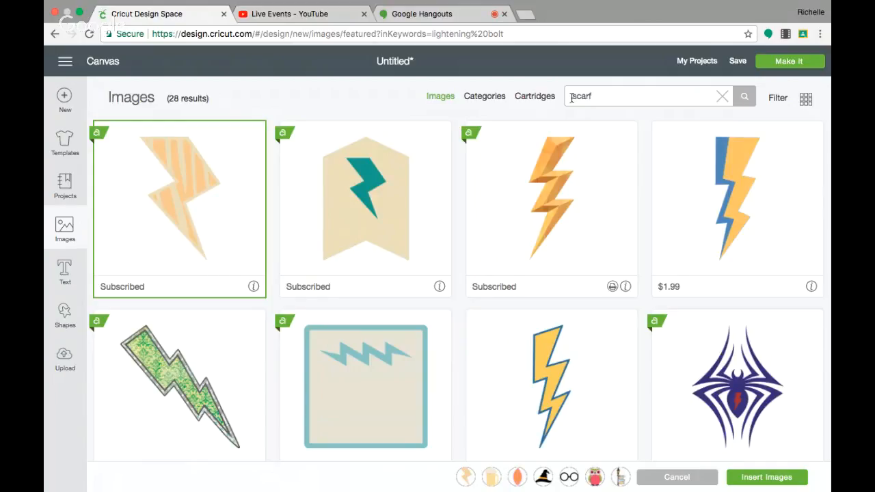
type("carf")
key("Return")
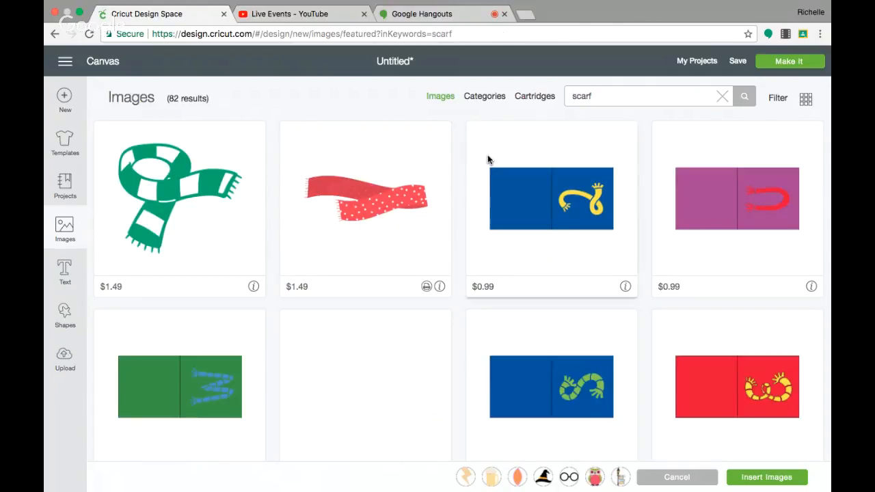
scroll(238, 203, "down", 10)
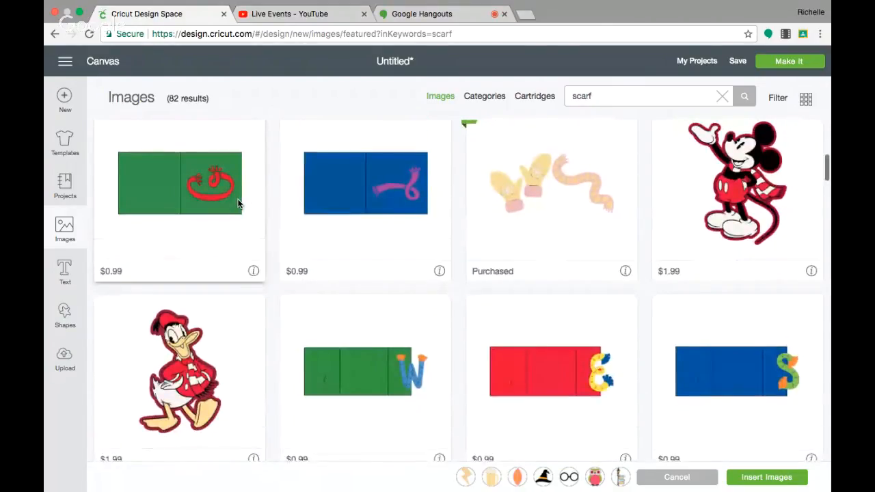
scroll(238, 203, "down", 5)
scroll(238, 203, "up", 5)
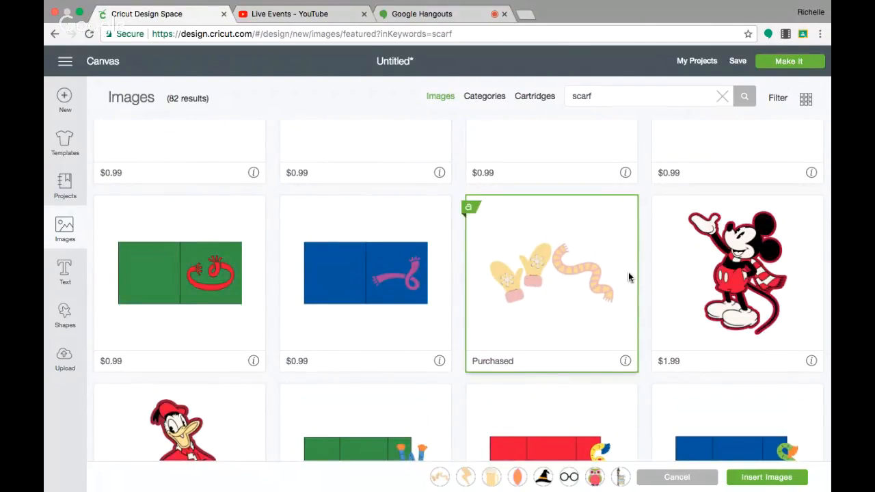
scroll(627, 274, "down", 5)
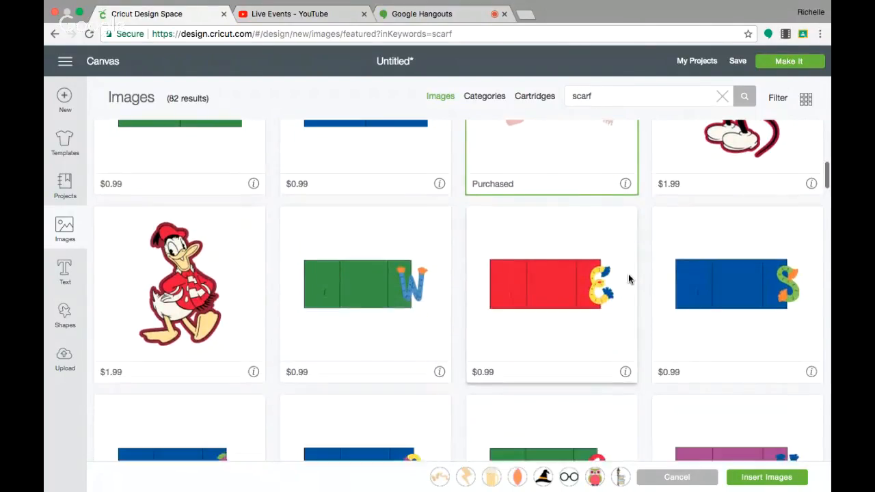
scroll(628, 278, "down", 5)
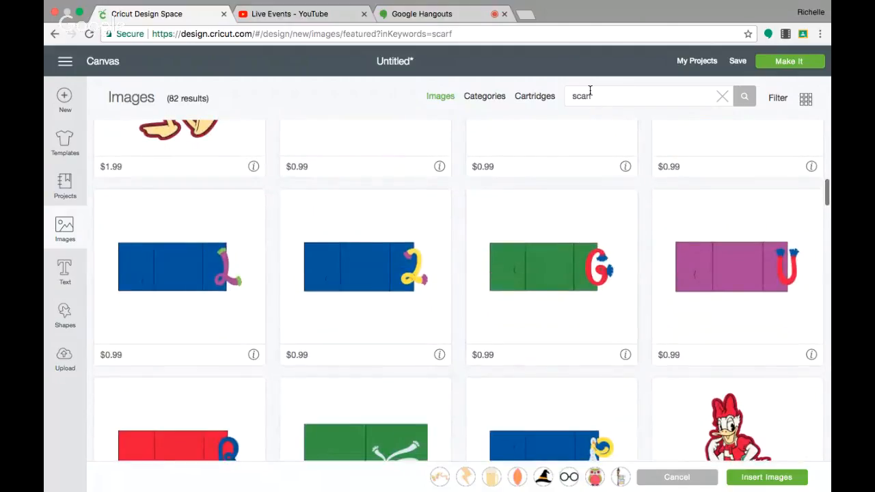
Step: Insert the selected images onto the canvas and move the mittens and scarf below the first brown page
left_click_drag(591, 95, 556, 101)
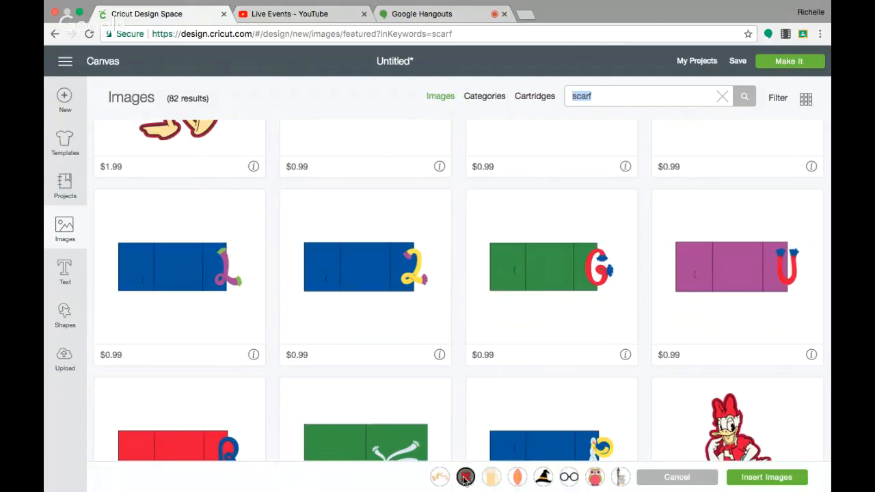
left_click(739, 478)
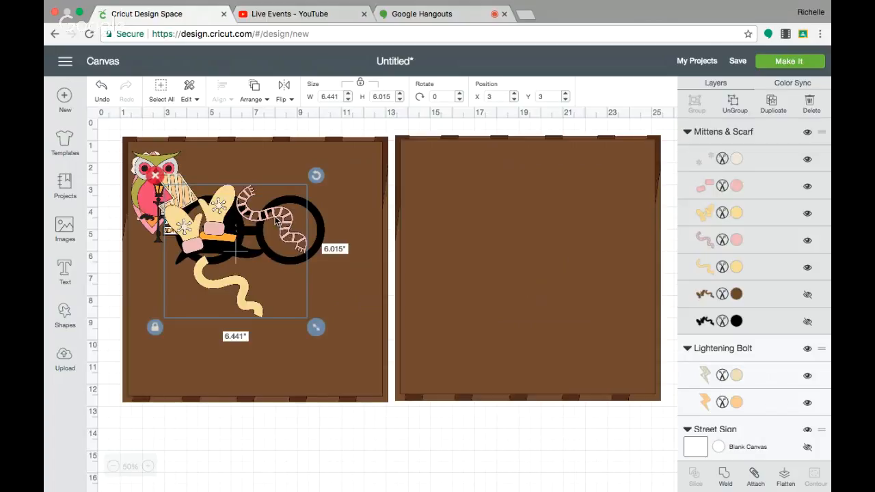
left_click_drag(280, 226, 302, 480)
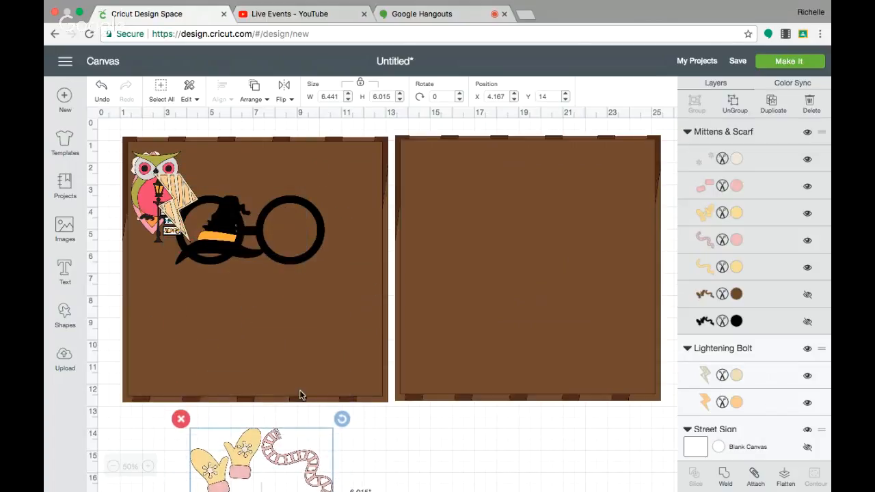
Step: Place the glasses in the second page's lower right corner, shrunk to about 4.2 inches wide and rotated to about 352.6 degrees
left_click_drag(276, 204, 601, 329)
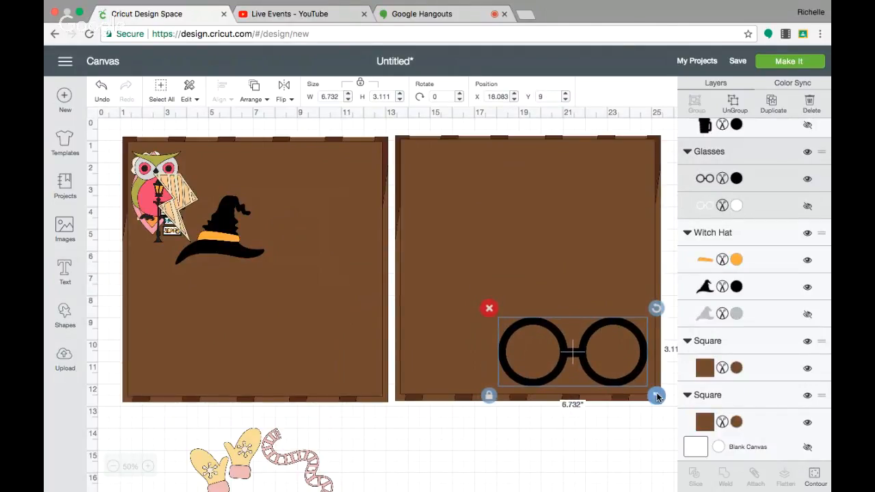
left_click_drag(655, 396, 628, 375)
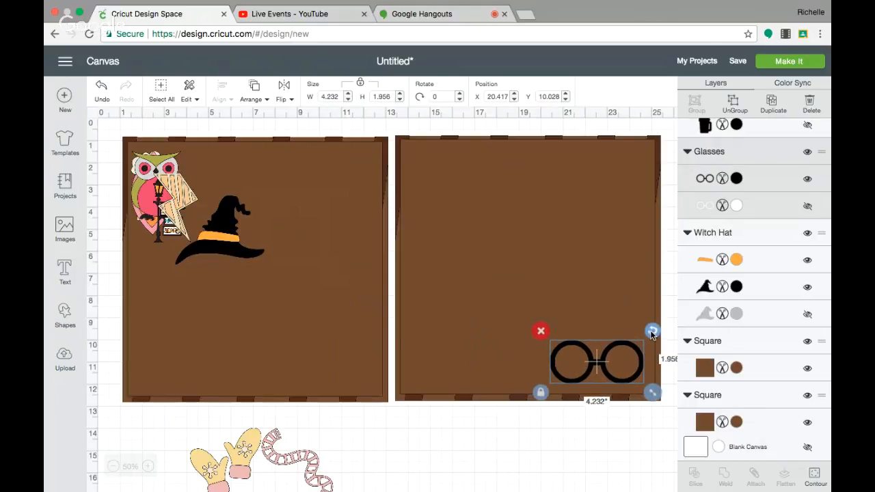
left_click_drag(652, 332, 648, 325)
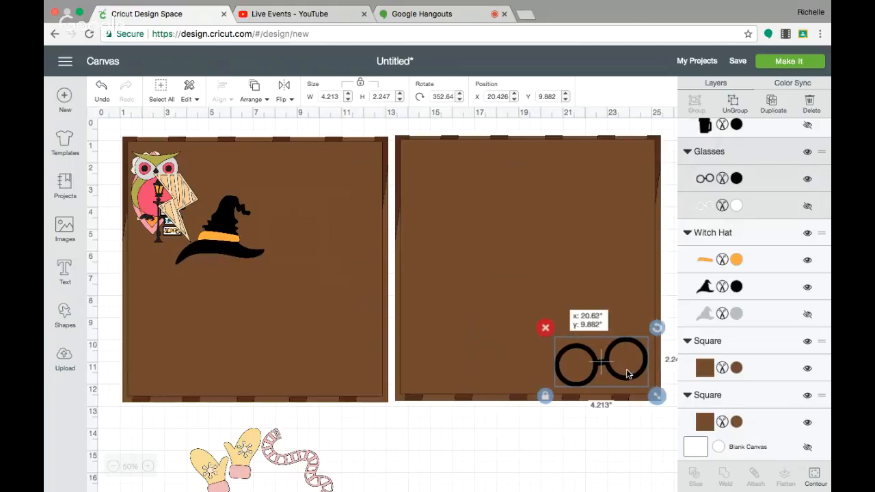
left_click_drag(624, 375, 628, 374)
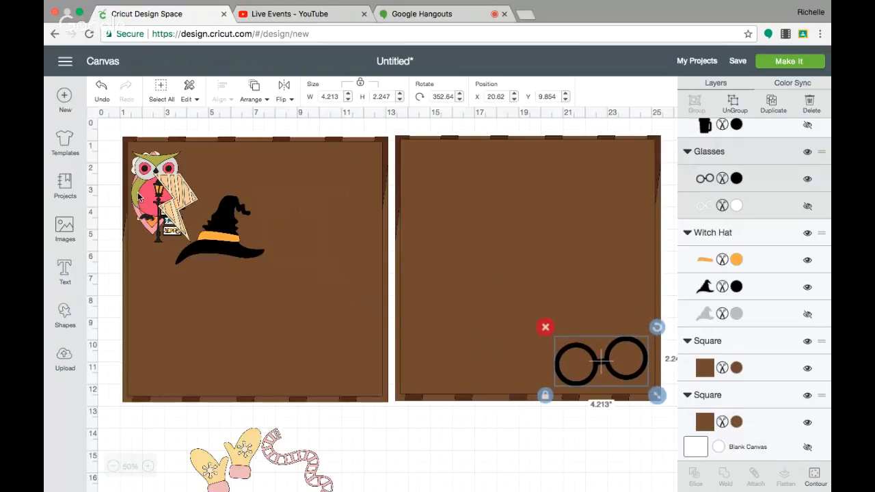
Step: Move the lightning bolt to the blank area below the second page and hide its striped cream layer
left_click_drag(174, 201, 420, 444)
scroll(492, 398, "down", 1)
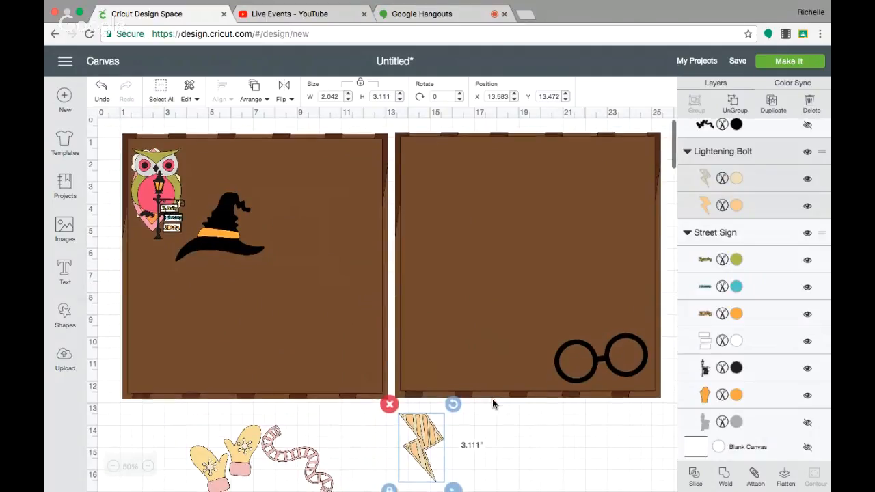
scroll(492, 403, "down", 5)
left_click_drag(436, 279, 464, 296)
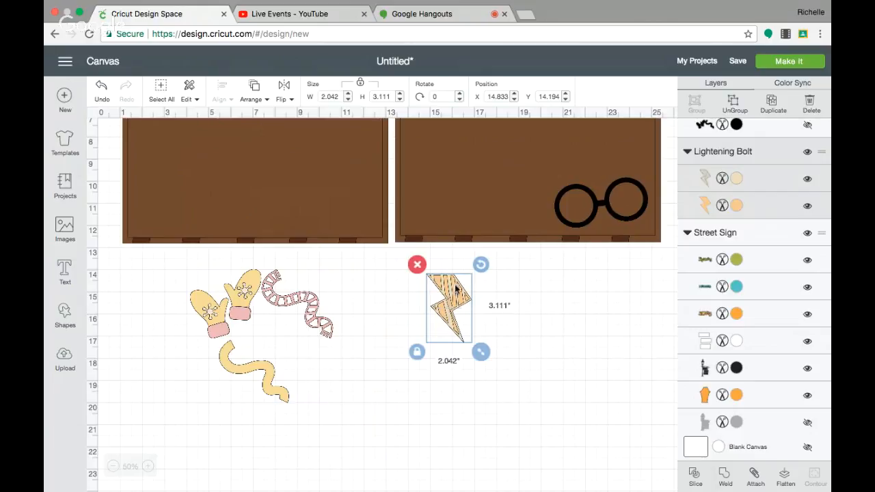
left_click(808, 181)
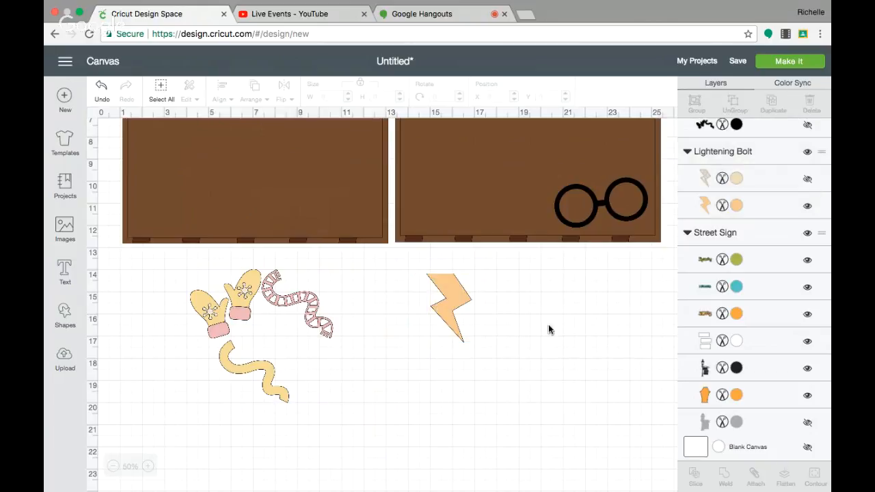
Step: Recolor the lightning bolt's remaining layer with the project's orange, #FBAA19
left_click(453, 299)
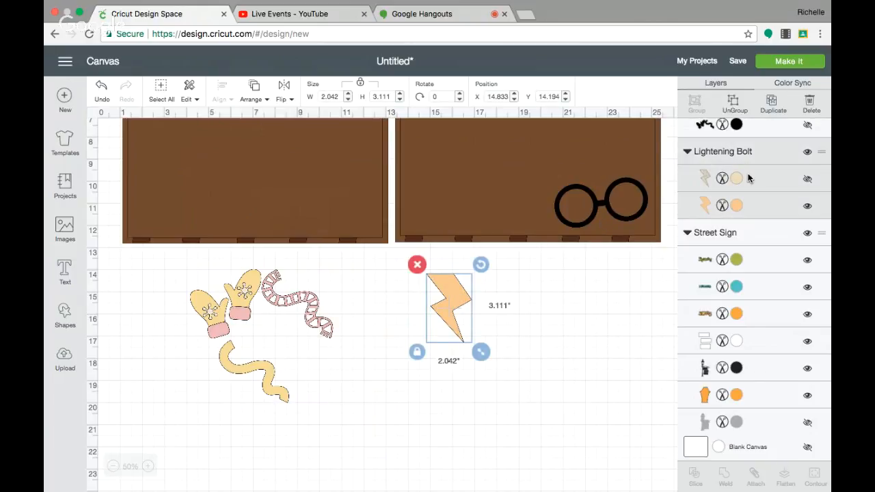
left_click(736, 206)
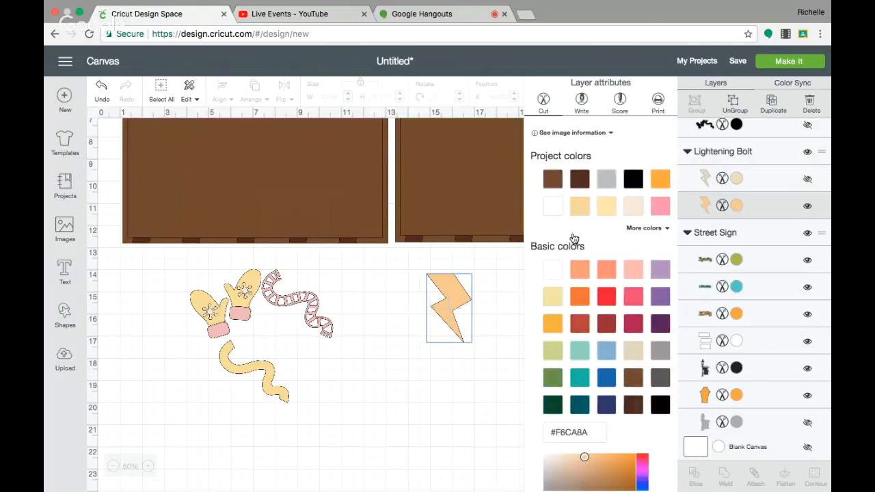
left_click(660, 179)
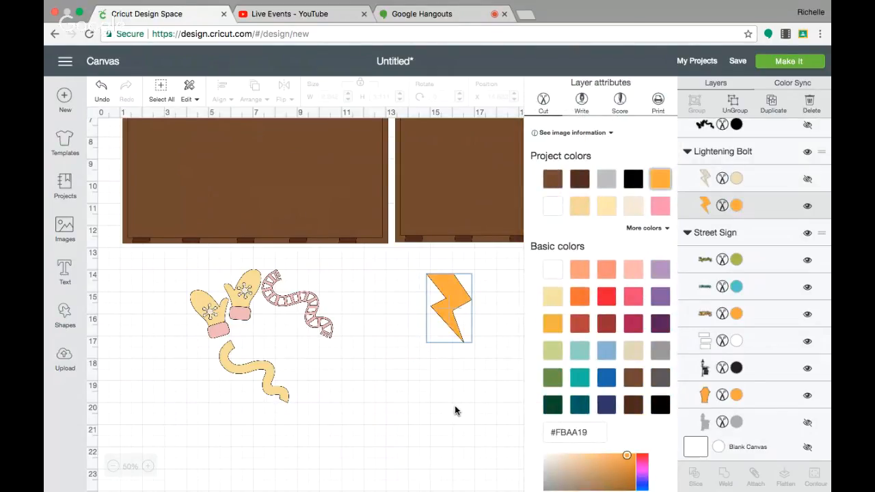
left_click(454, 405)
Step: Position the lightning bolt over the right lens of the glasses and rotate it to about 47.5 degrees
left_click_drag(455, 319, 565, 203)
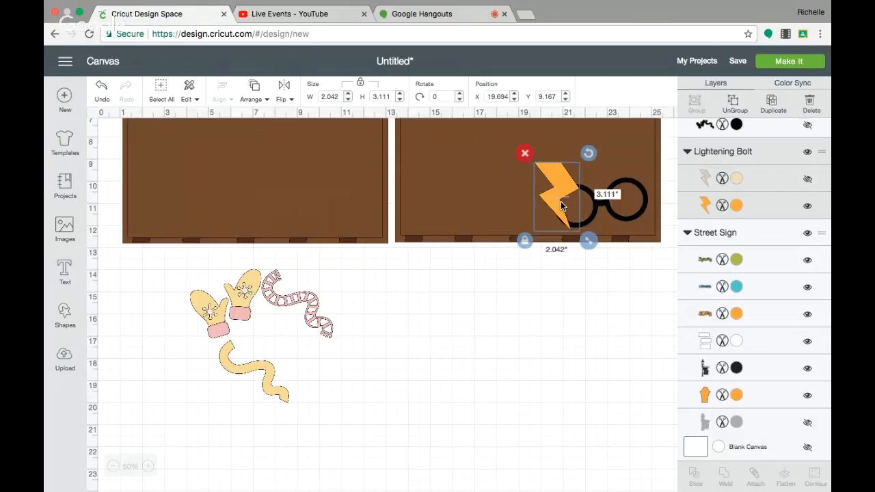
left_click_drag(556, 200, 629, 197)
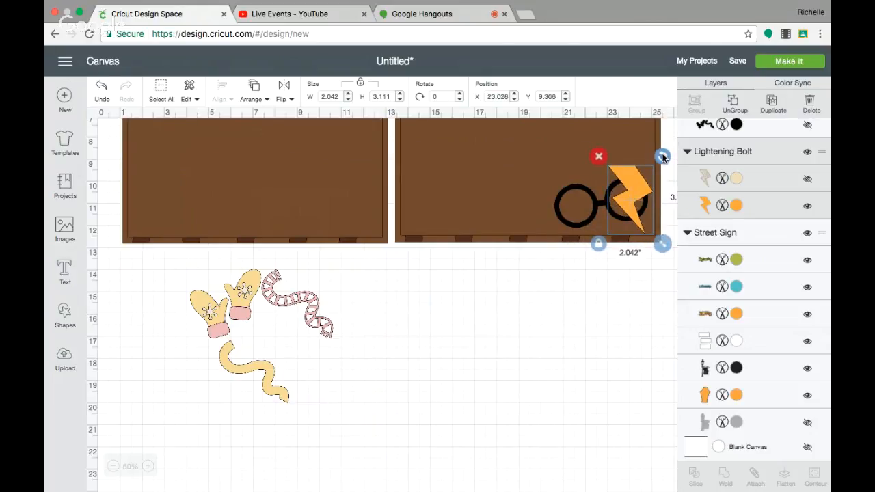
left_click_drag(661, 155, 680, 172)
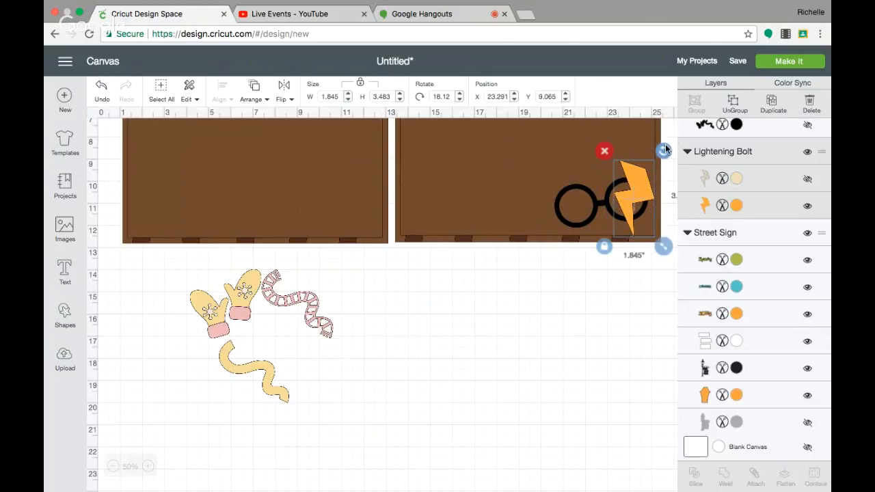
left_click_drag(662, 149, 668, 162)
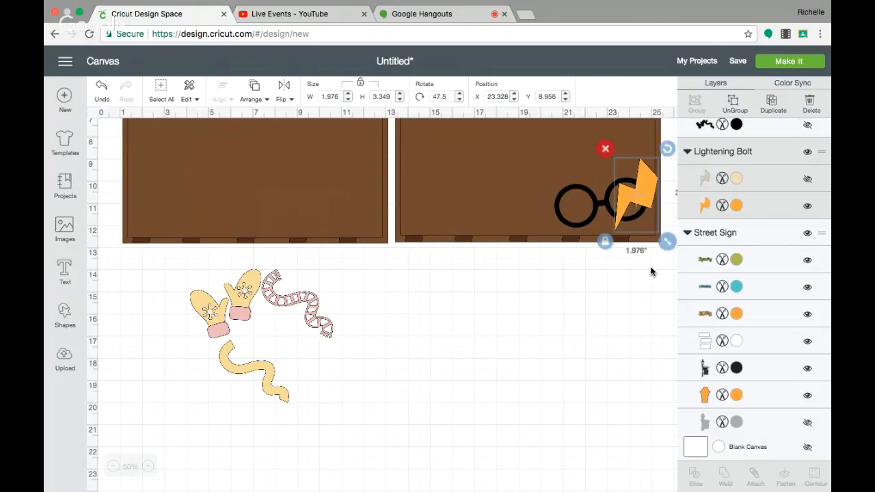
Step: Shrink the lightning bolt to about 1.57 inches wide and shift the glasses slightly left on the second page
left_click_drag(668, 253, 659, 238)
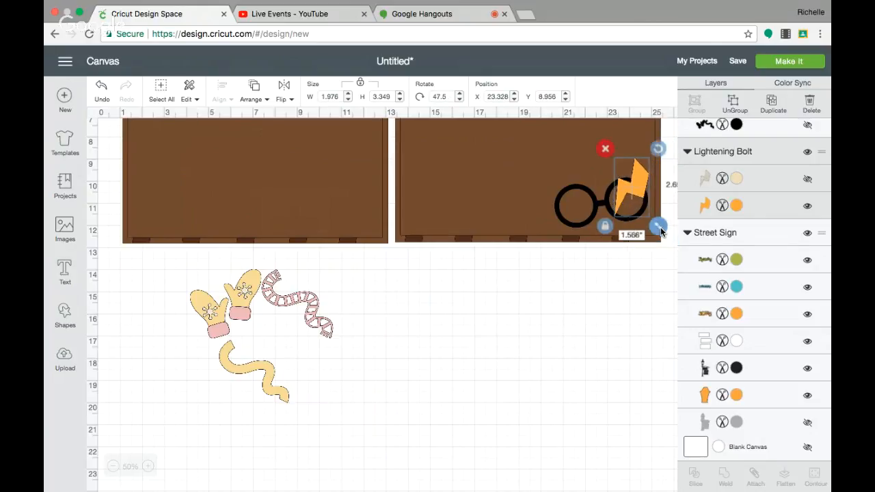
left_click(601, 211)
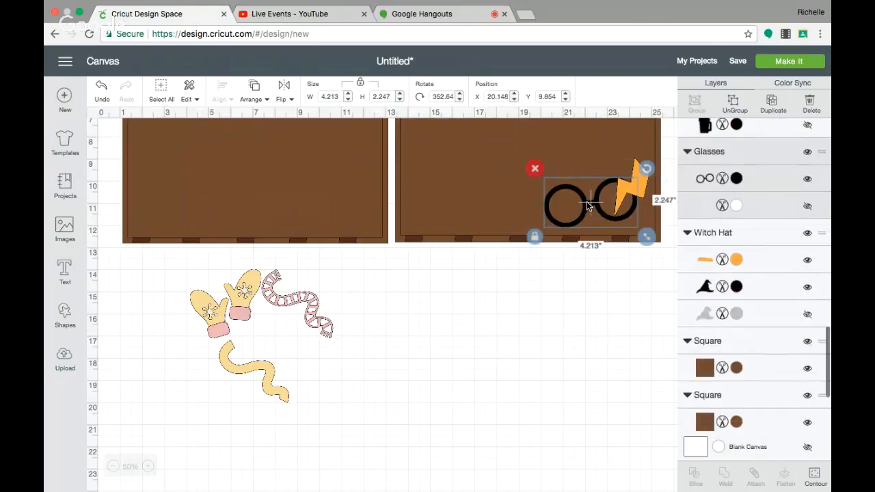
Step: Recolor the lightning bolt a custom yellow-orange slightly lighter than Candycorn and shift it down and right to the outer edge of the right lens
left_click(645, 184)
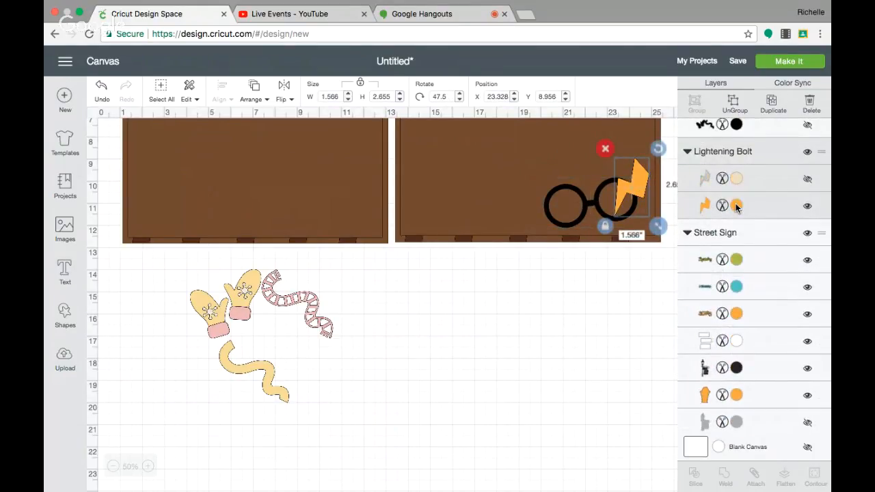
left_click(736, 206)
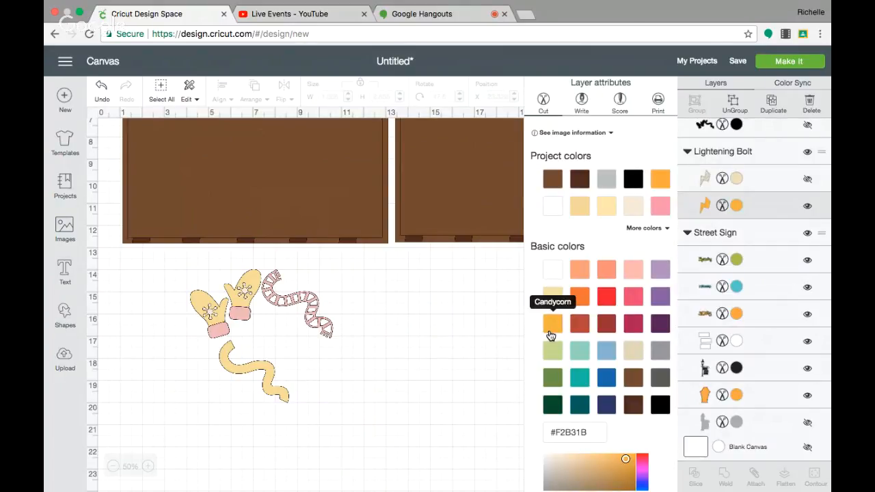
left_click(460, 357)
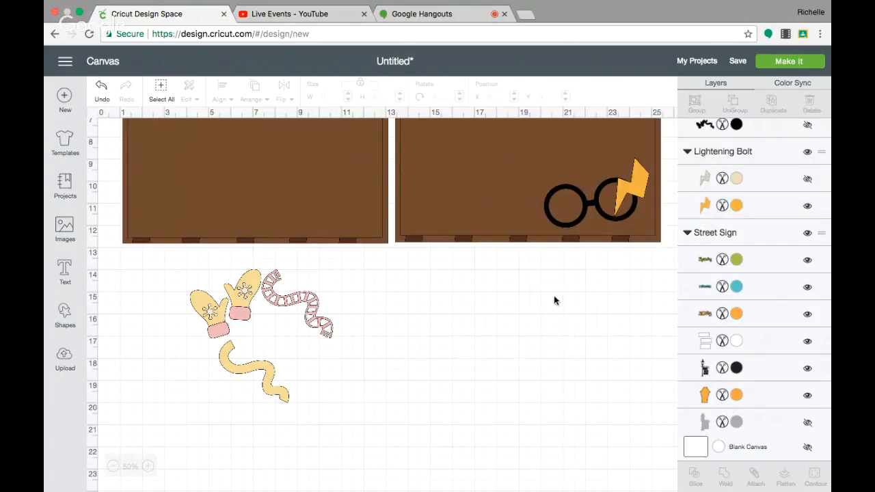
left_click(636, 184)
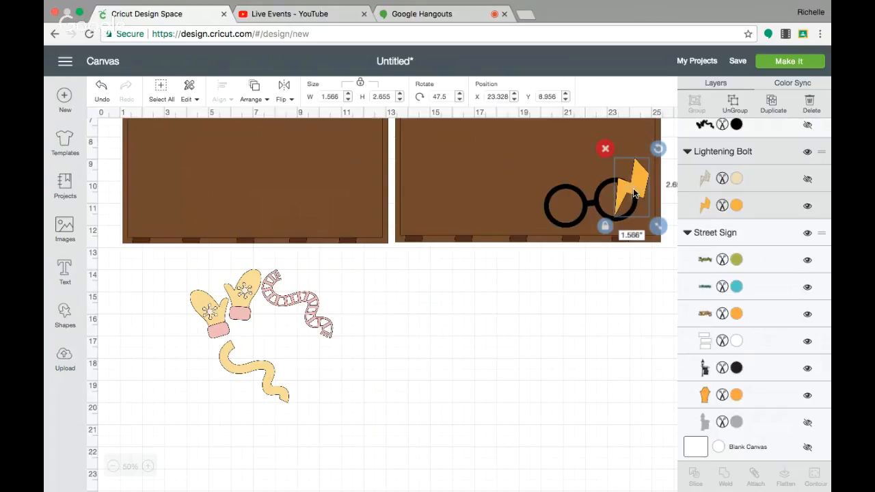
left_click(737, 205)
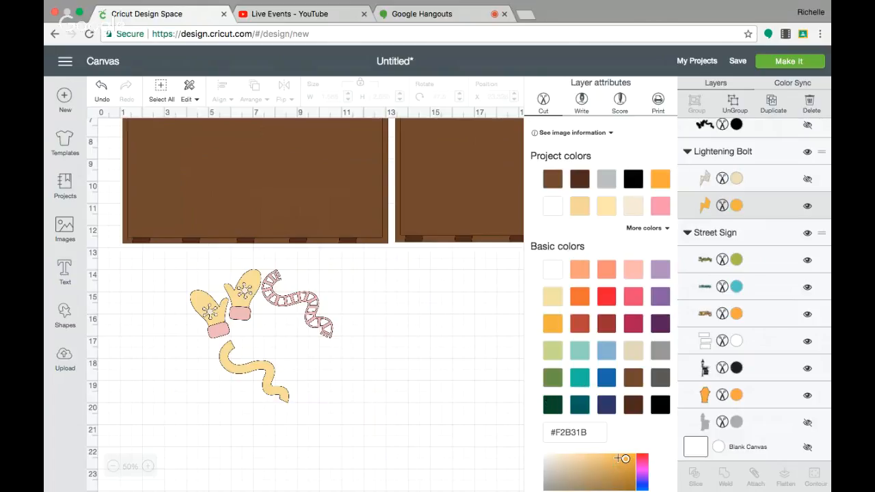
left_click(475, 417)
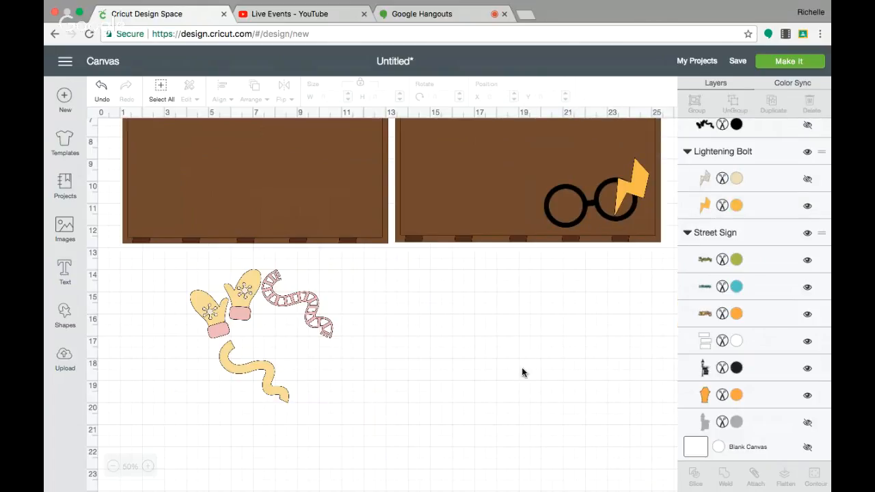
left_click_drag(639, 186, 647, 193)
left_click(610, 337)
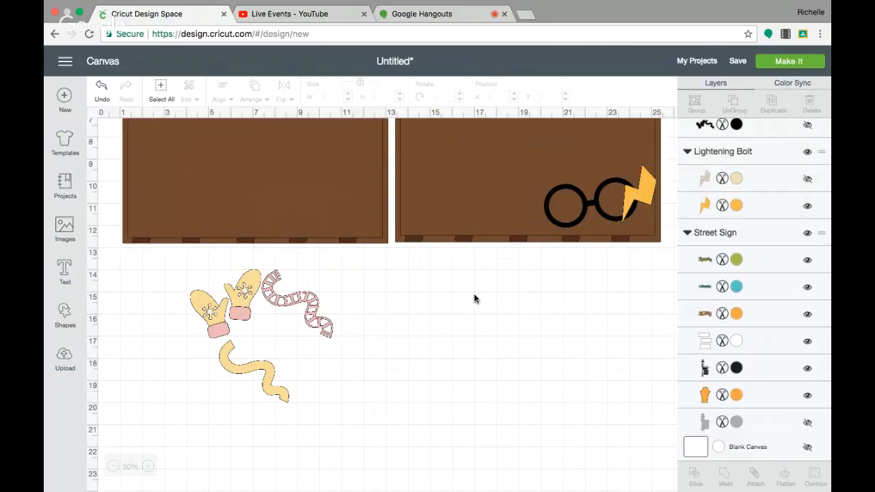
Step: Move the street sign and owl over the witch hat, and place the magic wand in the blank area below the second page
scroll(517, 327, "up", 1)
scroll(517, 327, "up", 5)
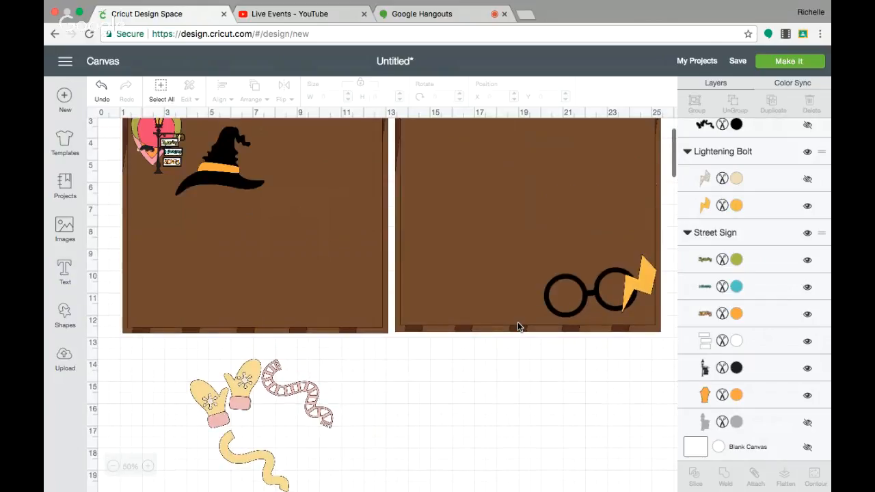
left_click_drag(175, 205, 247, 236)
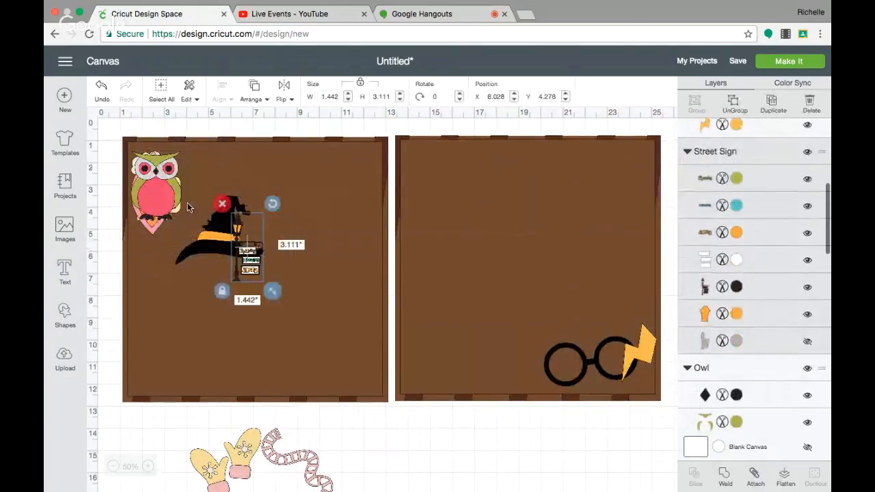
left_click_drag(155, 188, 481, 461)
scroll(482, 462, "down", 7)
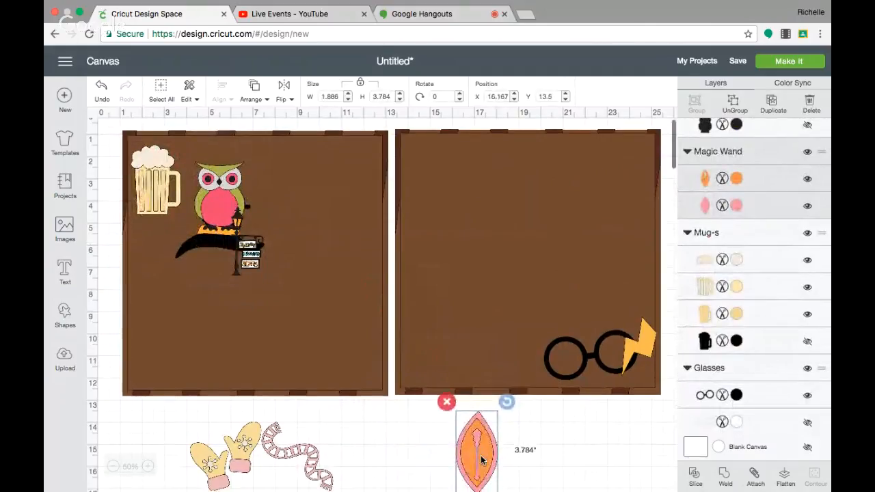
scroll(482, 461, "up", 2)
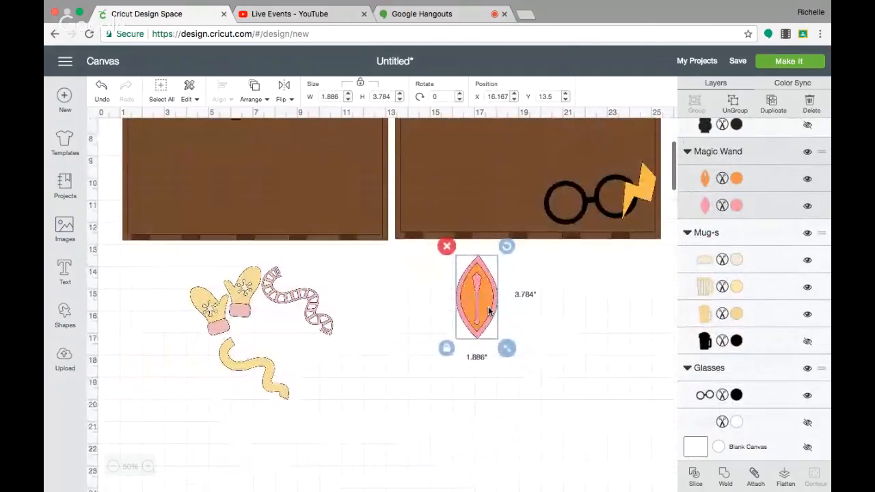
left_click_drag(504, 295, 517, 301)
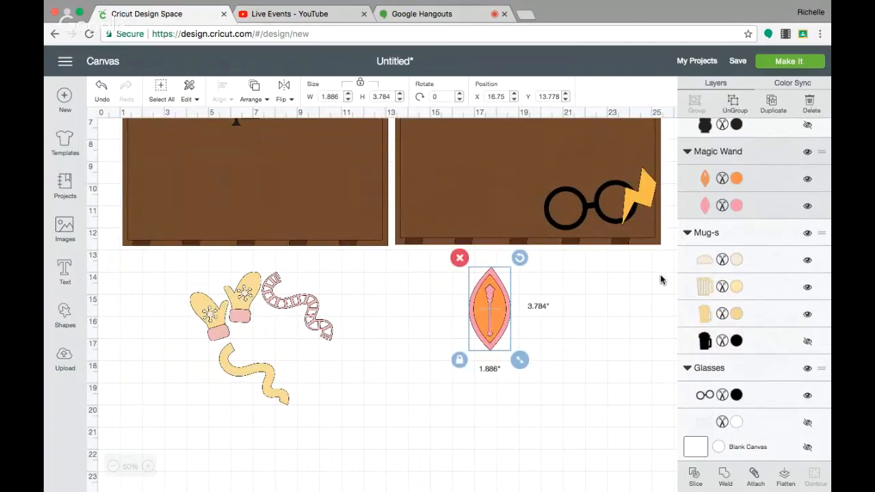
Step: Ungroup the magic wand, pull its orange and pink layers apart, and lay the orange leaf back centered on the pink one
left_click(734, 101)
left_click_drag(490, 303, 565, 303)
left_click_drag(490, 305, 448, 314)
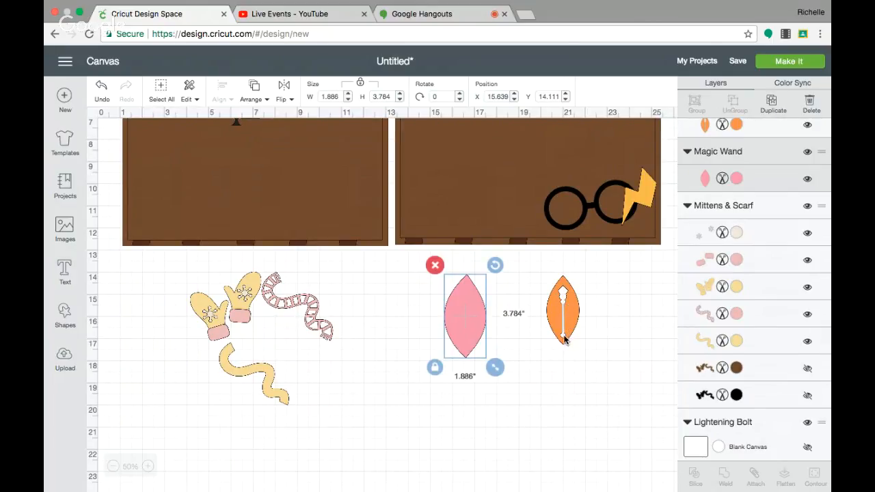
left_click_drag(570, 321, 472, 324)
left_click(530, 317)
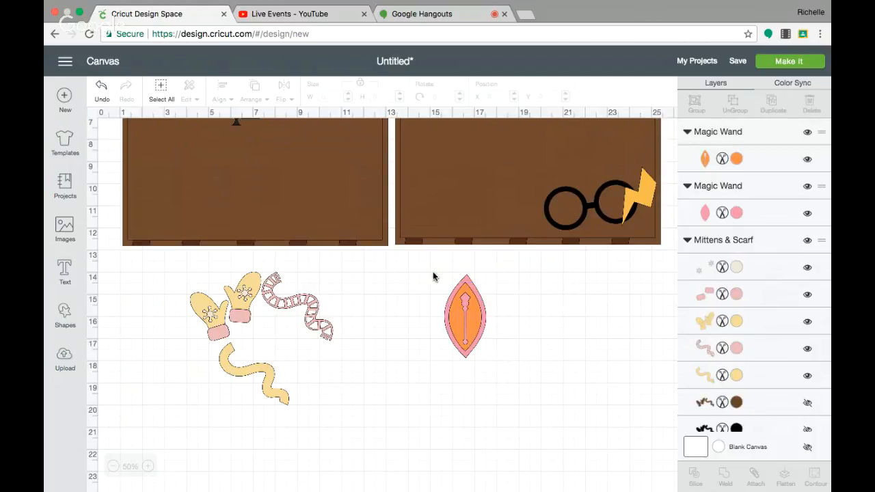
Step: Slice the overlapping orange and pink wand layers, separate the pieces, and delete the orange leaf and the smaller pink leaf with the wand cutouts
left_click_drag(431, 272, 501, 367)
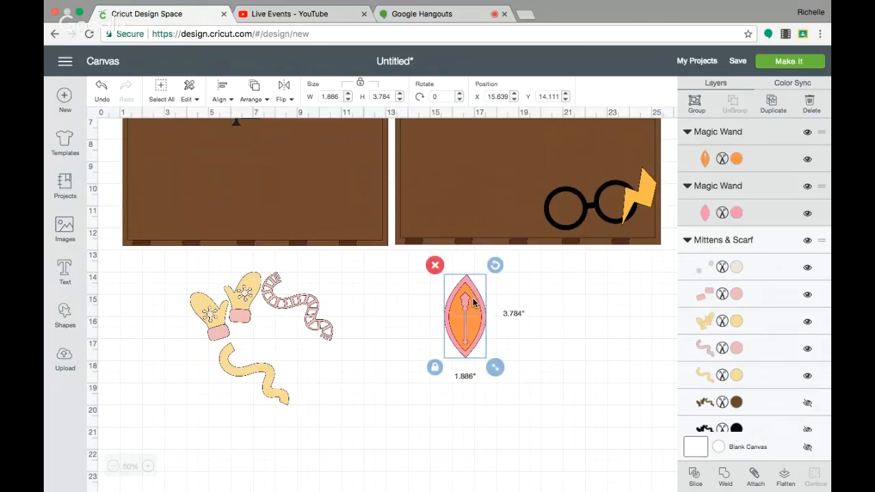
left_click(691, 476)
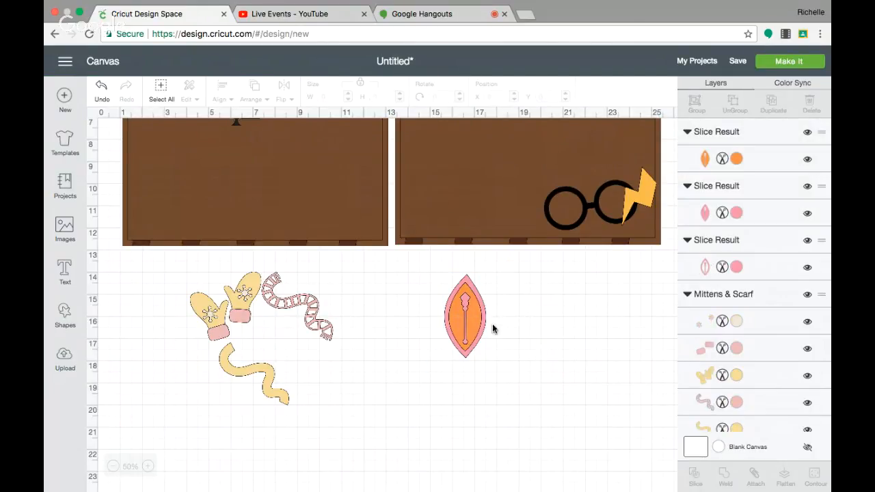
left_click_drag(475, 319, 580, 308)
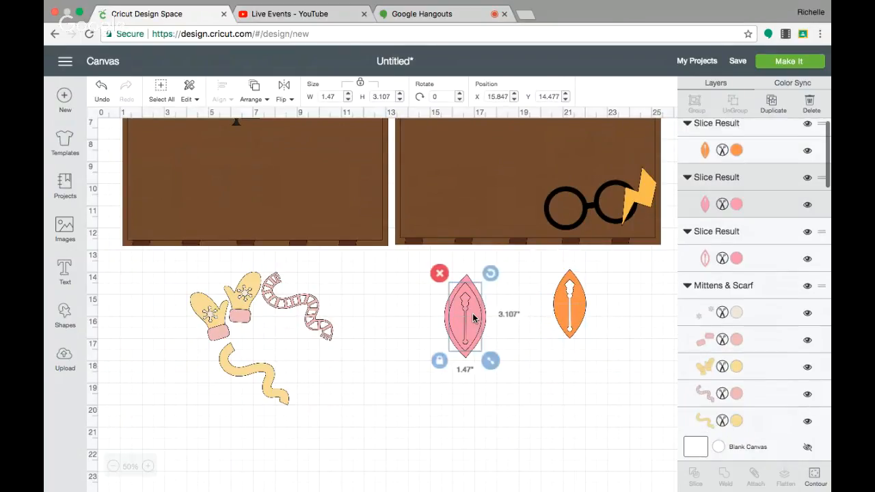
left_click_drag(474, 318, 557, 316)
left_click_drag(479, 306, 465, 318)
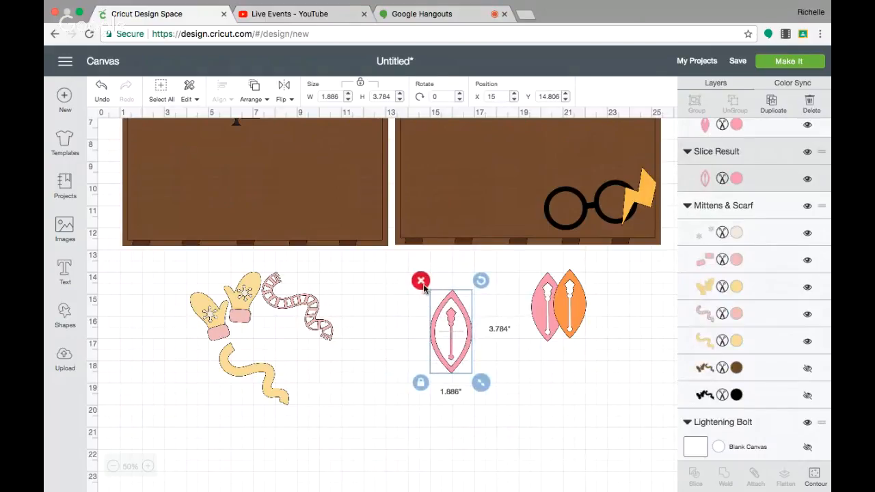
left_click_drag(534, 272, 597, 362)
left_click(521, 258)
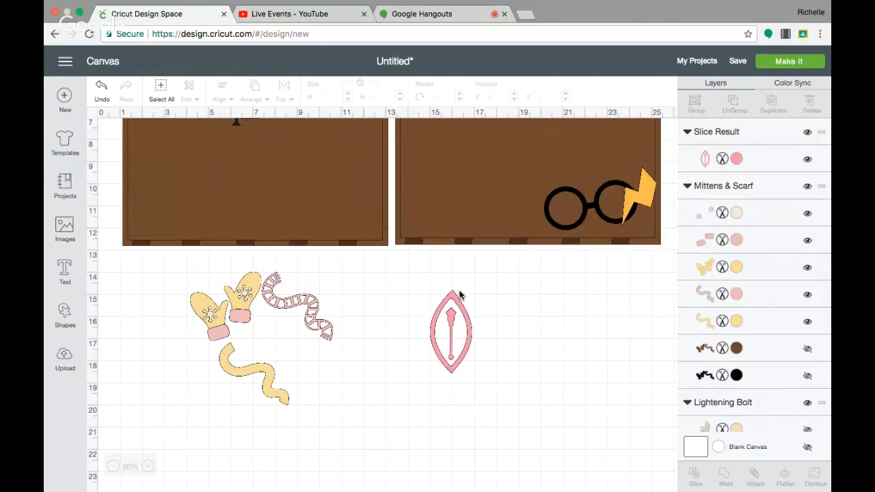
Step: Hide the inner leaf contour of the remaining pink wand piece
left_click(451, 340)
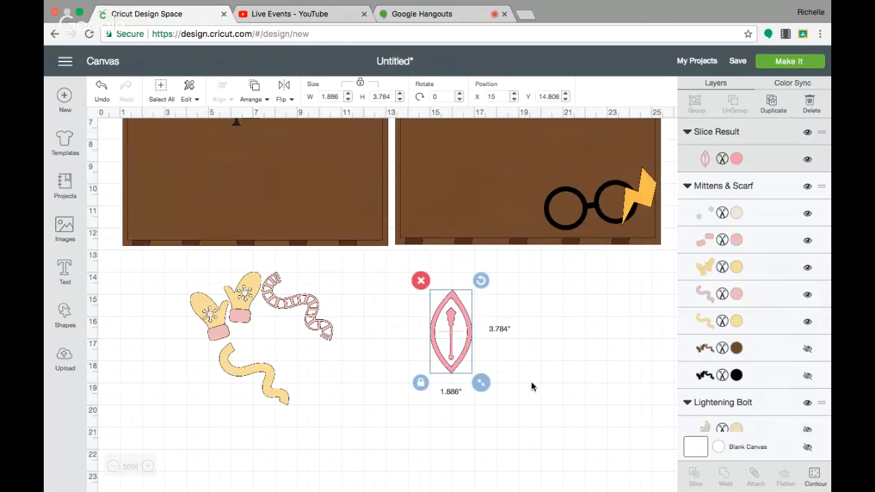
left_click(815, 474)
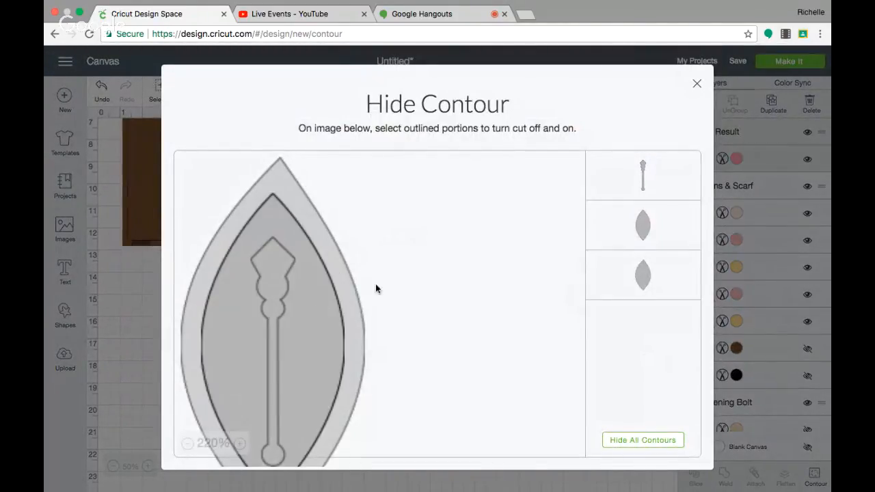
left_click(697, 84)
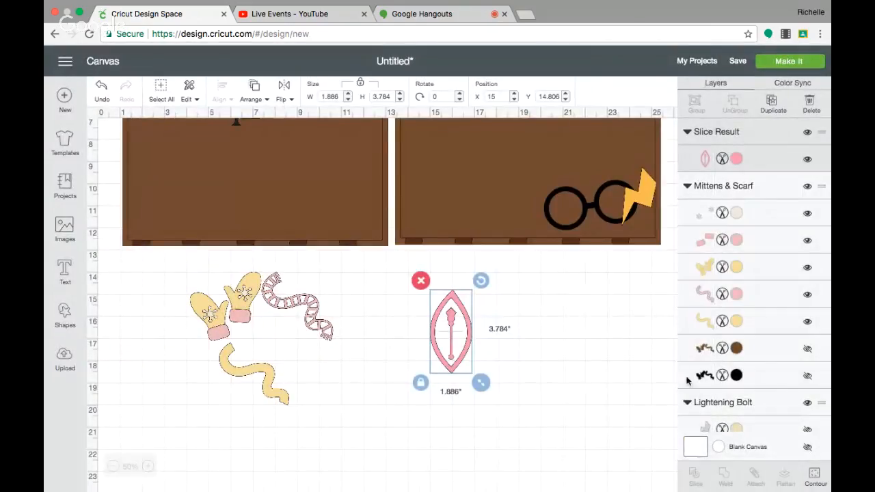
left_click(815, 478)
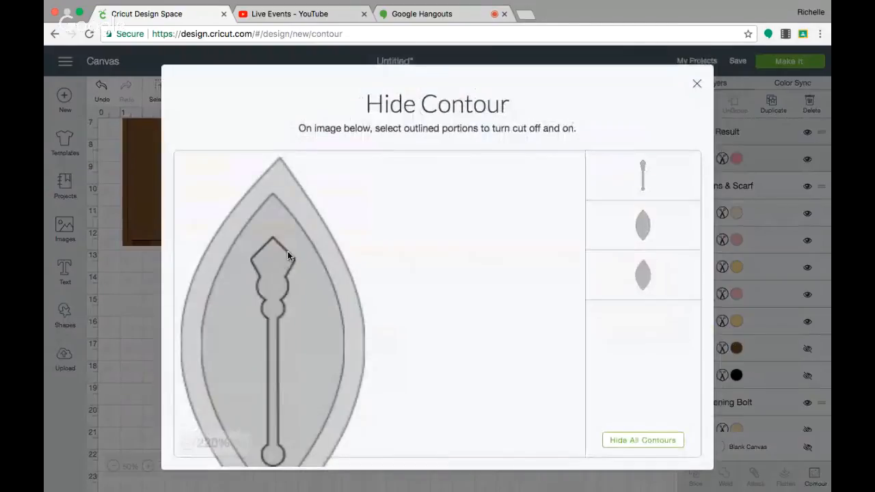
left_click(267, 222)
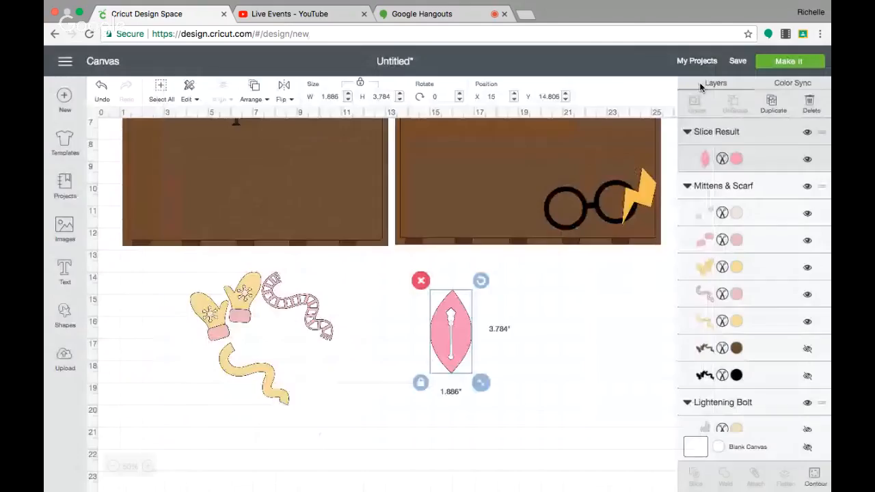
left_click(696, 84)
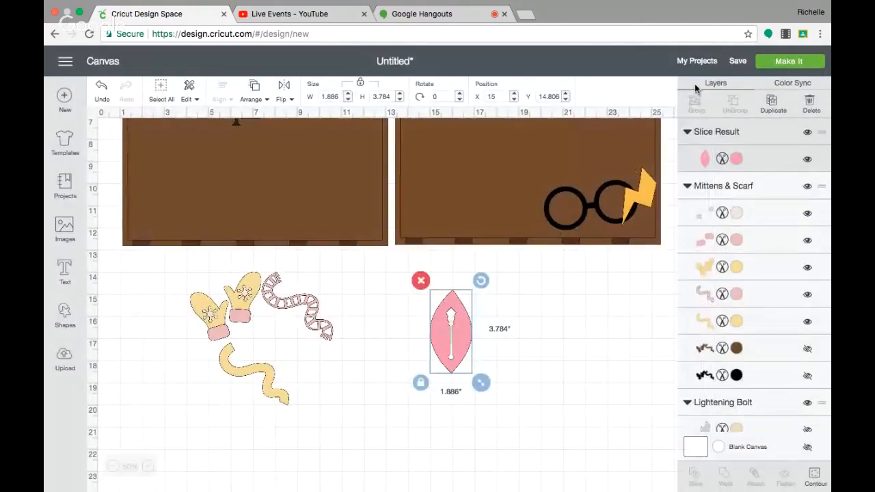
Step: Turn the inner leaf contour of the pink wand piece back on and hide its outer leaf contour
left_click(813, 474)
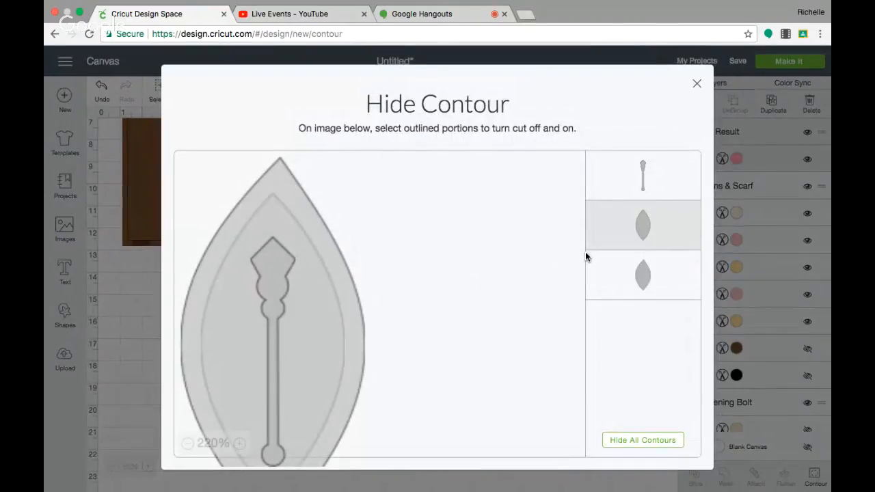
left_click(647, 224)
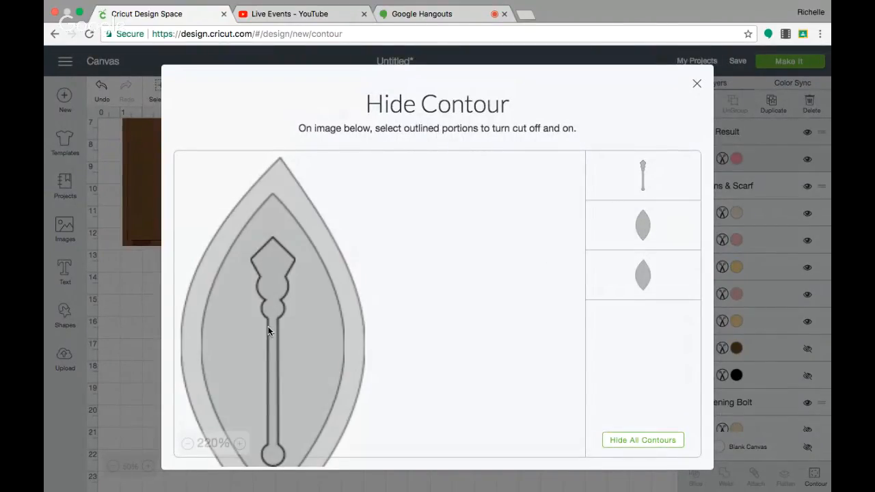
left_click(277, 179)
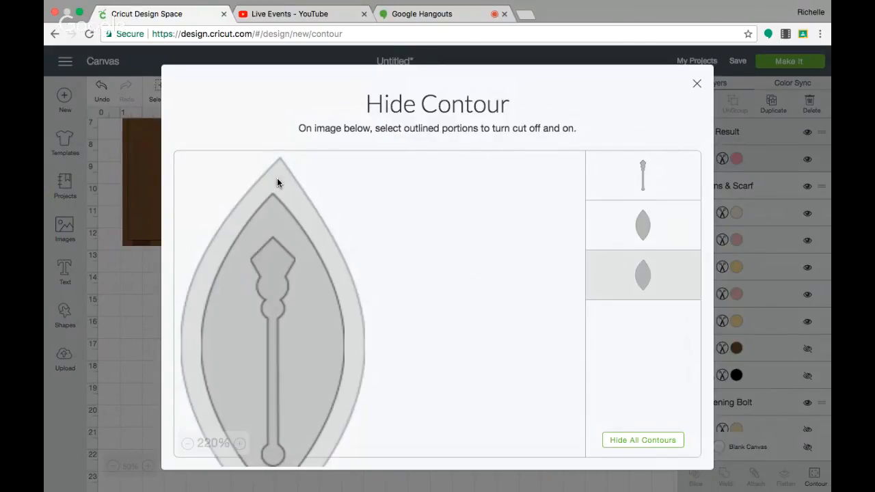
left_click(698, 84)
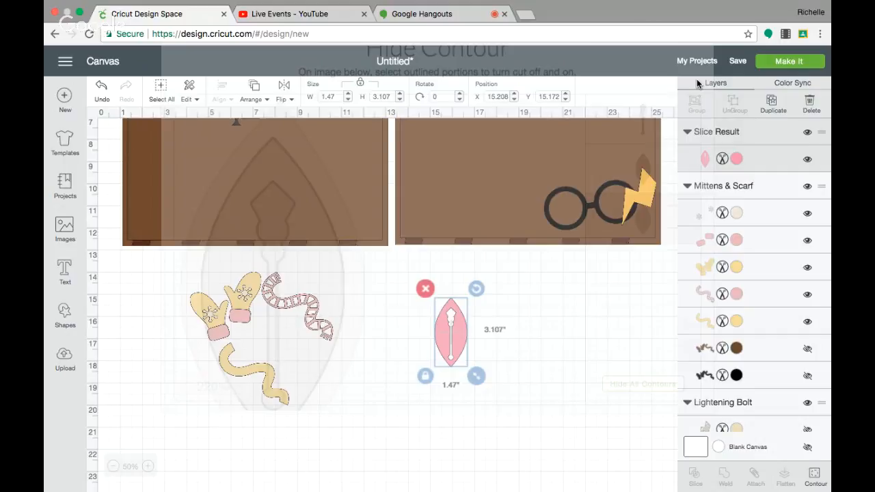
Step: Hide the inner leaf contour of the pink piece as well, keeping only the wand shape, and deselect it
left_click(813, 477)
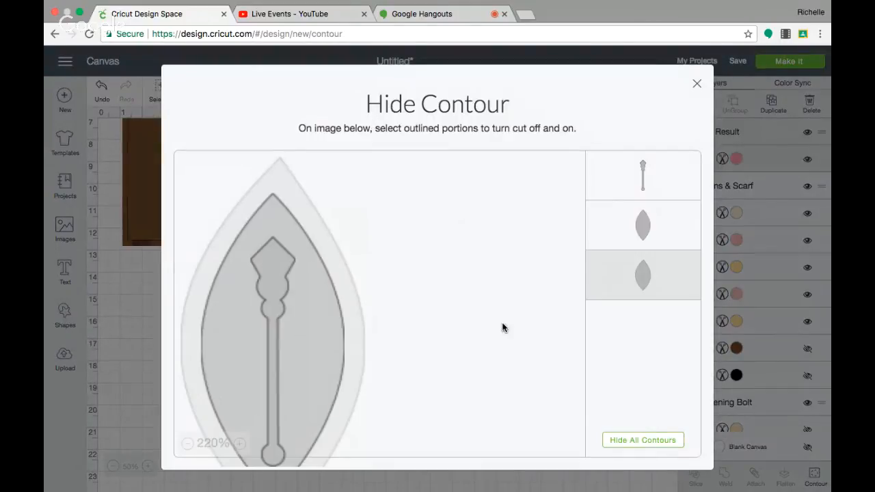
left_click(283, 195)
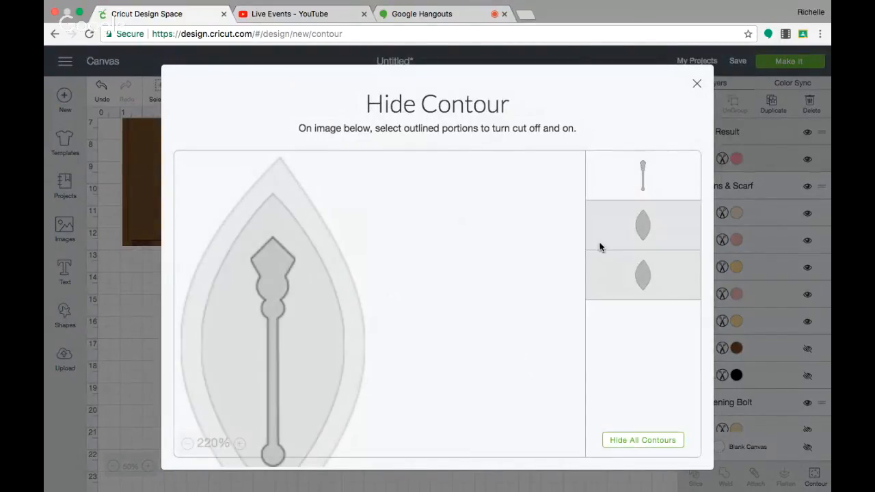
left_click(696, 85)
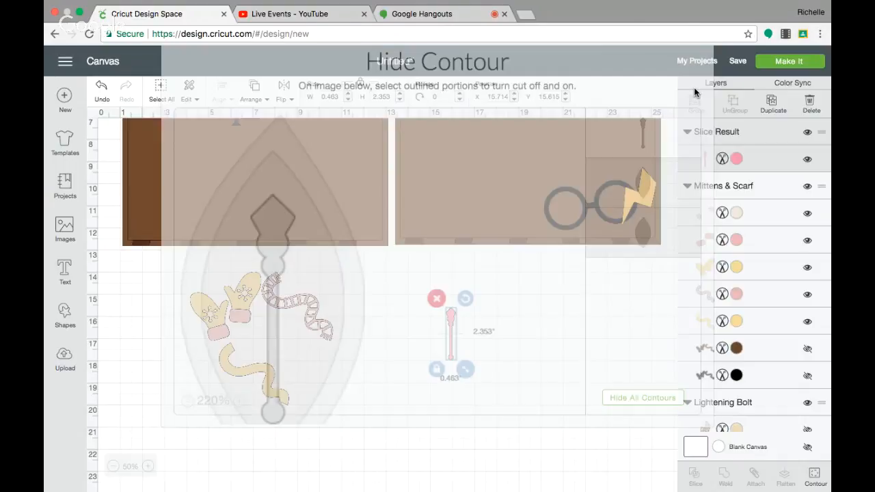
left_click(500, 352)
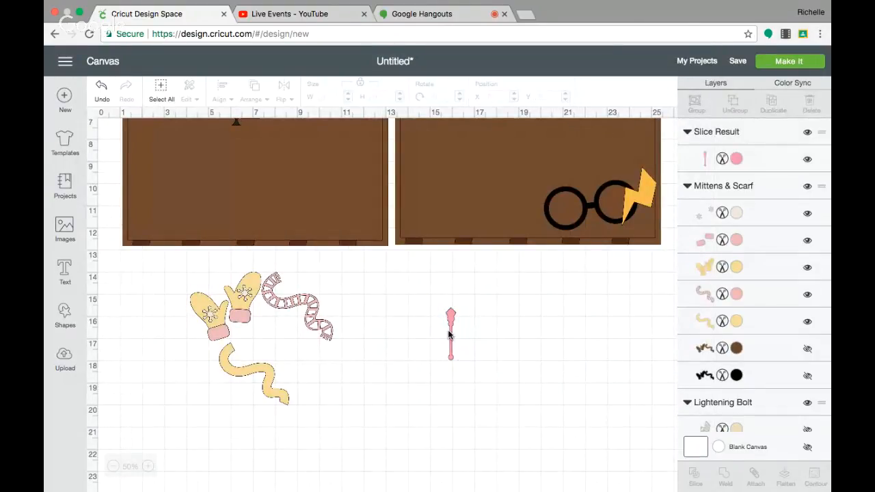
Step: Move the pink wand to clear canvas, rotate it about 58 degrees and enlarge it to about 6.54 by 4.47 inches
left_click_drag(449, 328, 490, 315)
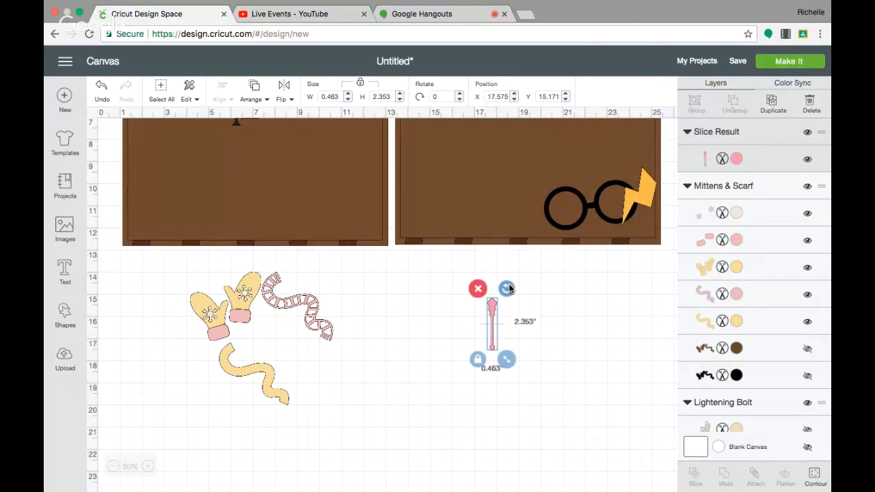
left_click_drag(506, 287, 557, 311)
left_click_drag(517, 356, 623, 415)
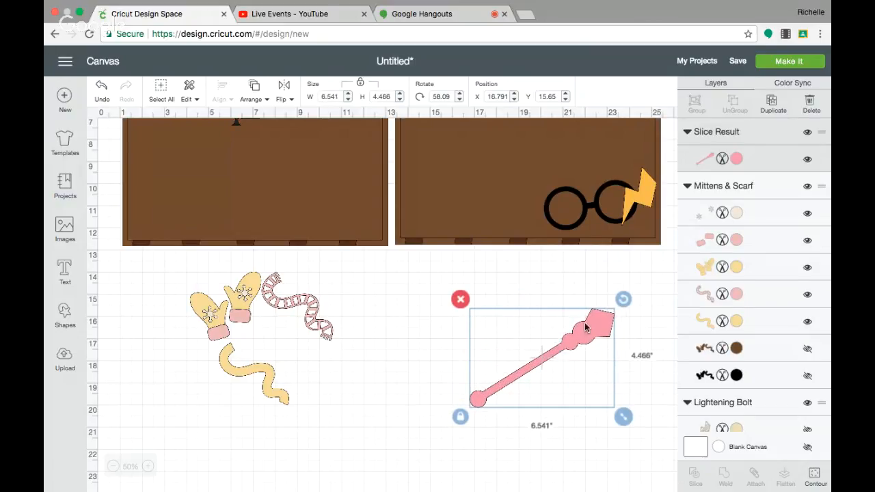
Step: Recolor the wand cream, using the project color #F5EAD5
left_click(736, 159)
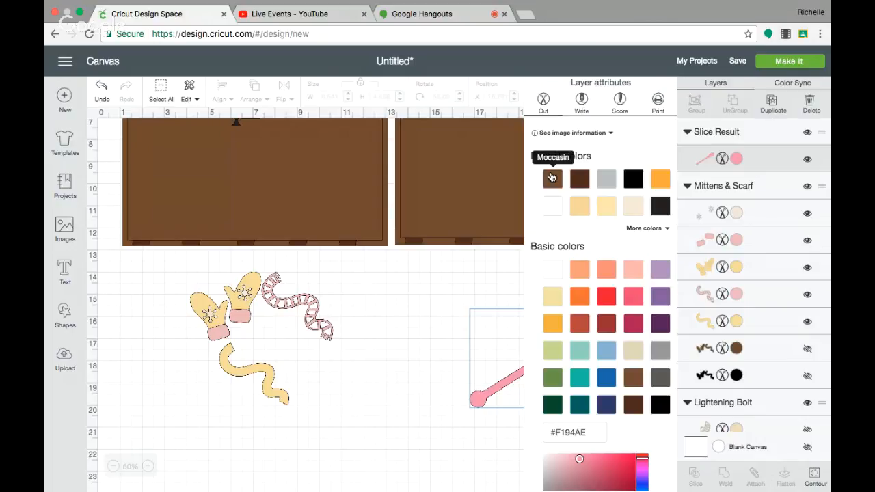
left_click(633, 206)
left_click(423, 325)
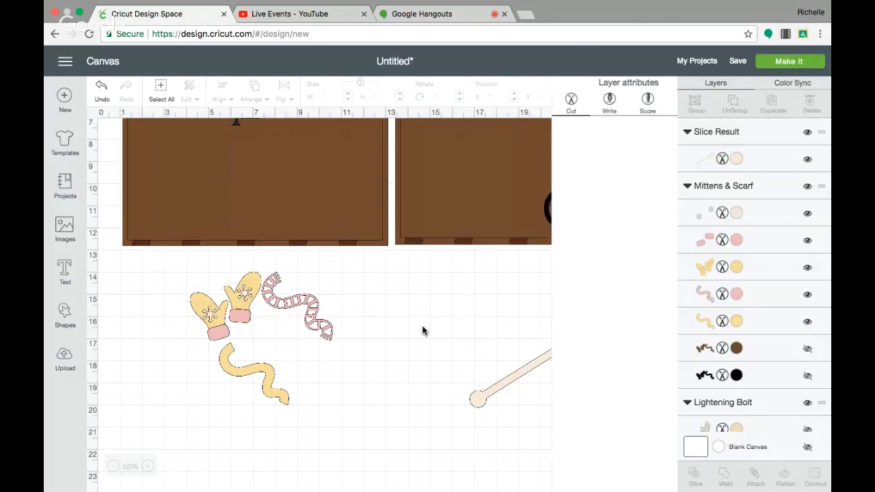
Step: Duplicate the wand, lay the copy over the original and shrink it to about 5.96 by 4.10 inches with the proportions unlocked
left_click(547, 357)
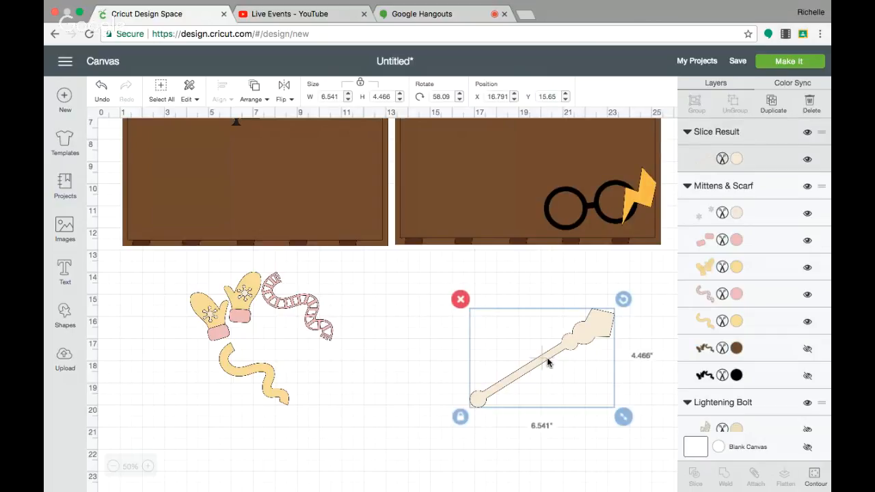
left_click(771, 103)
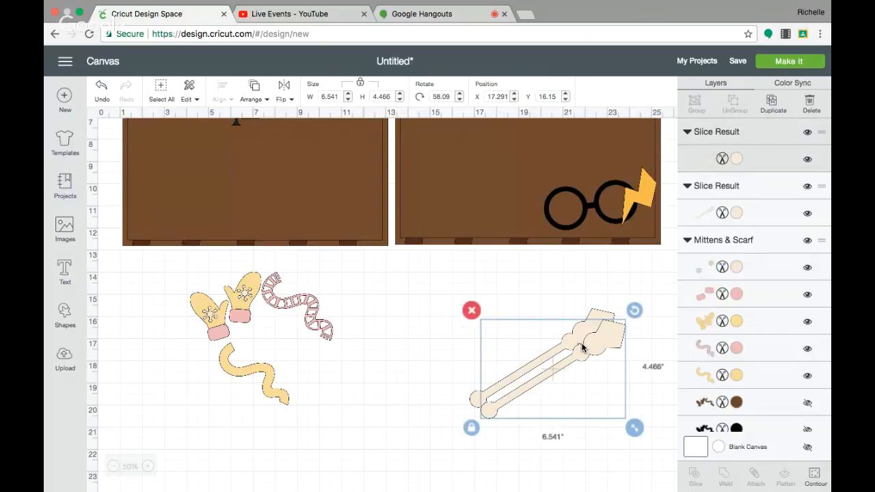
left_click_drag(582, 349, 570, 336)
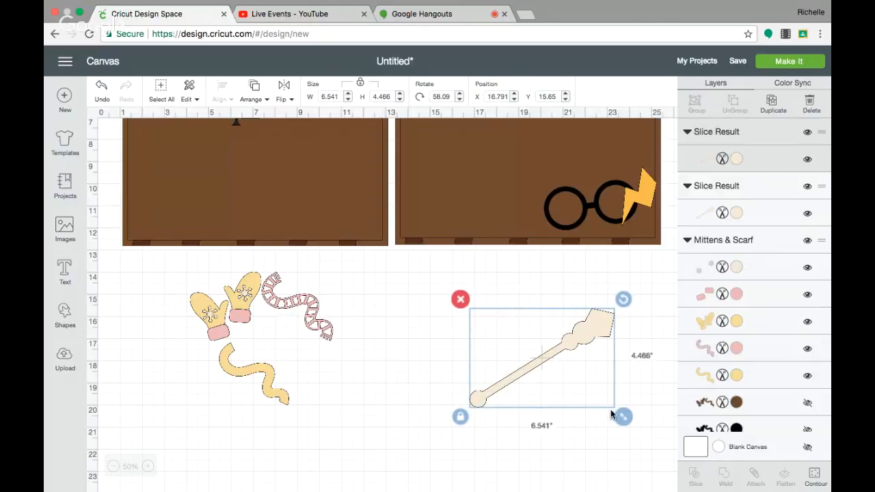
left_click_drag(621, 418, 606, 406)
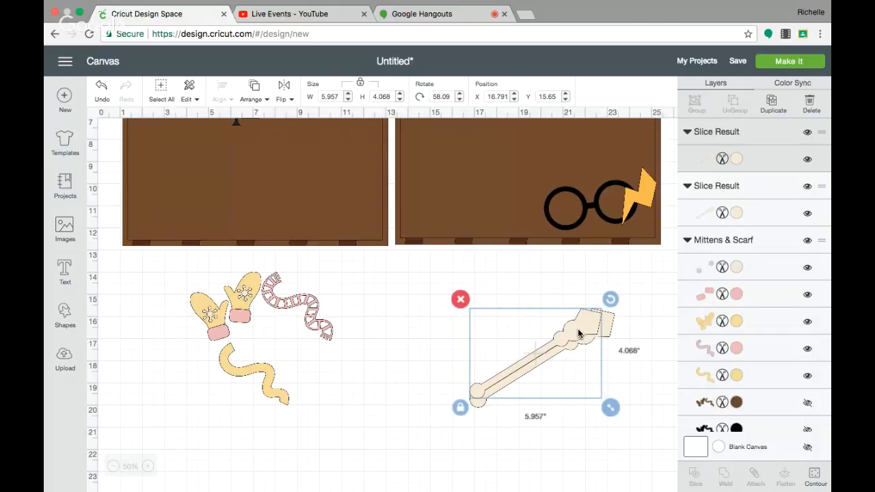
mouse_move(578, 328)
left_mouse_down()
mouse_move(588, 335)
mouse_move(580, 339)
left_mouse_up()
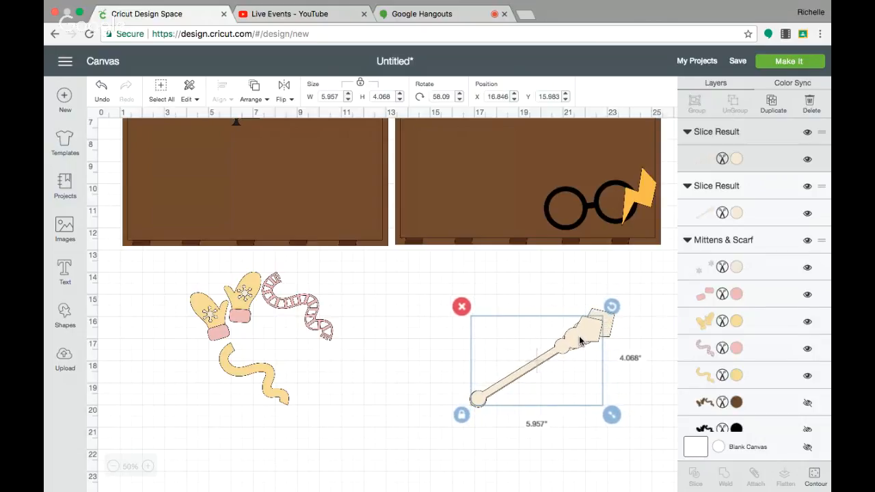
left_click(461, 415)
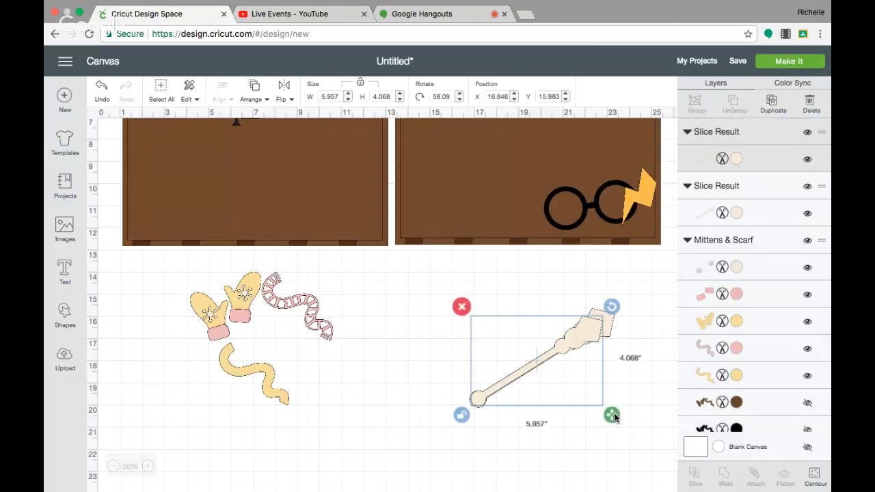
left_click_drag(613, 415, 611, 415)
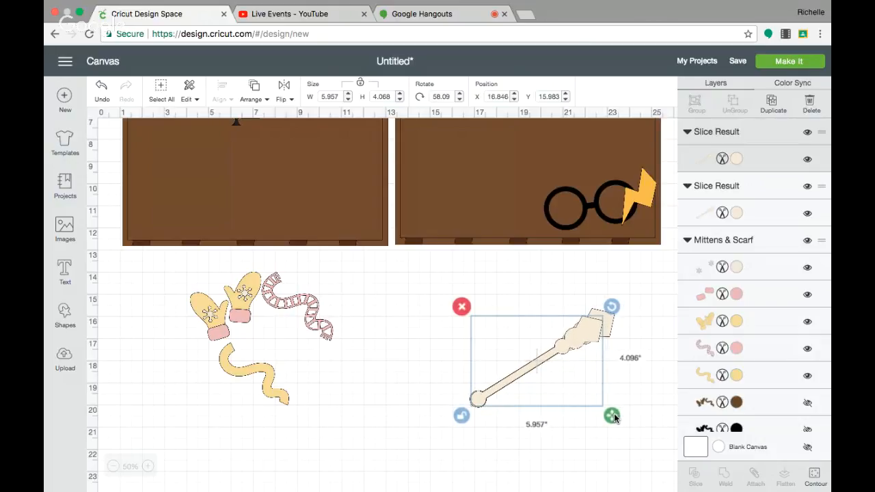
Step: Try to fit the wand copy inside the original by stretching it to about 6.23 by 4.20 inches and repositioning it, and delete the copy
left_click_drag(594, 336, 600, 324)
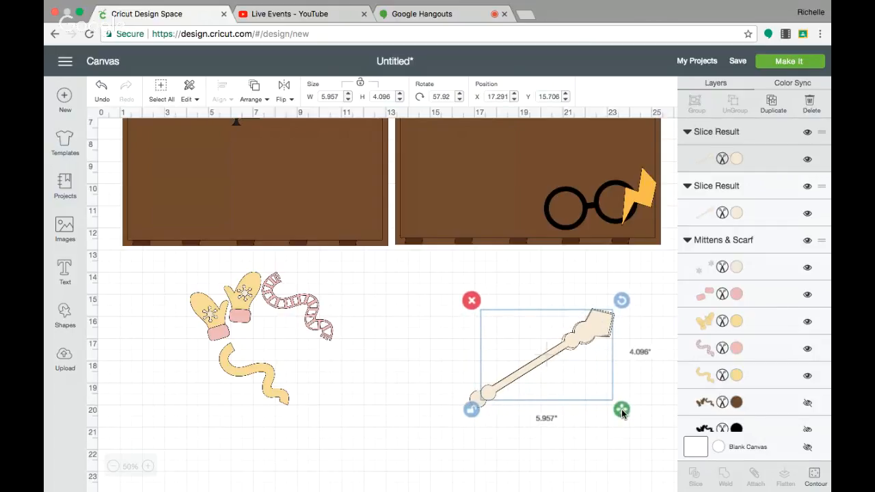
left_click_drag(621, 411, 633, 402)
left_click_drag(632, 300, 592, 330)
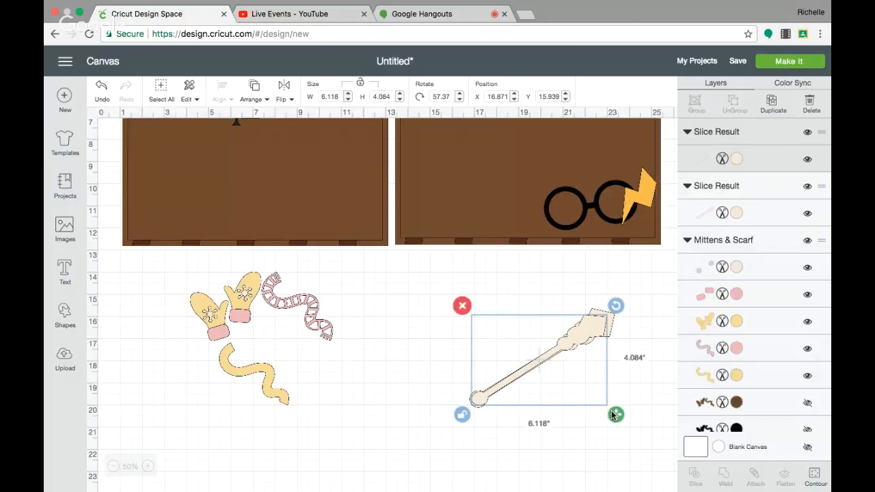
left_click_drag(613, 415, 615, 417)
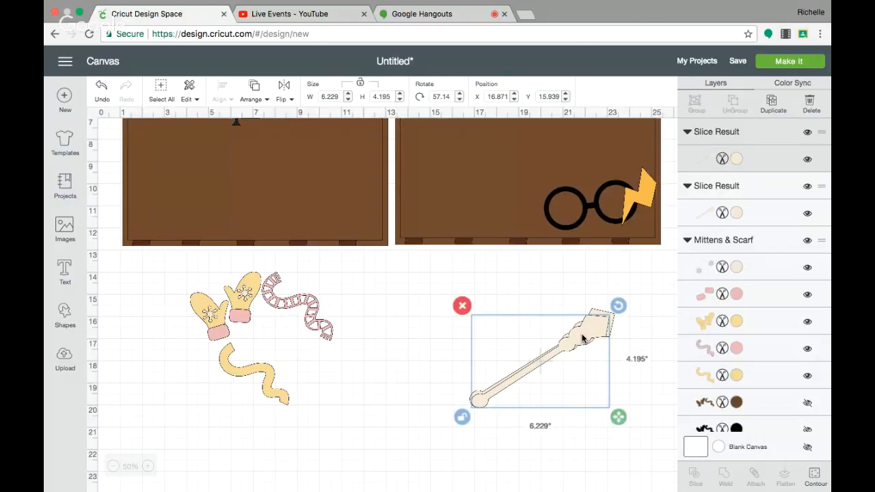
left_click_drag(584, 337, 588, 334)
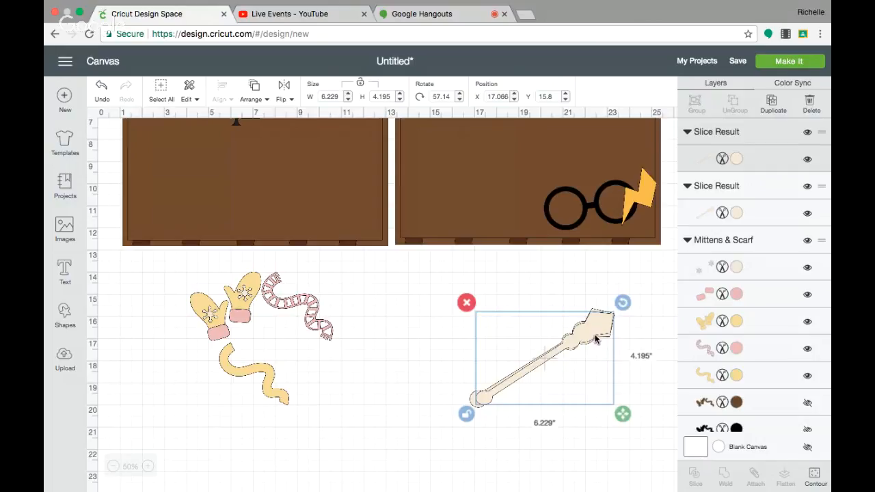
left_click_drag(586, 332, 586, 333)
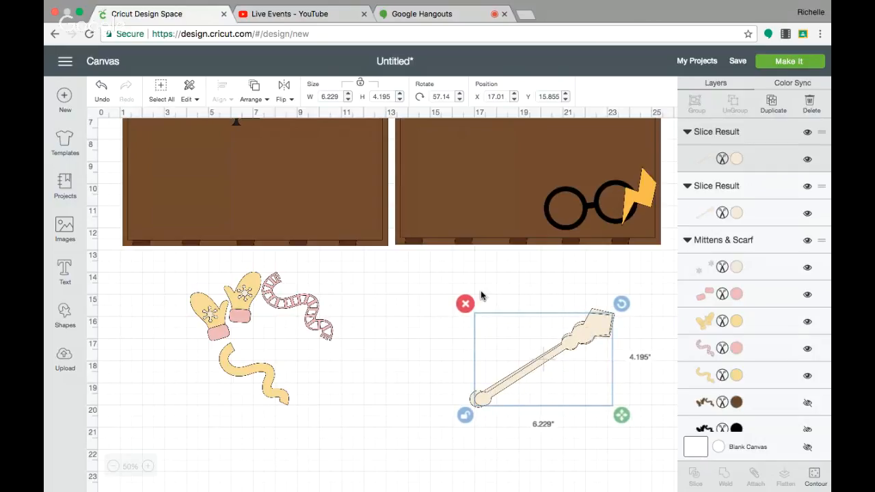
left_click(464, 304)
Step: Recolor the remaining wand dark brown, #502B1B
left_click(581, 343)
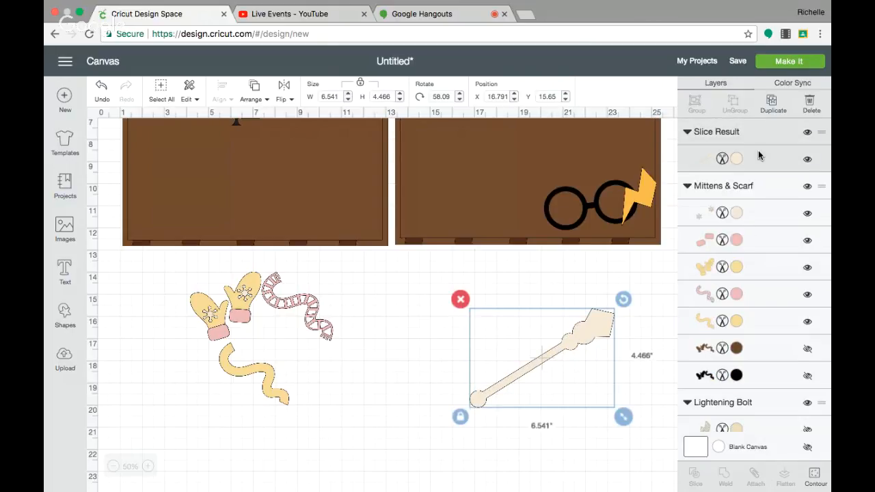
left_click(736, 158)
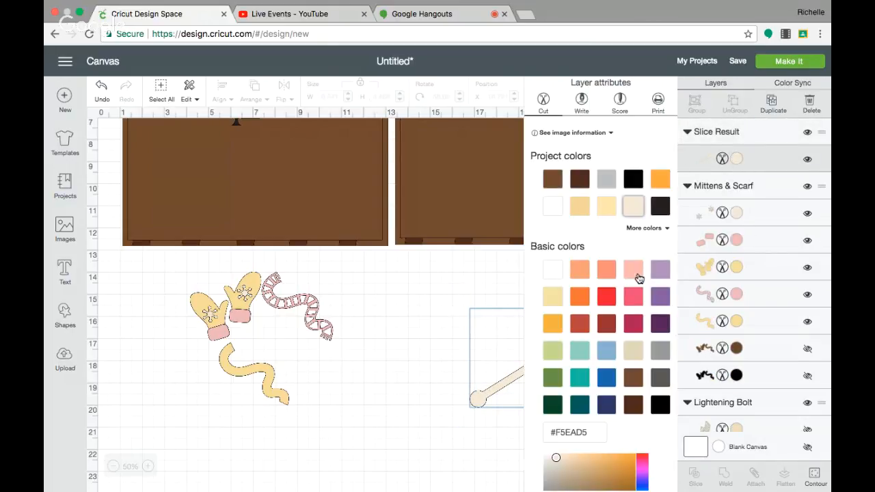
left_click(629, 406)
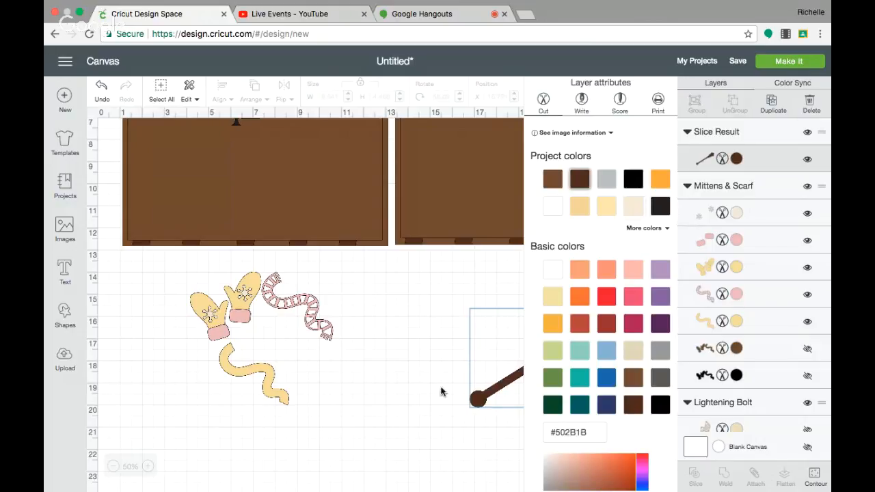
left_click(446, 404)
Step: Place the dark brown wand diagonally across the glasses in the lower corner of the second page
left_click_drag(517, 371, 577, 245)
left_click_drag(629, 215, 590, 183)
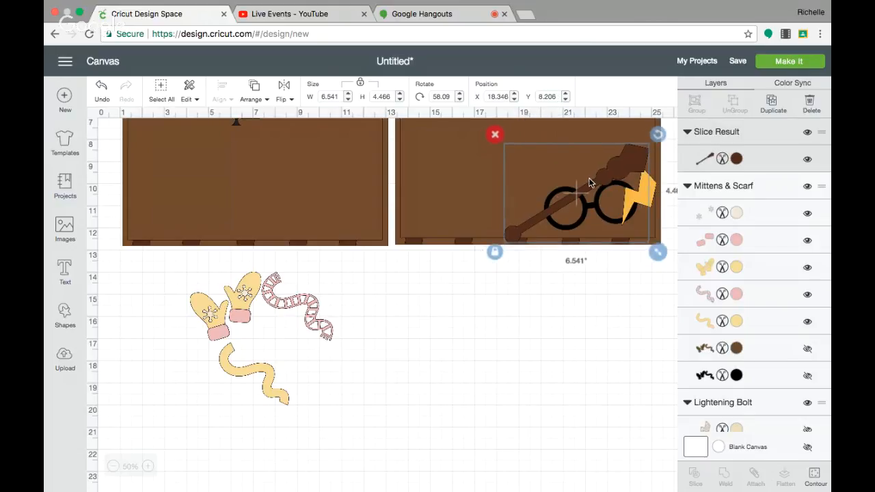
left_click(565, 334)
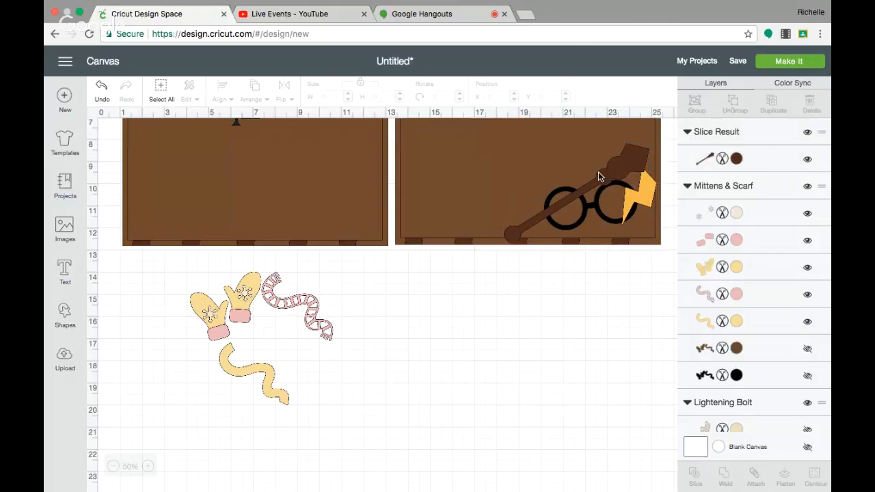
left_click_drag(598, 171, 602, 163)
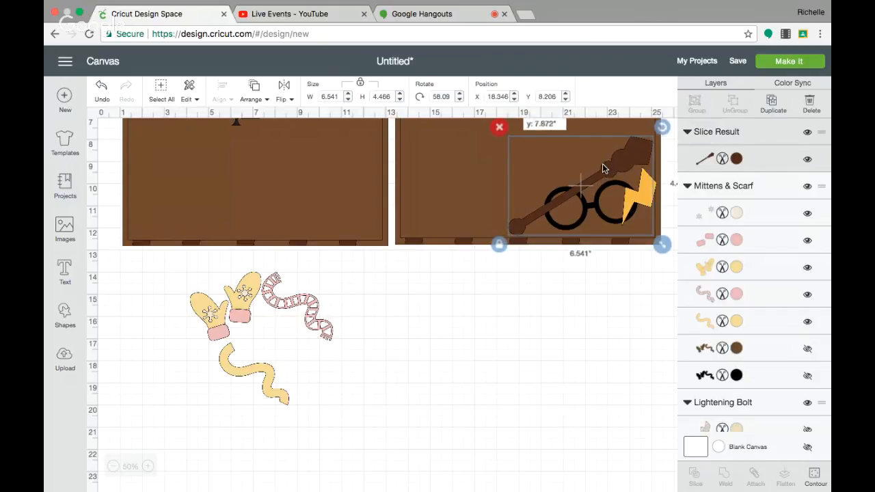
left_click(602, 293)
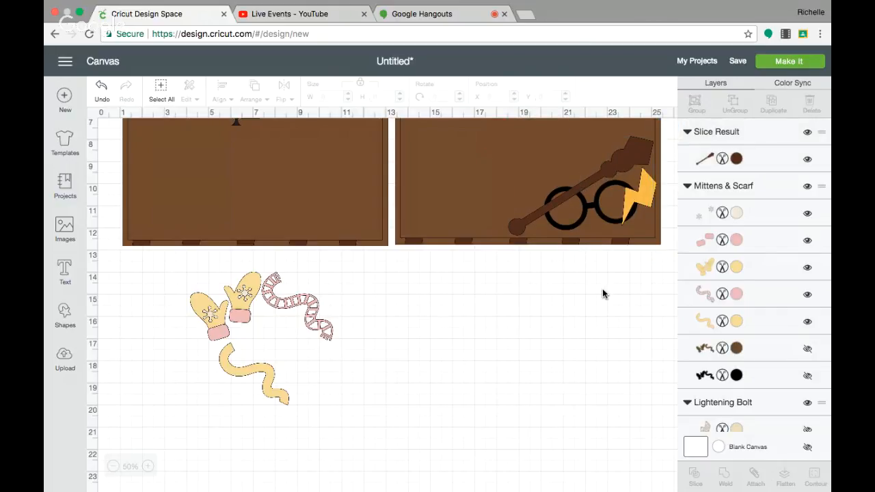
Step: Bring the glasses to the front and tuck the wand diagonally behind them and above the lightning bolt
left_click(596, 213)
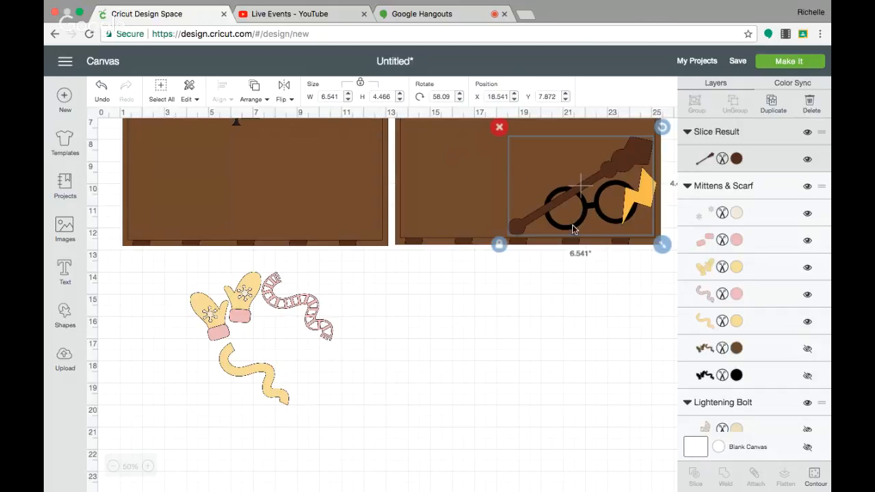
left_click_drag(563, 196, 561, 185)
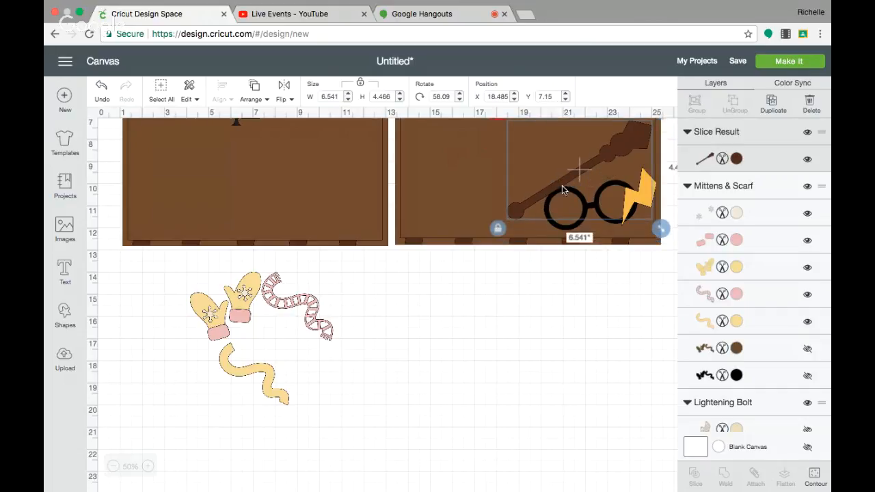
left_click(564, 232)
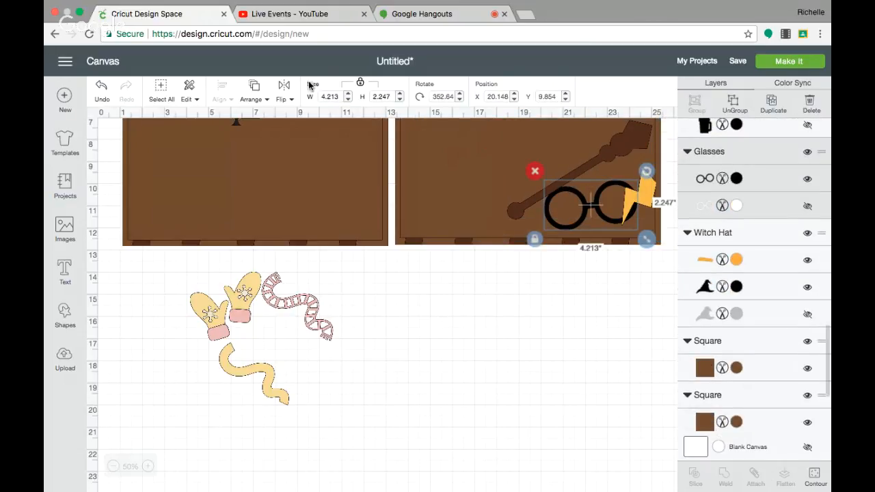
left_click(255, 89)
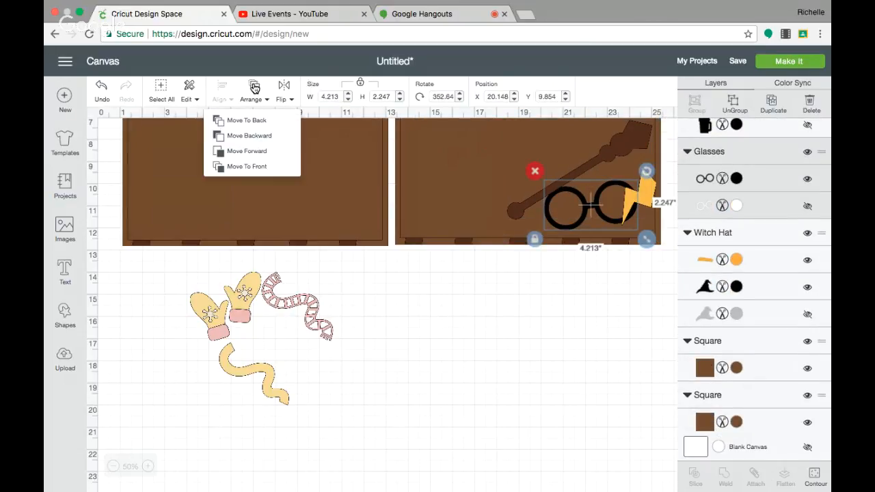
left_click(244, 166)
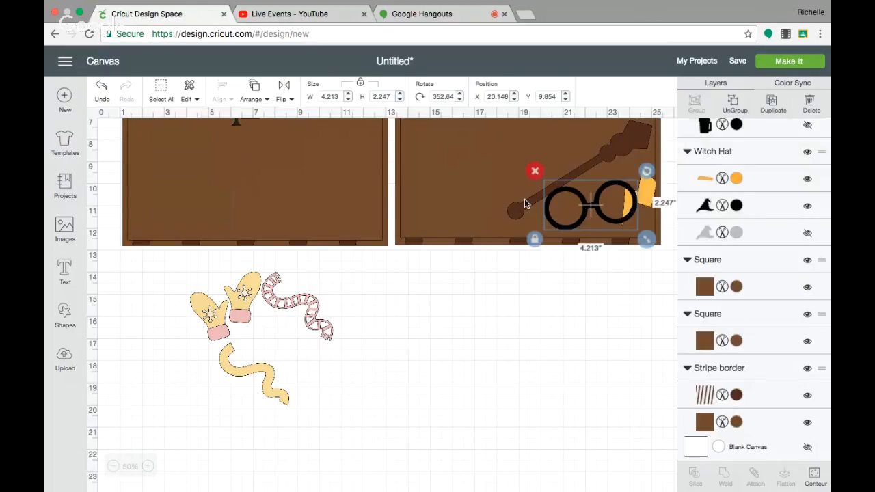
left_click_drag(524, 199, 534, 220)
left_click(509, 358)
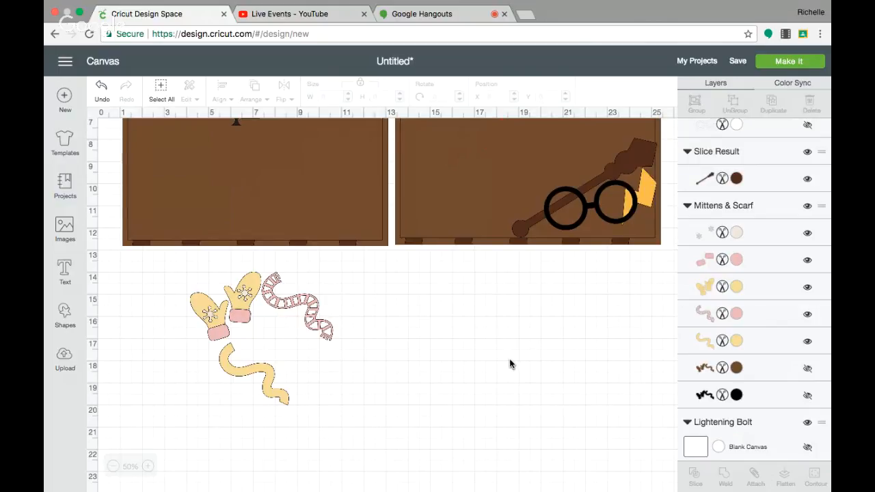
Step: Move the street sign off the first page to beside the mittens and scarf, and shift the mittens and scarf slightly
scroll(509, 358, "up", 5)
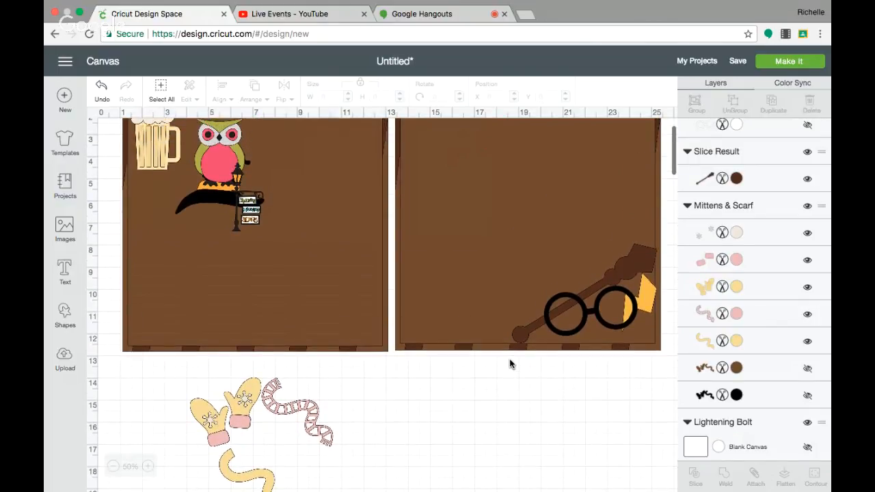
scroll(509, 358, "up", 2)
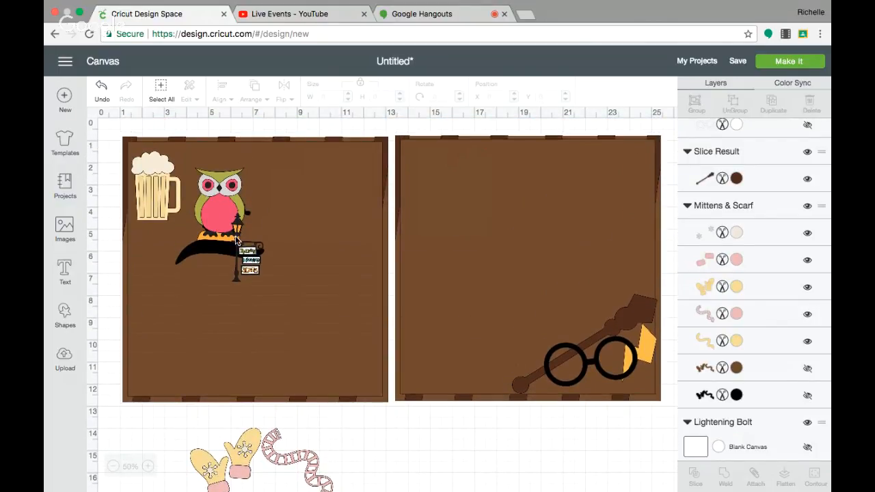
left_click_drag(235, 243, 168, 464)
left_click_drag(287, 475, 263, 472)
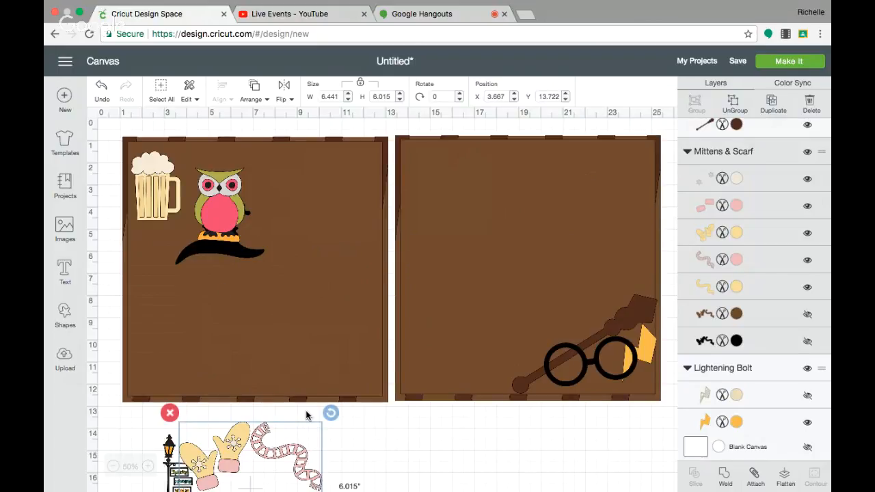
Step: Move the owl off the witch hat to the lower edge of the second page
scroll(306, 415, "down", 5)
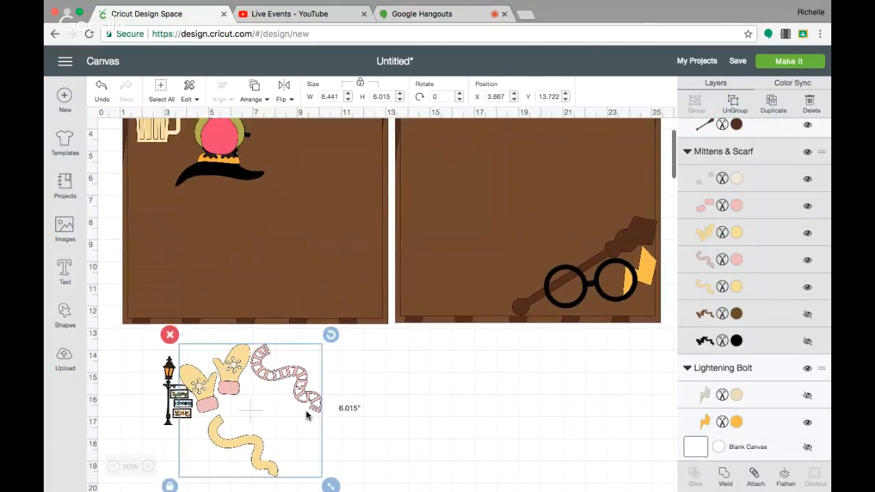
scroll(305, 410, "up", 5)
left_click(224, 205)
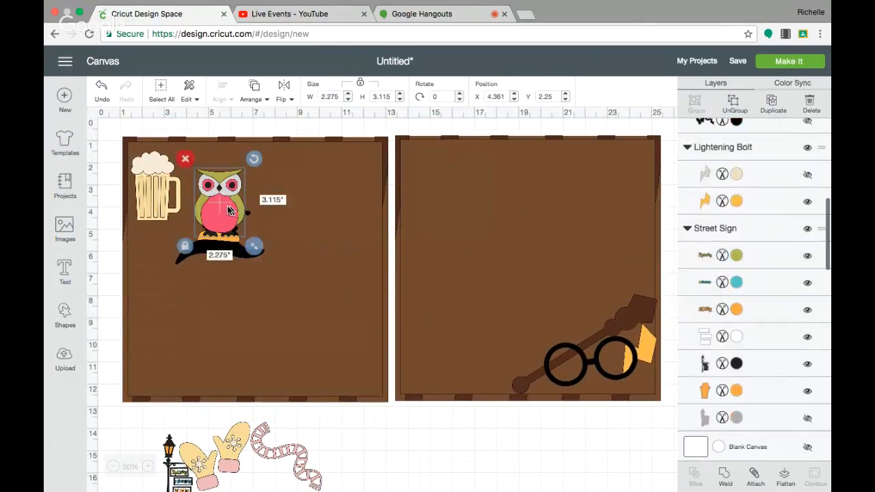
left_click_drag(228, 210, 482, 439)
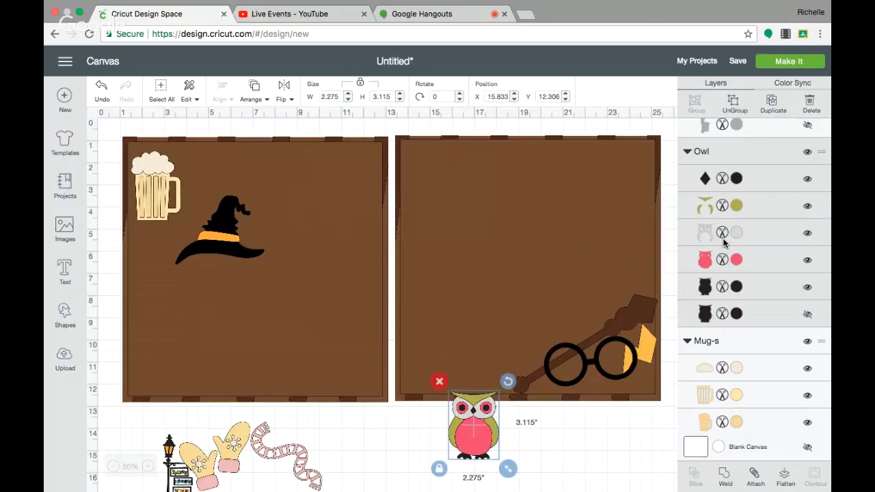
Step: Recolor the owl's pink belly layer cream #F5EAD5 and its green wing layer brown #704A2B
left_click(737, 260)
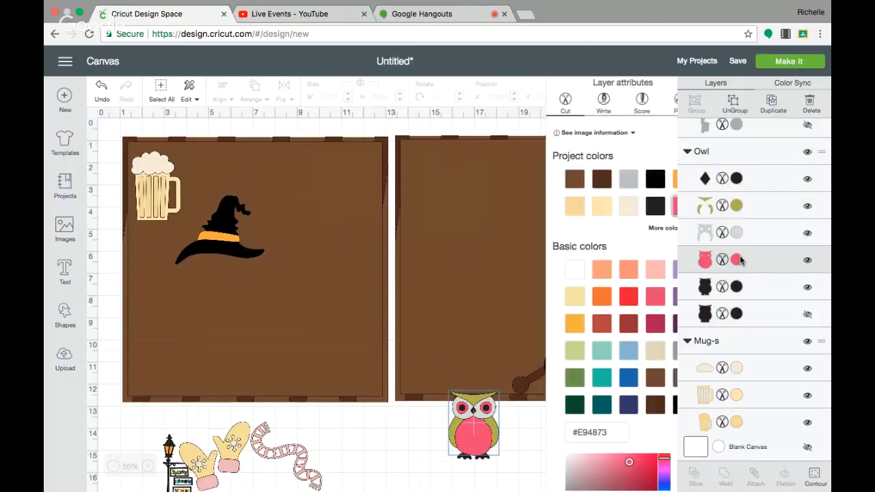
left_click(607, 206)
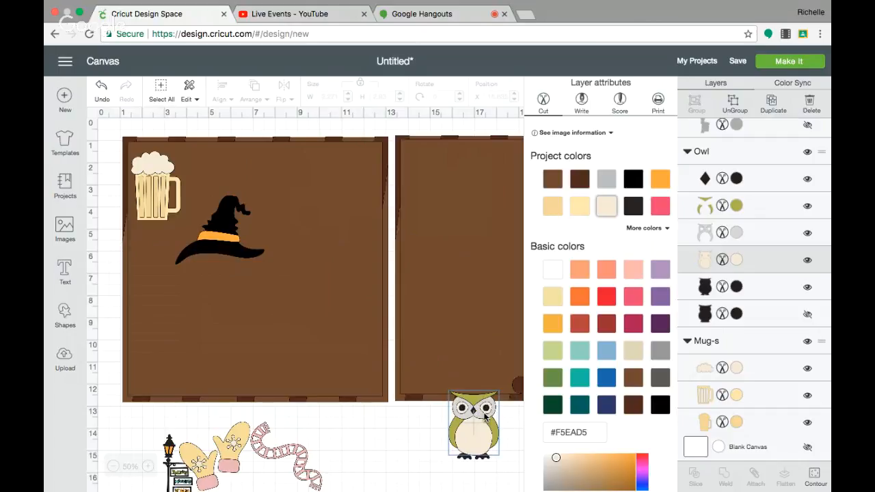
left_click(736, 210)
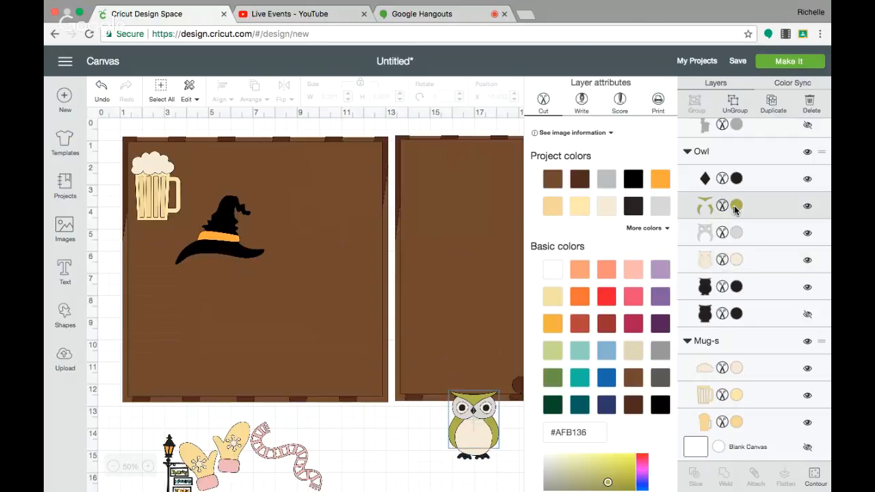
left_click(629, 380)
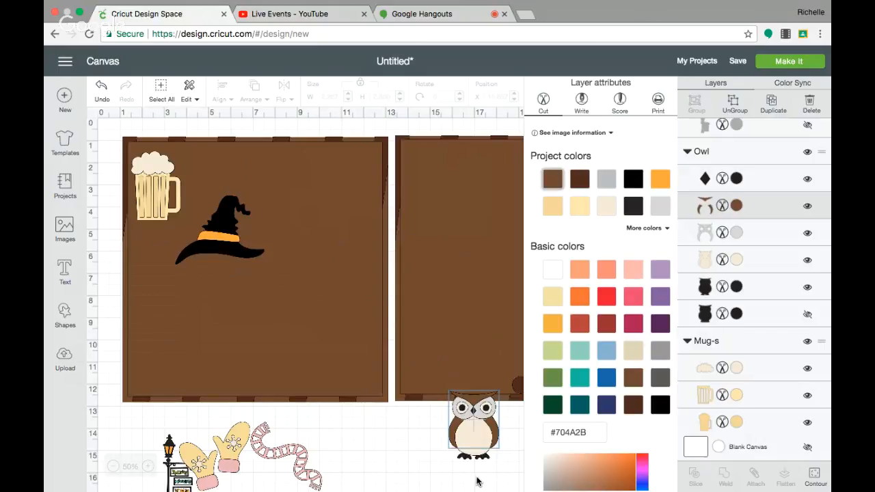
Step: Recolor the owl's grey face layer cream #F5EAD5 and its belly layer a slightly deeper tan
left_click(733, 233)
left_click(607, 205)
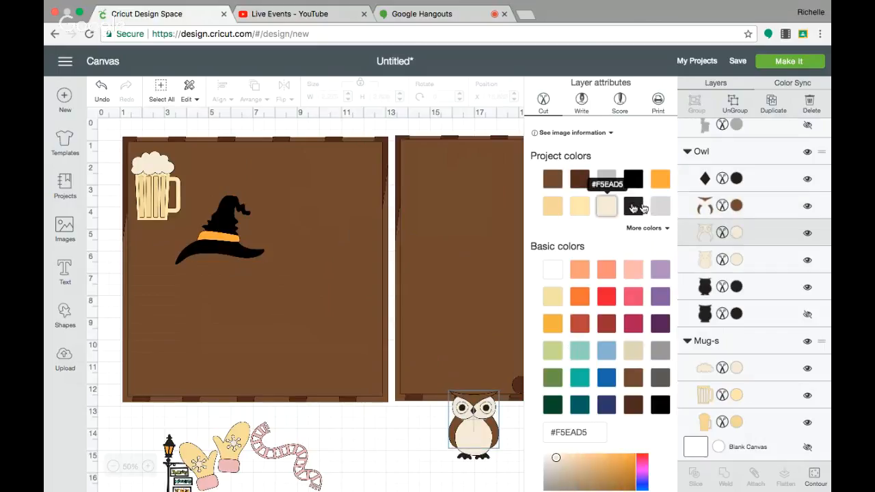
left_click(735, 259)
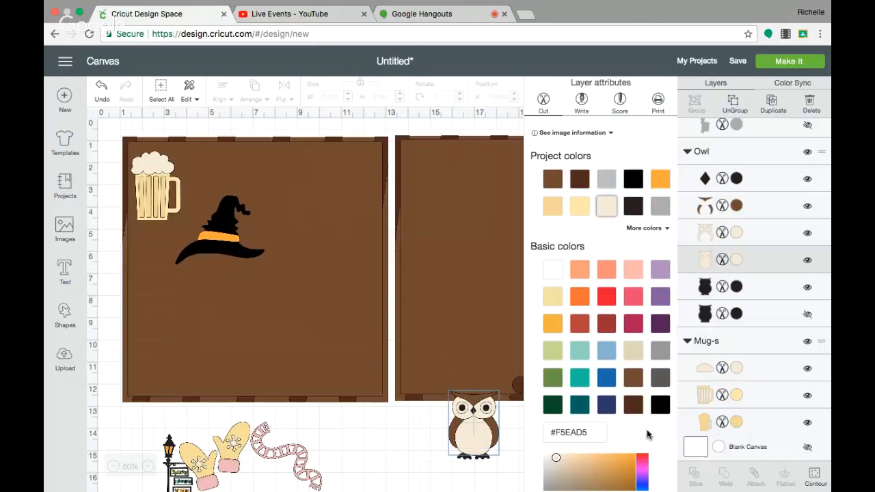
left_click(567, 456)
left_click(453, 464)
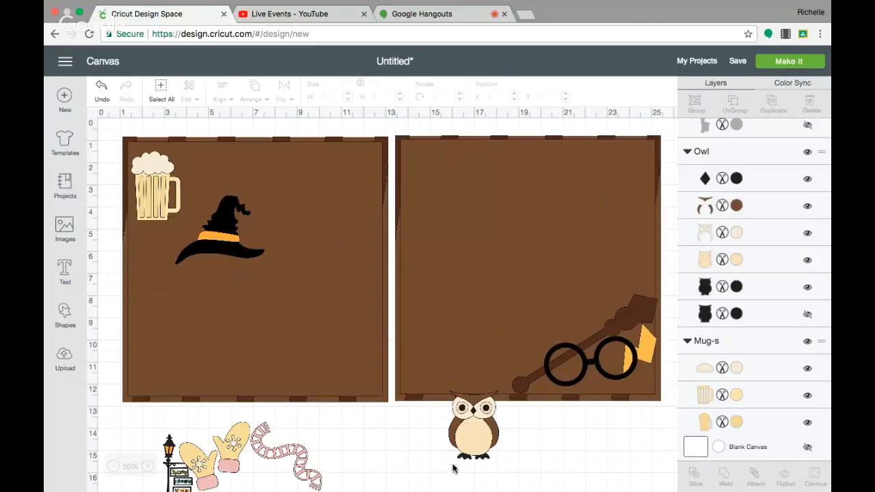
Step: Move the owl from below the second page onto the first page, beneath the witch hat
left_click(472, 429)
left_click_drag(472, 429, 478, 441)
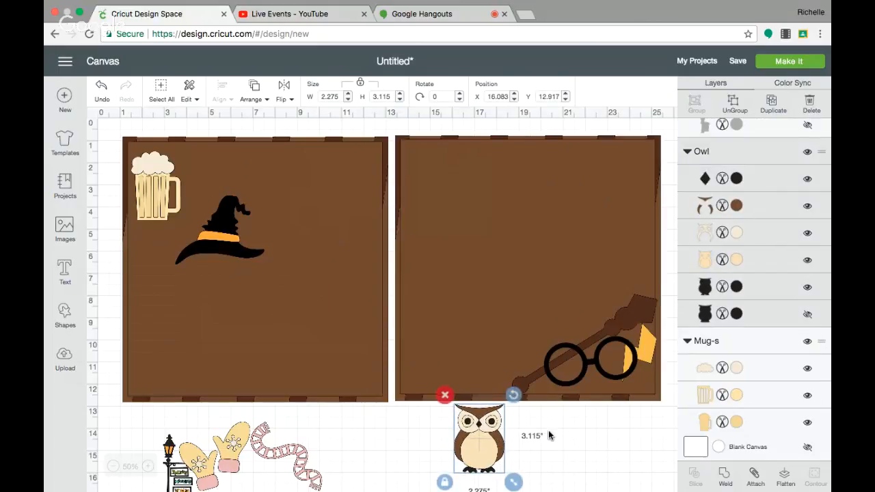
left_click(451, 410)
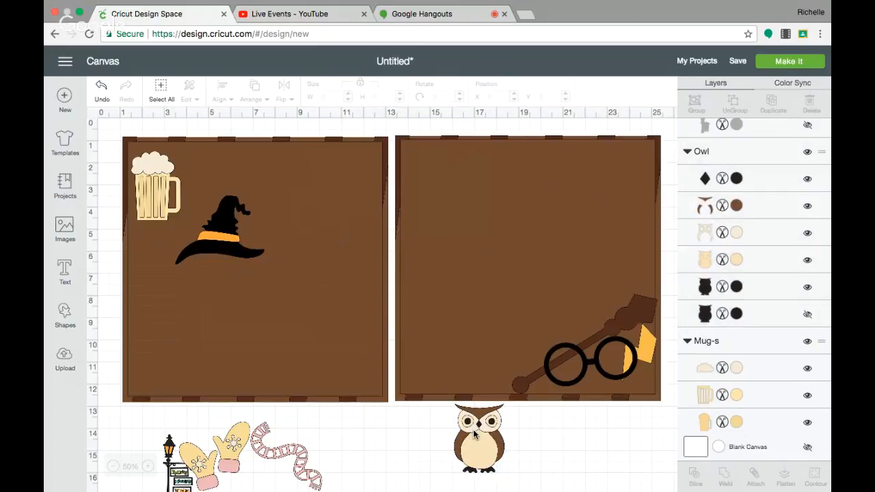
left_click_drag(473, 432, 168, 308)
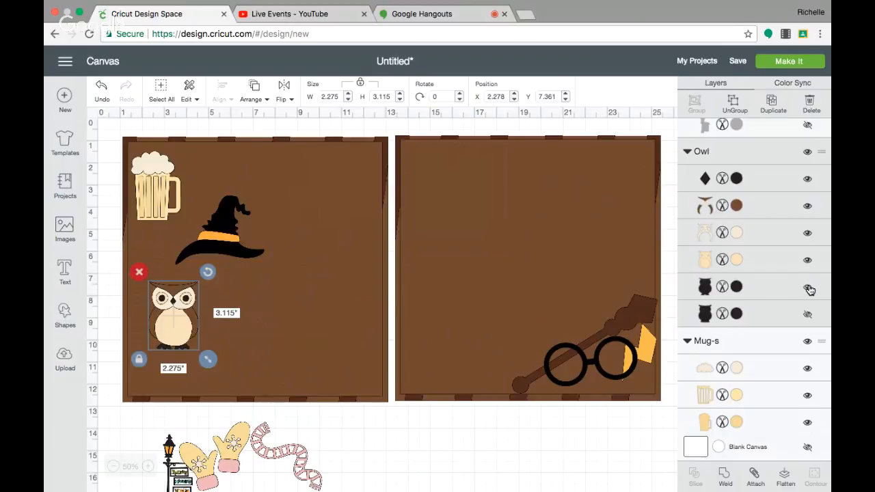
Step: Show the owl's hidden black outline layer and reposition the owl beneath the witch hat on the first page
left_click(806, 315)
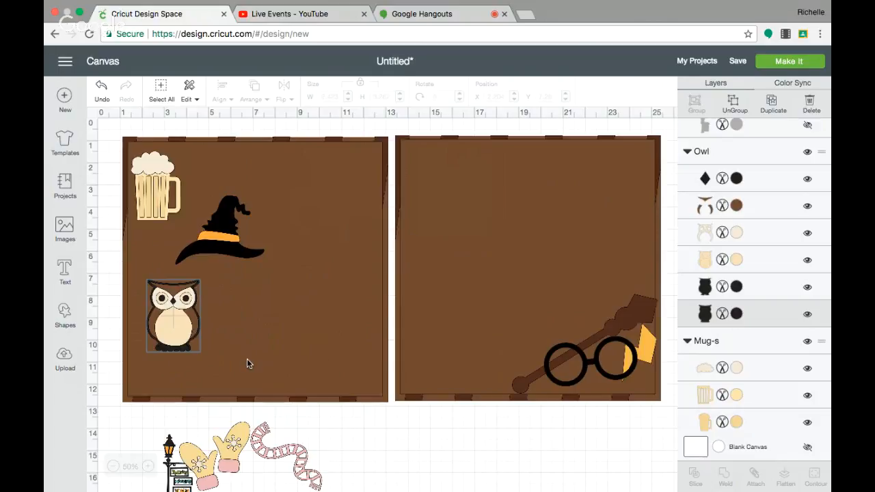
left_click_drag(175, 333, 437, 452)
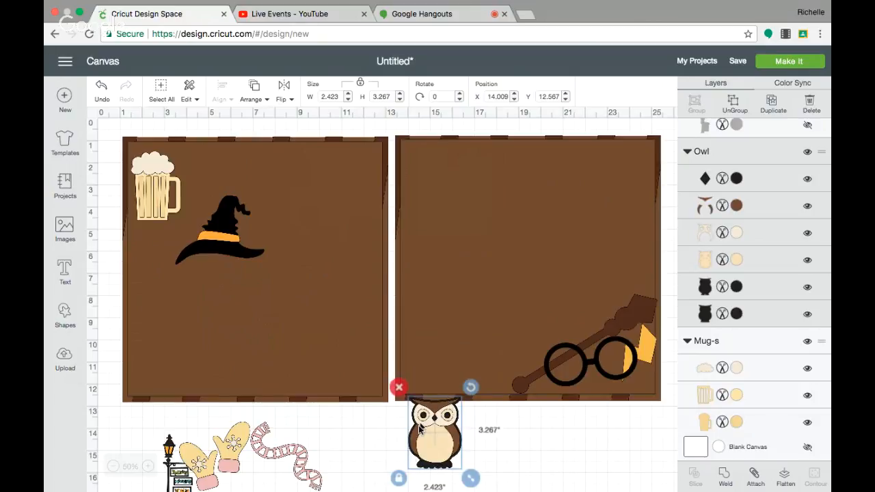
left_click_drag(437, 432, 194, 314)
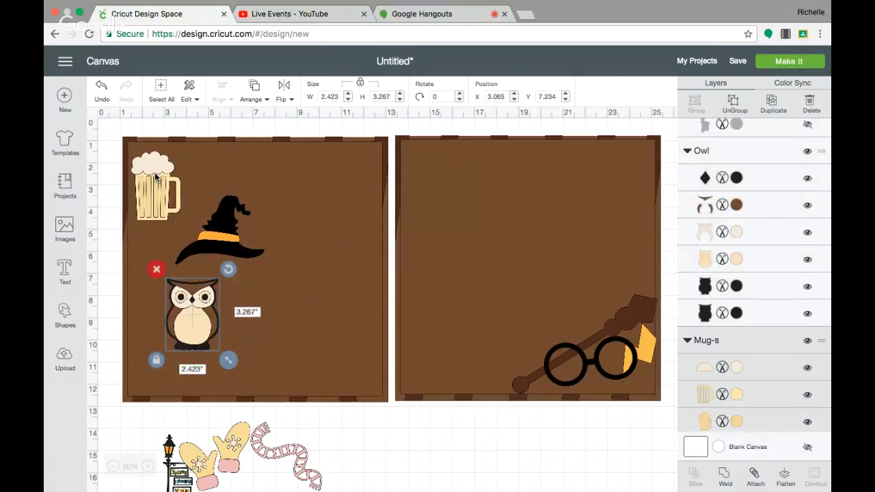
Step: Move the beer mug to the right-hand side of the first page and tilt it clockwise about 16 degrees
left_click_drag(156, 177, 336, 292)
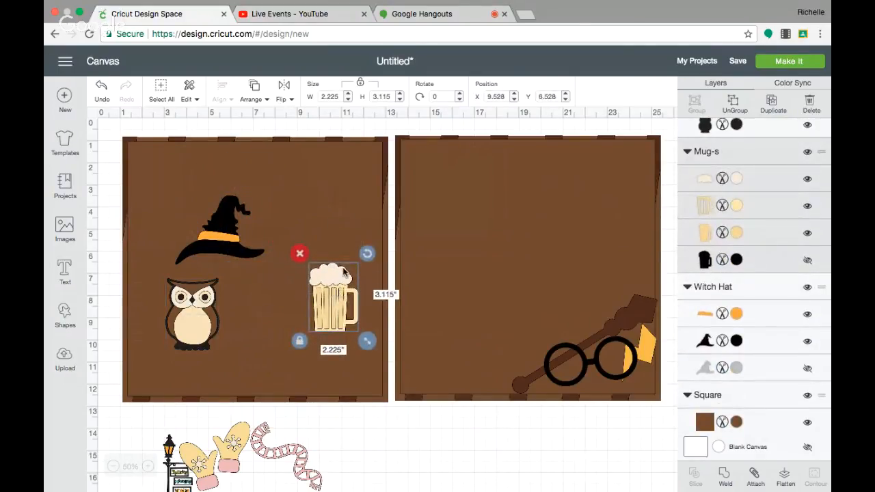
left_click_drag(367, 255, 380, 265)
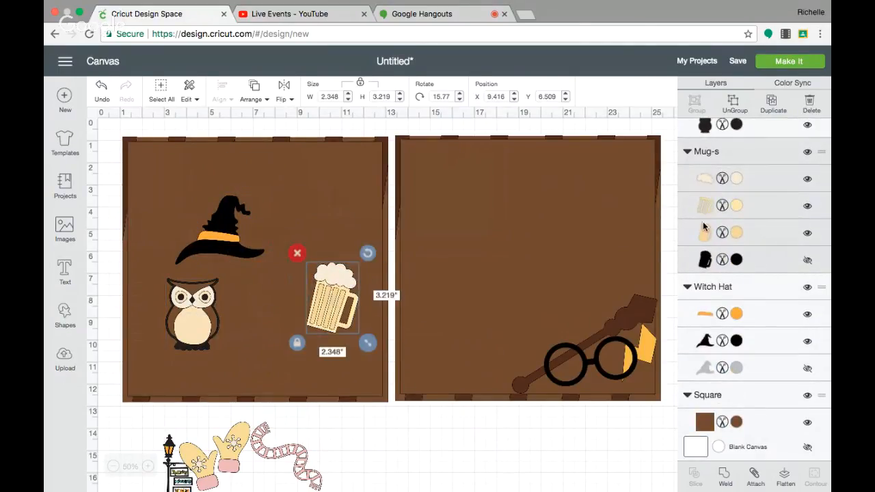
Step: Recolor the mug's foam White and its ribbed glass layer Candycorn
left_click(737, 179)
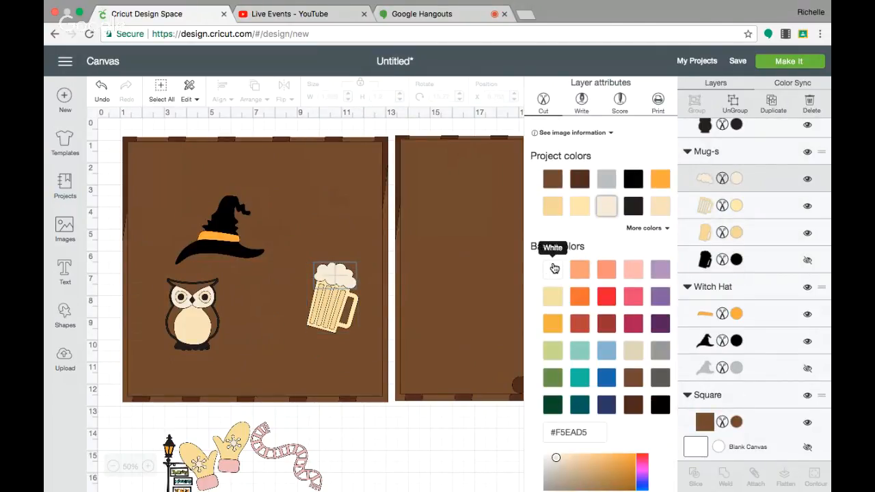
left_click(555, 269)
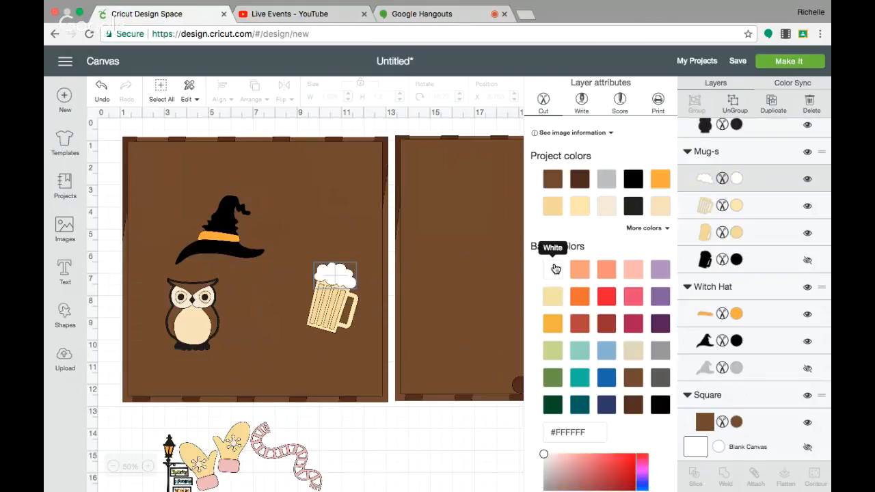
left_click(329, 307)
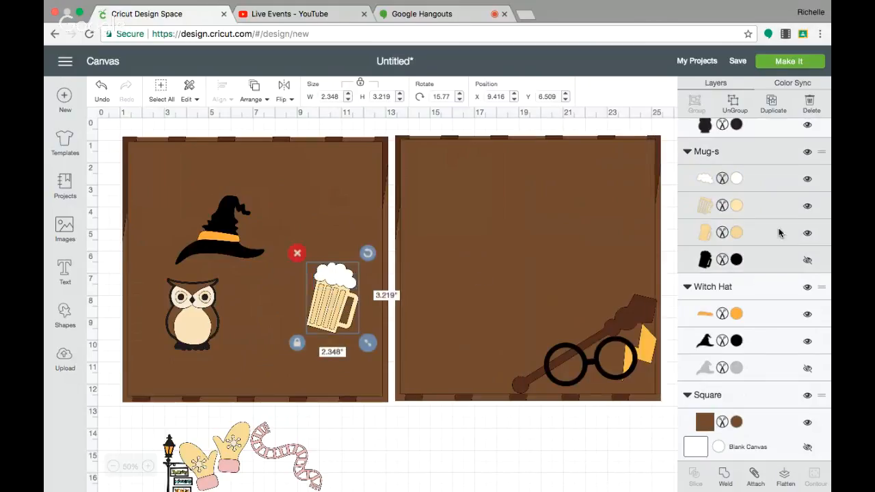
left_click(736, 206)
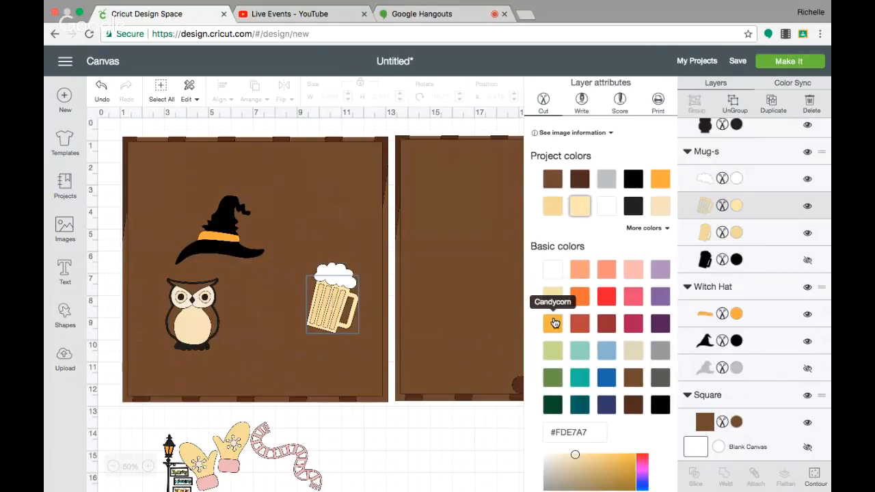
left_click(553, 323)
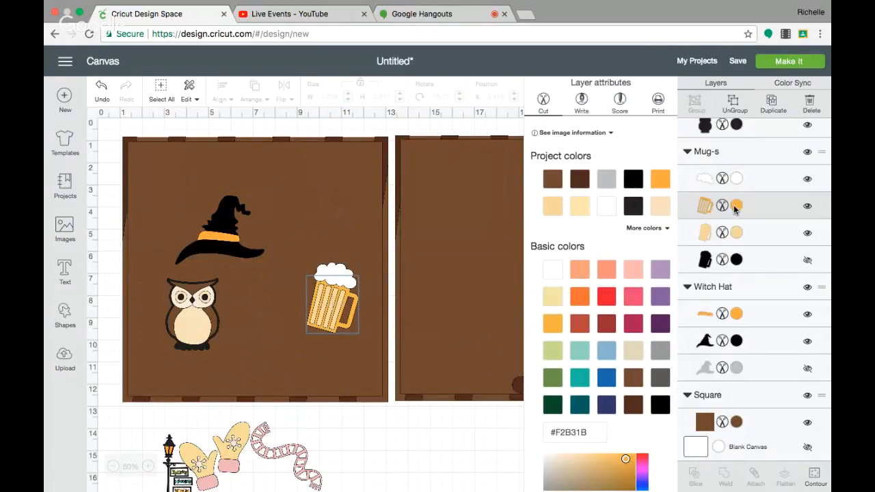
Step: Recolor the mug's base layer darker gold #D69F18 and shift the mug slightly toward the first page's lower right corner
left_click(736, 233)
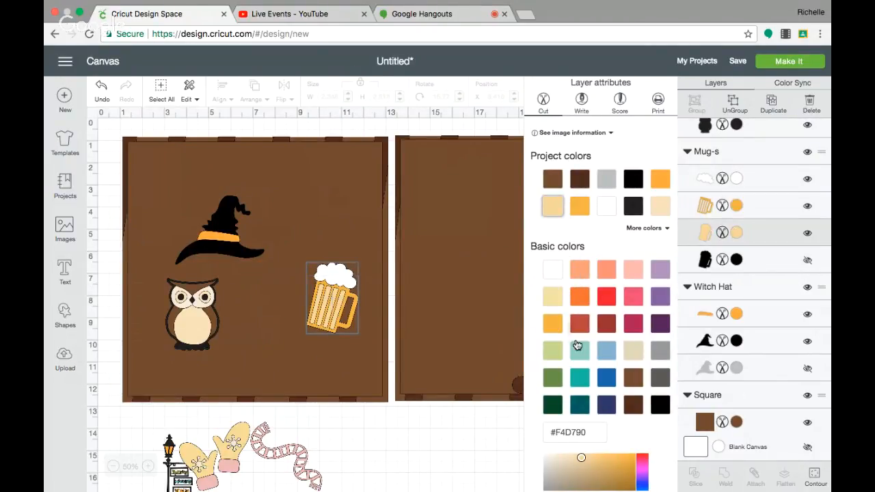
left_click(554, 334)
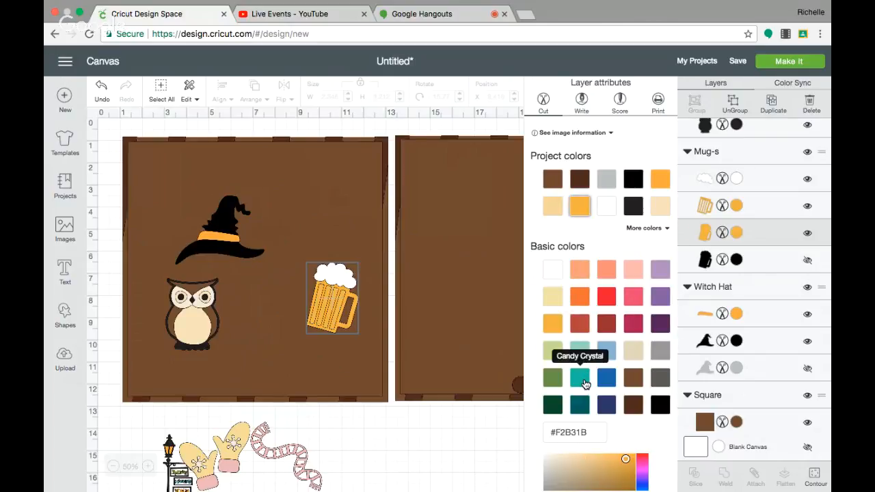
scroll(580, 362, "down", 2)
left_click(624, 400)
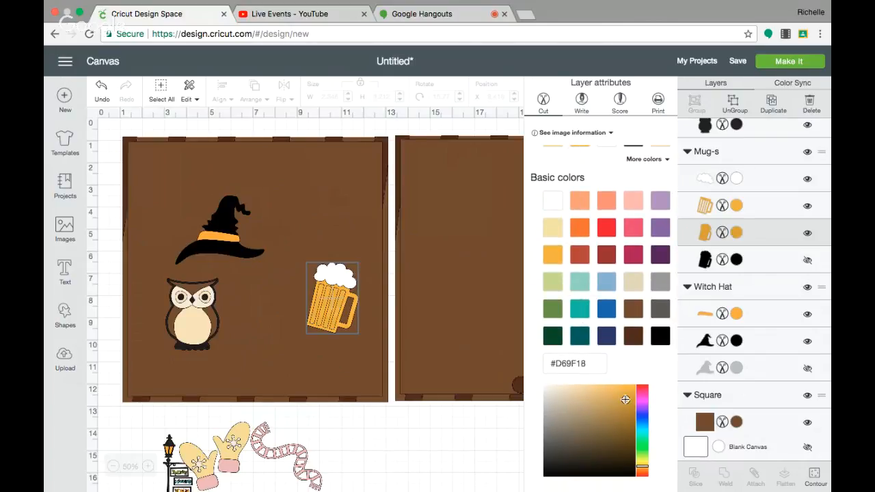
left_click(449, 442)
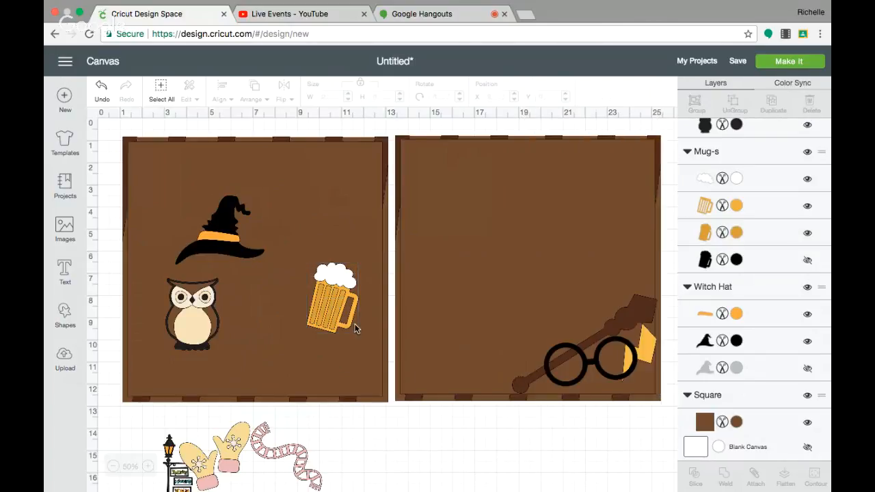
left_click_drag(327, 313, 341, 323)
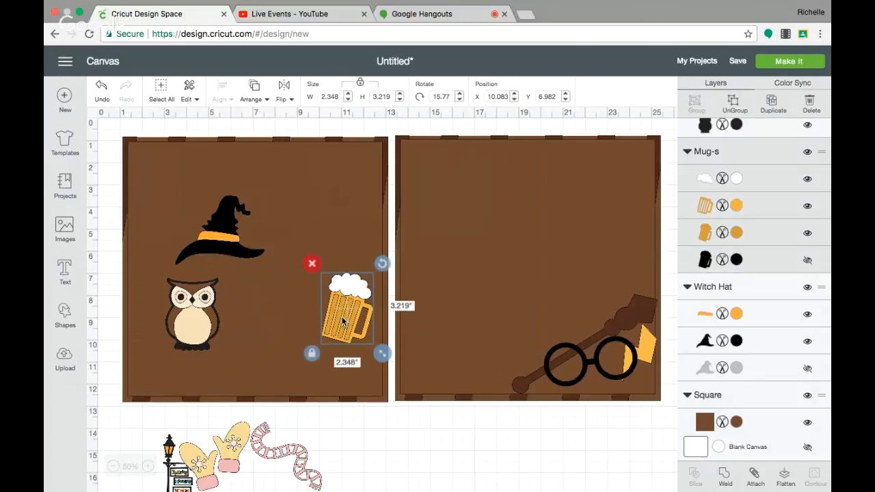
Step: Flip the witch hat horizontally, tilt it counterclockwise about 19 degrees, and place it above the owl on the first page
left_click_drag(202, 238, 216, 238)
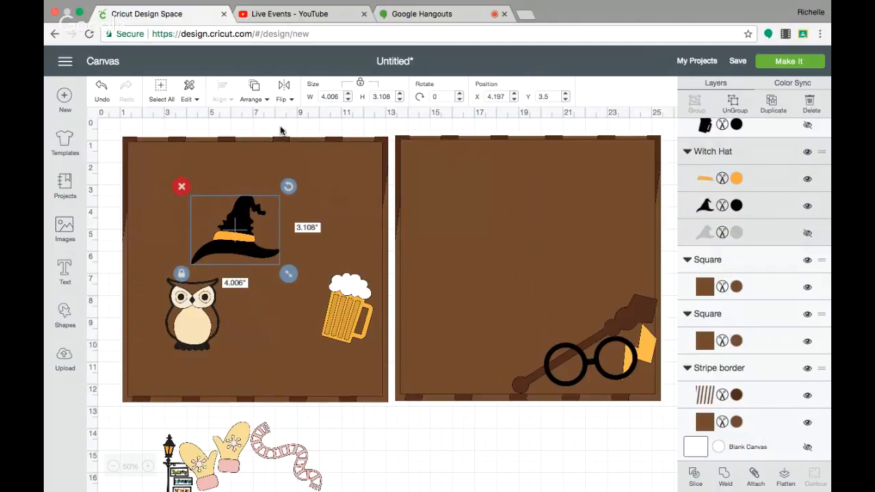
left_click(286, 91)
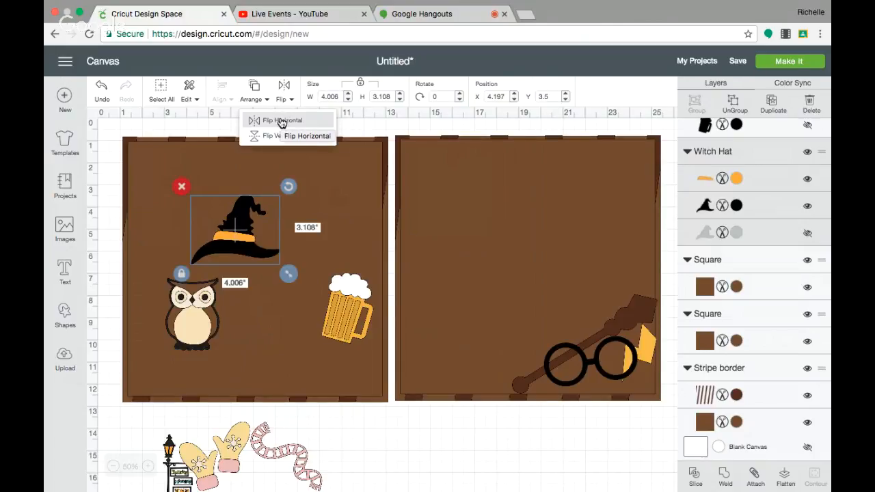
left_click(280, 121)
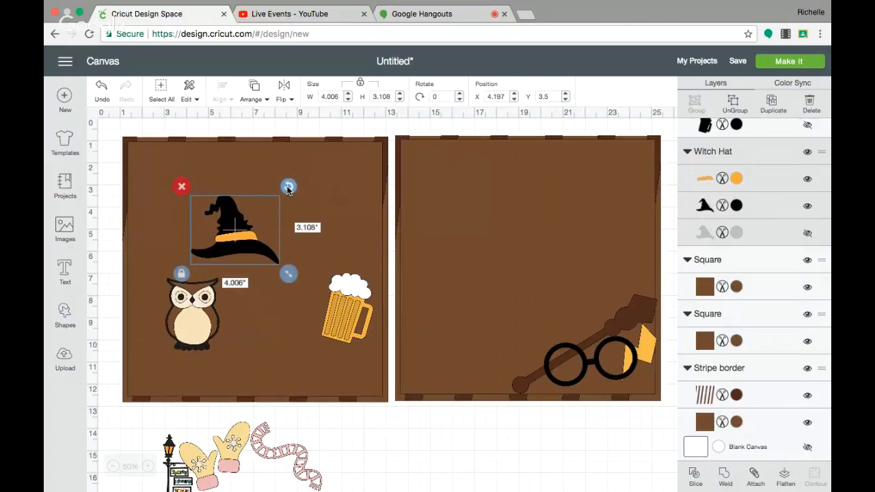
left_click_drag(288, 190, 273, 166)
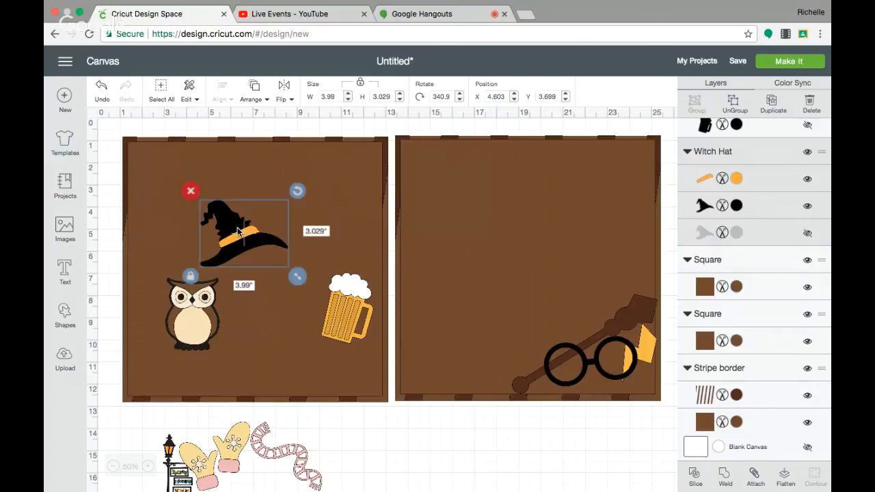
left_click_drag(242, 235, 222, 212)
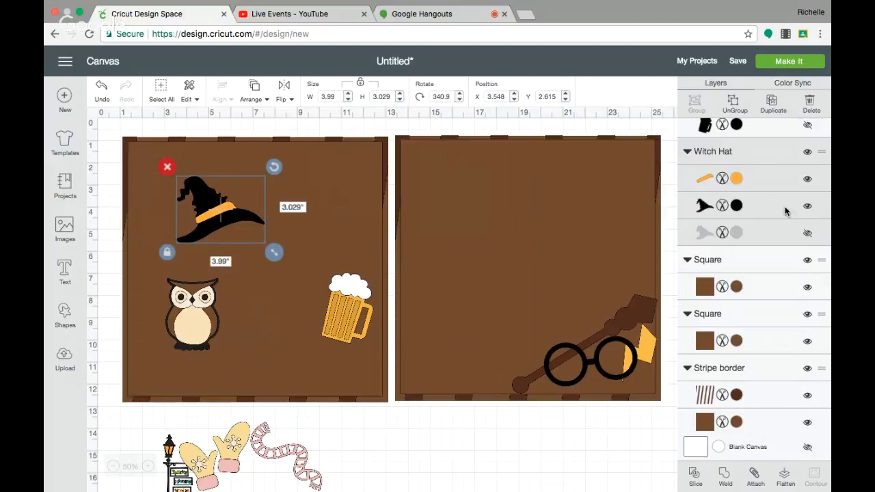
Step: Show the witch hat's hidden outline layer in near-black #231F20 and recolor the hat layer dark brown #502B1B
left_click(807, 235)
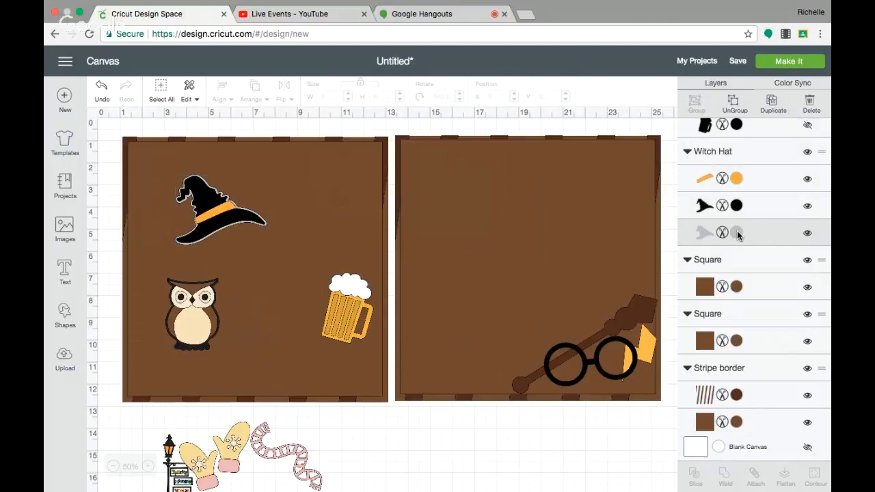
left_click(737, 233)
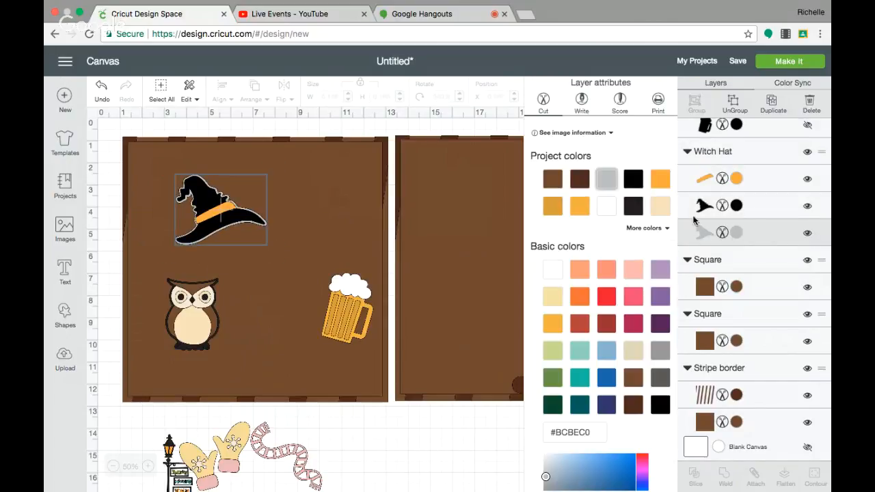
left_click(634, 206)
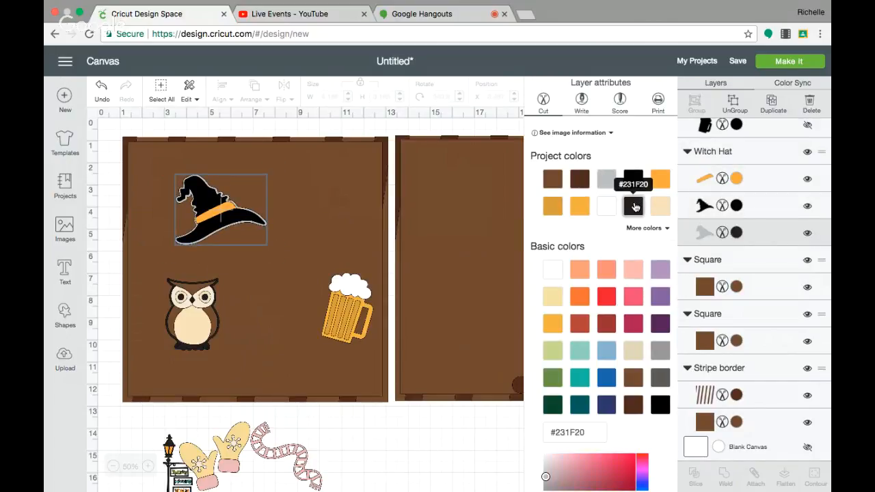
left_click(737, 207)
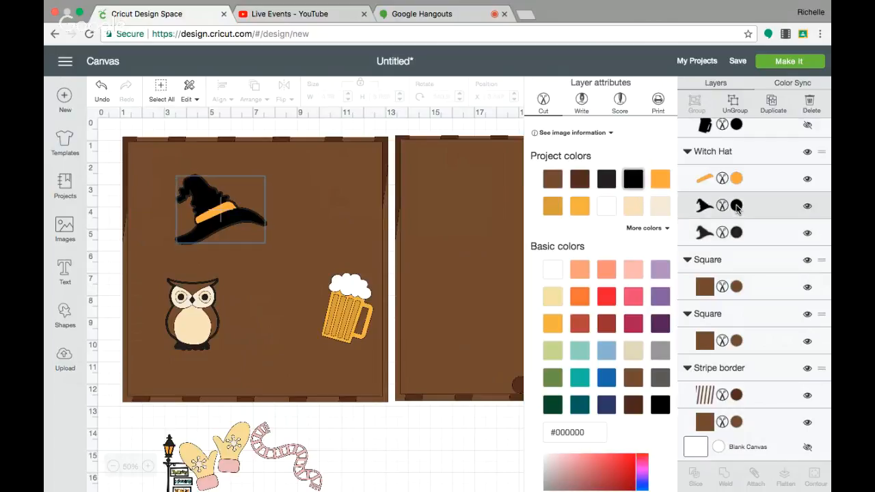
left_click(633, 404)
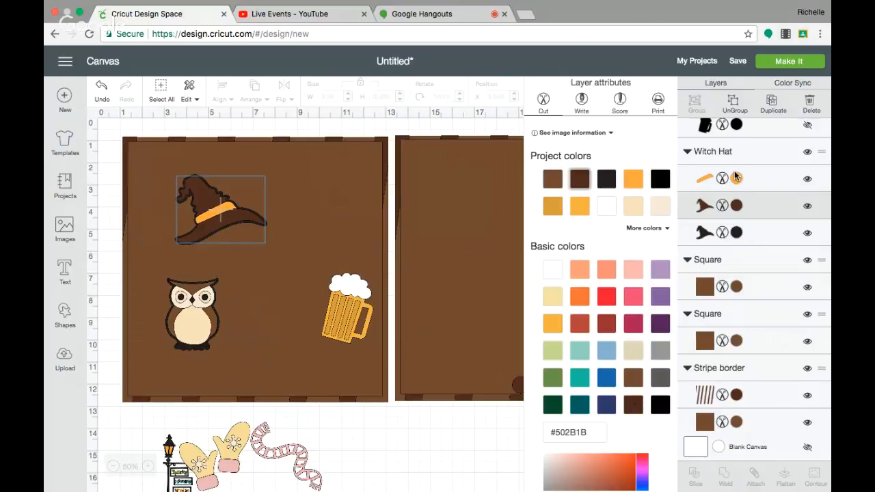
Step: Recolor the witch hat's band medium brown #704A2B
left_click(737, 176)
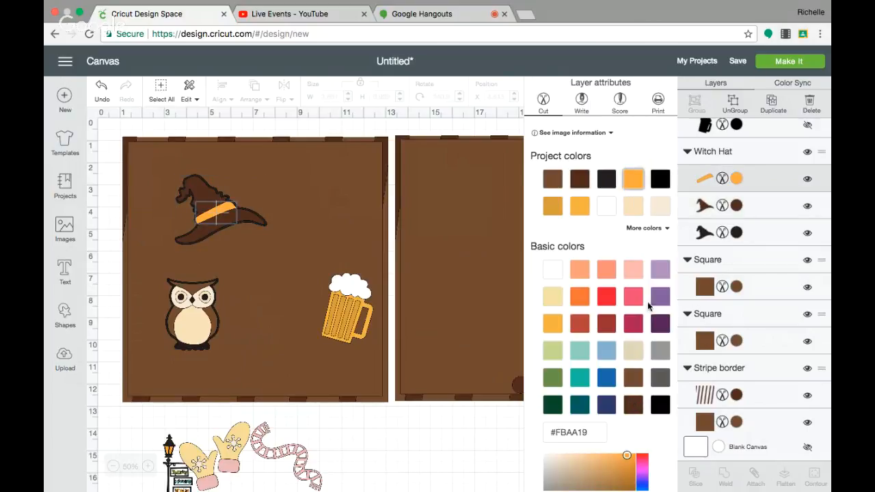
left_click(634, 383)
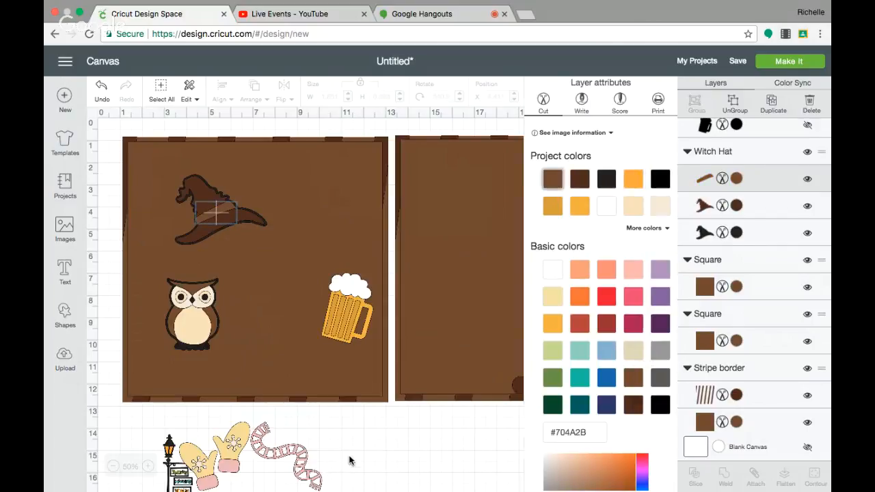
left_click(348, 461)
Step: Enlarge the witch hat slightly and shift it up and left above the owl on the first page
left_click(220, 217)
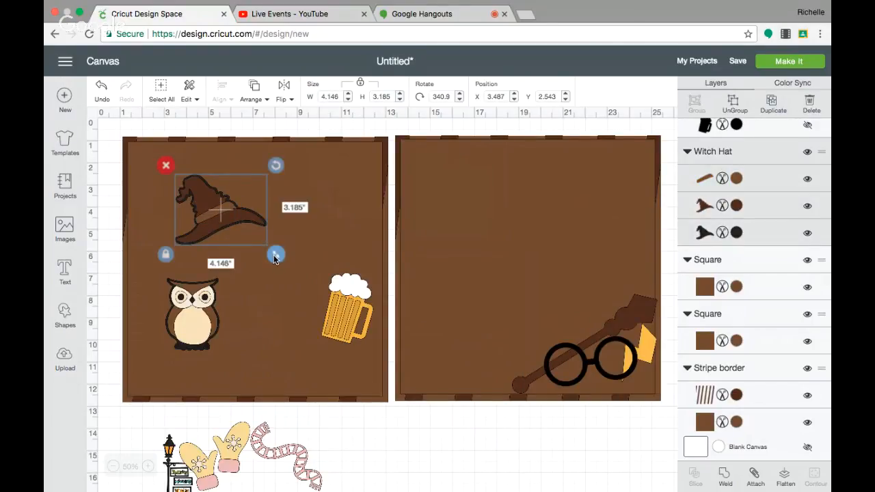
left_click_drag(275, 258, 291, 268)
left_click_drag(231, 227, 226, 213)
left_click(341, 418)
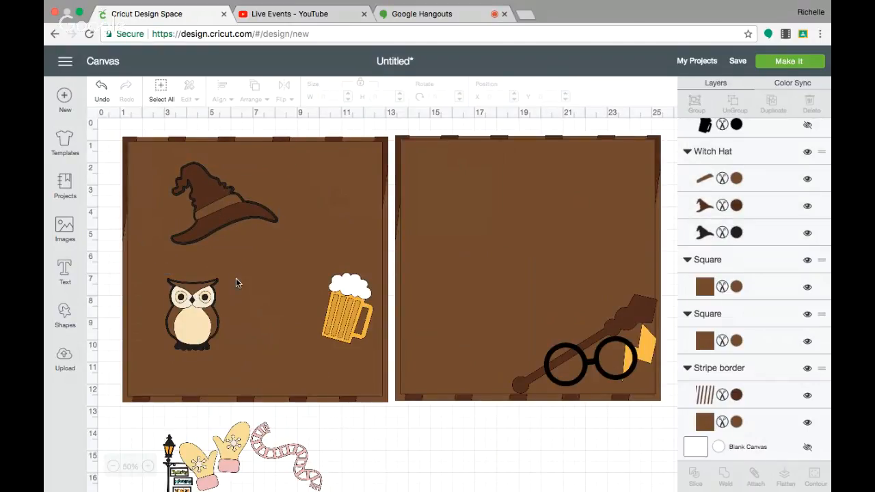
Step: Move the Mittens & Scarf image into the empty canvas area below the two pages and ungroup it
scroll(236, 279, "down", 2)
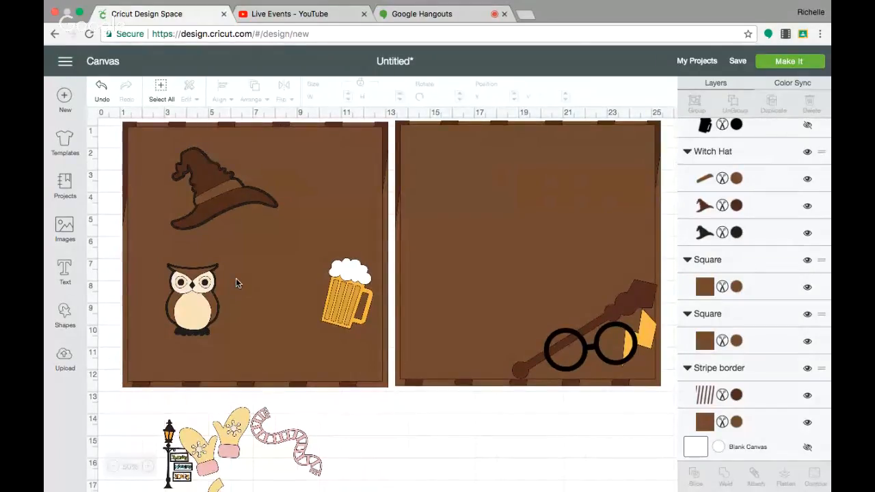
left_click(265, 432)
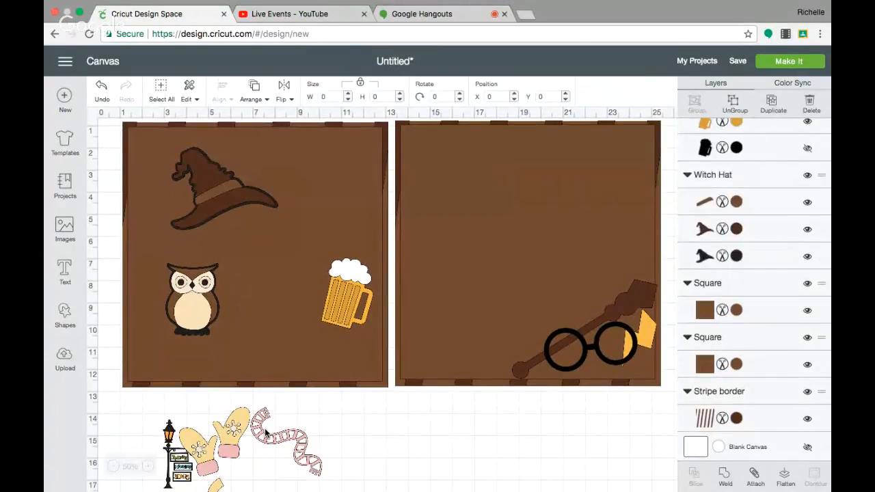
left_click_drag(265, 432, 364, 393)
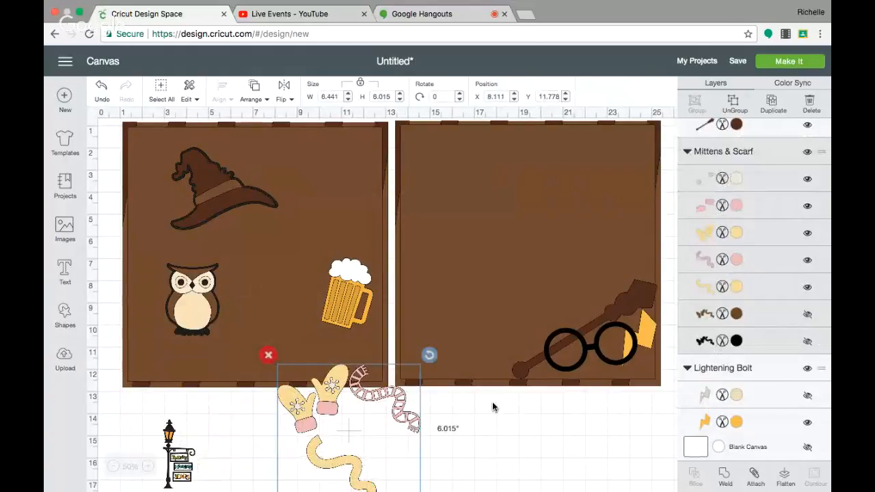
scroll(492, 402, "down", 5)
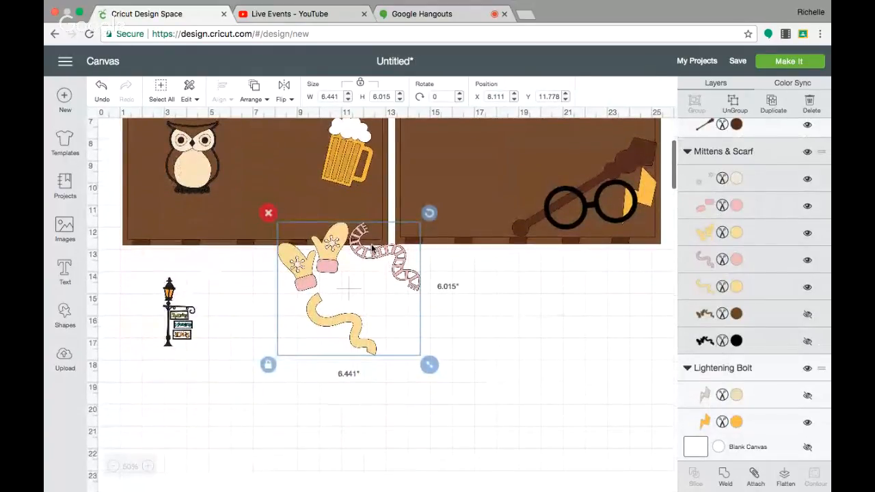
left_click_drag(373, 251, 396, 292)
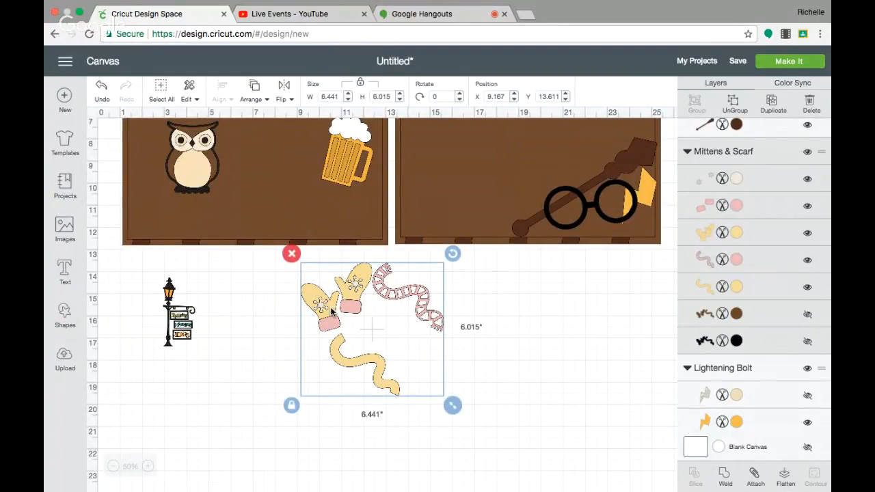
left_click(546, 316)
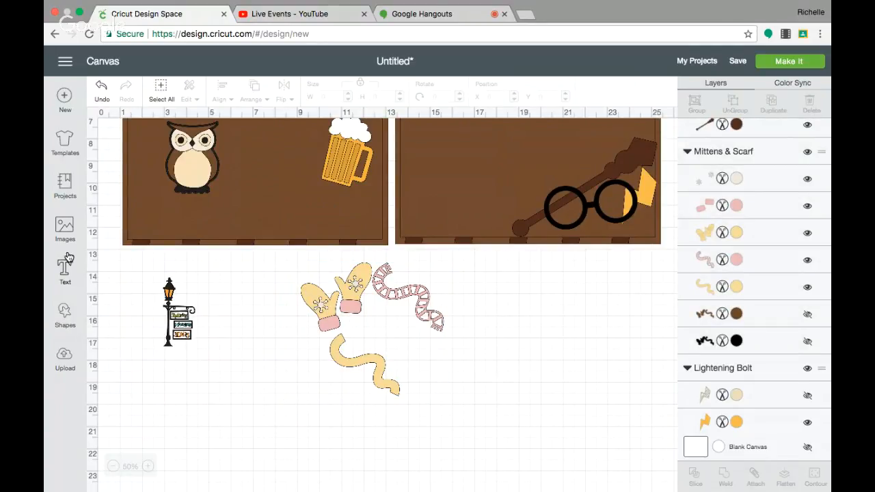
left_click(396, 293)
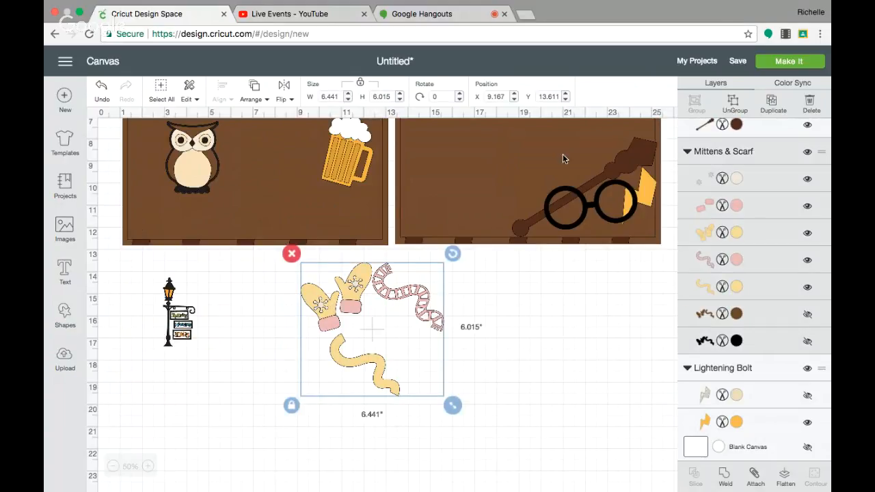
left_click(731, 108)
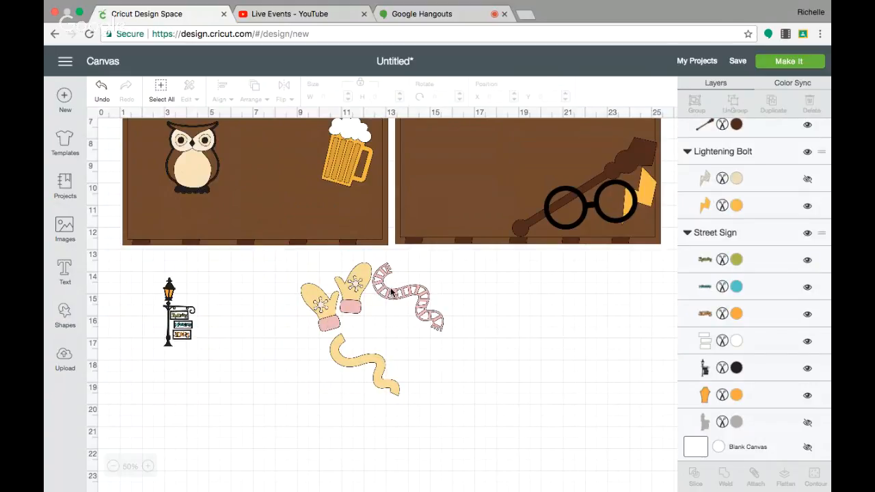
Step: Move the pink scarf stripes away from the mittens and align the yellow scarf layer with them
left_click_drag(391, 292, 444, 307)
left_click(361, 360)
left_click_drag(360, 360, 456, 302)
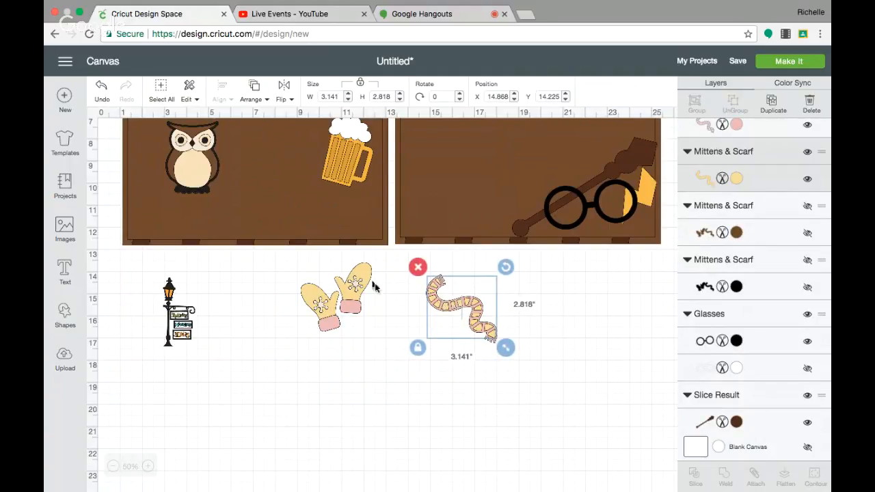
Step: Delete the mitten pieces and group the two visible scarf layers
left_click_drag(289, 271, 375, 348)
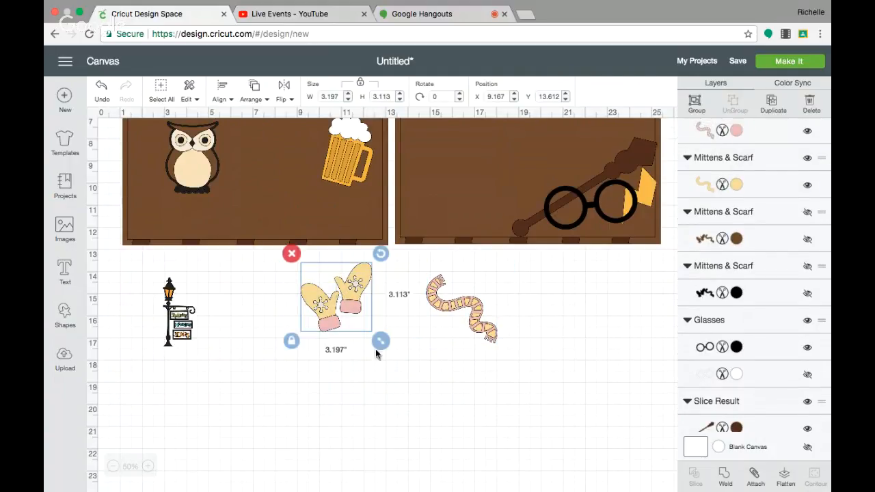
left_click(293, 253)
left_click_drag(422, 272, 506, 356)
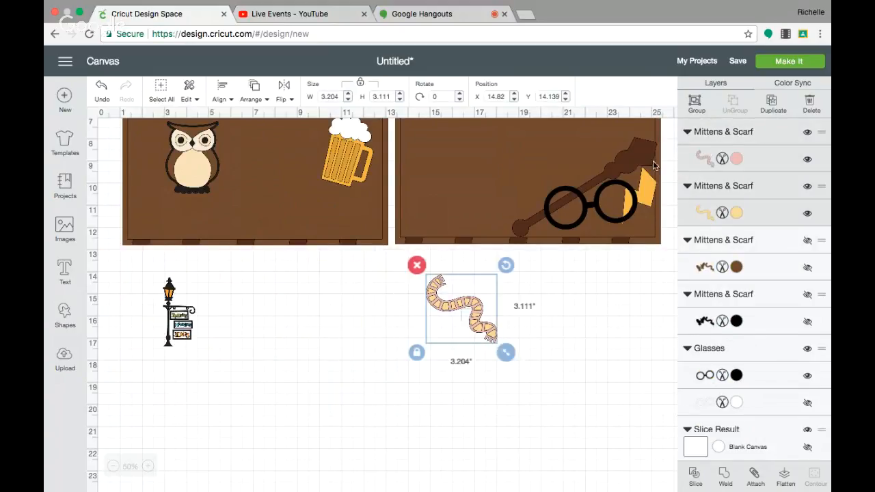
left_click(694, 102)
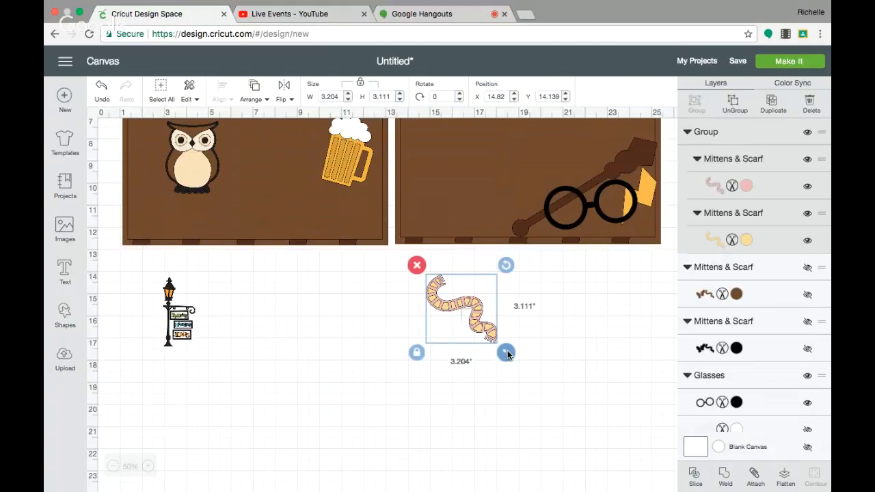
Step: Enlarge the scarf to about 8.07 by 7.83 inches and rotate it counterclockwise about 20 degrees below the pages
left_click_drag(507, 354, 615, 455)
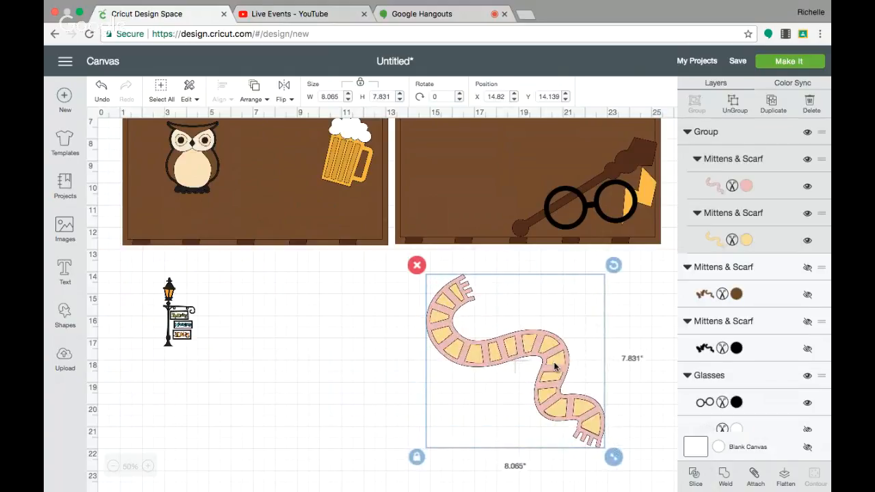
left_click_drag(546, 363, 454, 358)
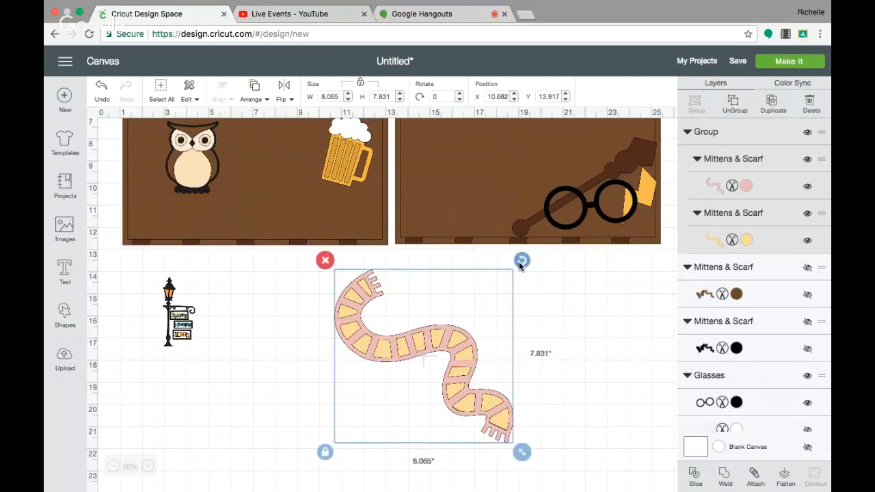
left_click_drag(519, 264, 479, 231)
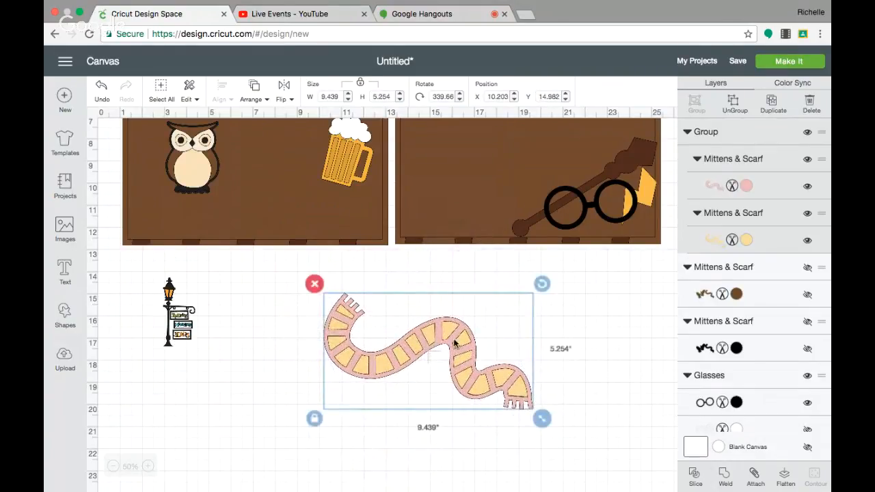
Step: Recolor the scarf's stripe layer Wine #963030 and its yellow layer light gold #F8C342
left_click(745, 183)
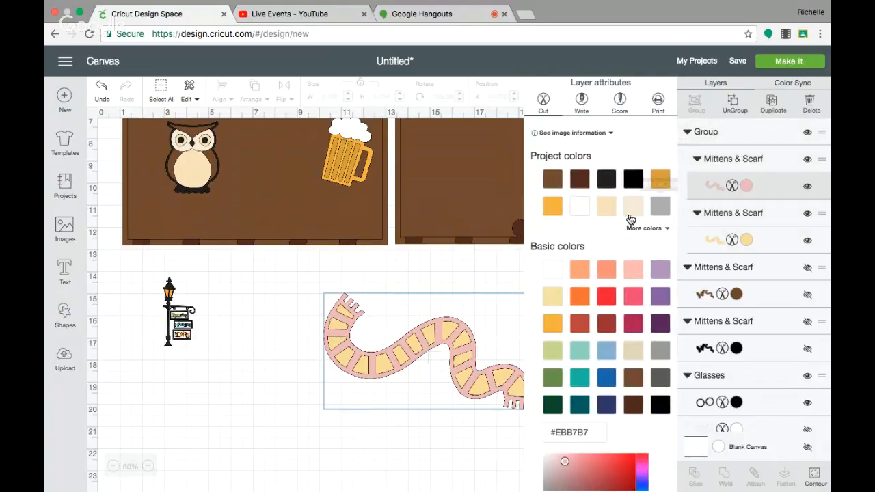
left_click(607, 321)
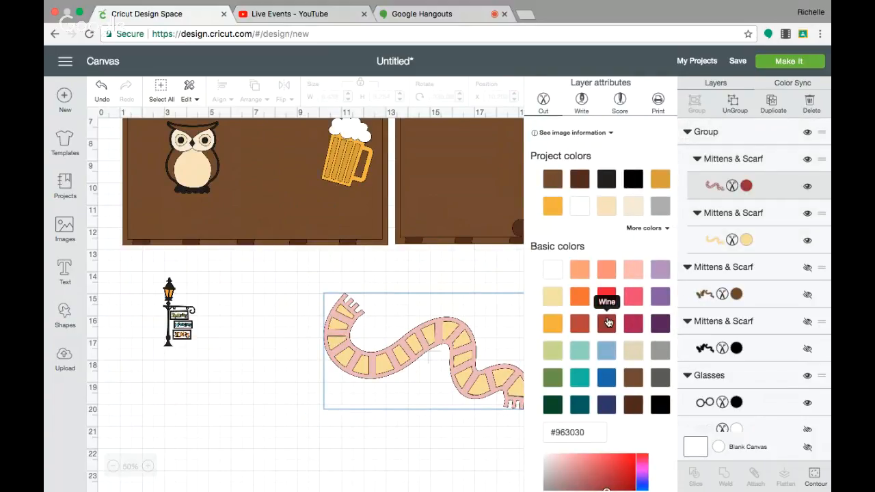
left_click(748, 239)
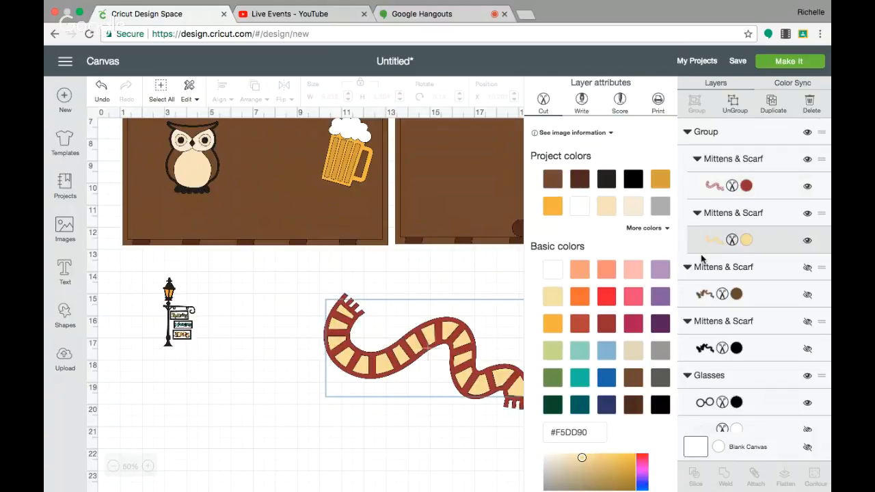
left_click(552, 324)
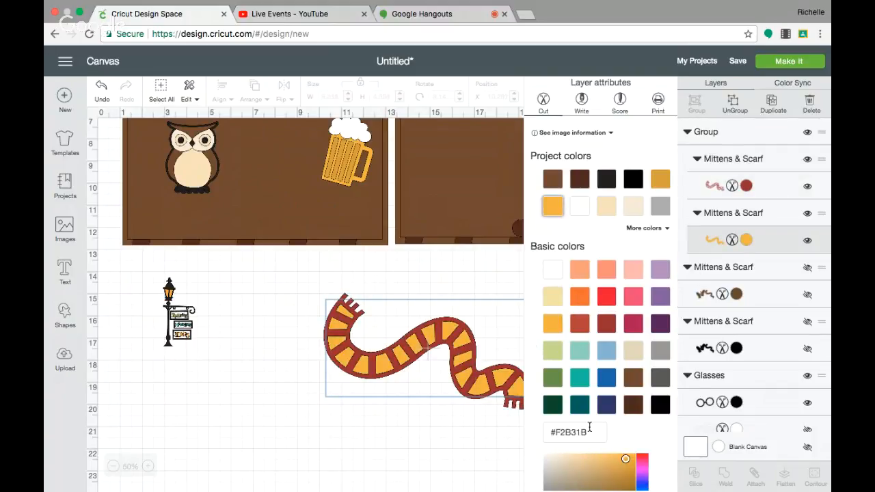
scroll(590, 442, "down", 1)
left_click(618, 429)
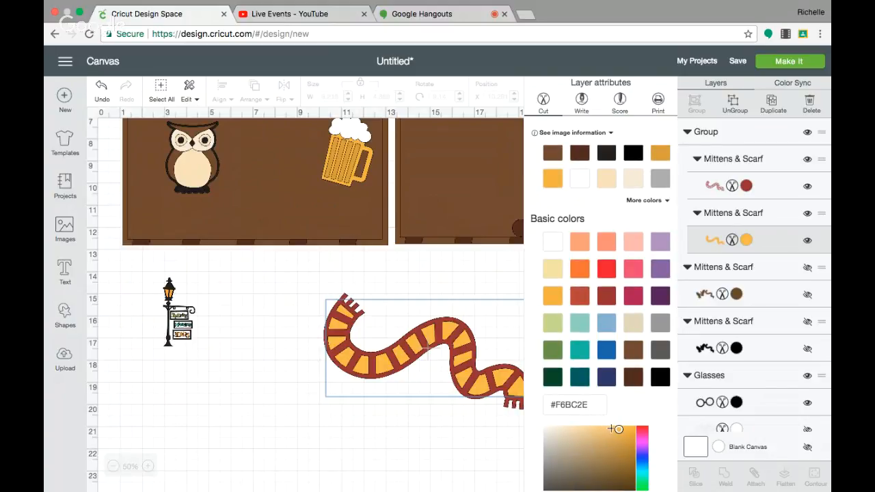
left_click(610, 429)
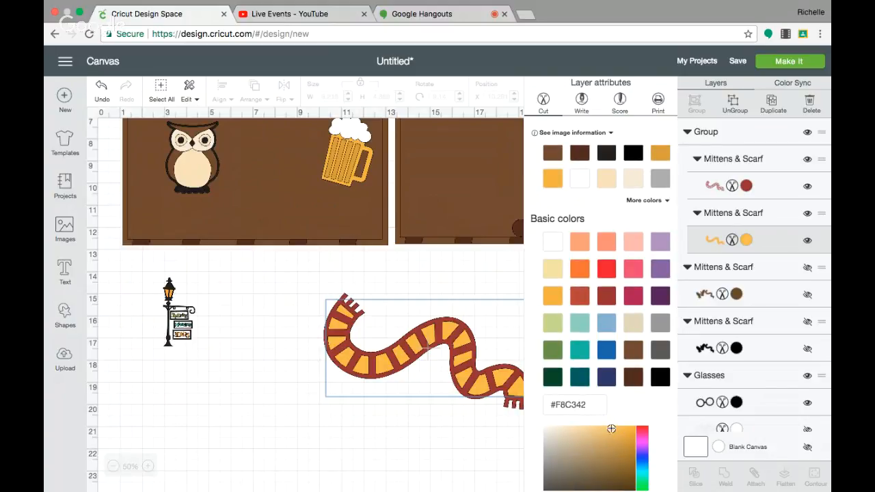
left_click(469, 440)
Step: Place the scarf across the first page between the owl and the mug, and shift the owl up and left
left_click_drag(489, 379, 343, 186)
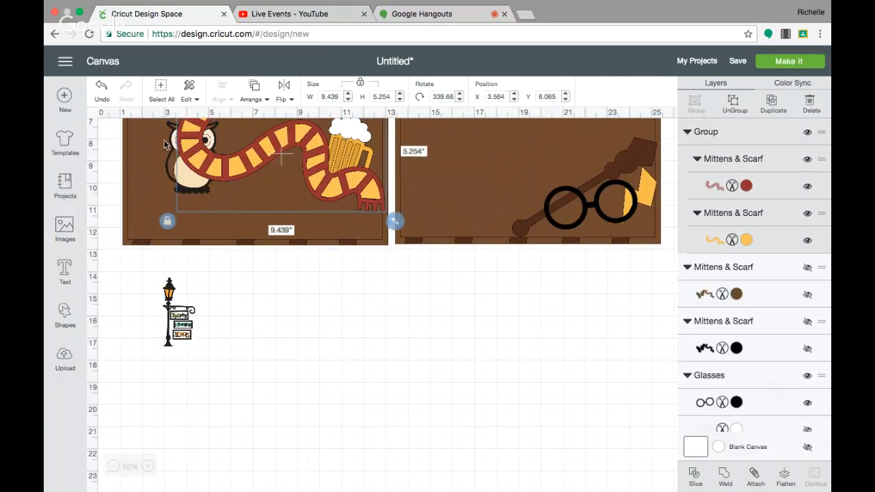
left_click_drag(171, 169, 146, 151)
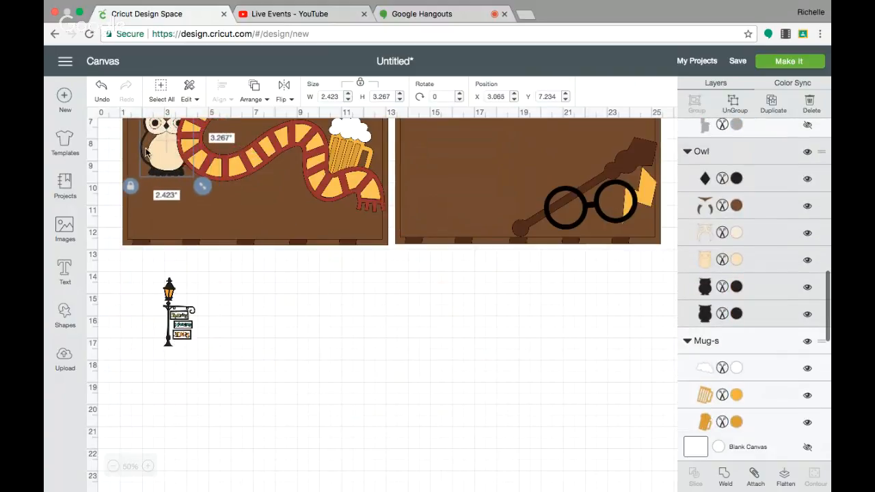
Step: Move the street sign right, up to the first page's lower edge, and enlarge it to about 5.18 by 11.17 inches
left_click_drag(173, 310, 336, 310)
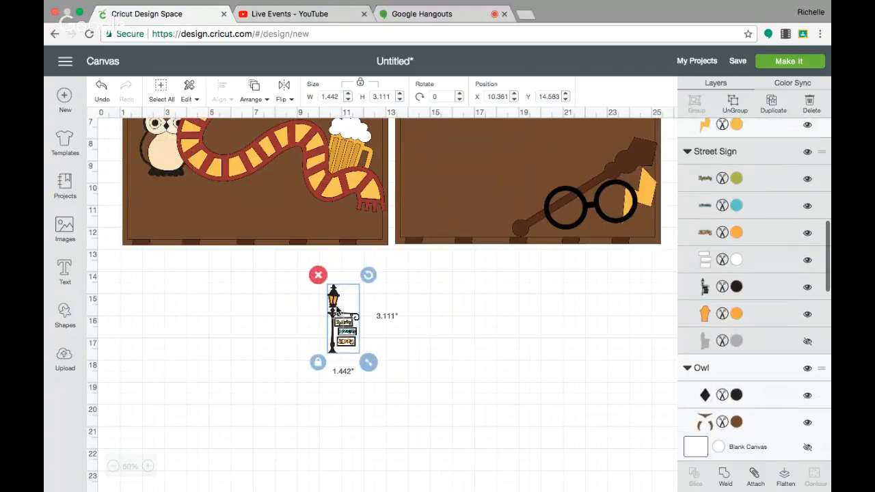
left_click_drag(367, 363, 458, 491)
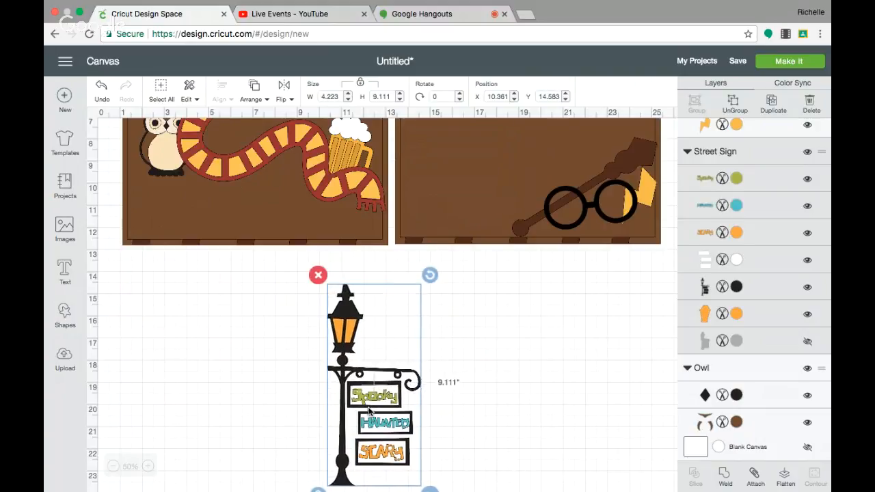
left_click_drag(369, 410, 342, 329)
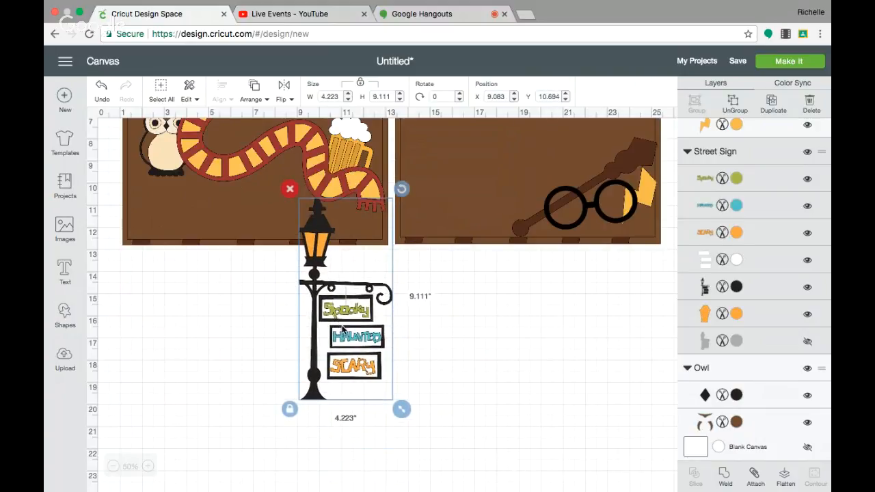
left_click_drag(401, 403, 422, 453)
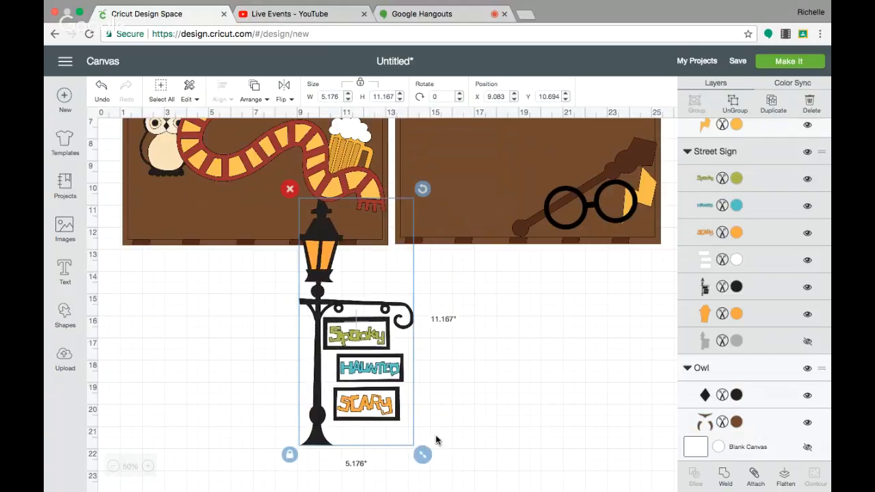
Step: Move the street sign to the second page's lower left edge and the owl to the first page's lower left corner
left_click_drag(170, 152, 478, 297)
left_click_drag(366, 272, 160, 198)
Step: Hide the street sign's Haunted, Scary and Spooky word layers, leaving the sign boards blank
left_click(467, 370)
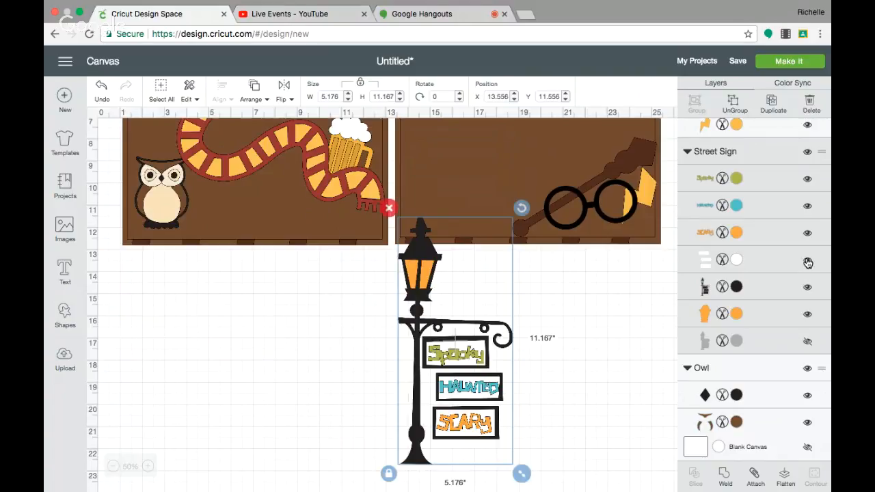
left_click(808, 208)
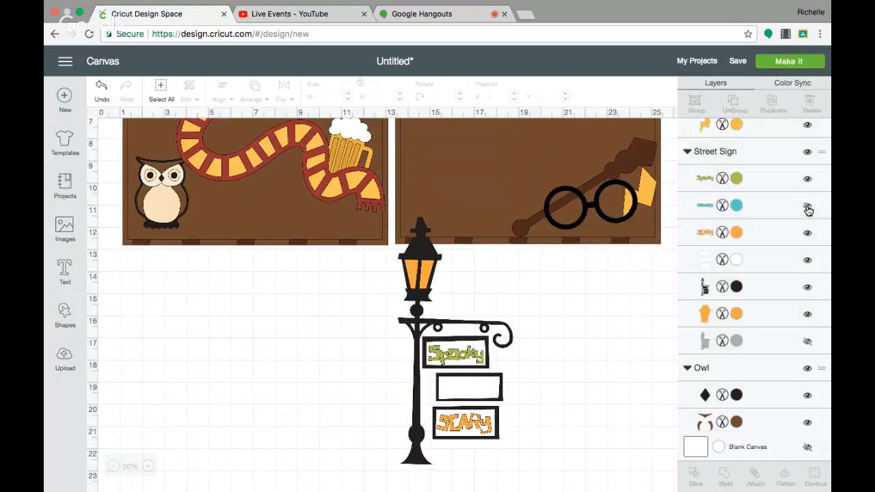
left_click(808, 233)
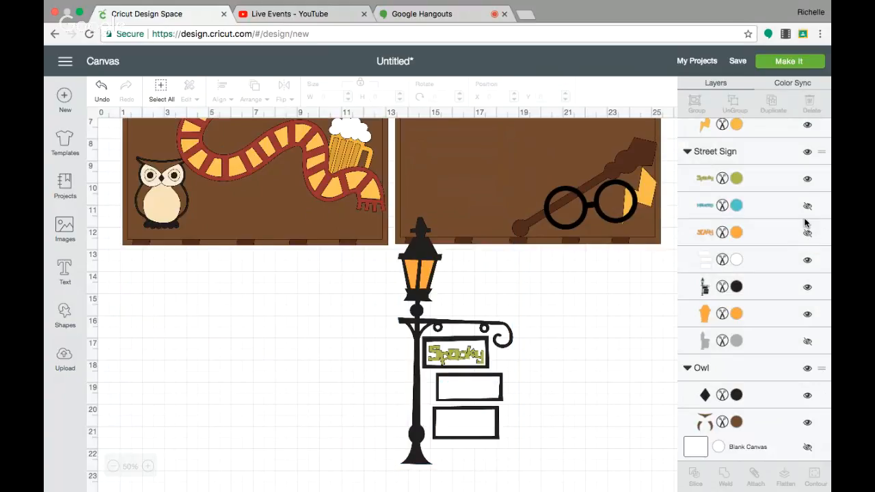
left_click(807, 180)
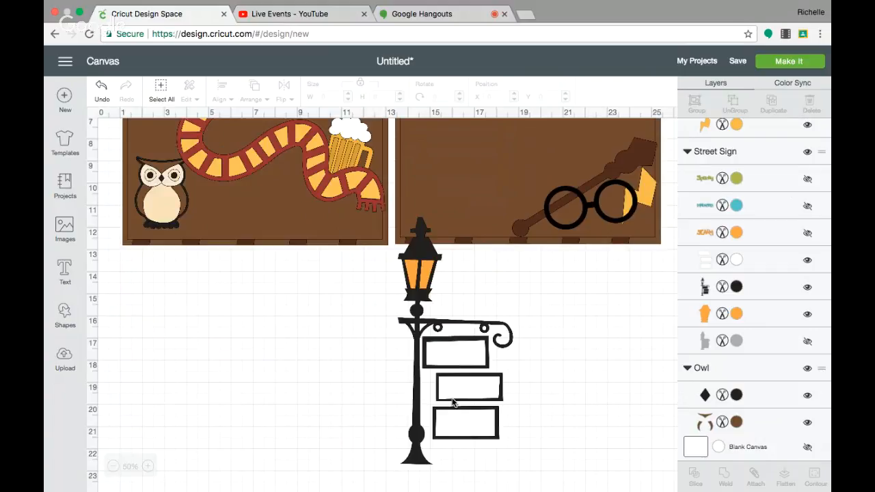
Step: Shift the street sign up and left, then insert a square and place it over the sign's lowest board
left_click_drag(415, 401, 367, 354)
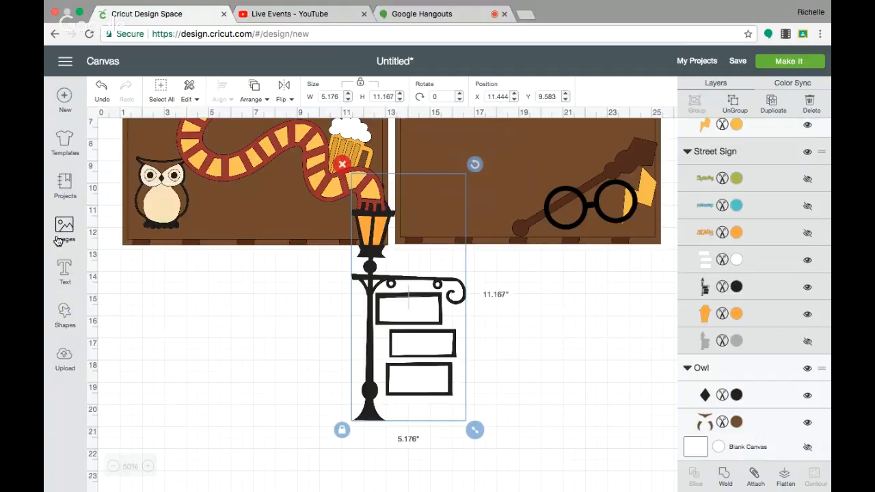
left_click(64, 308)
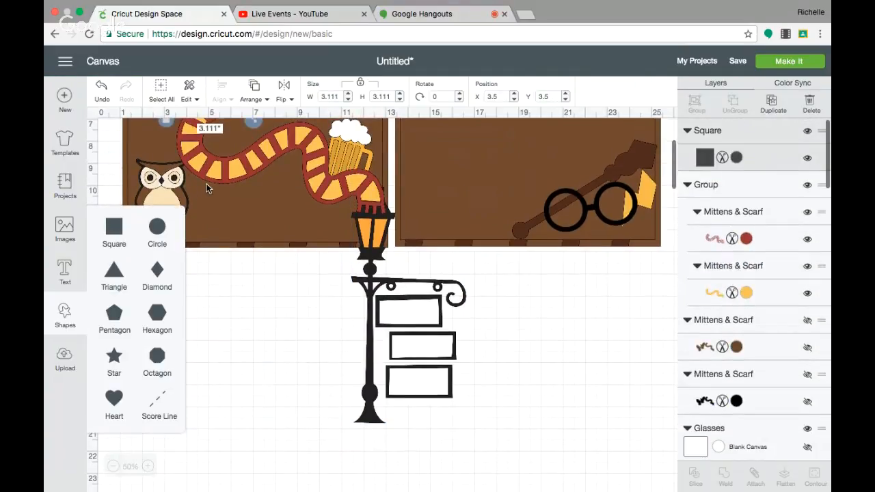
scroll(209, 188, "up", 2)
left_click_drag(210, 191, 352, 483)
scroll(589, 454, "down", 5)
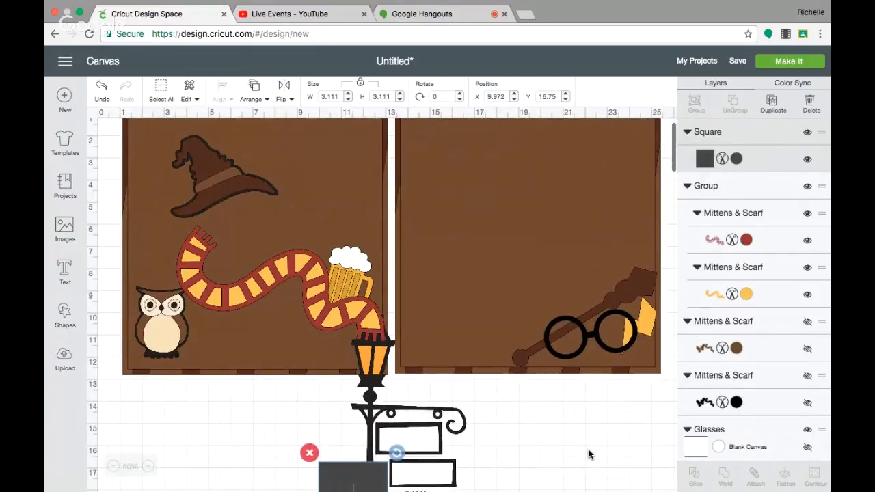
left_click_drag(356, 263, 420, 292)
left_click(504, 300)
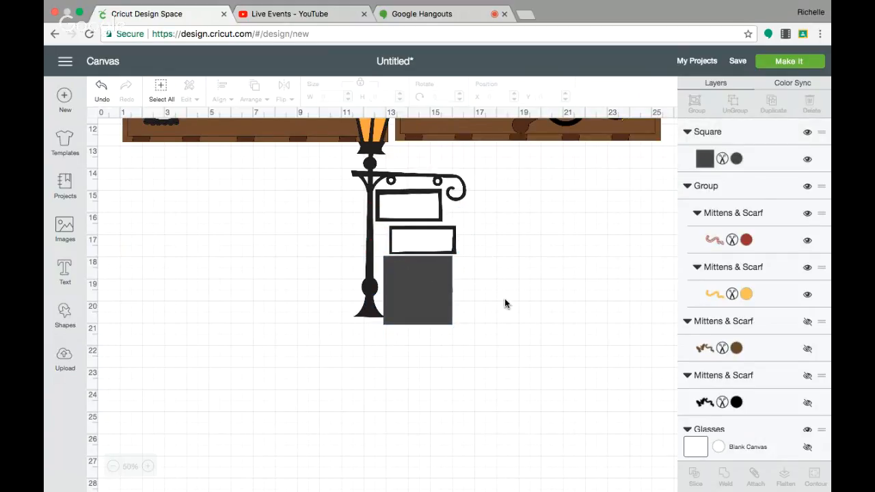
Step: Move the square clear to the right of the street sign, and shift the sign down and slightly left
left_click_drag(328, 337, 497, 197)
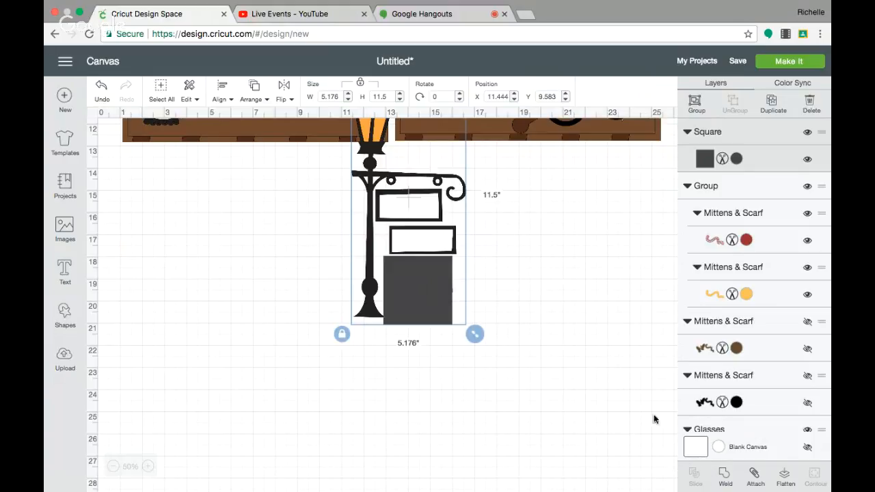
left_click(490, 290)
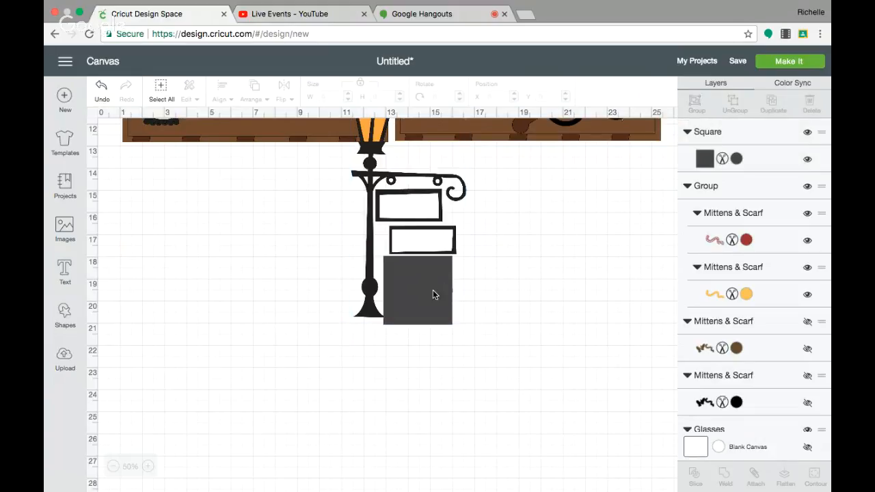
left_click_drag(450, 294, 540, 296)
left_click(411, 274)
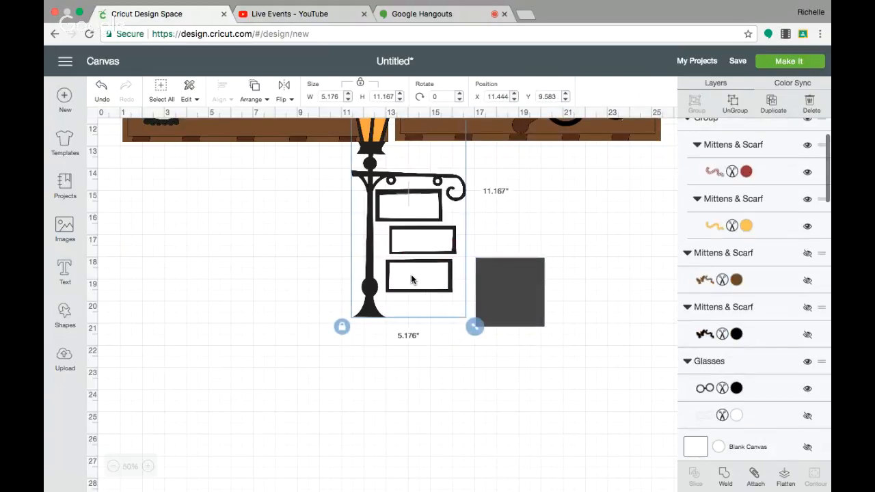
left_click_drag(402, 284, 399, 312)
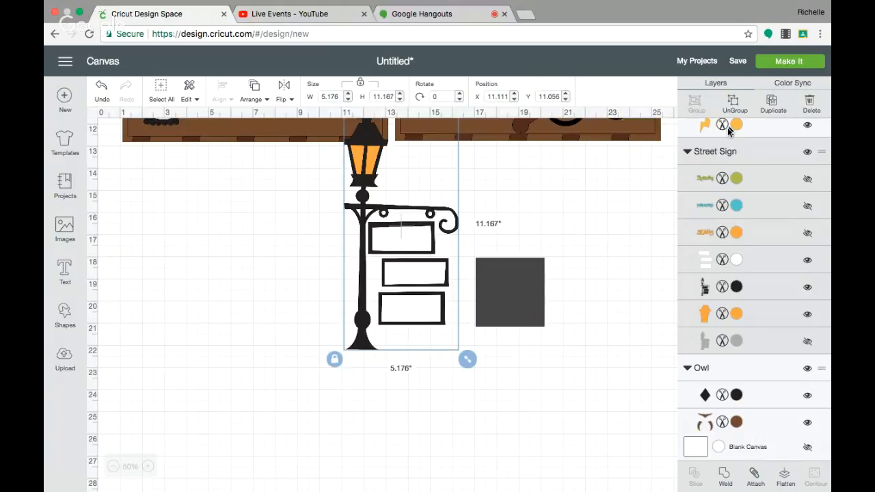
Step: Ungroup the street sign and move its white board layer away to the left of the post
left_click(733, 102)
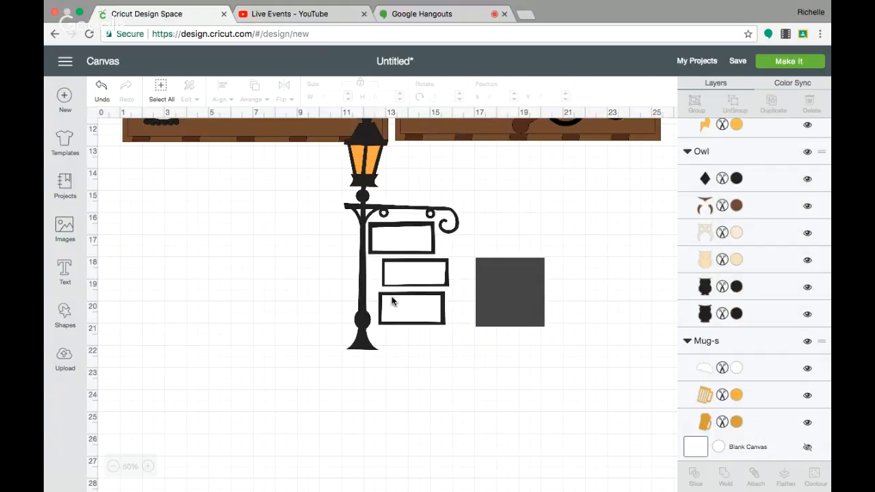
left_click(401, 307)
left_click_drag(405, 314, 198, 327)
Step: Cover the two lower black boards with the square, enlarged to about 3.58 inches, and nudge the black post slightly right
left_click(531, 304)
left_click_drag(532, 298, 433, 303)
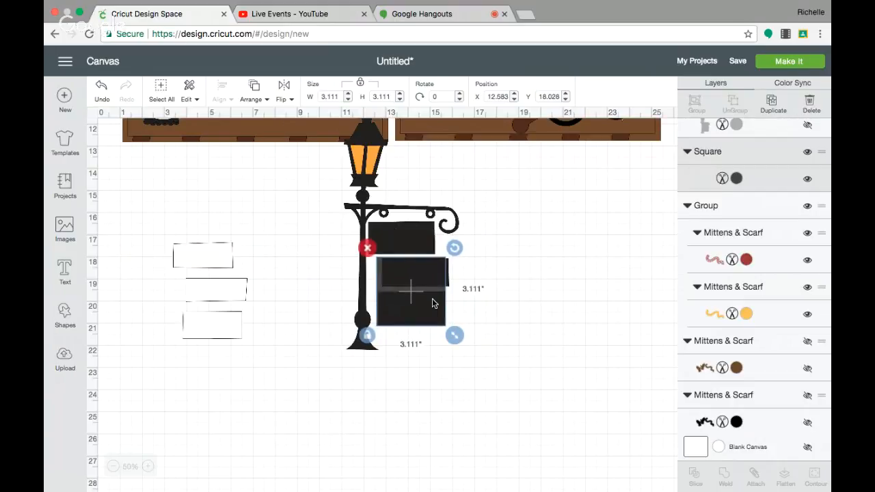
left_click_drag(451, 336, 461, 345)
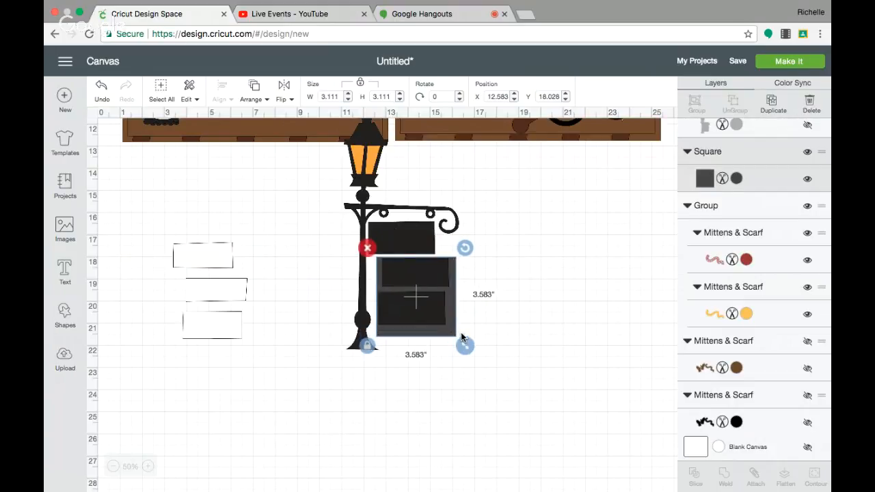
left_click(564, 335)
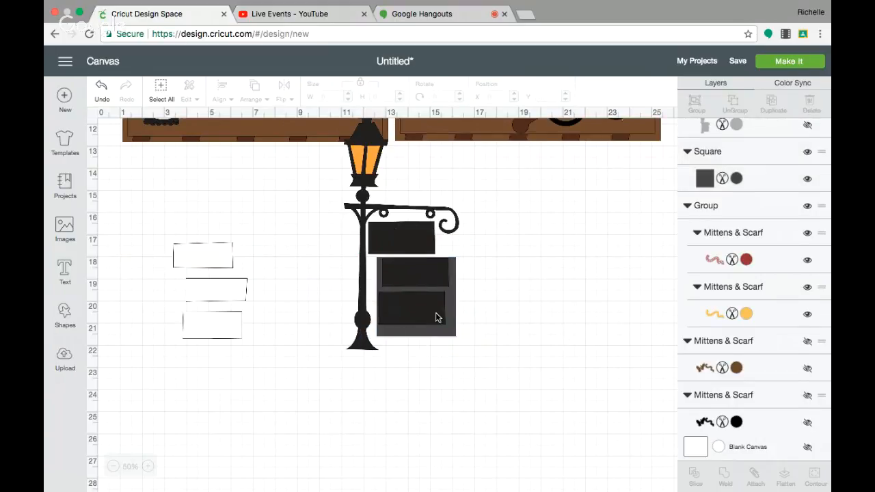
left_click_drag(437, 317, 439, 319)
left_click_drag(439, 318, 450, 318)
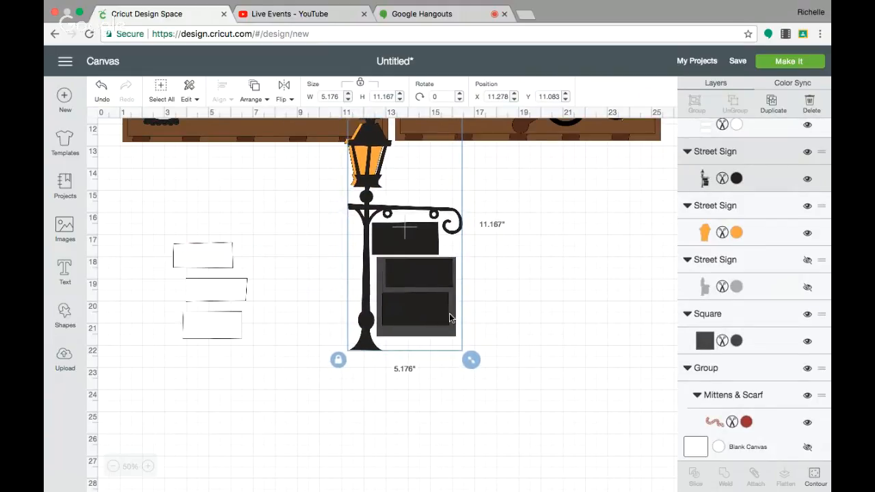
left_click(551, 314)
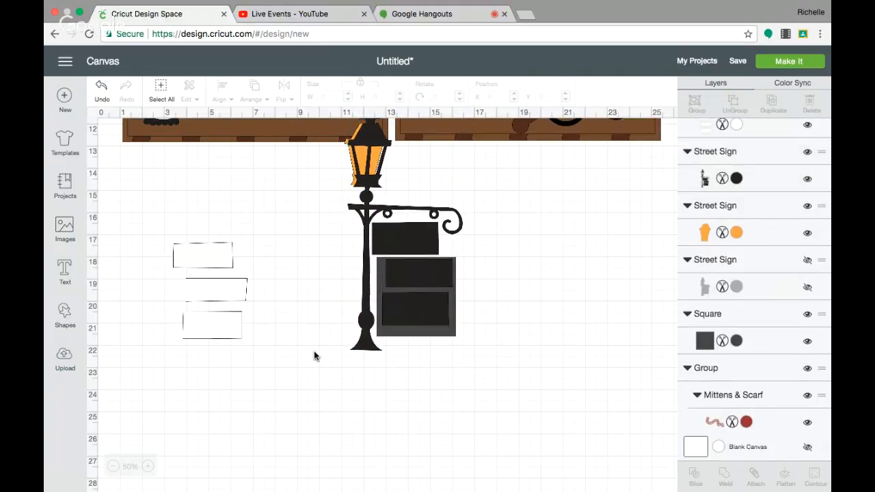
Step: Slice the black post with the square, then delete the two cut-out boards and the leftover square pieces
left_click_drag(308, 362, 462, 232)
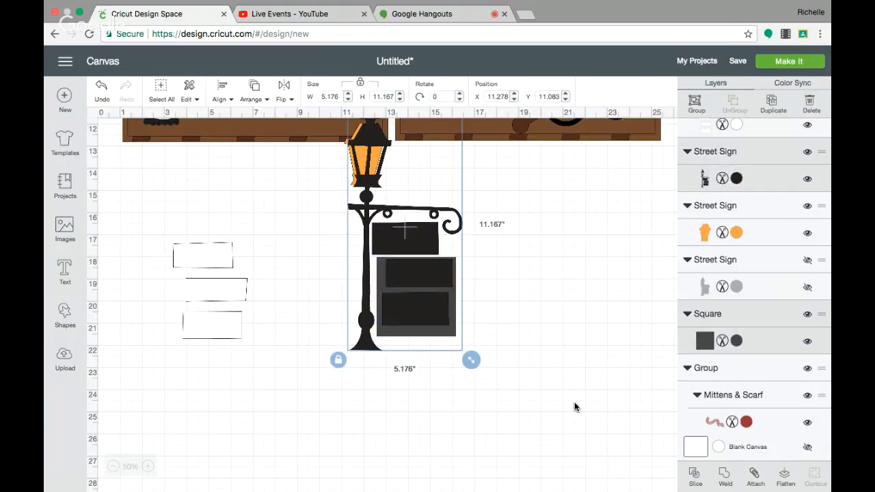
left_click(695, 473)
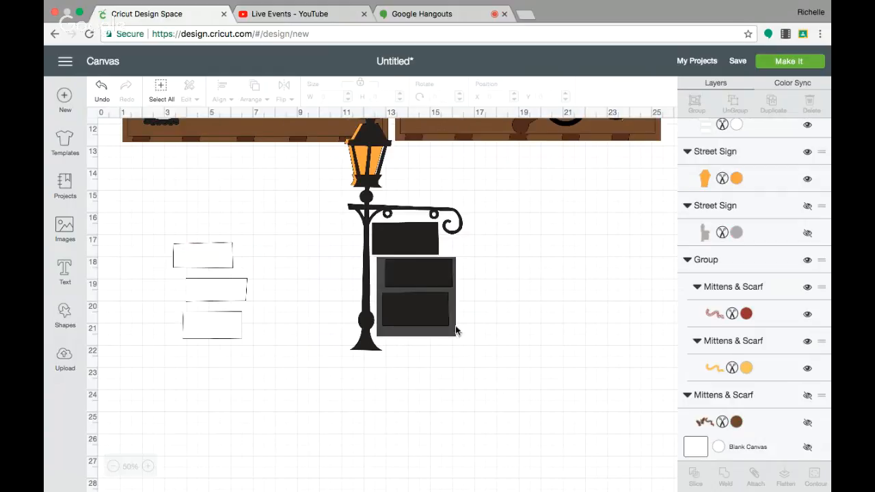
left_click_drag(417, 278, 548, 333)
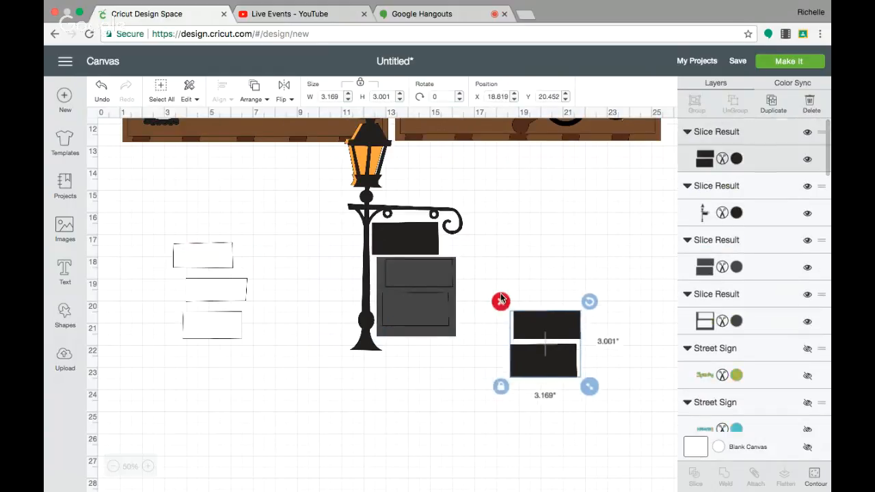
left_click(501, 303)
left_click_drag(401, 235, 533, 271)
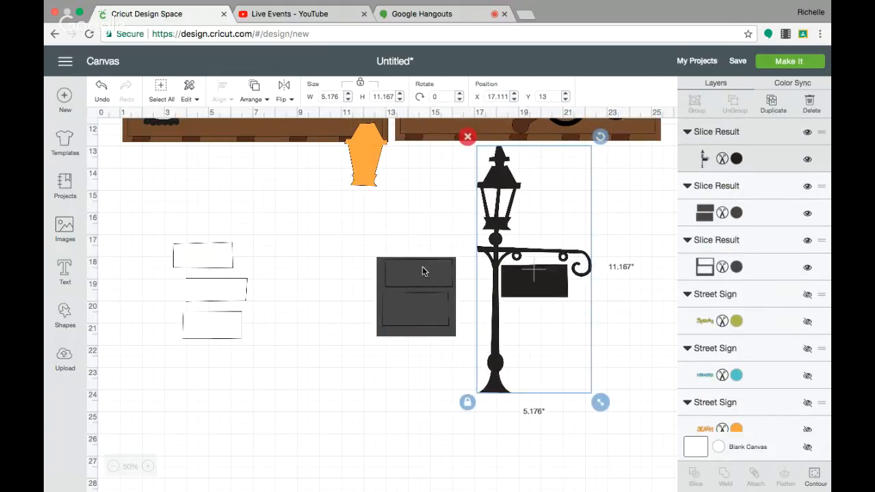
left_click_drag(362, 253, 456, 346)
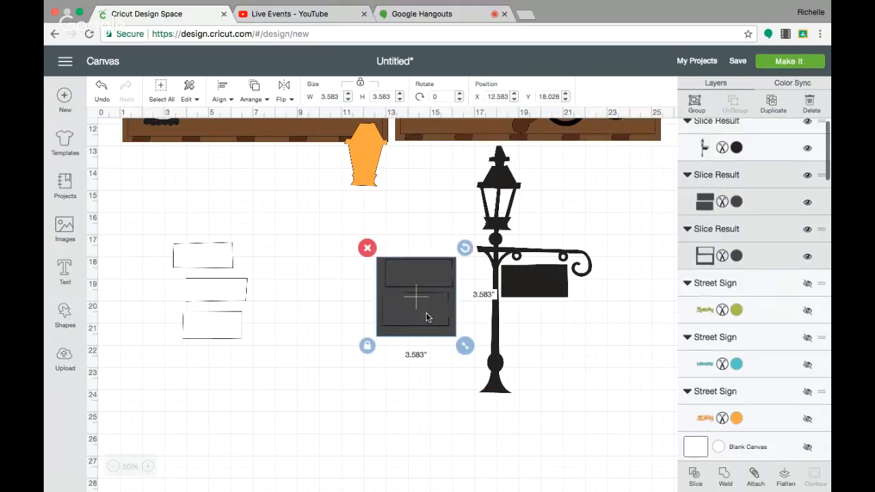
left_click(367, 248)
Step: Move the black post back left and place the white boards on it, brought to the front and aligned with the remaining board
left_click_drag(495, 366, 395, 339)
left_click_drag(207, 297, 434, 291)
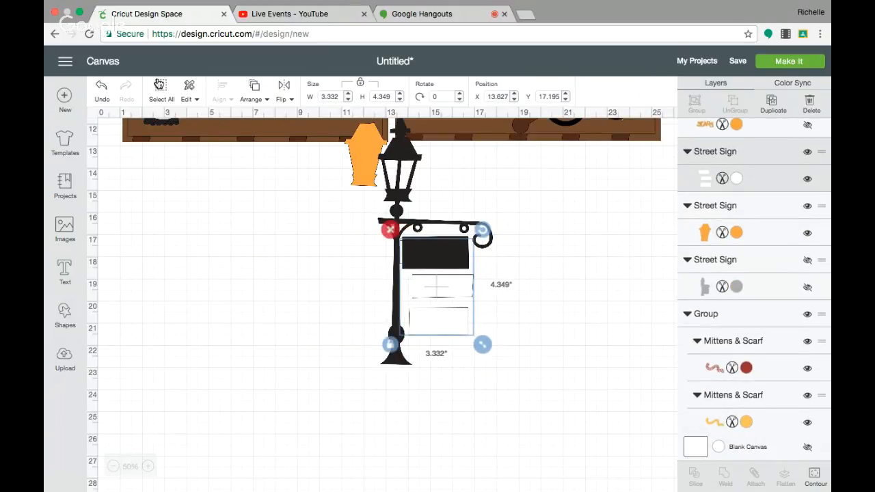
left_click(253, 89)
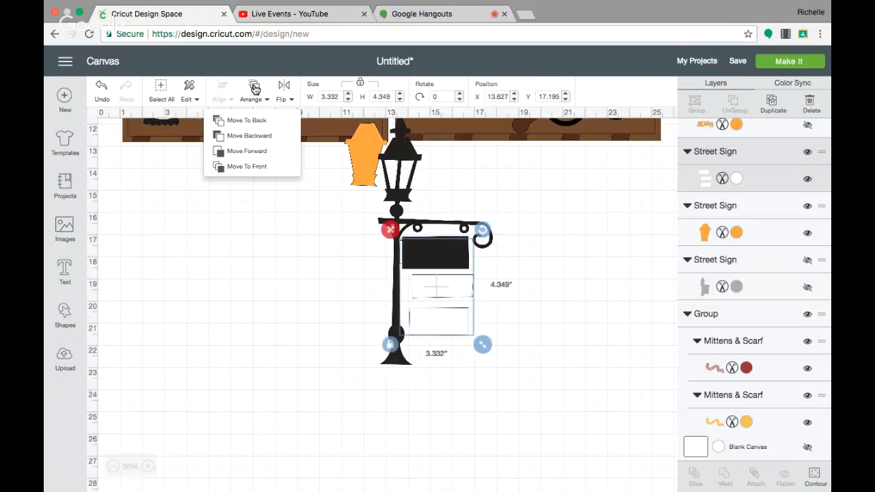
left_click(256, 166)
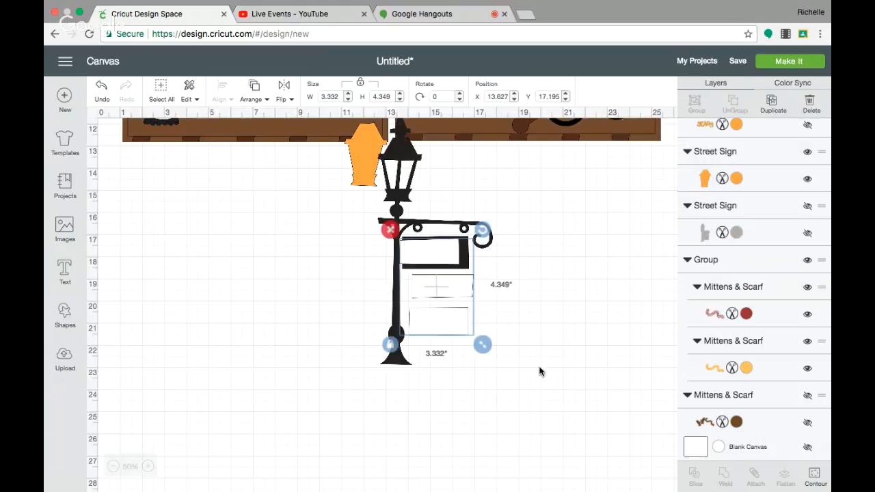
left_click_drag(449, 323, 455, 324)
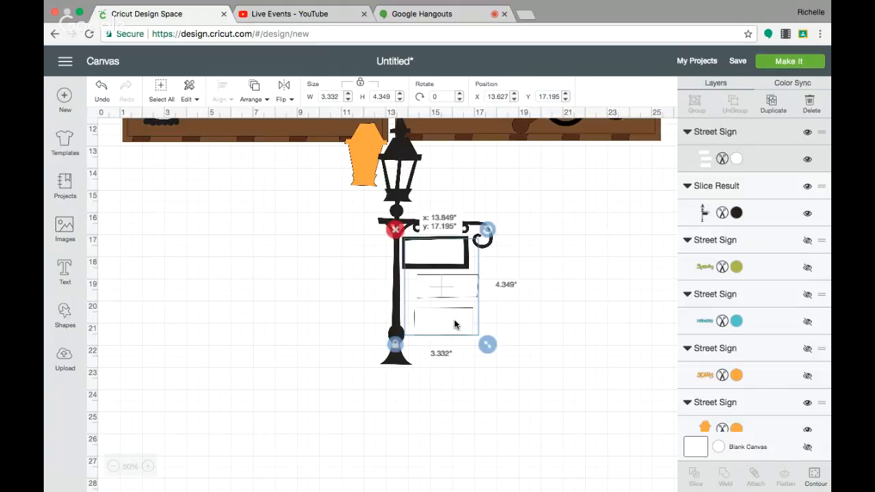
left_click_drag(454, 326, 455, 326)
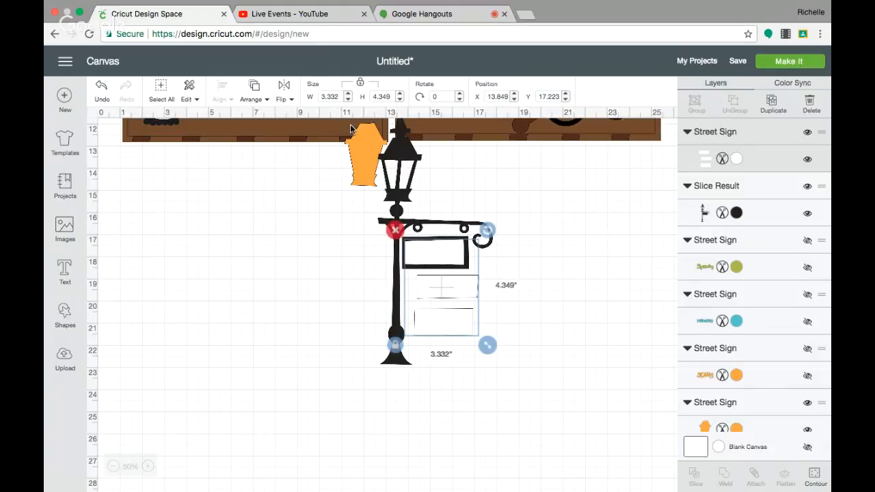
Step: Place the orange layer behind the post's lantern frame, and move the white boards away to the left of the post
left_click(357, 149)
left_click_drag(360, 149, 392, 166)
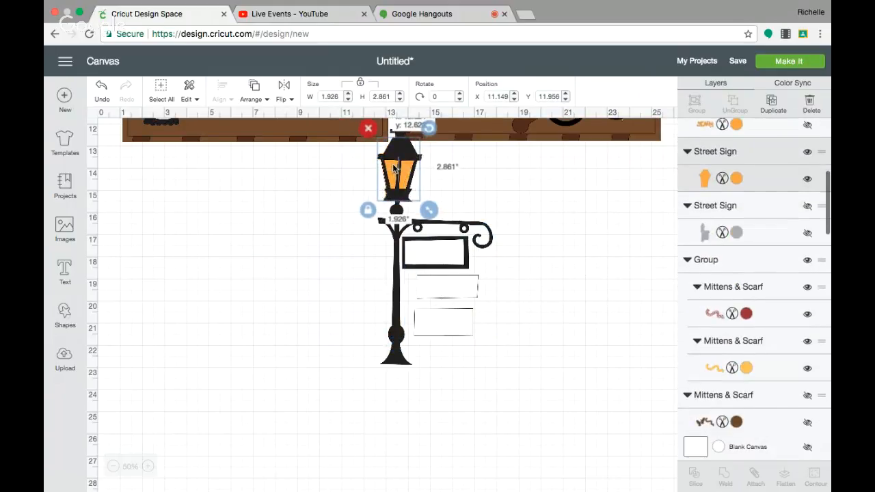
left_click(455, 289)
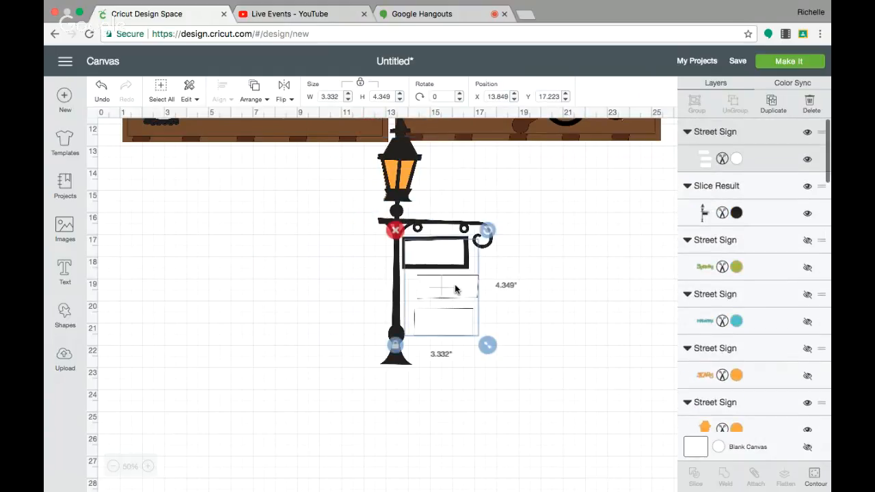
left_click_drag(455, 289, 314, 265)
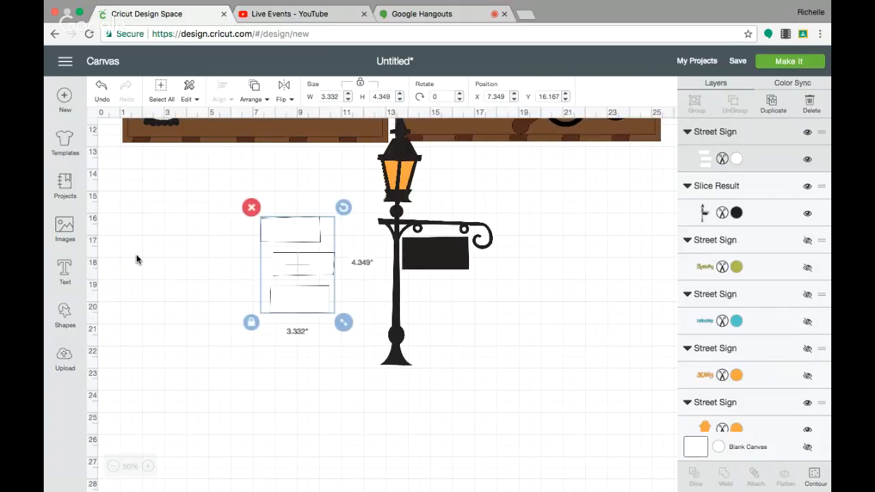
Step: Insert another square, place it over the two lower white boards and enlarge it to about 4.25 inches
scroll(136, 258, "up", 5)
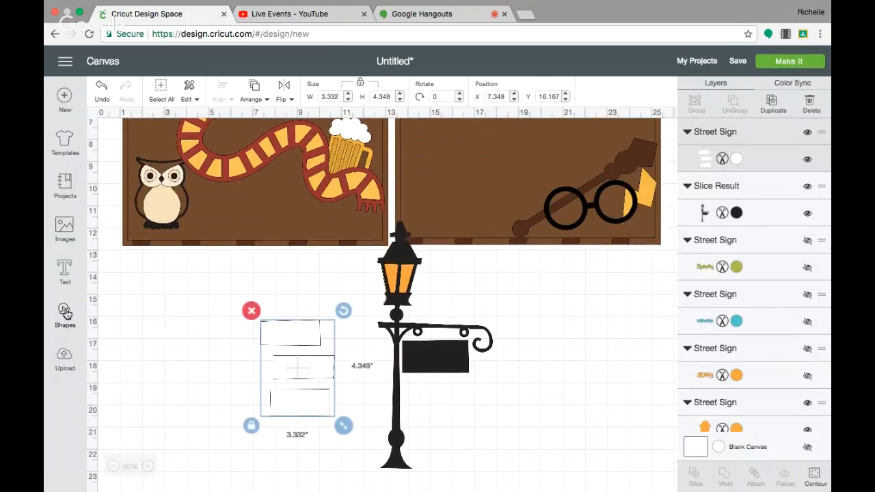
left_click(64, 313)
left_click(115, 229)
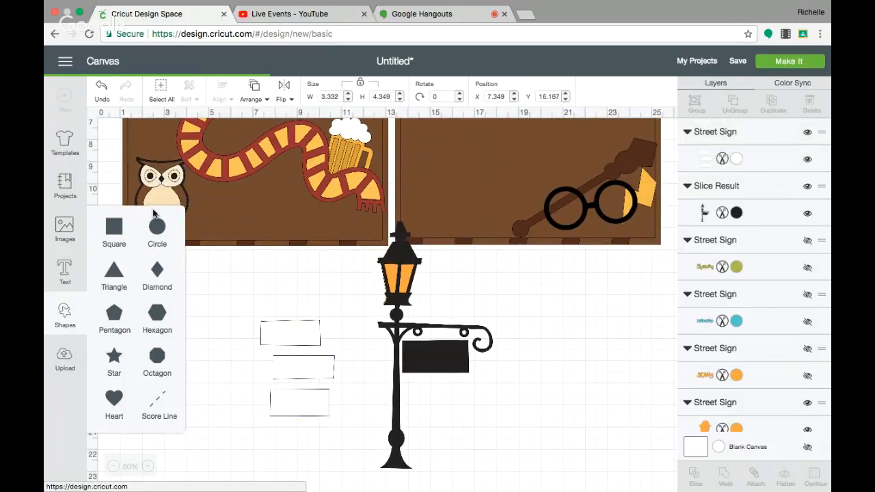
scroll(218, 167, "up", 6)
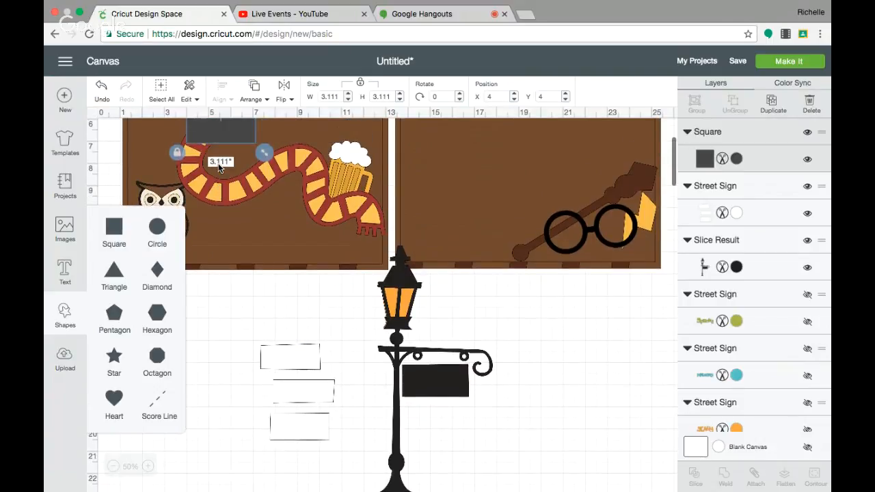
left_click_drag(220, 225, 251, 429)
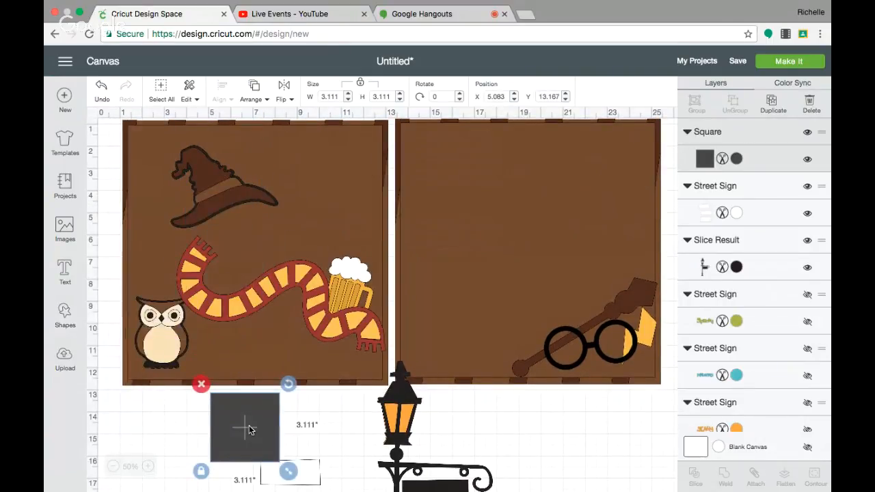
scroll(248, 428, "down", 9)
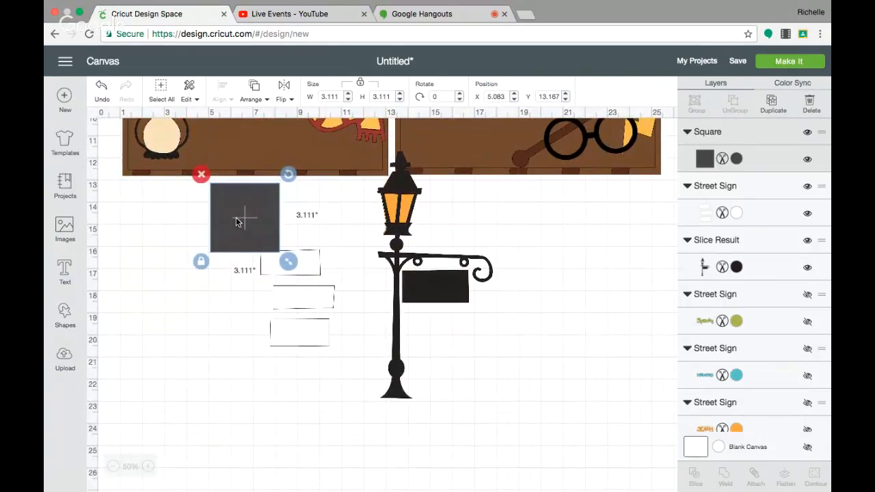
left_click_drag(236, 220, 278, 320)
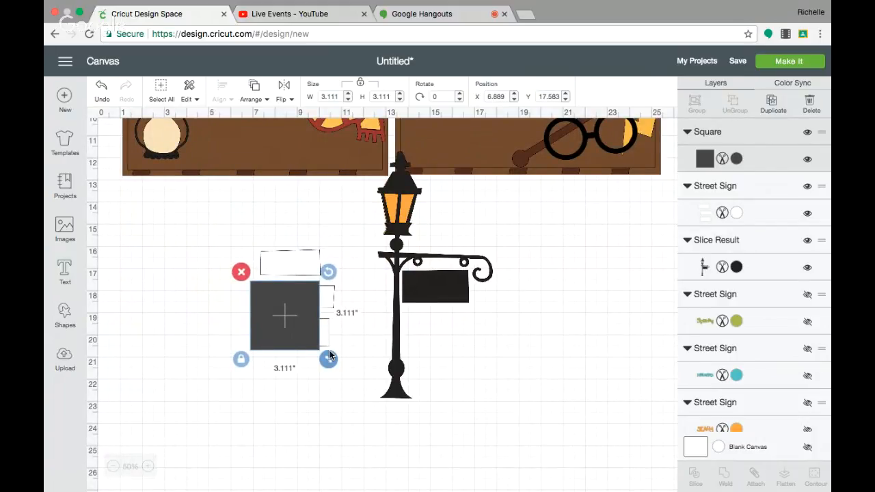
left_click_drag(330, 351, 355, 357)
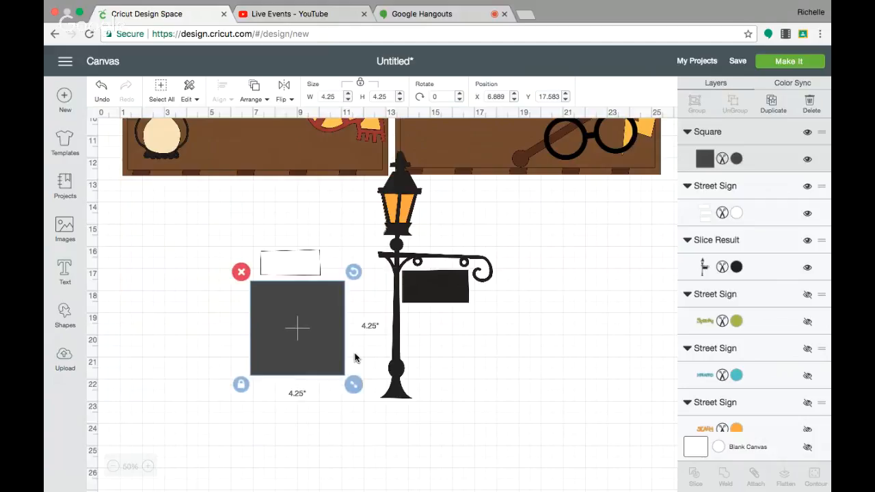
left_click(325, 401)
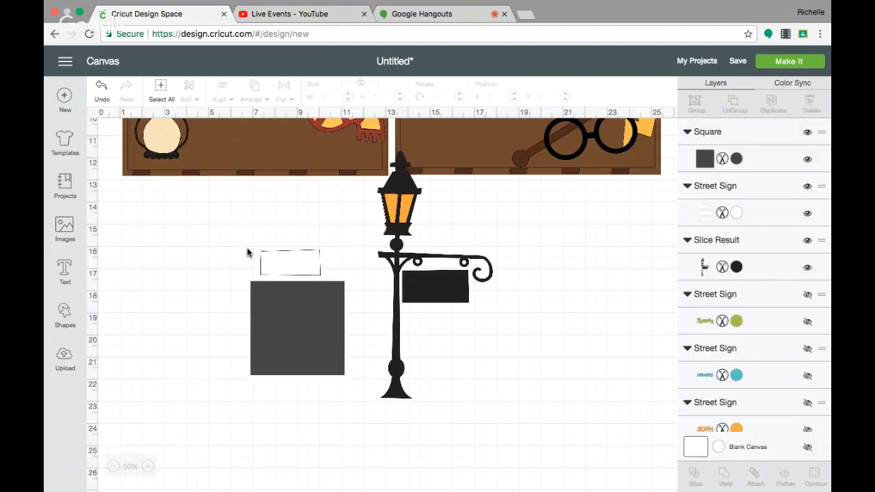
Step: Slice the white boards with the square, then delete the square's cut-out pieces and the remaining square
left_click_drag(246, 248, 341, 394)
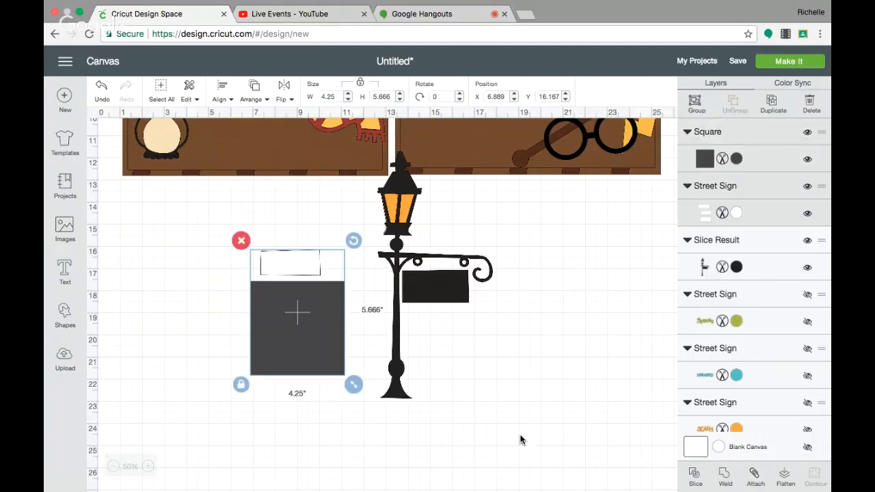
left_click(692, 474)
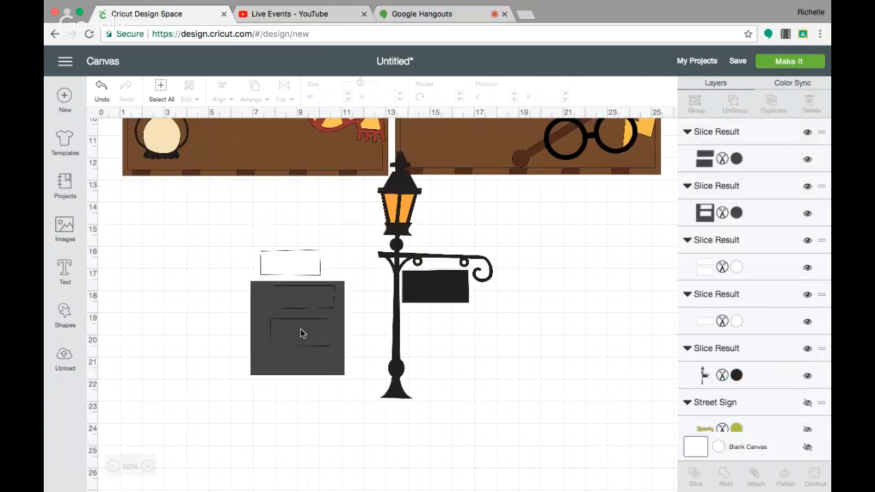
left_click_drag(298, 300, 236, 364)
left_click(207, 327)
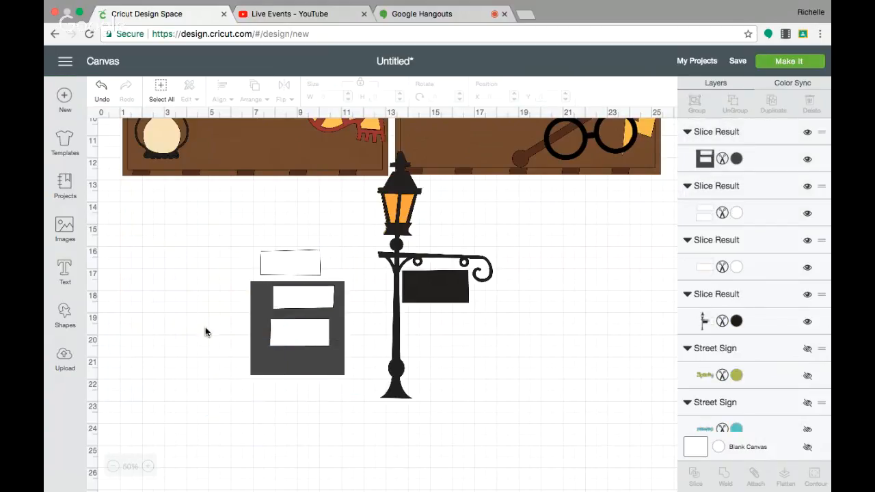
left_click_drag(258, 311, 144, 372)
left_click(130, 336)
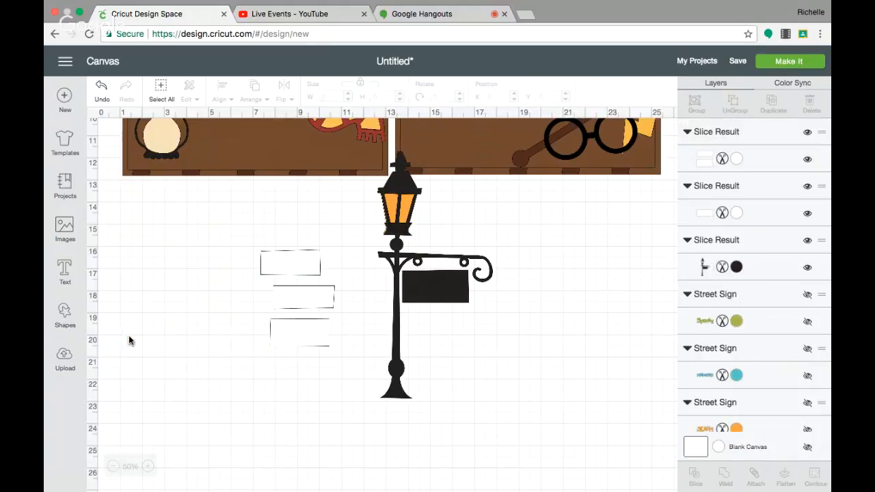
Step: Delete the two lower white boards and place the remaining white board centred on the post's black board
left_click_drag(289, 317, 242, 335)
left_click(195, 331)
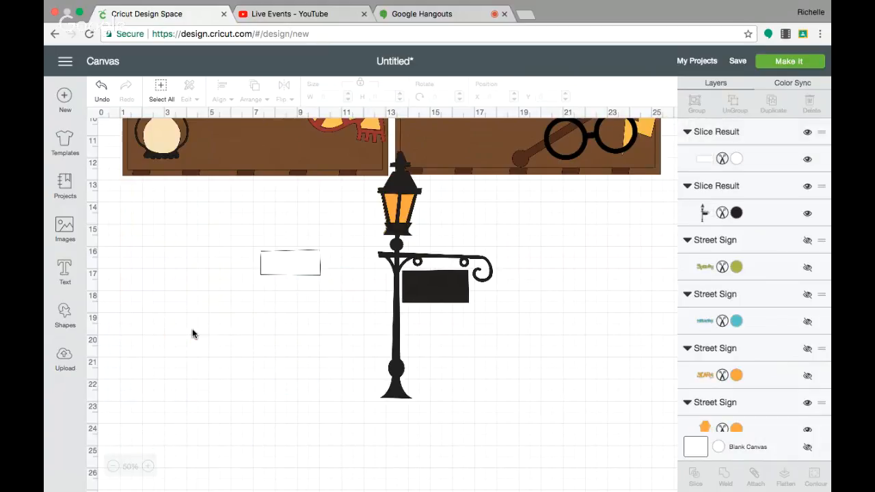
left_click_drag(290, 262, 434, 287)
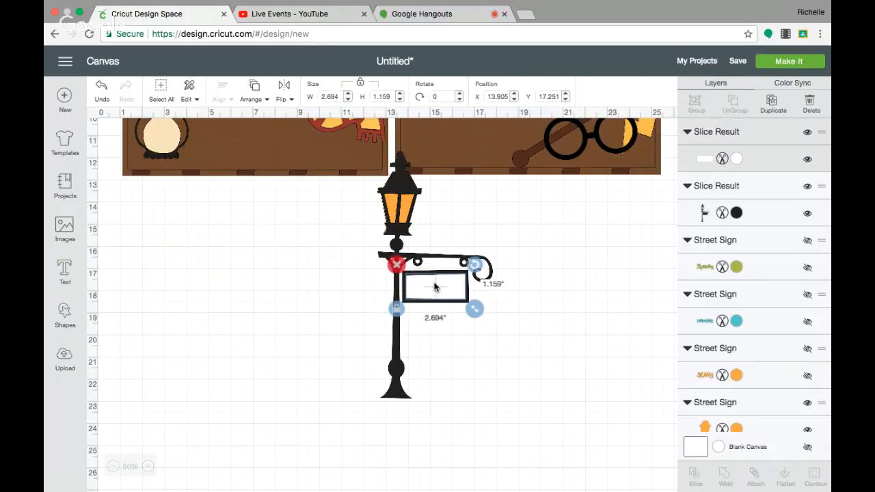
left_click_drag(362, 409, 481, 170)
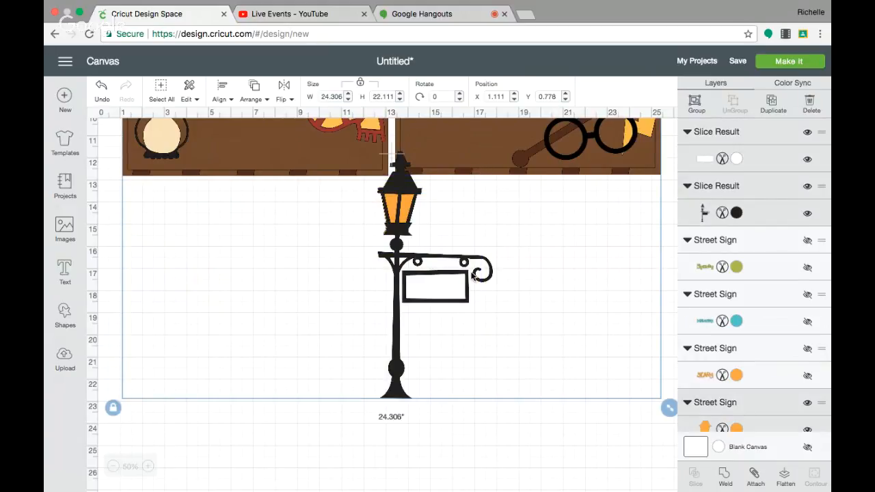
left_click(475, 473)
left_click(404, 205)
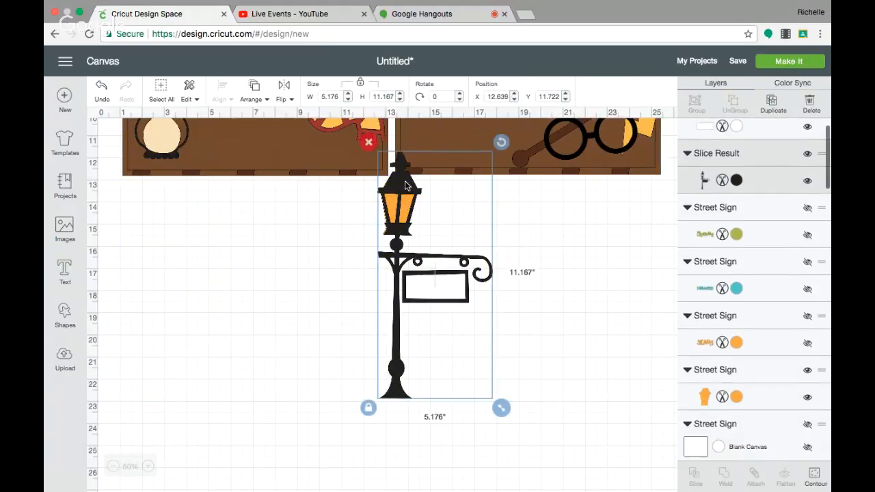
left_click(555, 213)
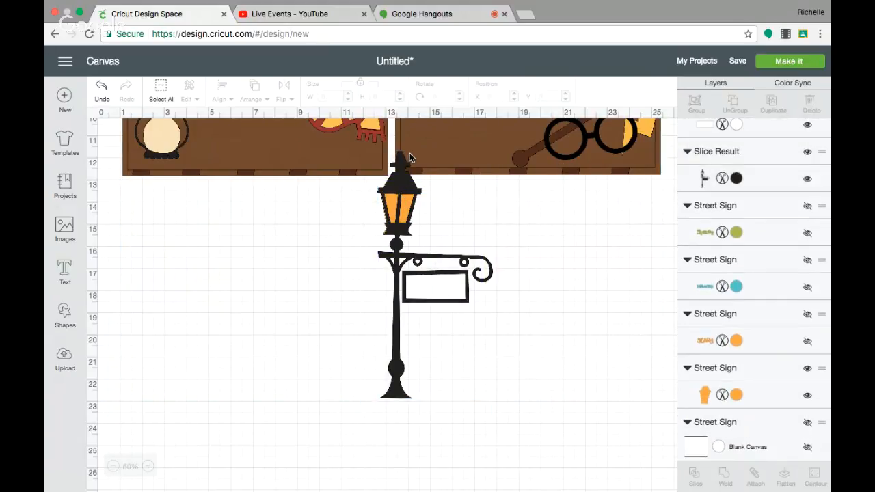
Step: Group the white board, black post and orange lantern layer, and move the group down clear of the brown pages
left_click_drag(372, 399, 460, 215)
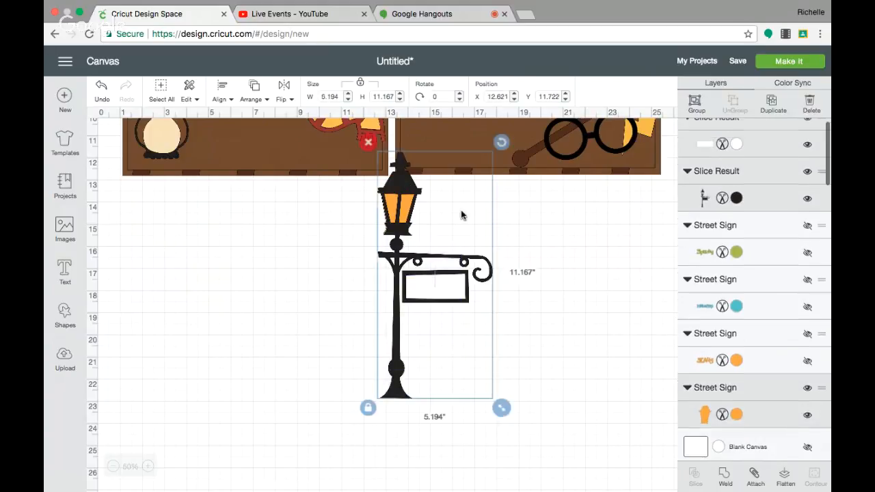
left_click(696, 101)
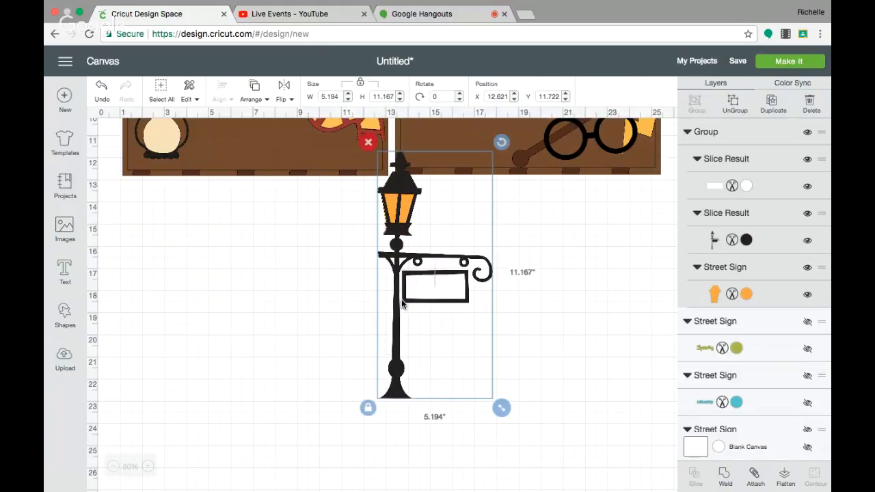
left_click_drag(380, 306, 378, 353)
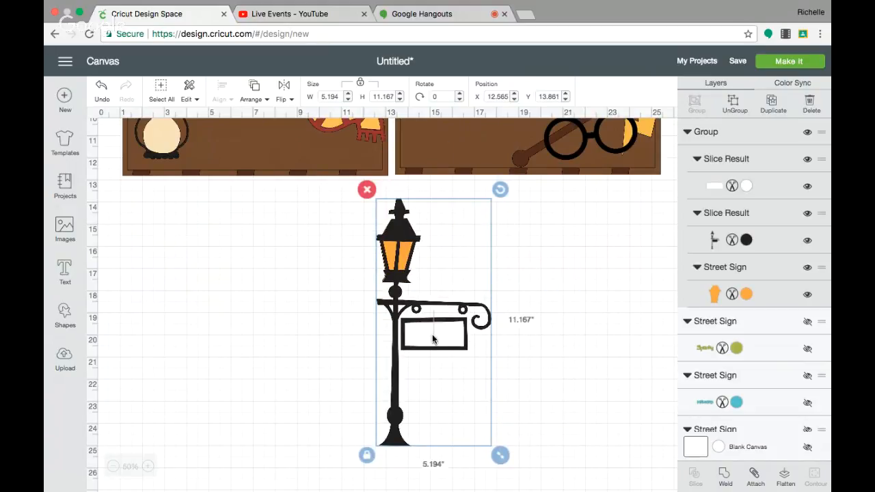
left_click(223, 331)
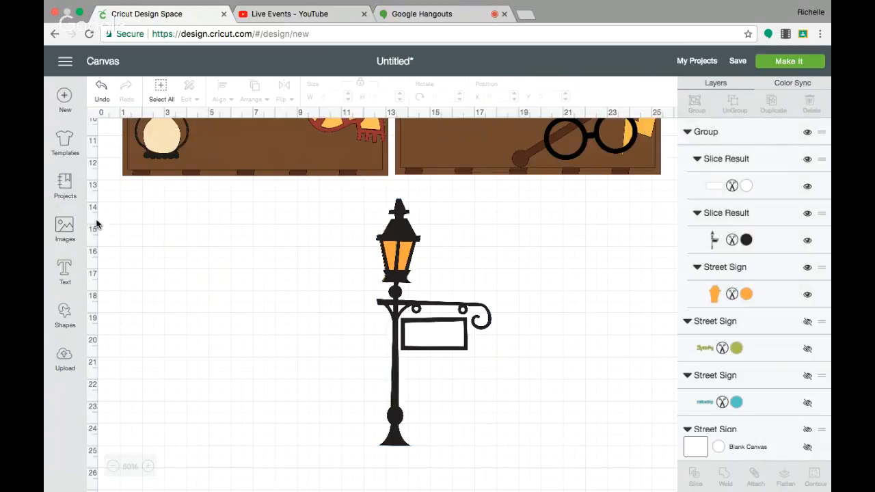
Step: Scale the owl to about 1.756 by 2.906 inches and align it with the street lamp so it perches on the sign bracket
left_click_drag(153, 137, 431, 280)
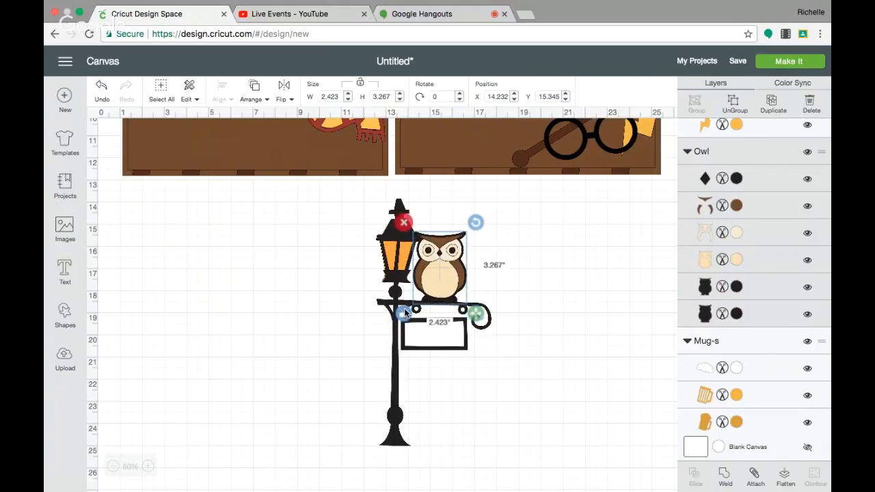
left_click_drag(480, 314, 461, 306)
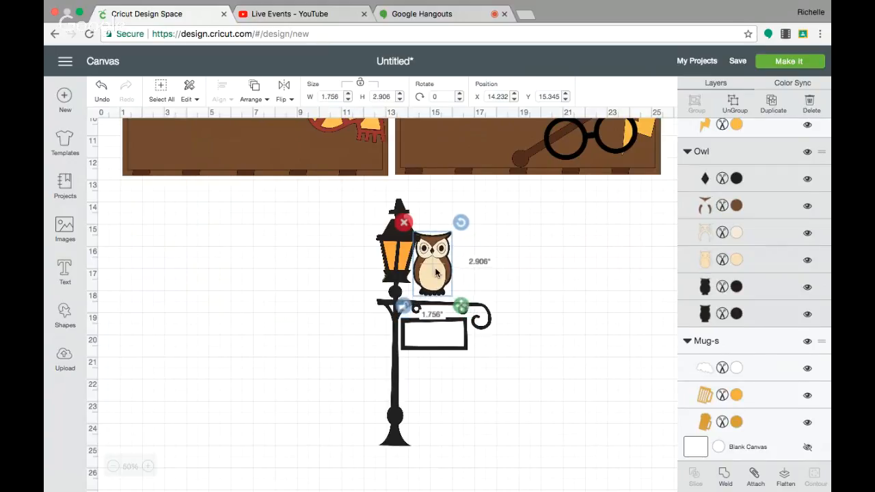
left_click_drag(435, 271, 424, 265)
left_click(512, 268)
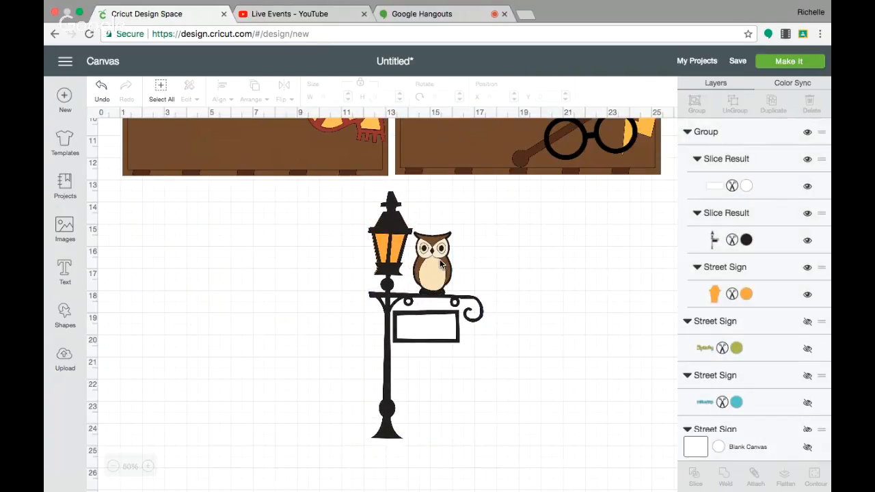
left_click(441, 265)
left_click_drag(441, 261, 445, 261)
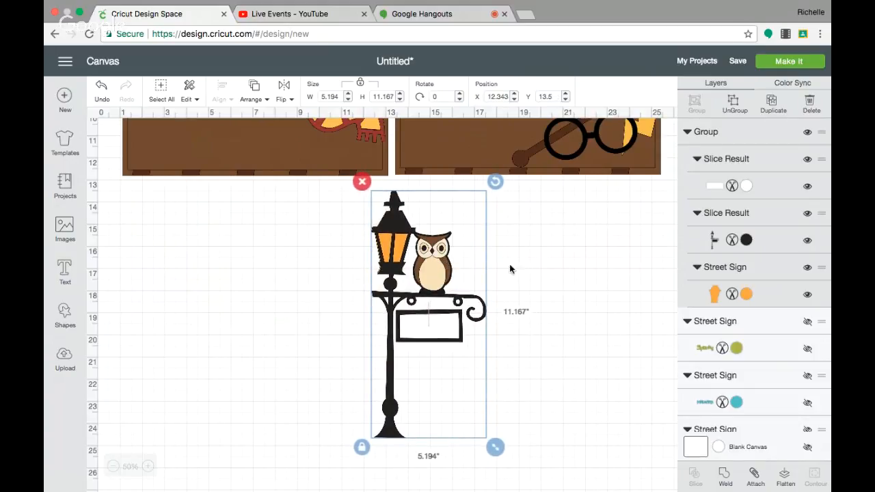
Step: Group the owl with the street lamp
left_click(535, 271)
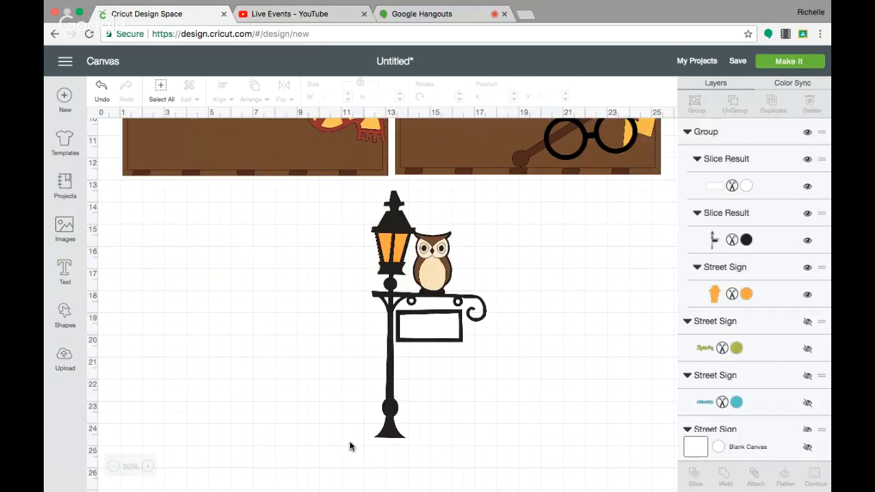
left_click_drag(349, 440, 457, 233)
left_click(696, 103)
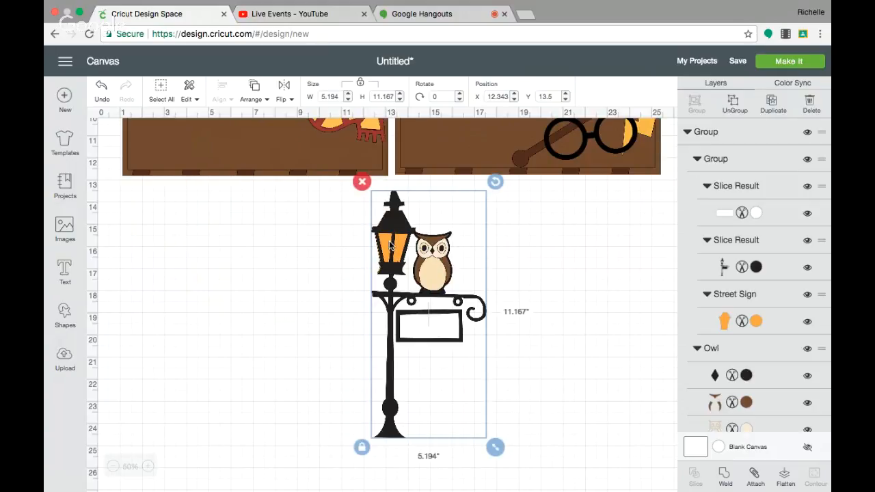
Step: Recolor the lantern glass layer of the street lamp to light yellow #F8CA5B
left_click(755, 323)
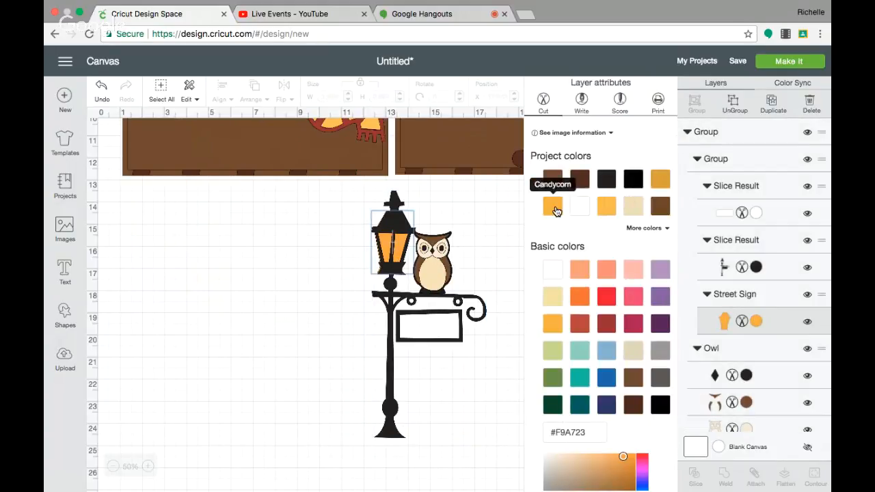
left_click(554, 209)
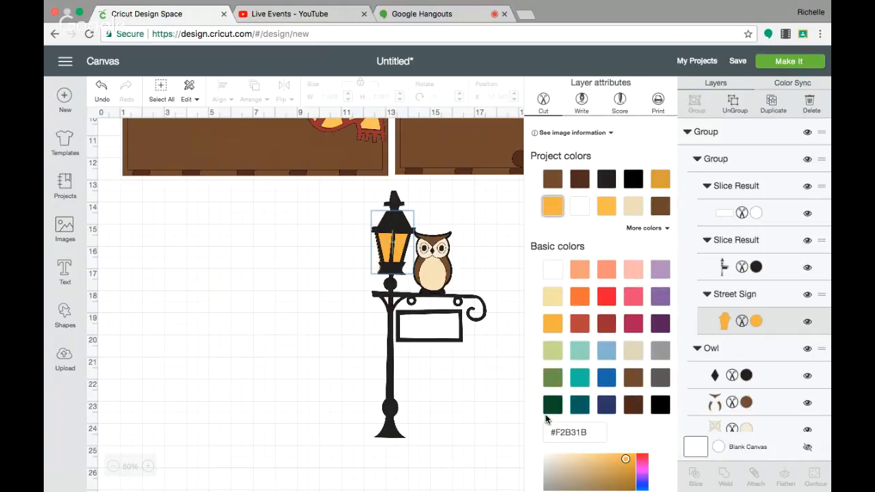
left_click(625, 470)
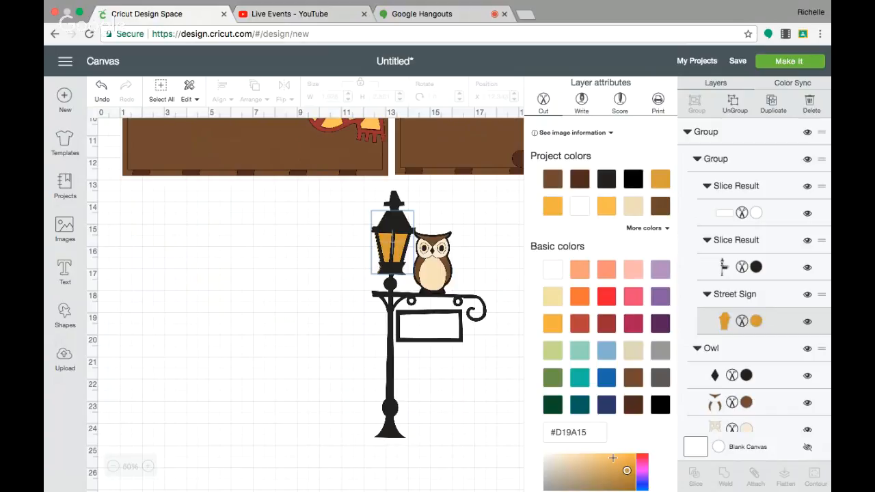
left_click(608, 457)
left_click(601, 456)
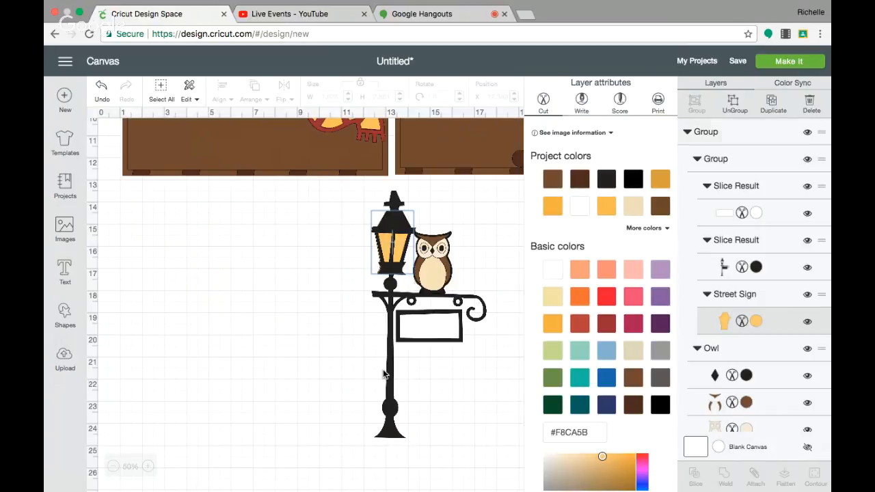
Step: Move the grouped lamp and owl onto the first brown page, along its left edge at about X 1.121, Y 1.5
left_click_drag(383, 369, 185, 271)
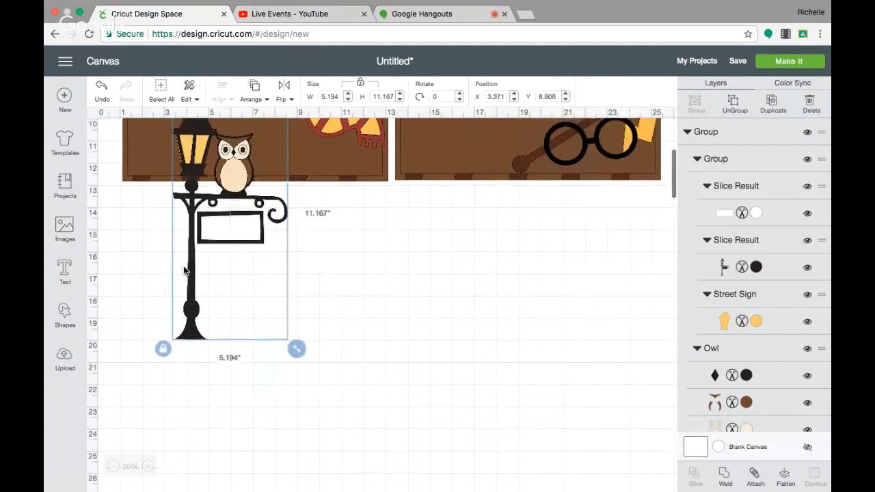
scroll(185, 273, "up", 5)
left_click_drag(190, 329, 141, 186)
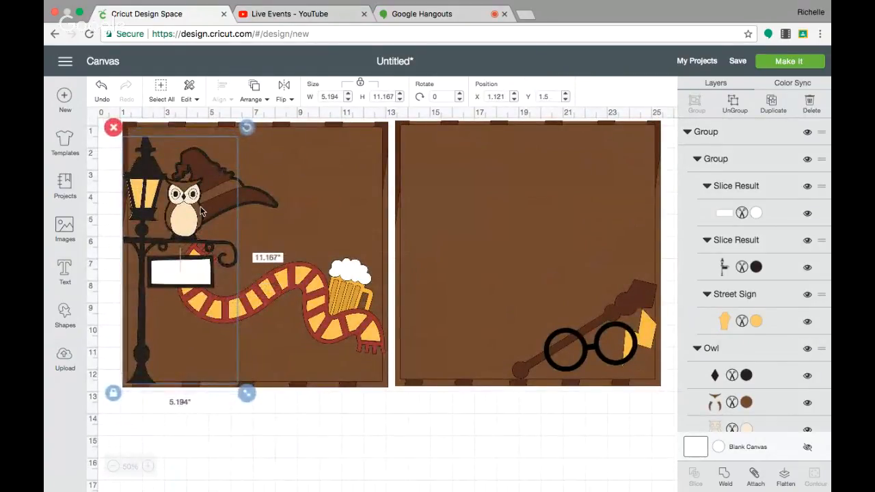
Step: Shrink the striped scarf to about 7.217 by 4.017 inches and shift it right, toward the page edge over the mug
left_click(265, 280)
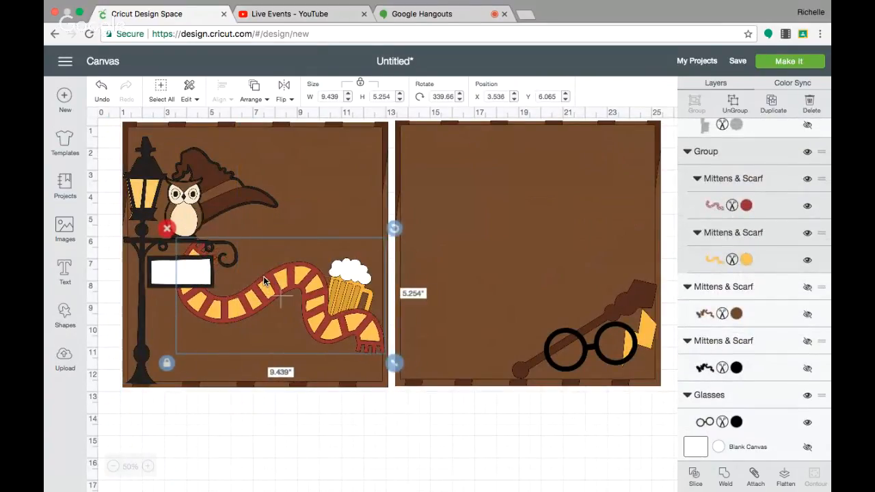
left_click_drag(394, 363, 345, 335)
left_click_drag(311, 300, 340, 311)
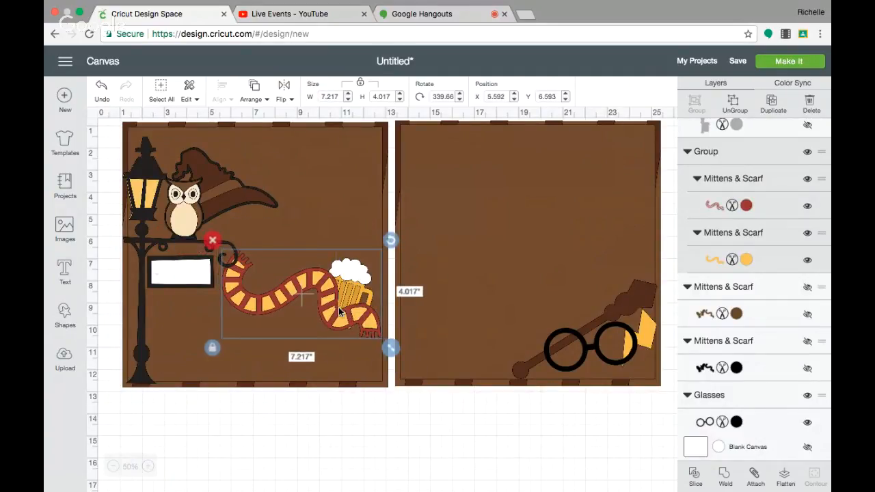
Step: Scale the lamp and owl group to about 4.548 by 9.778 inches and lower it to the page's bottom edge
left_click(152, 268)
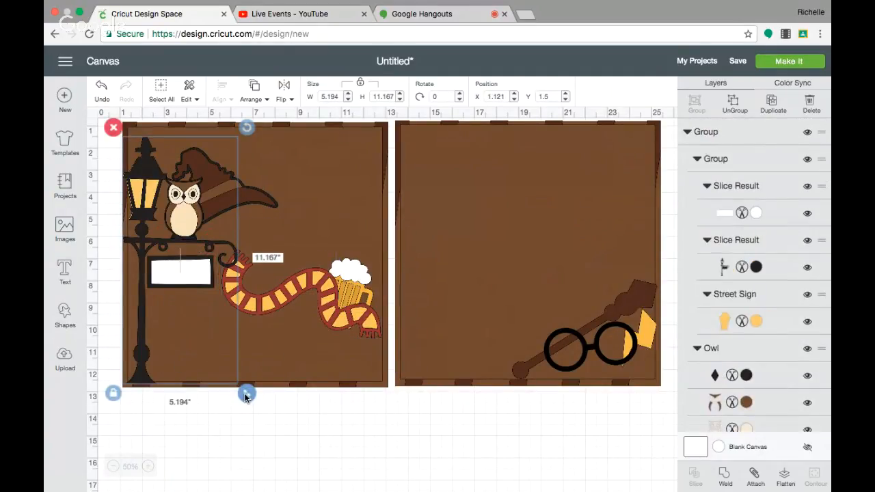
left_click_drag(245, 391, 231, 362)
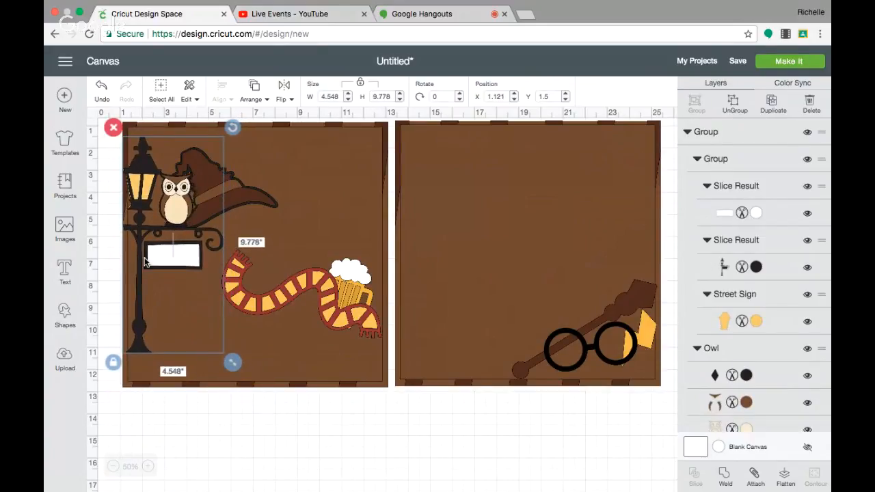
left_click_drag(145, 274, 144, 293)
Step: Shift the witch hat clear of the owl to about X 4.098, Y 1.571, and the scarf down to about X 5.397, Y 6.982
left_click_drag(238, 188, 254, 181)
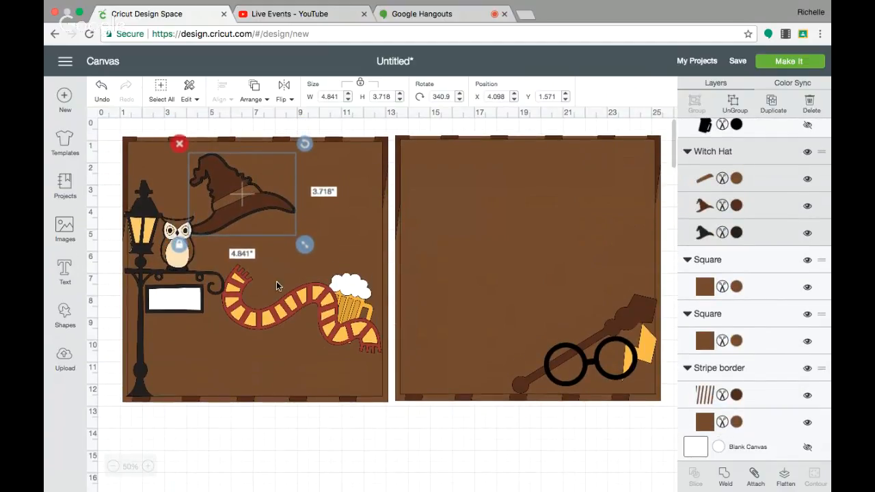
left_click(293, 306)
left_click_drag(293, 305, 290, 315)
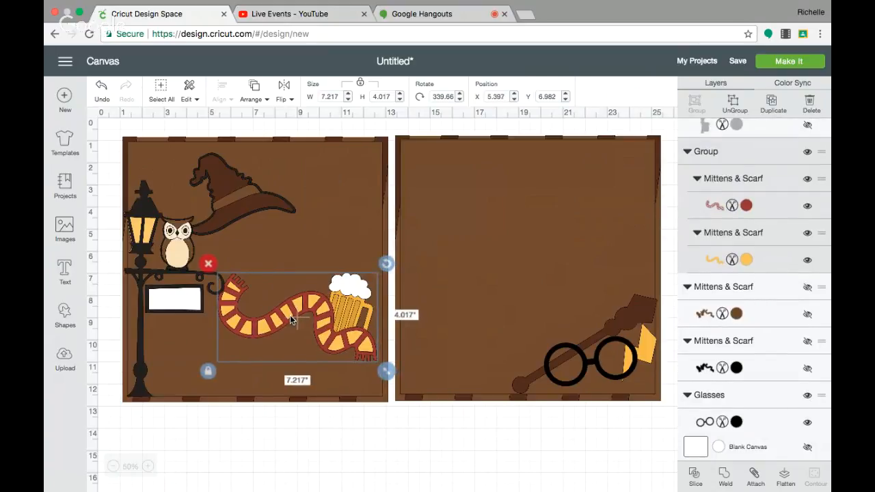
left_click(259, 445)
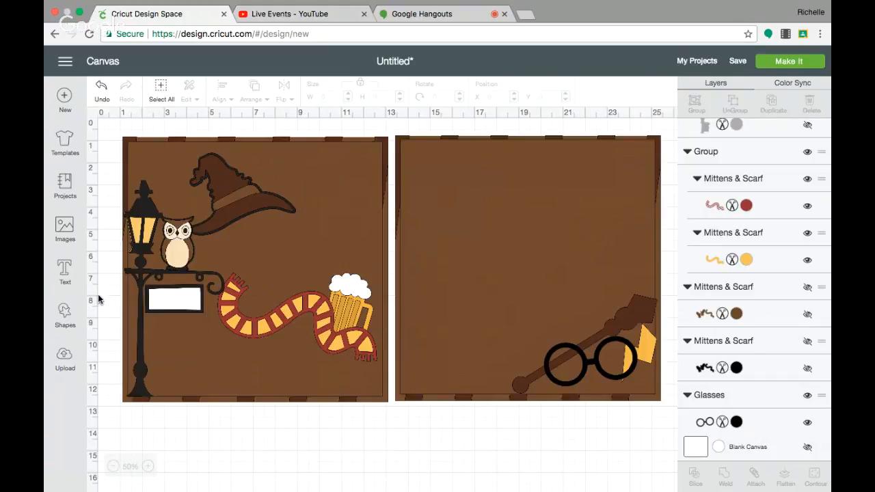
Step: Add a text object reading "butter beer" below the first page
left_click(66, 273)
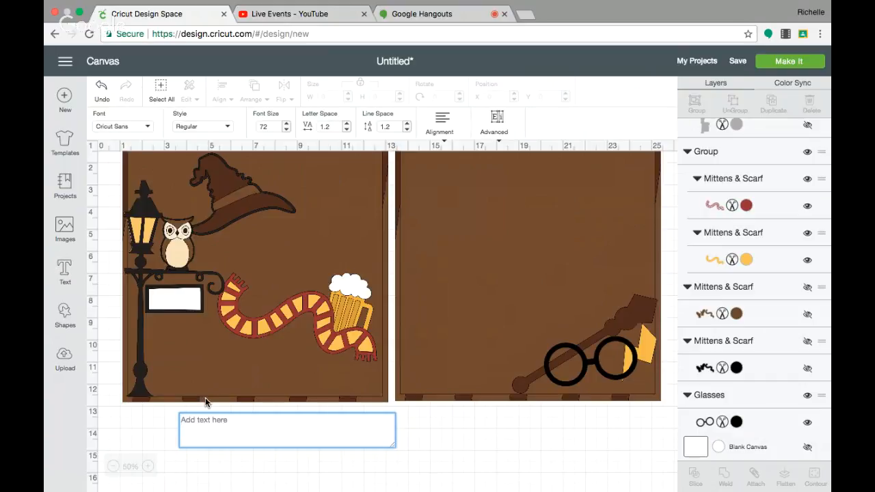
type("bu")
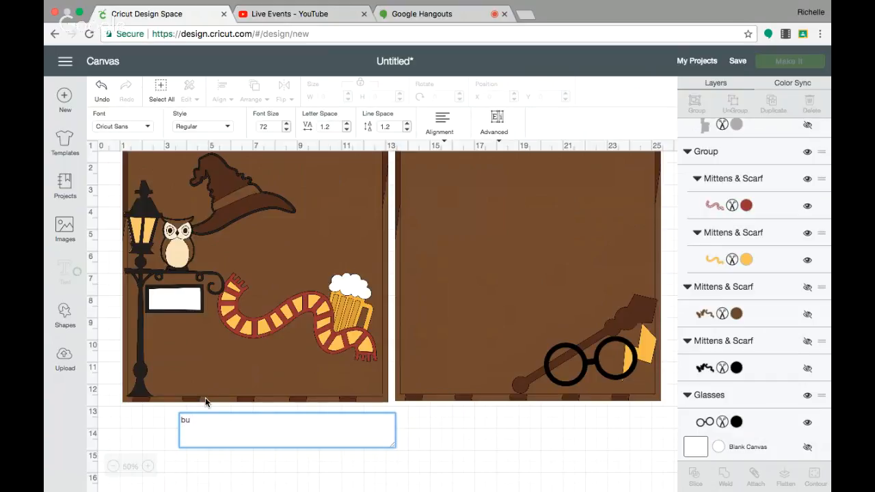
type("tter b")
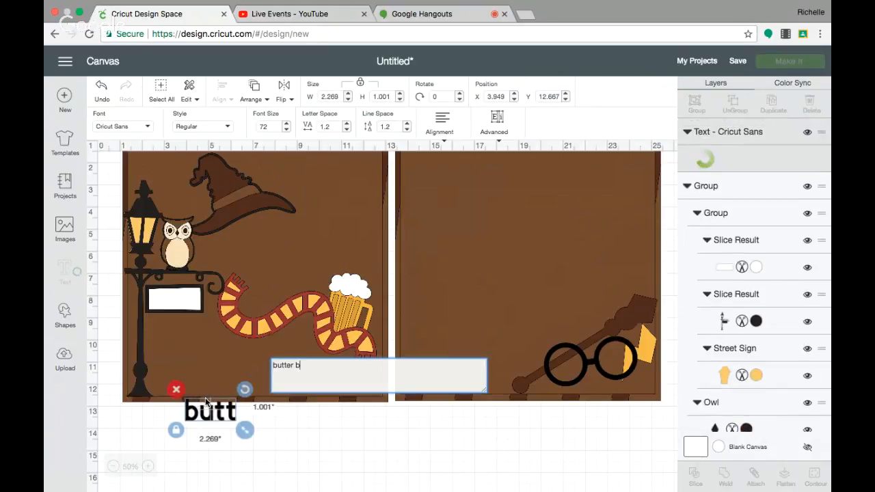
type("eer")
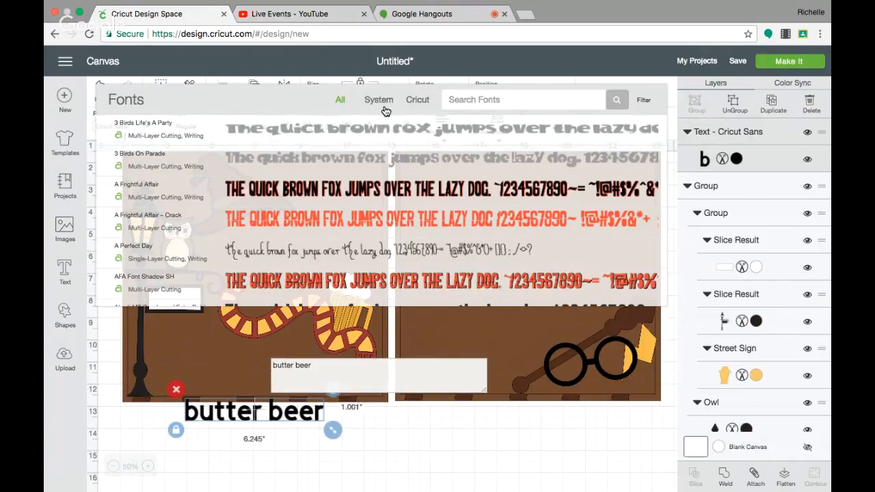
Step: Limit the font list to Cricut multi-layer fonts and browse it for the "butter beer" text
left_click(418, 101)
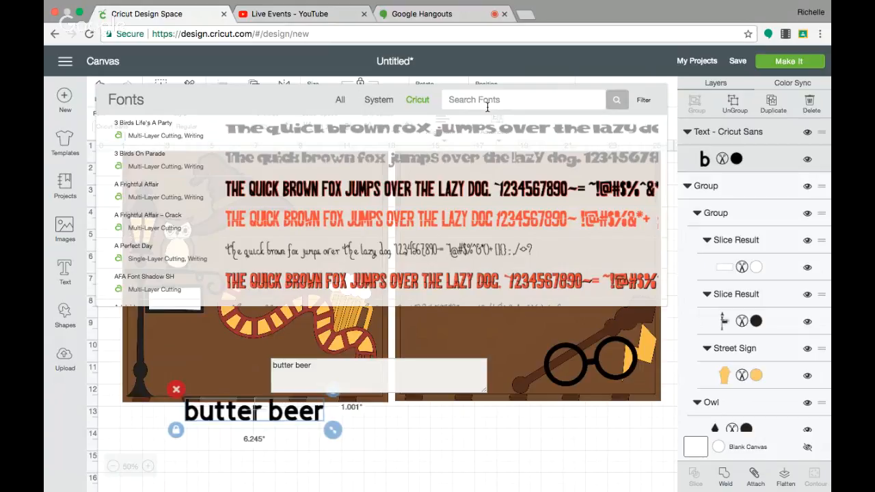
left_click(643, 101)
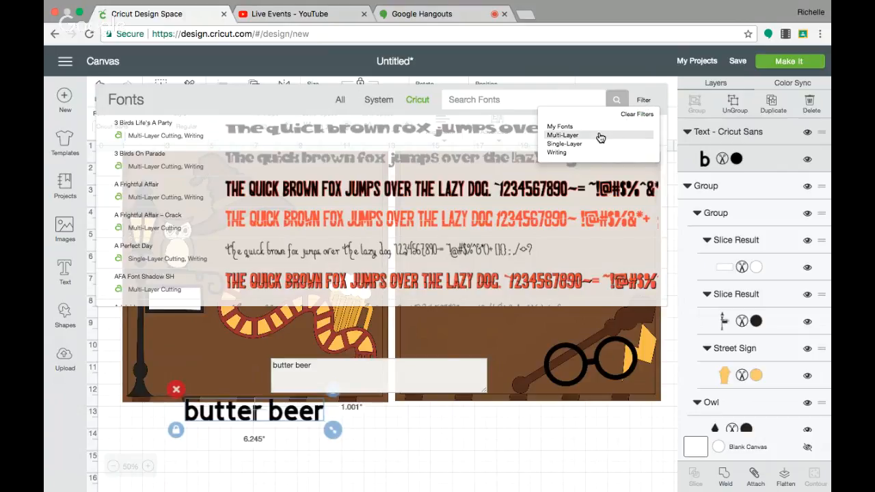
left_click(562, 136)
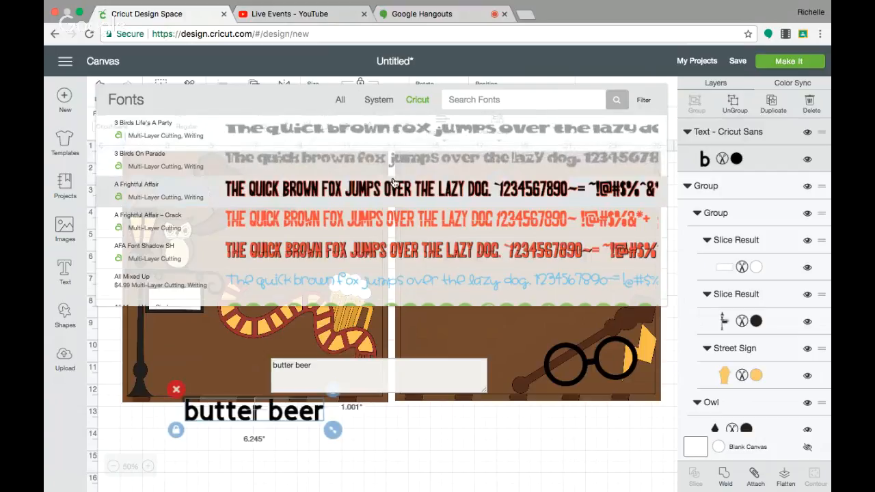
left_click(640, 102)
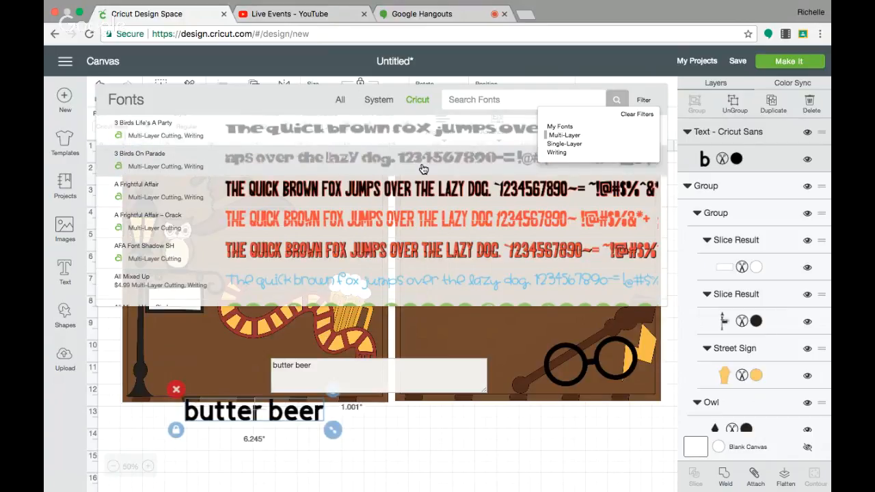
scroll(421, 168, "down", 5)
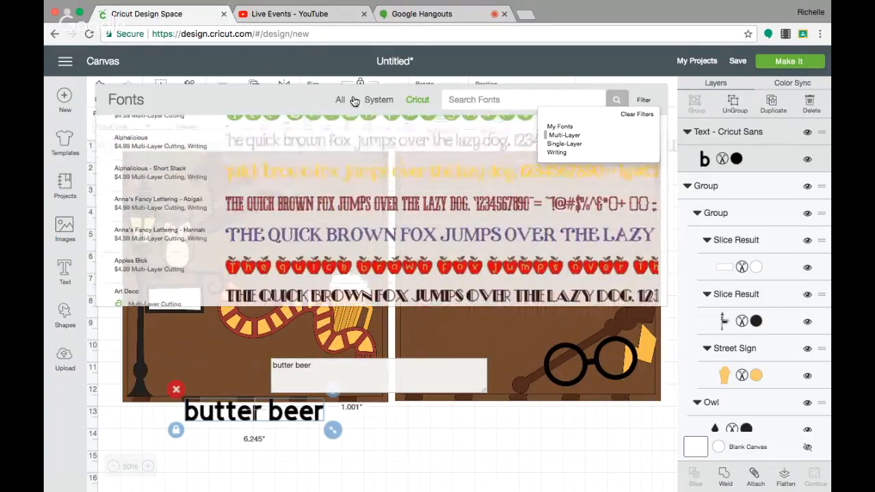
Step: Search the fonts for "birthday" and apply Birthday Cakes to the "butter beer" text
left_click(474, 101)
type("birthday")
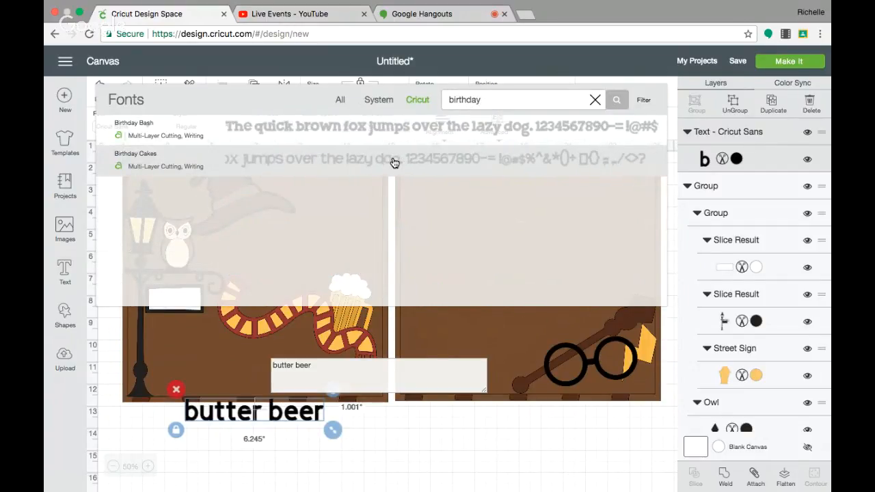
left_click(393, 162)
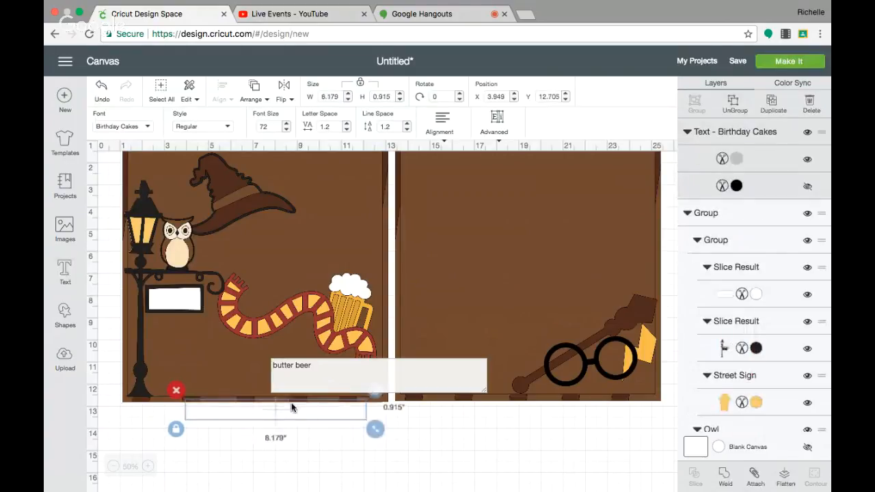
Step: Place the "butter beer" text, with its hidden black layer shown, along the first page's bottom, enlarged to about 10.696 by 1.258 inches
left_click_drag(292, 414, 299, 372)
left_click(303, 453)
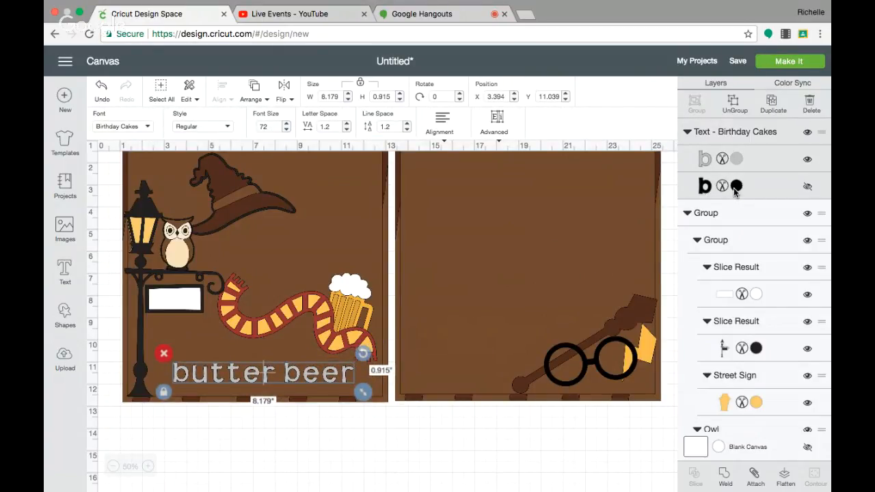
left_click(808, 188)
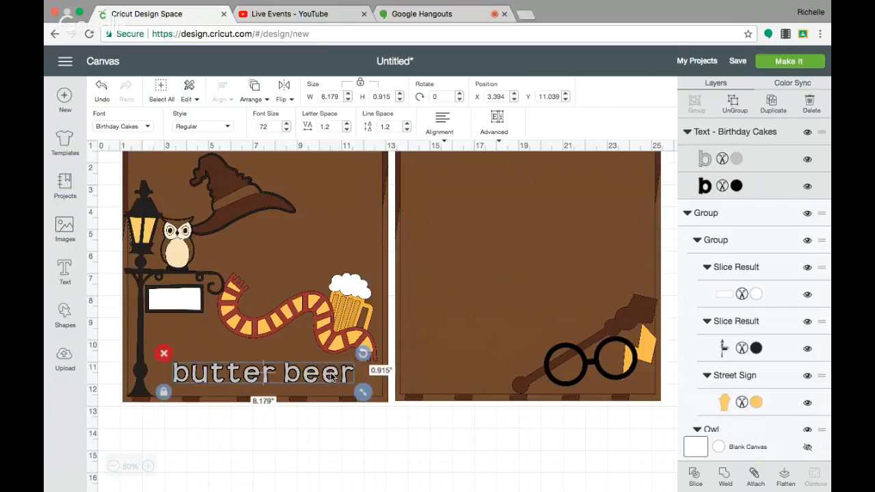
mouse_move(362, 392)
left_mouse_down()
mouse_move(417, 399)
mouse_move(354, 388)
left_mouse_up()
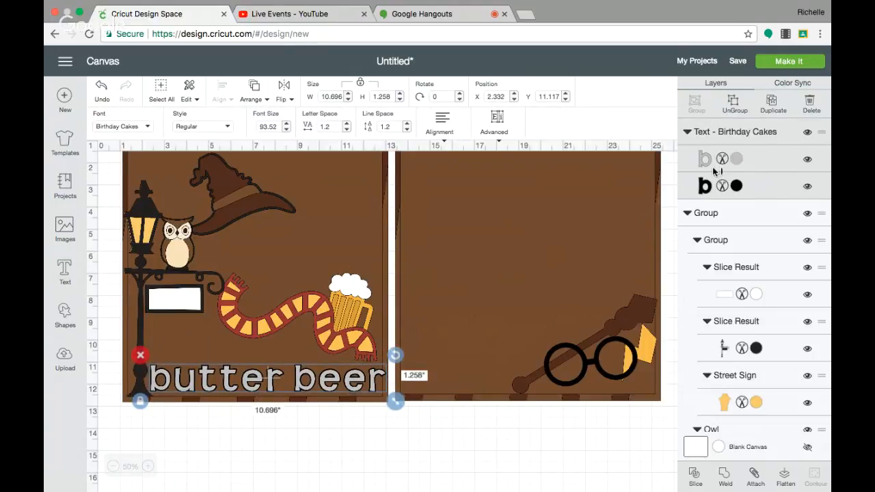
Step: Recolor the gray front layer of the "butter beer" text to golden yellow #F6BC30
left_click(735, 158)
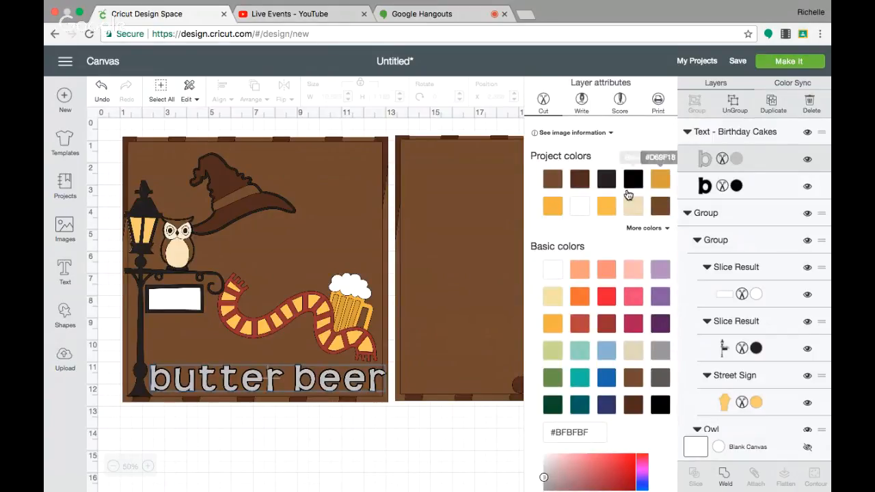
left_click(606, 205)
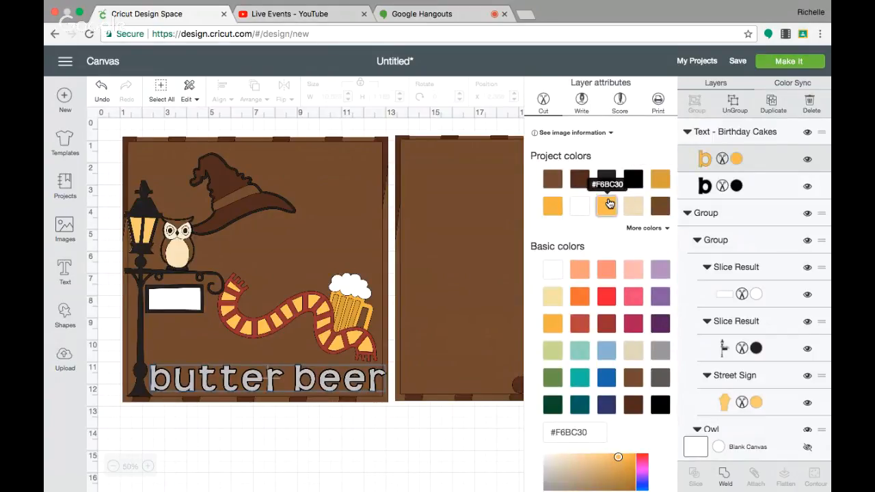
Step: Recolor the black back layer of the "butter beer" text to dark gold #D69F18 and nudge the title slightly toward the lamp post
left_click(736, 186)
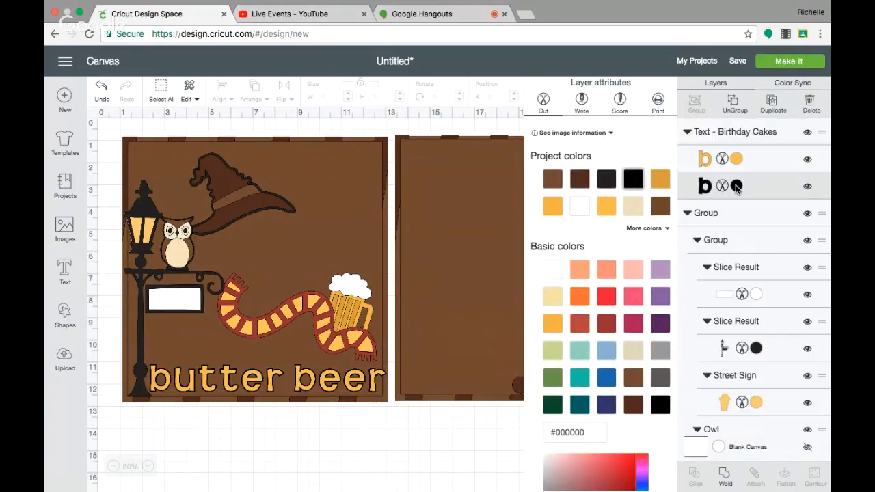
left_click(658, 182)
left_click(358, 451)
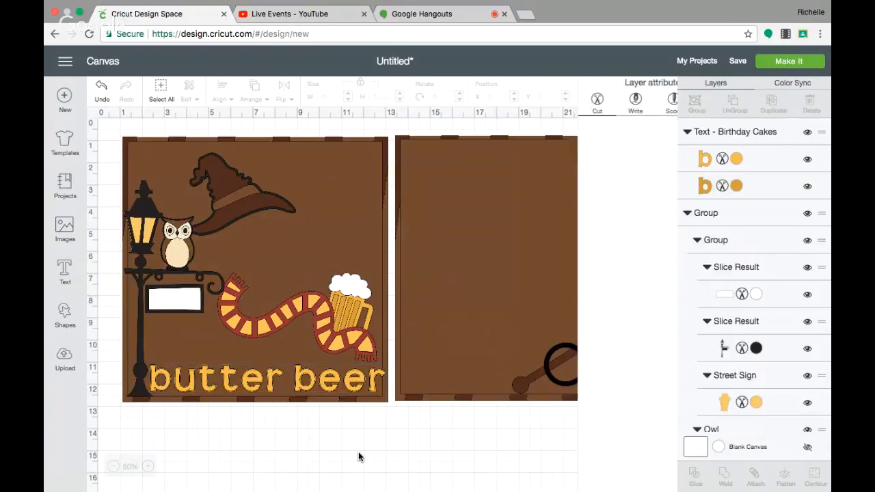
left_click(326, 384)
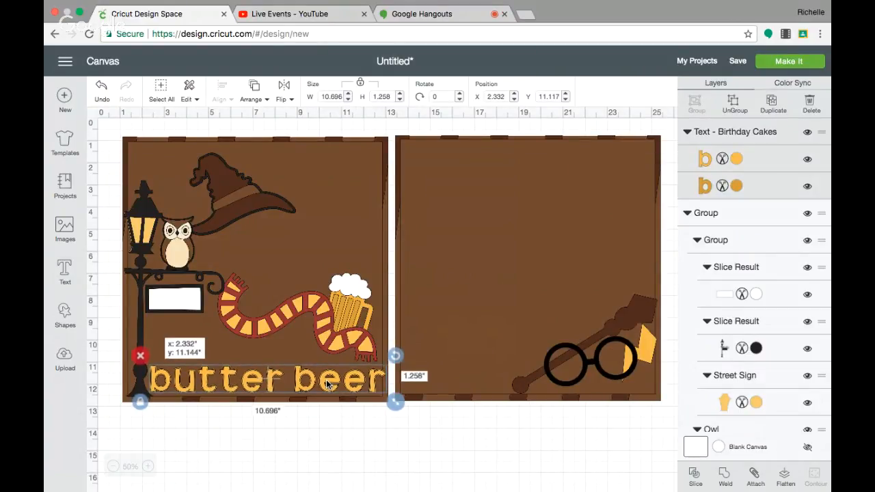
left_click(329, 487)
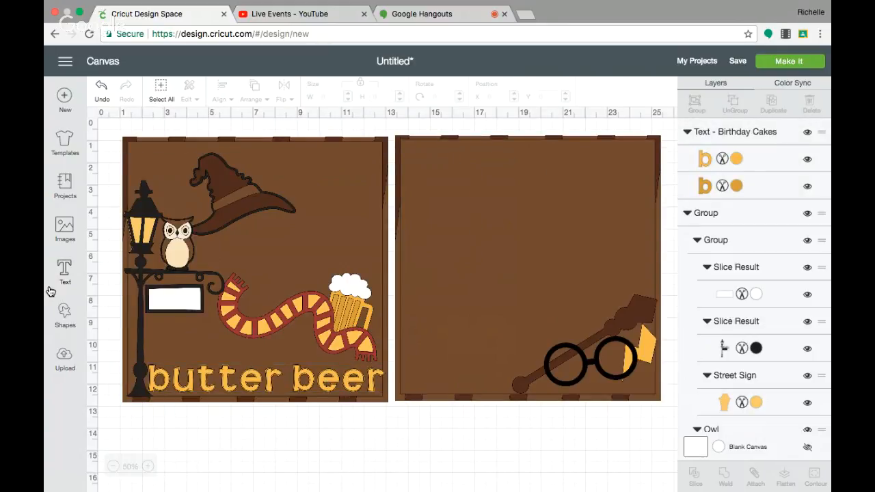
Step: Add the text "Hogwarts" and move it to the top of the second page
left_click(66, 266)
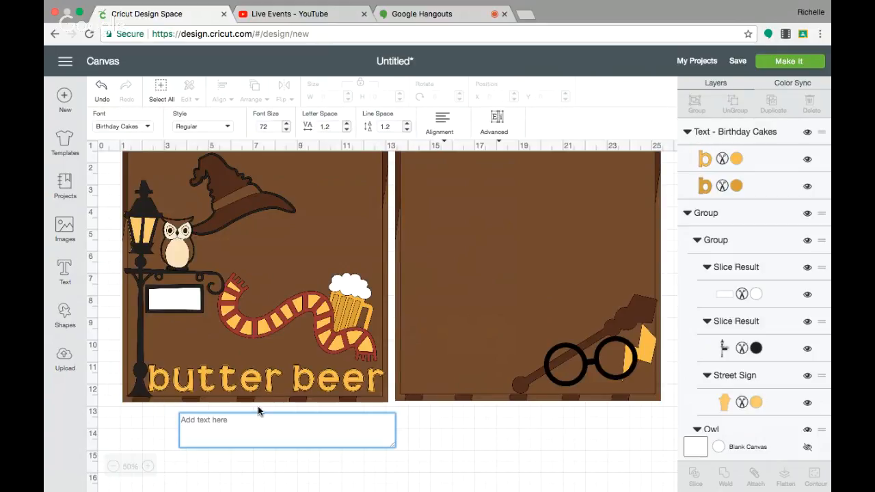
type("Hogwarts")
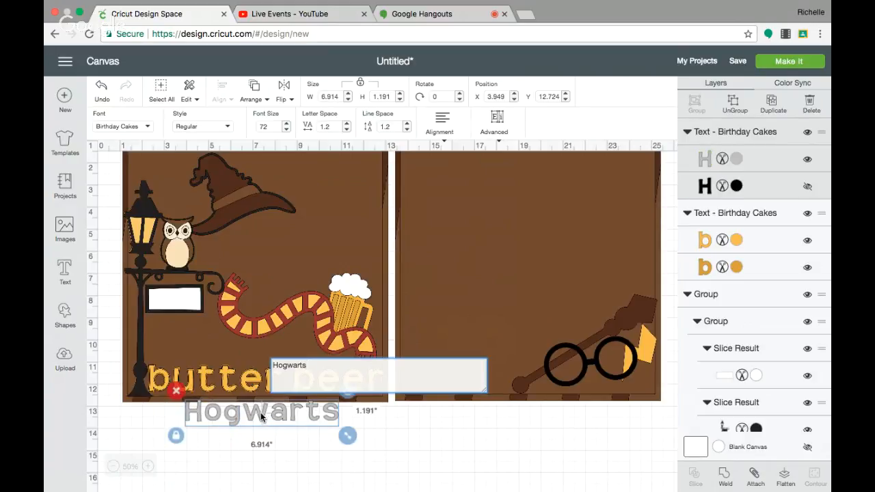
left_click(267, 418)
left_click_drag(267, 419, 491, 165)
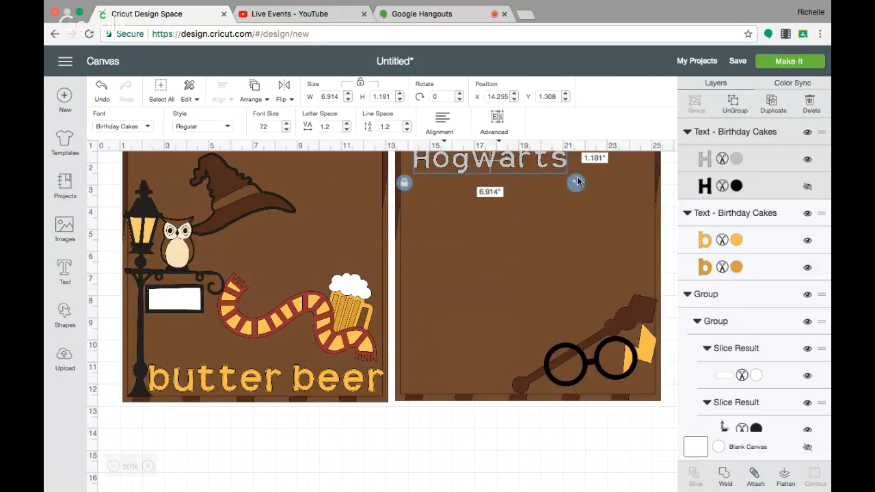
Step: Show the hidden black layer of the "Hogwarts" text and enlarge the title to about 10.576 by 1.894 inches across the page
left_click(807, 188)
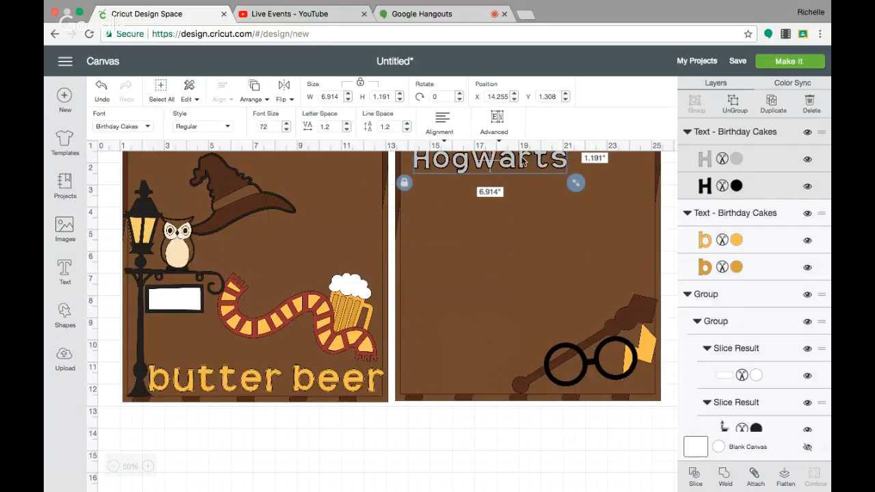
left_click_drag(521, 159, 519, 160)
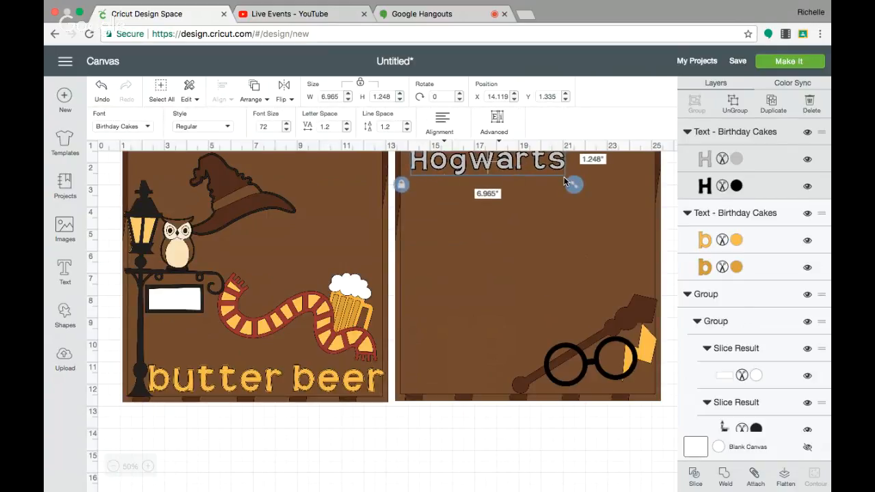
left_click_drag(564, 181, 654, 182)
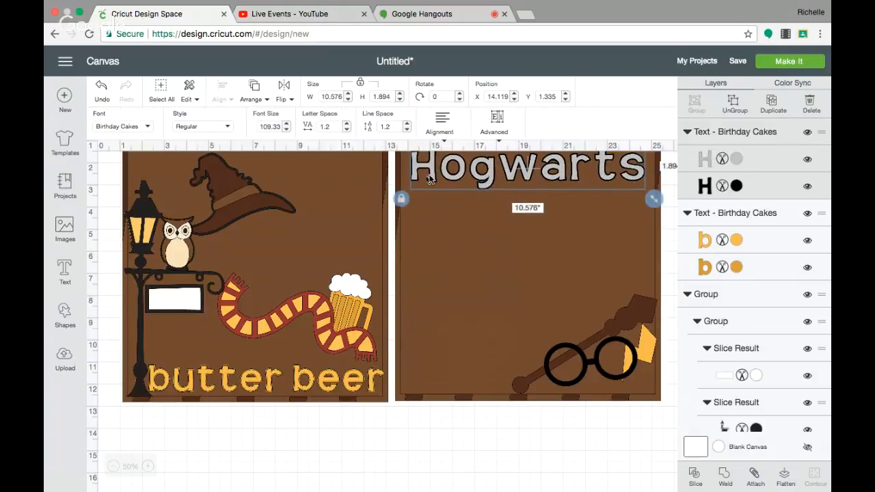
Step: Recolor the "Hogwarts" text with Candycorn on the gray front layer and dark gold #D69F18 on the black back layer
left_click(736, 159)
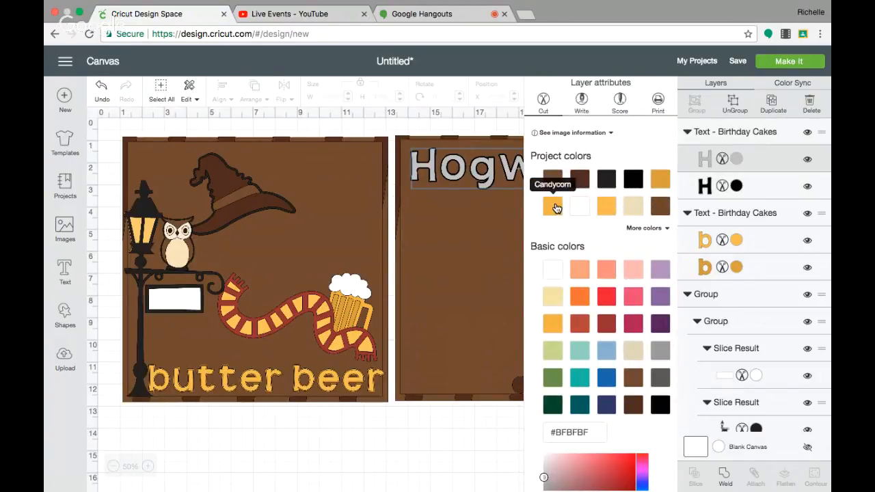
left_click(556, 208)
left_click(736, 188)
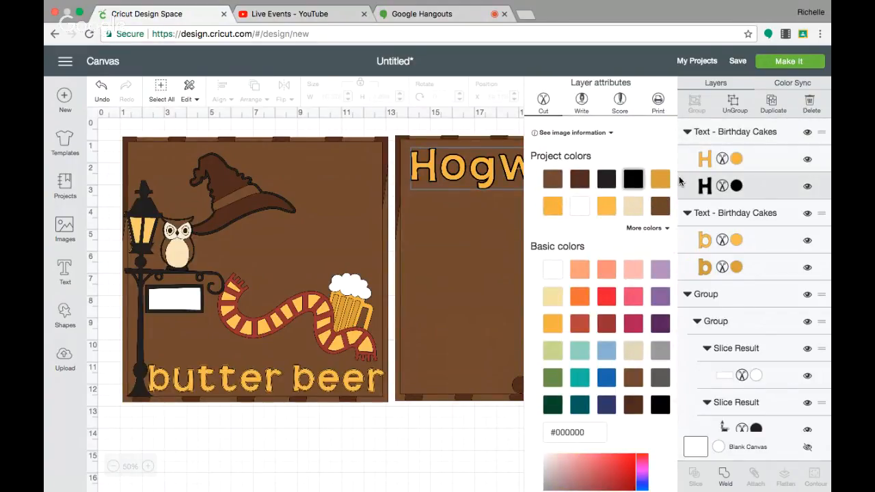
left_click(663, 180)
left_click(664, 180)
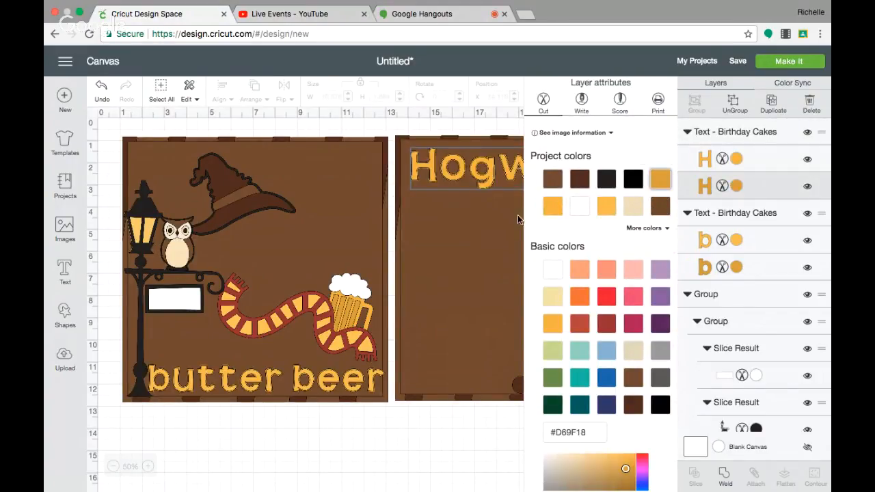
left_click(436, 476)
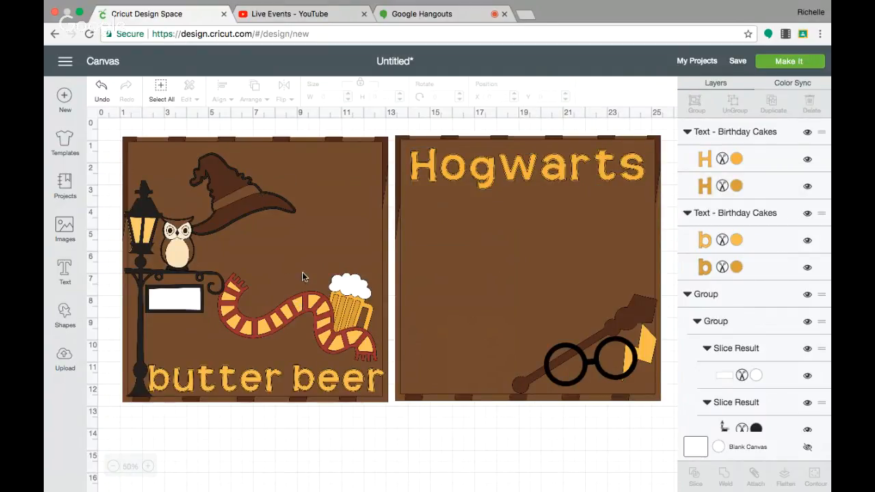
Step: Shrink the street lamp and owl group to about 3.475 by 7.472 inches and set it in the first page's lower-left corner
left_click(161, 270)
left_click_drag(235, 404, 200, 361)
left_click_drag(169, 276, 170, 324)
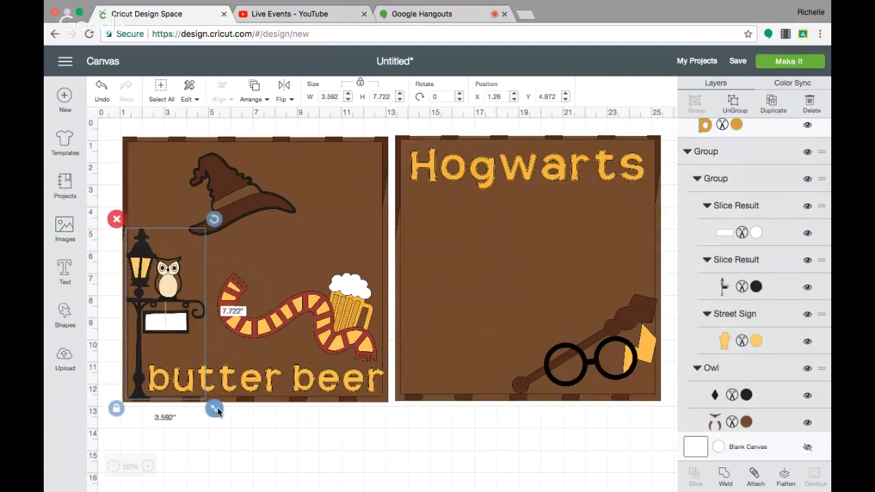
left_click_drag(214, 406, 211, 403)
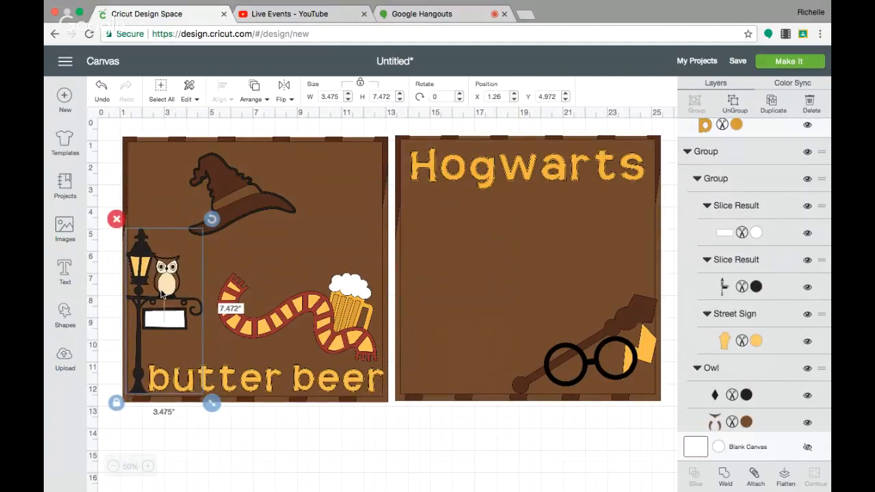
left_click_drag(162, 294, 160, 302)
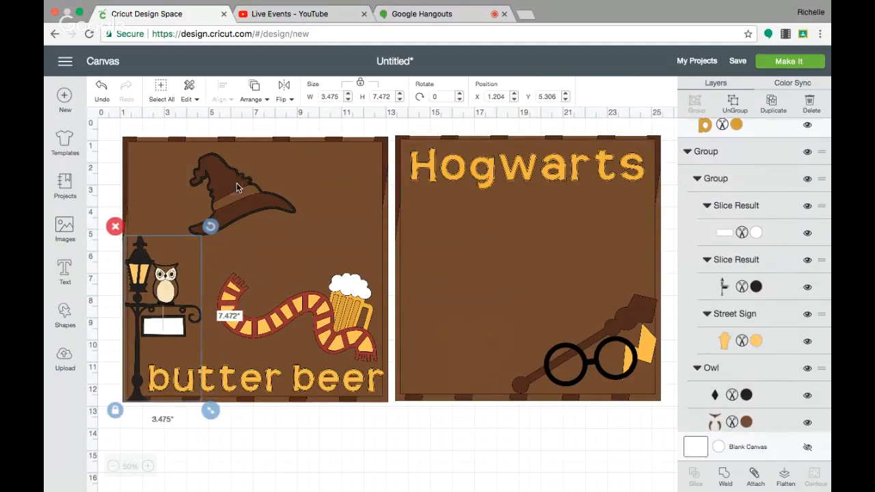
Step: Shrink the witch hat to about 3.813 by 2.929 inches and place it above the street lamp and owl
left_click_drag(237, 182, 196, 185)
left_click_drag(265, 241, 241, 224)
left_click_drag(196, 187, 204, 193)
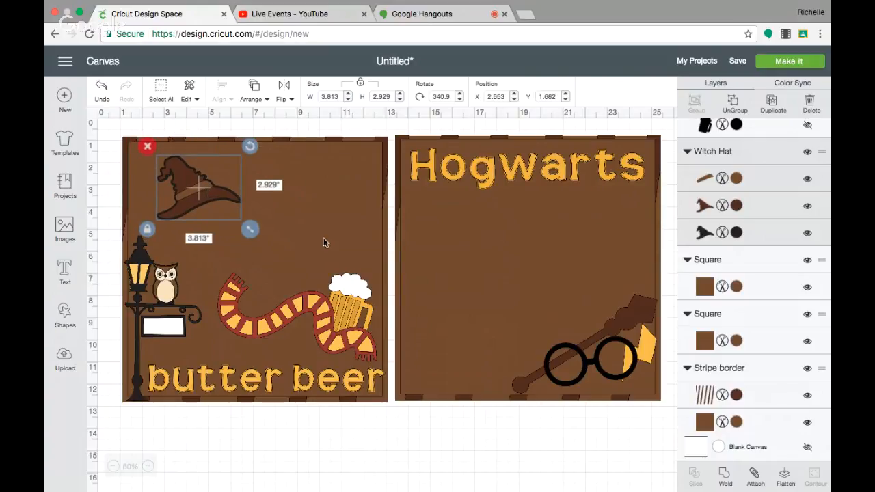
left_click(644, 352)
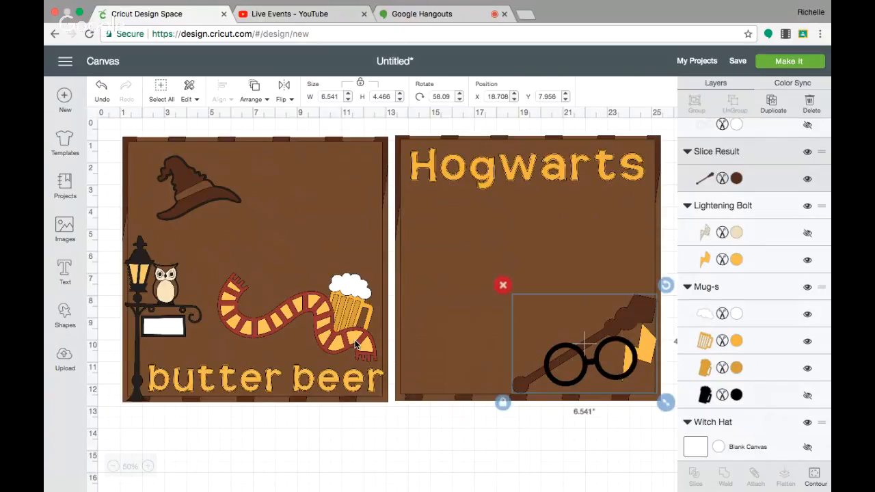
Step: Shrink the scarf to about 6.989 by 3.102 inches and the mug to about 1.841 by 2.525 inches, nesting them above "butter beer"
left_click(356, 345)
mouse_move(384, 260)
left_mouse_down()
mouse_move(383, 252)
mouse_move(382, 263)
left_mouse_up()
left_click(350, 277)
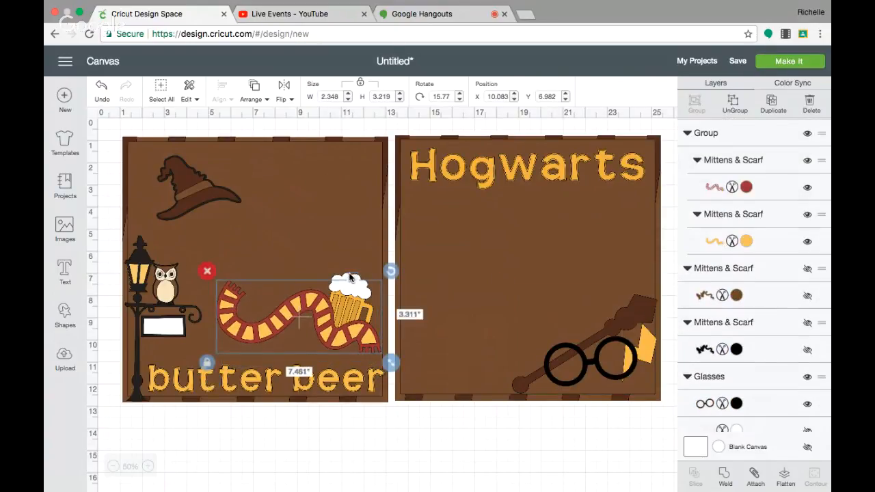
left_click_drag(387, 346, 376, 329)
left_click(352, 296)
left_click_drag(351, 296, 351, 299)
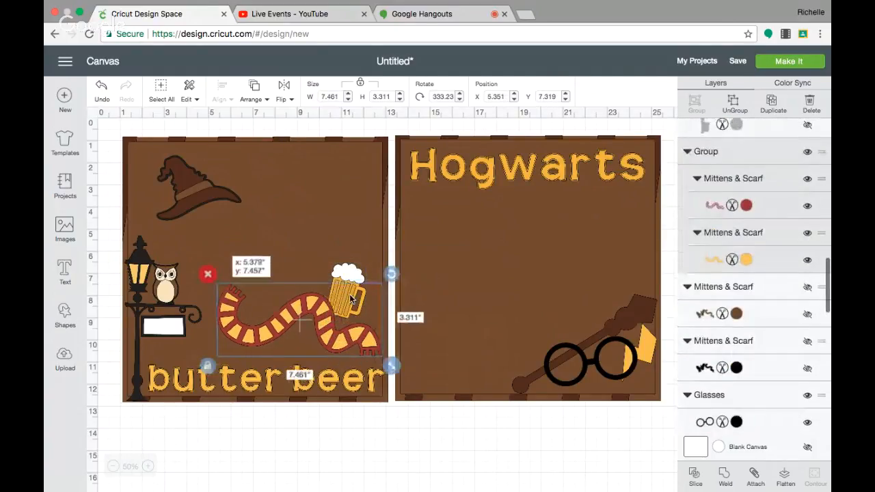
left_click_drag(391, 365, 355, 338)
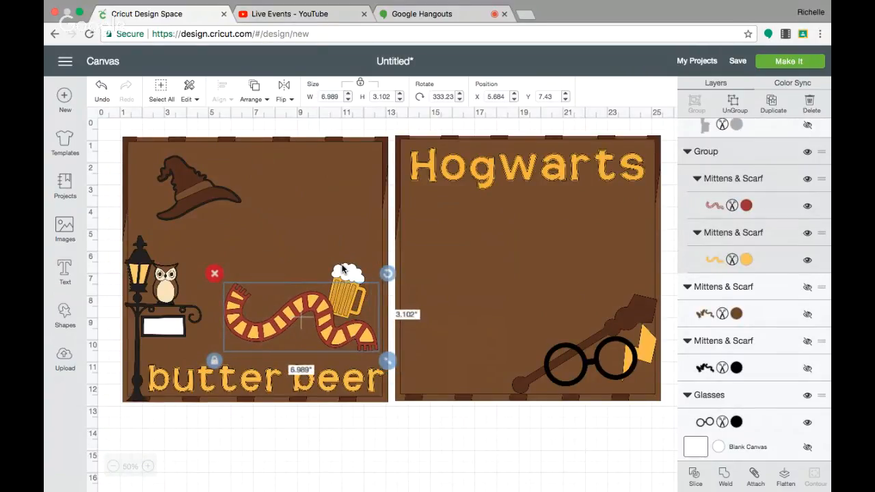
left_click_drag(344, 269, 345, 278)
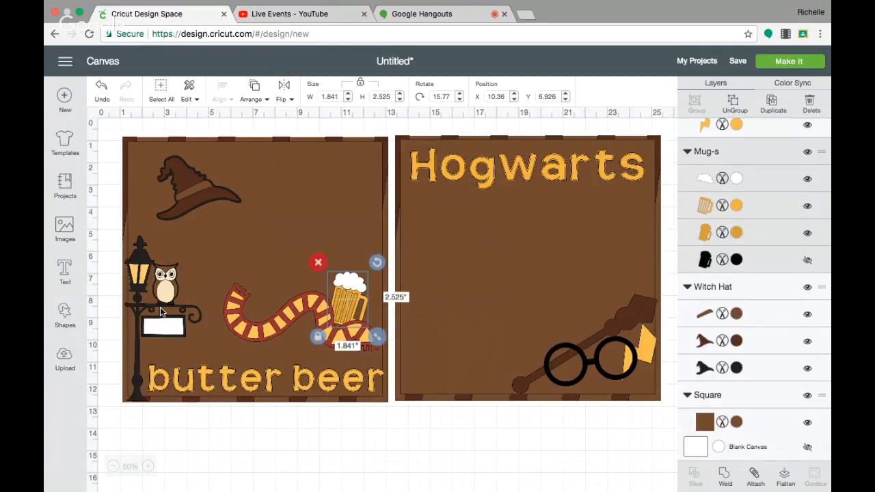
Step: Add the text "Privet Drive" in the Birthday Cakes font below the first page
left_click(65, 270)
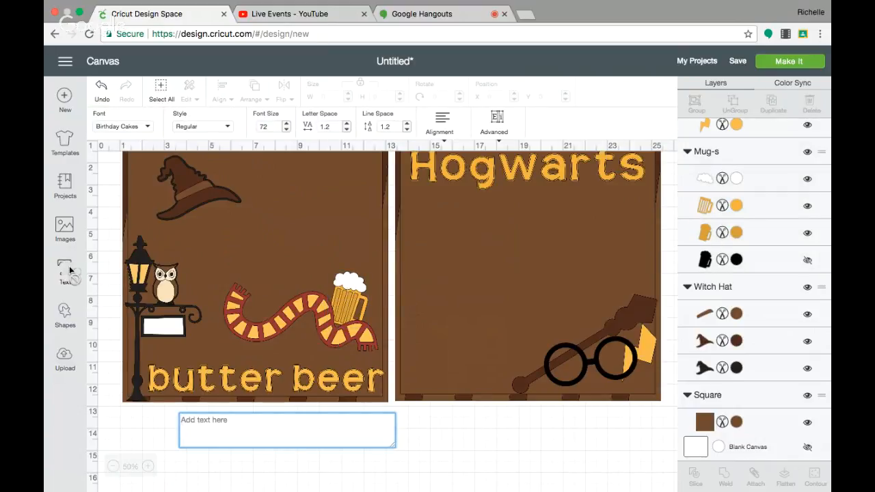
type("pr")
key("BackSpace")
key("BackSpace")
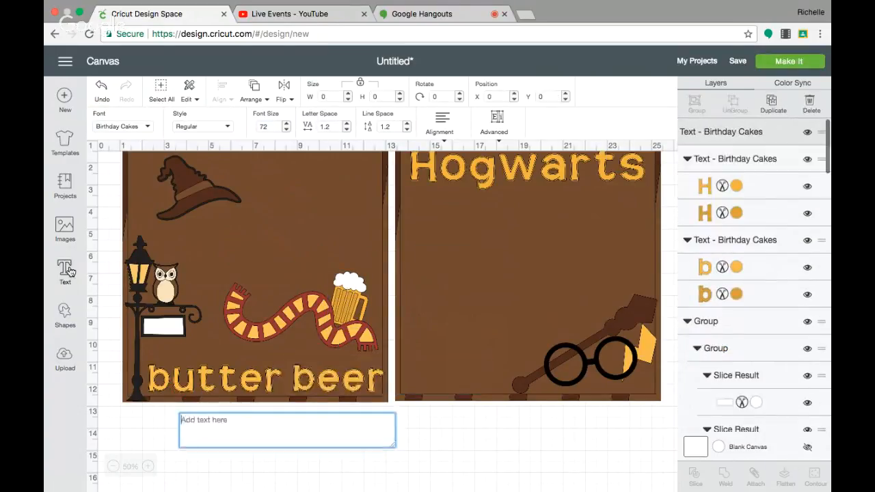
type("Privet Drive")
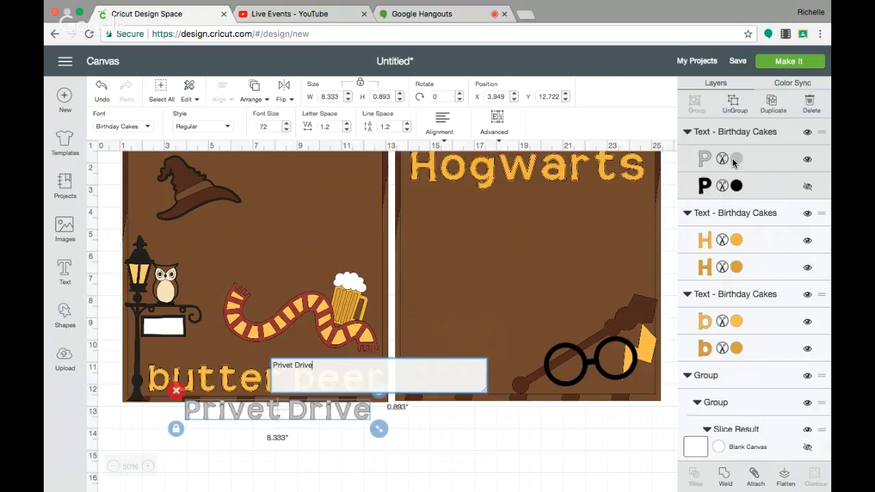
Step: Recolor the gray front layer of the "Privet Drive" text to Black
left_click(735, 163)
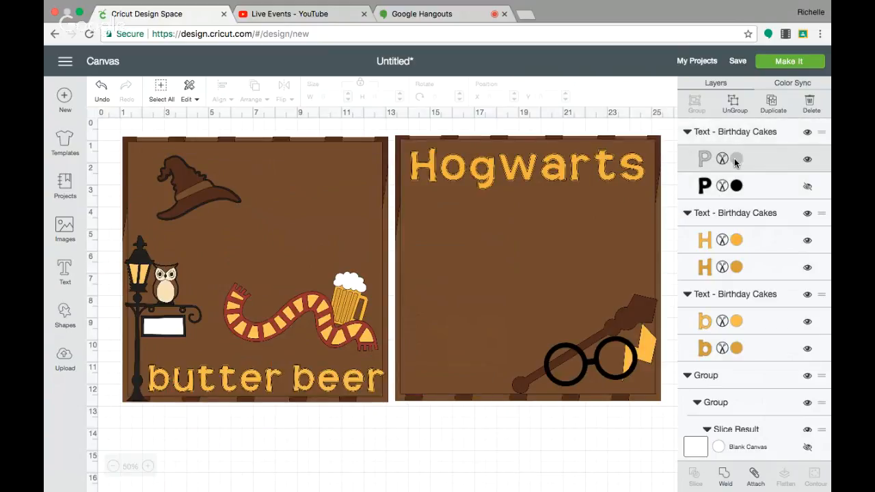
left_click(735, 159)
left_click(633, 180)
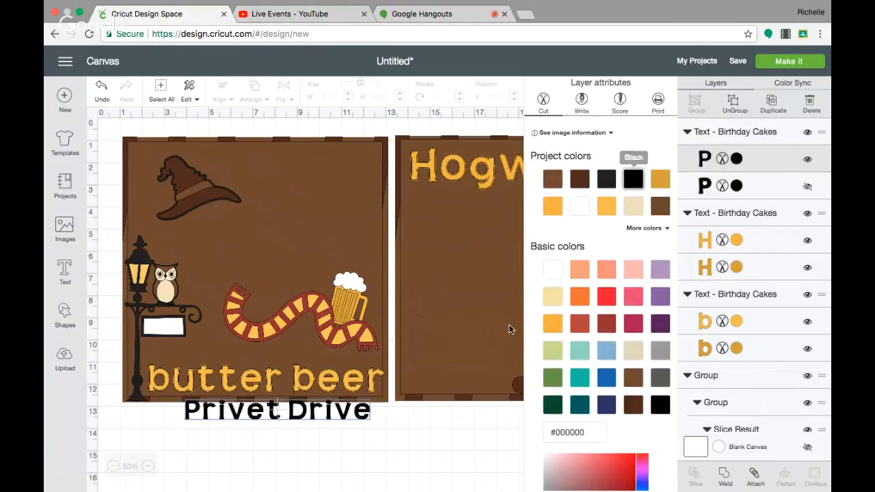
Step: Shrink the "Privet Drive" text to a font size of about 22.32 and fit it inside the lamp's white street sign
left_click(350, 419)
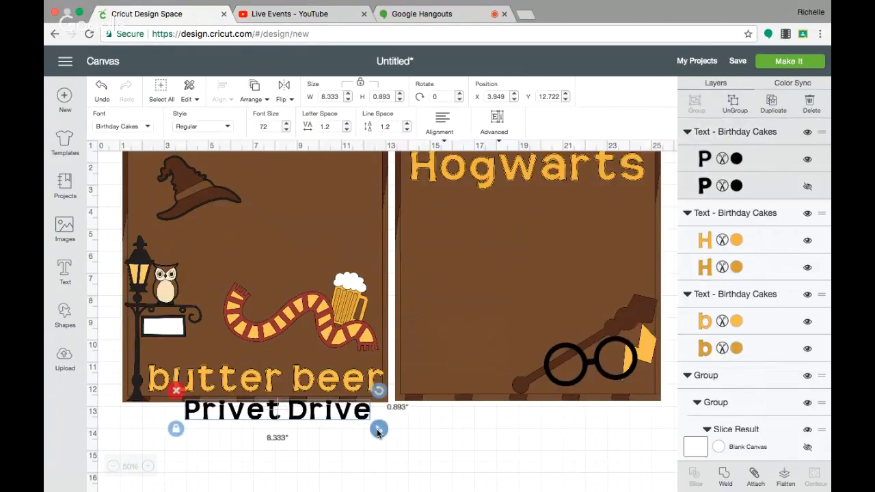
left_click_drag(378, 432, 220, 402)
left_click(220, 447)
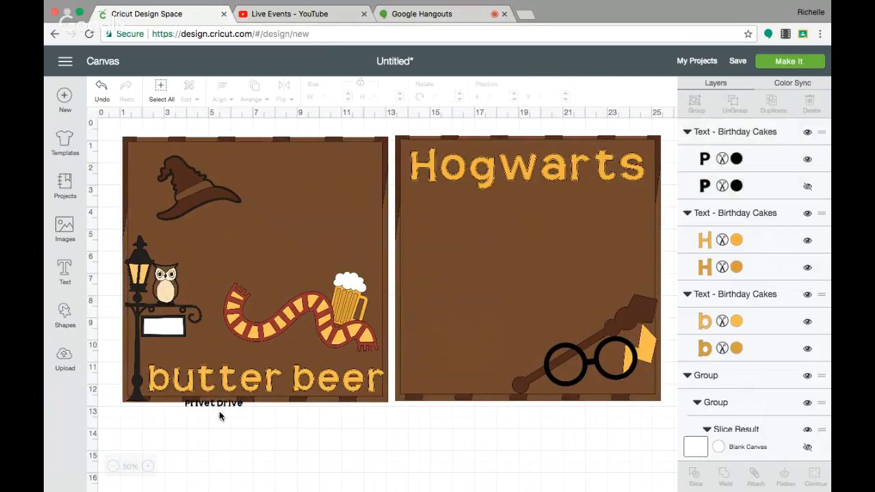
left_click(219, 402)
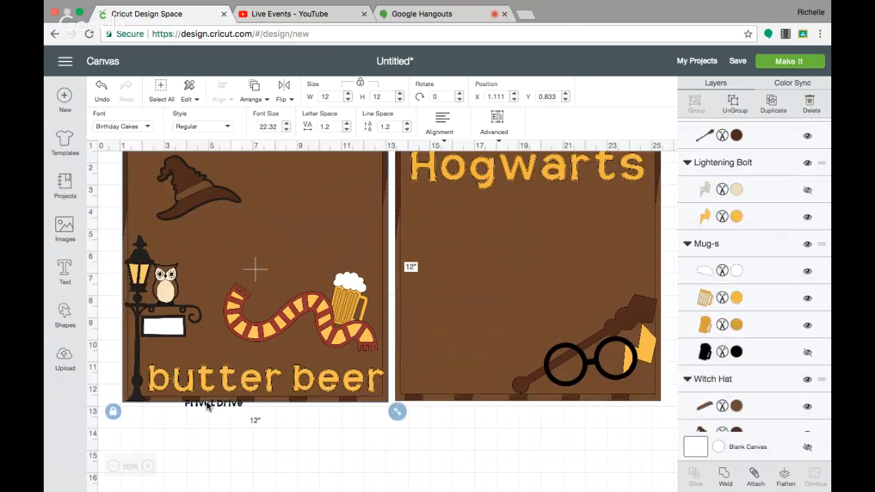
left_click_drag(209, 407, 164, 316)
mouse_move(166, 321)
left_mouse_down()
mouse_move(201, 329)
mouse_move(169, 321)
left_mouse_up()
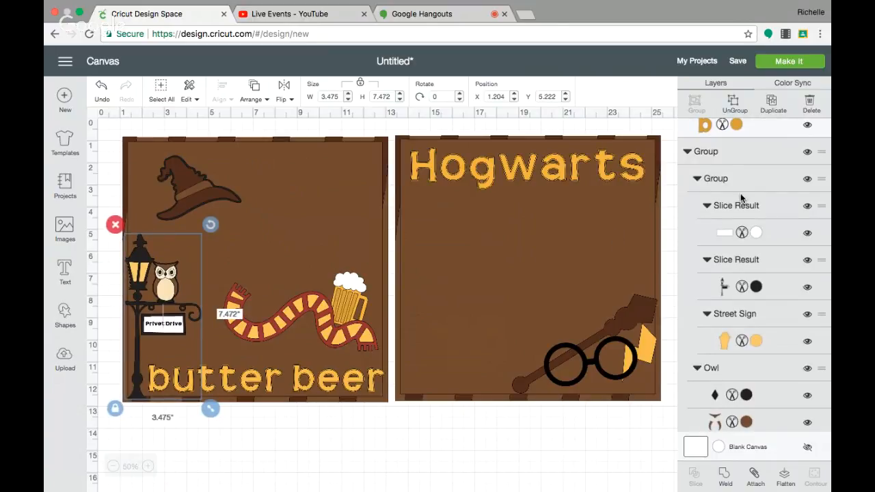
Step: Change the visible "Privet Drive" layer from cutting to writing with the Black 0.3 Tip pen
scroll(741, 197, "up", 3)
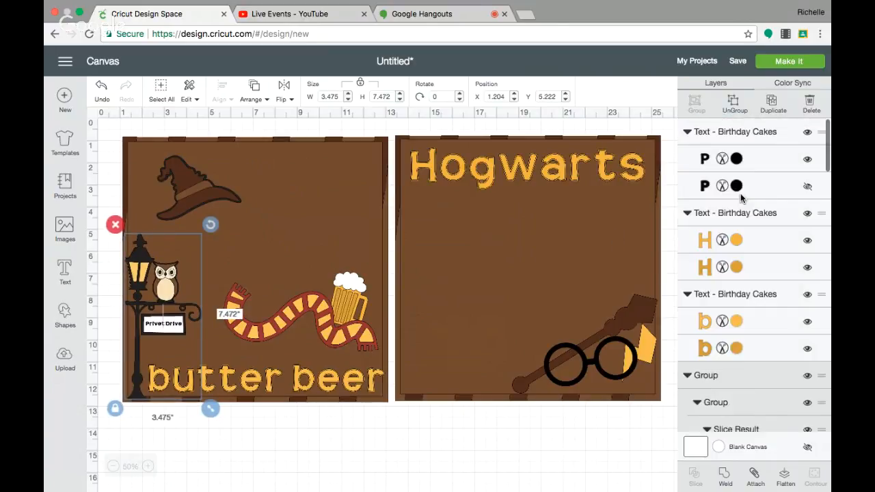
left_click(735, 159)
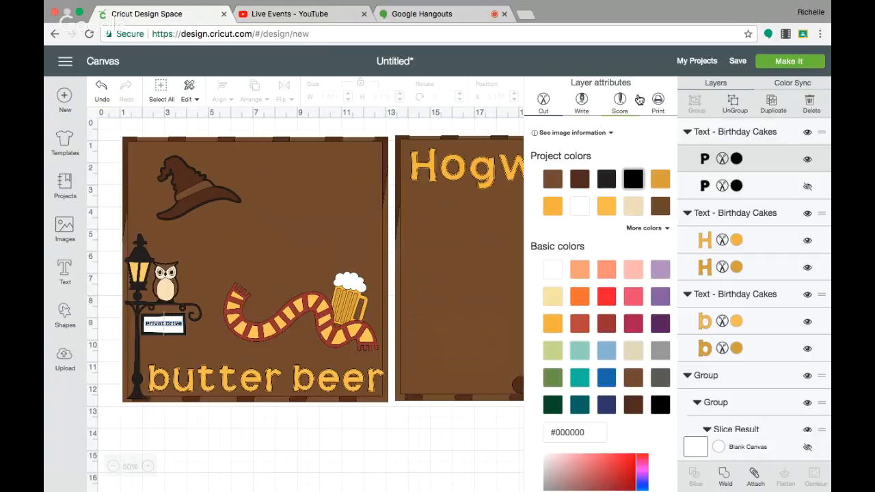
left_click(582, 103)
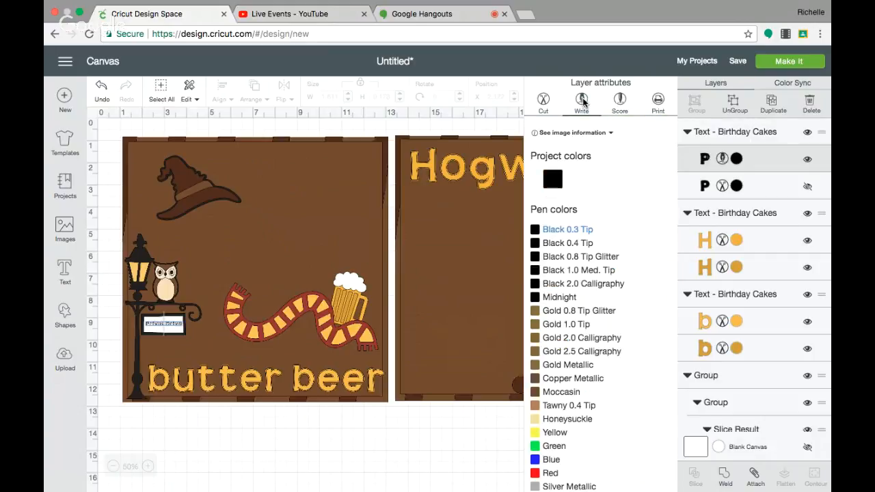
Step: Delete the layered "Privet Drive" text from the lamp's white street sign
left_click(170, 326)
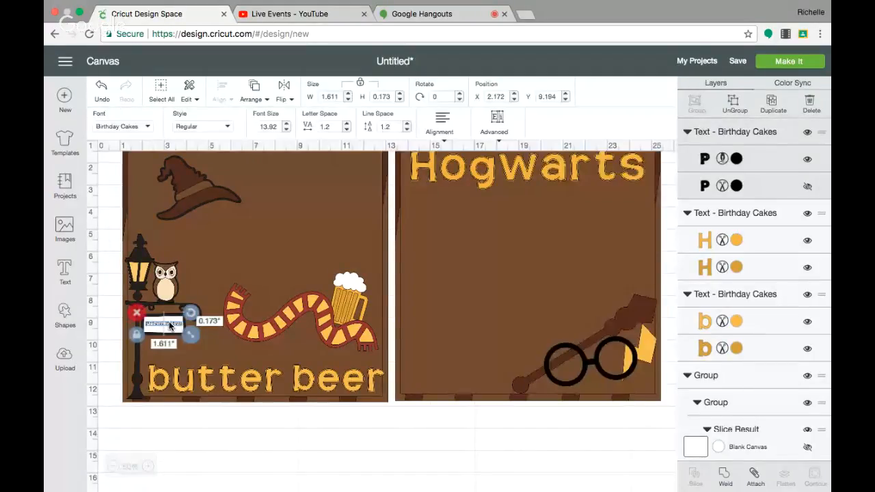
mouse_move(190, 336)
left_mouse_down()
mouse_move(301, 347)
mouse_move(231, 354)
mouse_move(181, 341)
left_mouse_up()
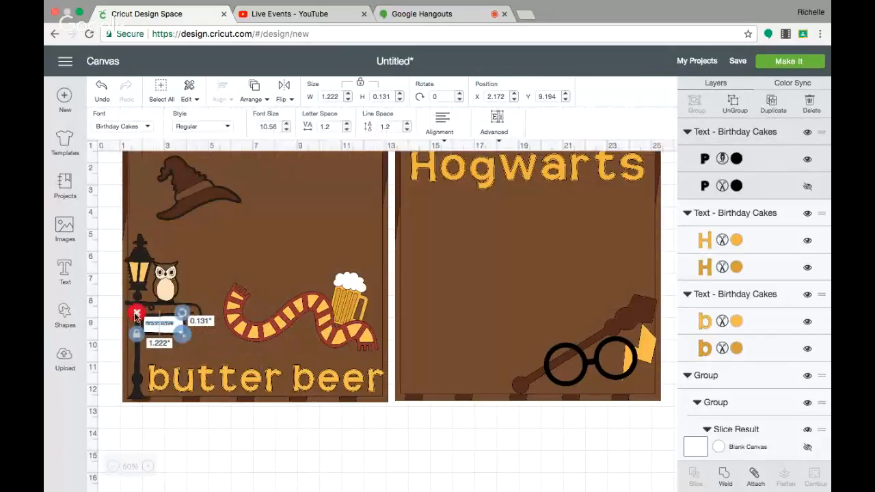
left_click(328, 202)
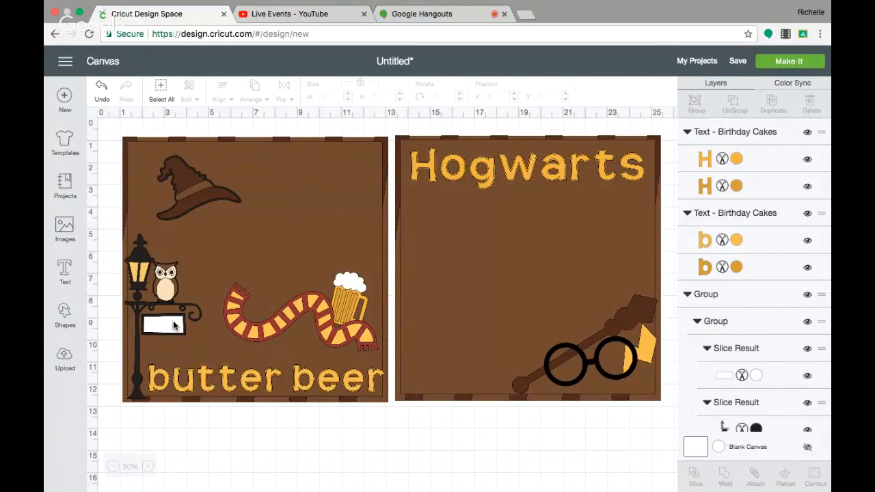
Step: Add a new text object reading "Privet Drive" below the first page
left_click(65, 269)
type("P")
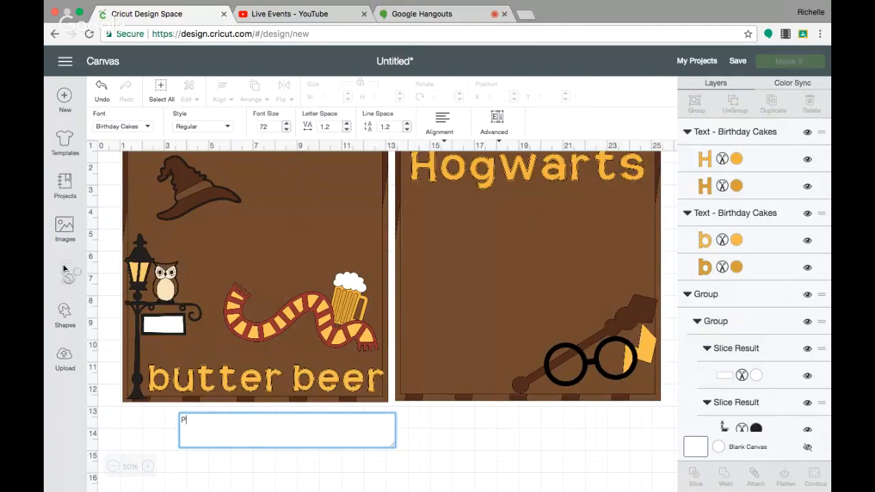
type("rivet Drive")
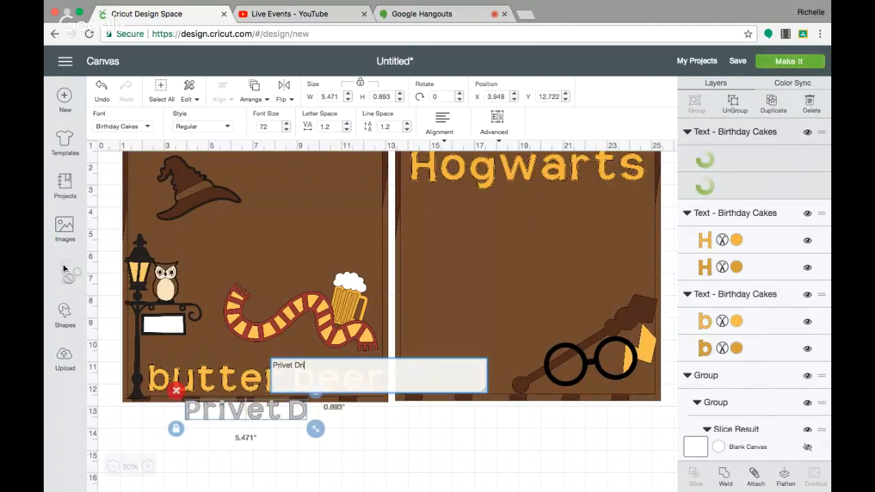
Step: Clear the "birthday" font search and filter the Cricut fonts to Writing fonts
left_click(130, 128)
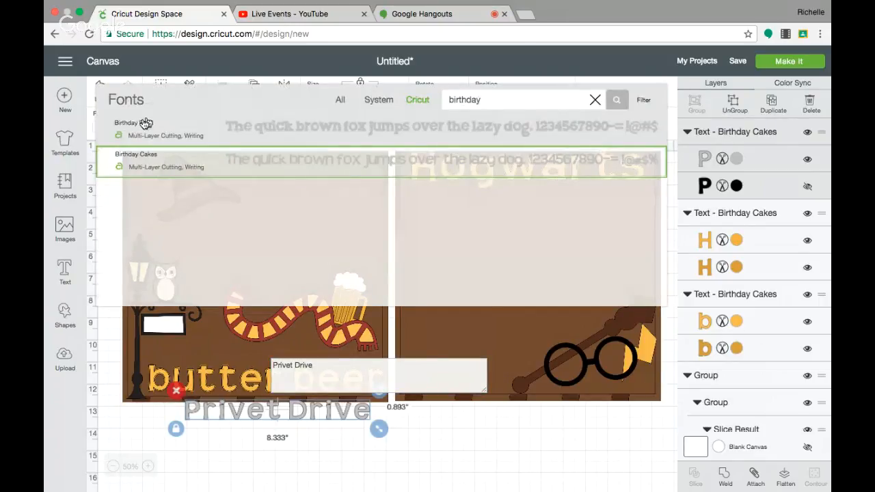
left_click(448, 100)
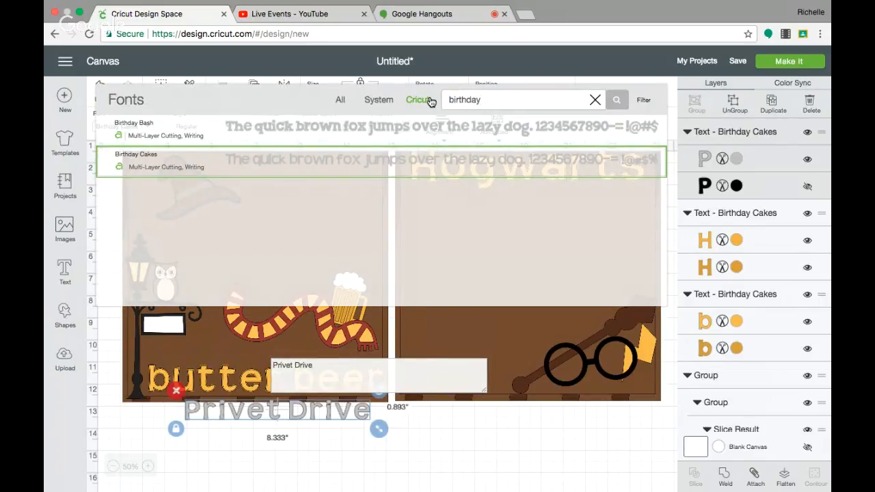
left_click_drag(484, 99, 432, 101)
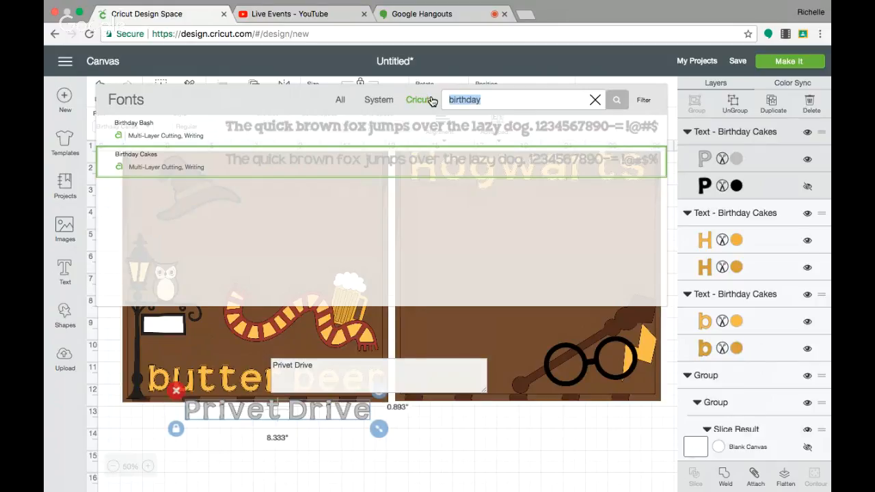
key("BackSpace")
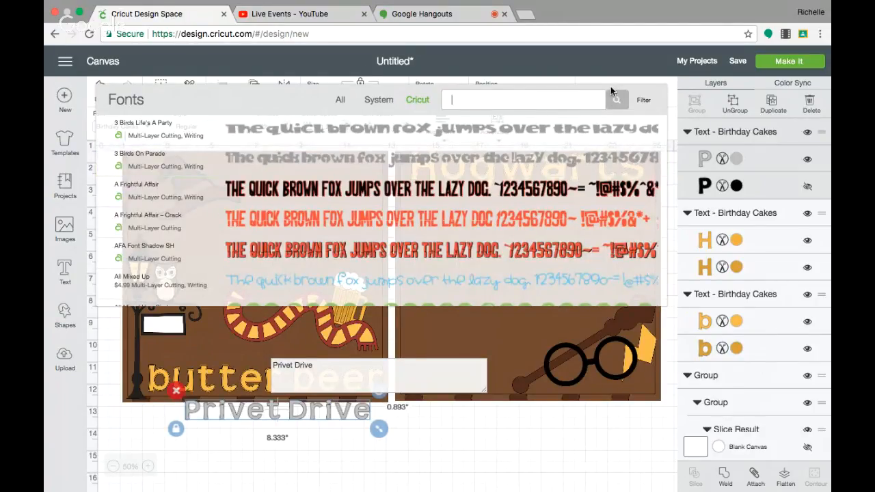
left_click(645, 103)
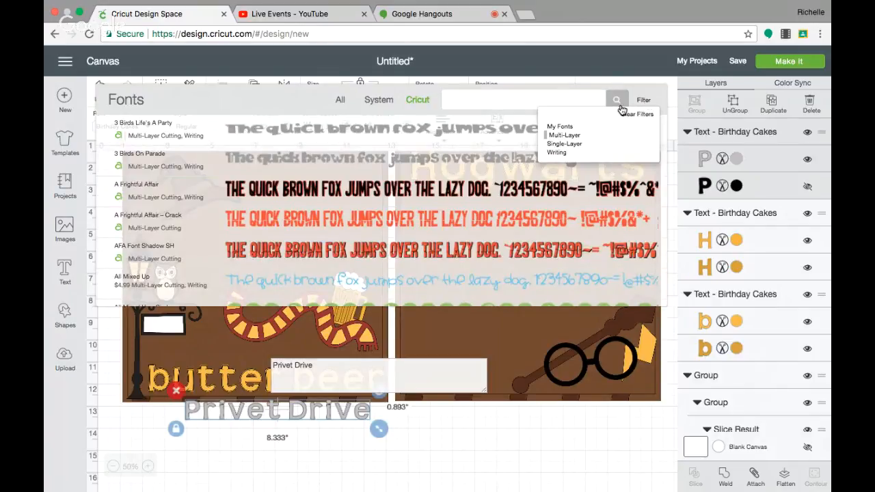
left_click(567, 153)
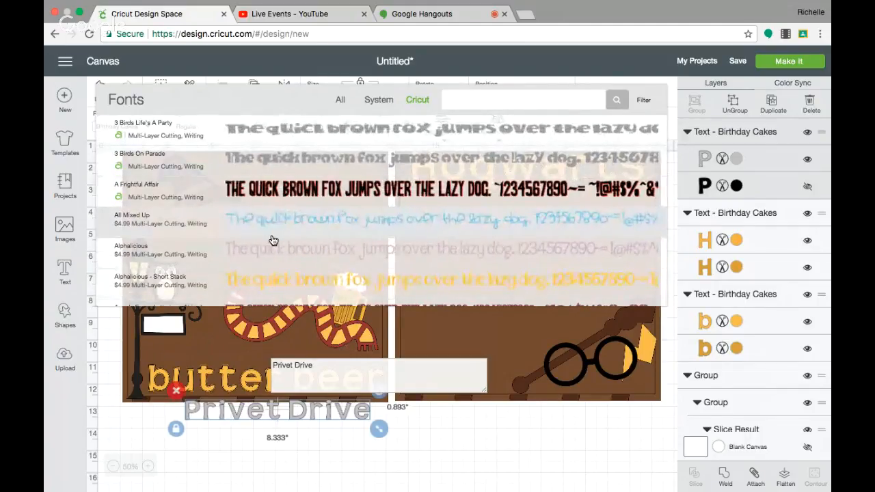
Step: Apply the Birthday Cakes font in its Writing style to the new "Privet Drive" text
scroll(273, 240, "down", 5)
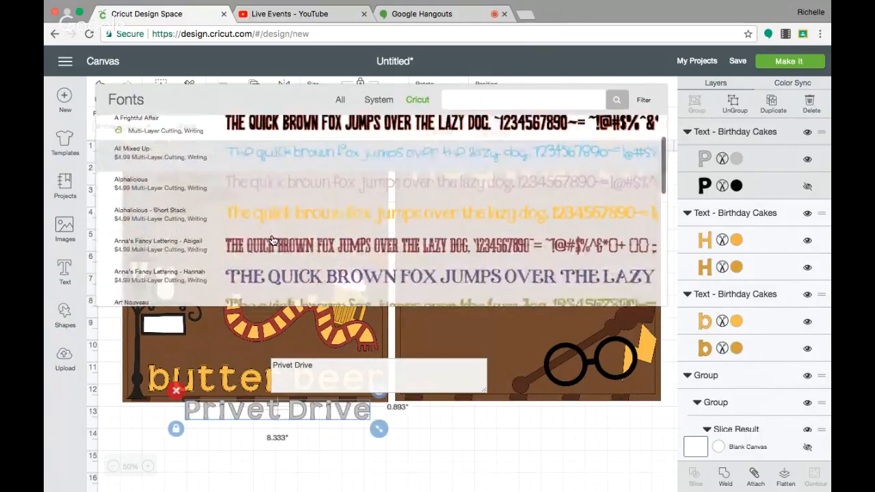
scroll(273, 240, "down", 5)
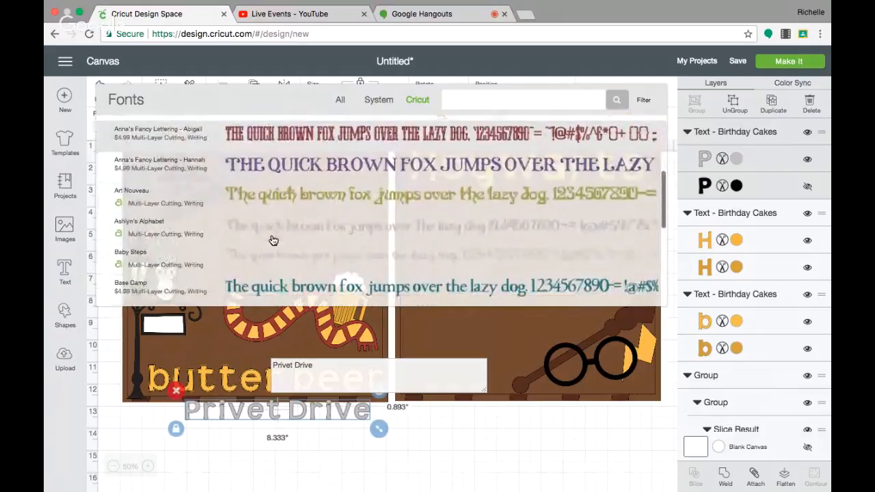
scroll(273, 240, "down", 1)
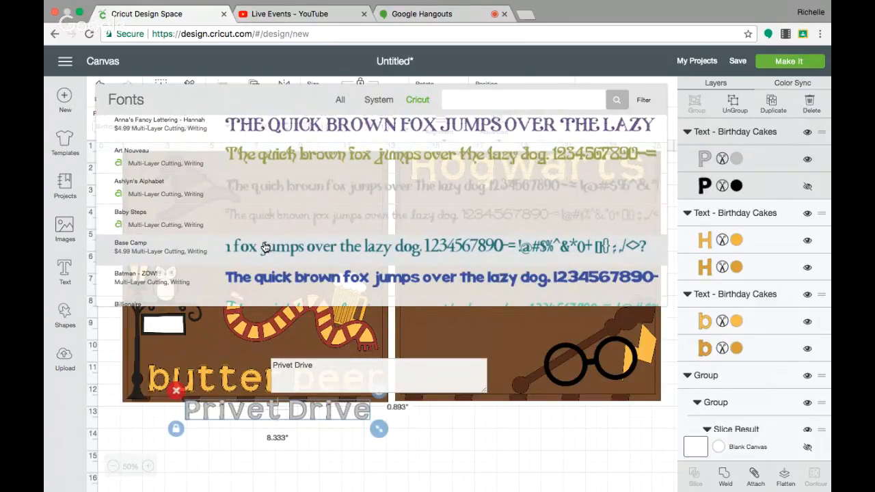
scroll(265, 247, "down", 4)
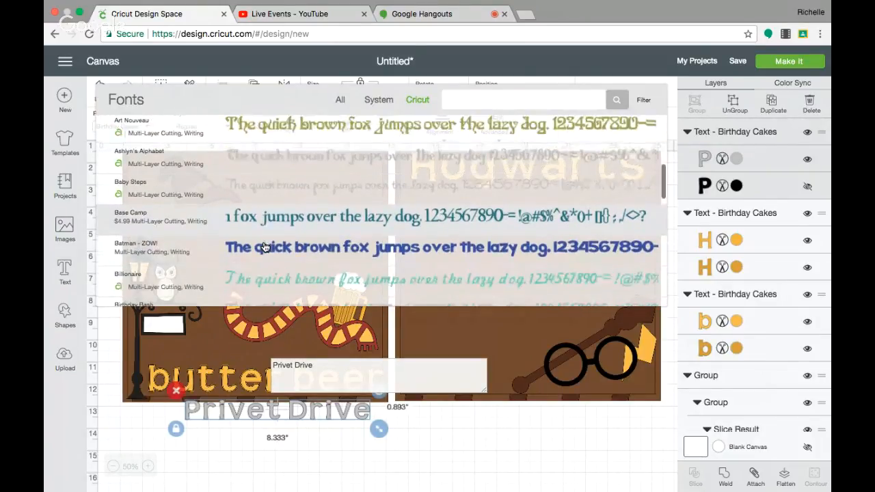
scroll(265, 246, "down", 1)
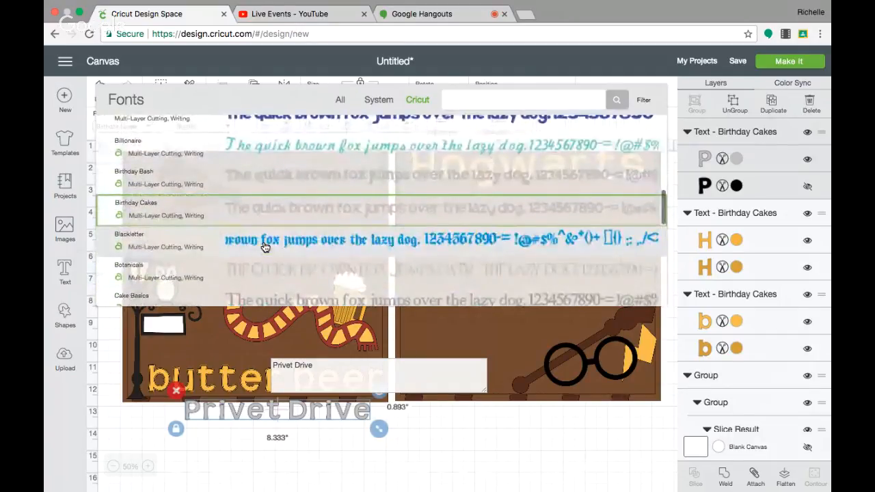
scroll(265, 246, "up", 1)
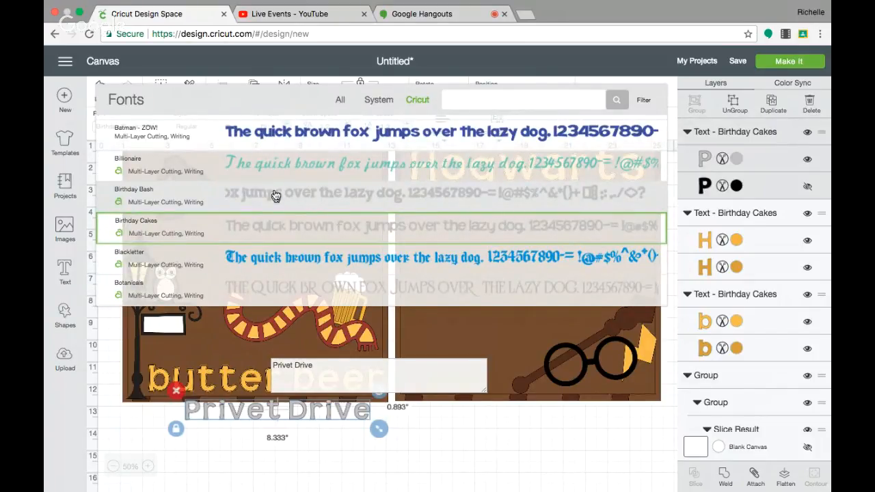
left_click(265, 223)
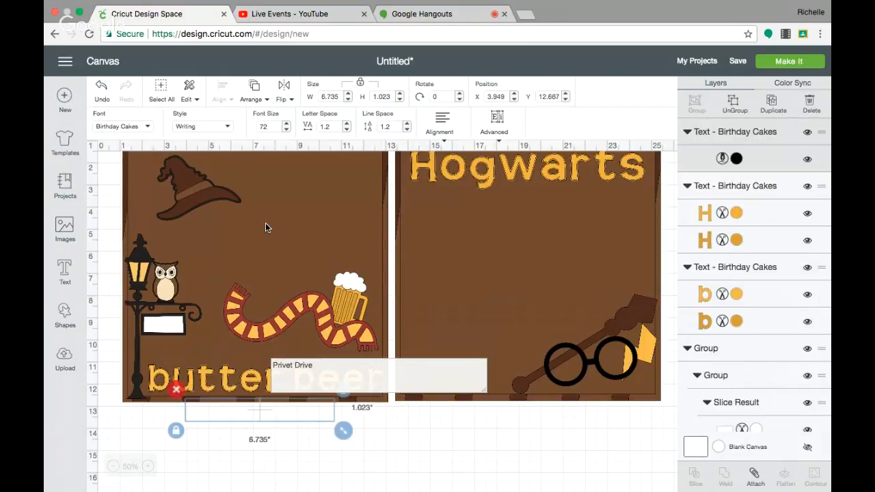
Step: Move the "Privet Drive" text clear of the first page's lower edge and enlarge it to about 13.8 inches wide
left_click(264, 419)
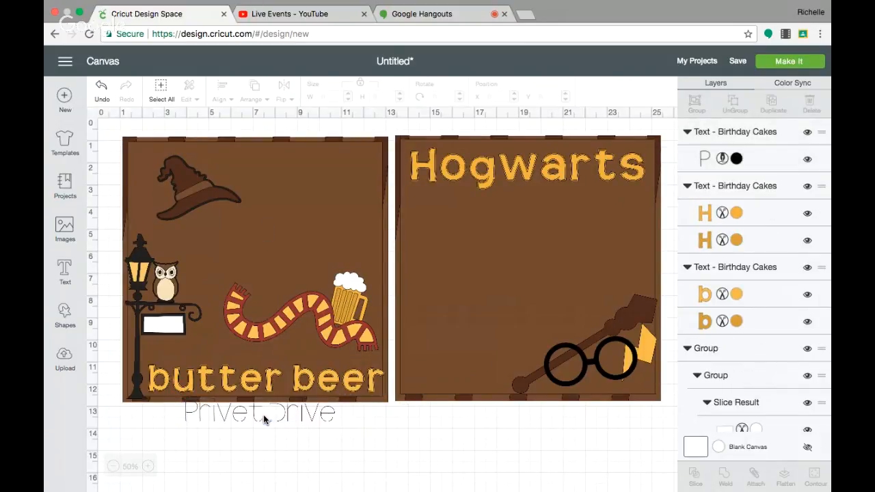
left_click(211, 413)
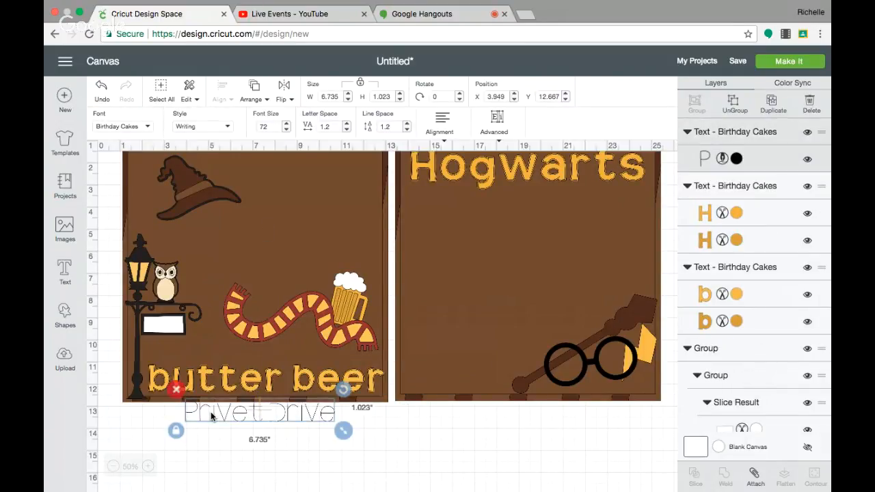
left_click_drag(212, 415, 222, 435)
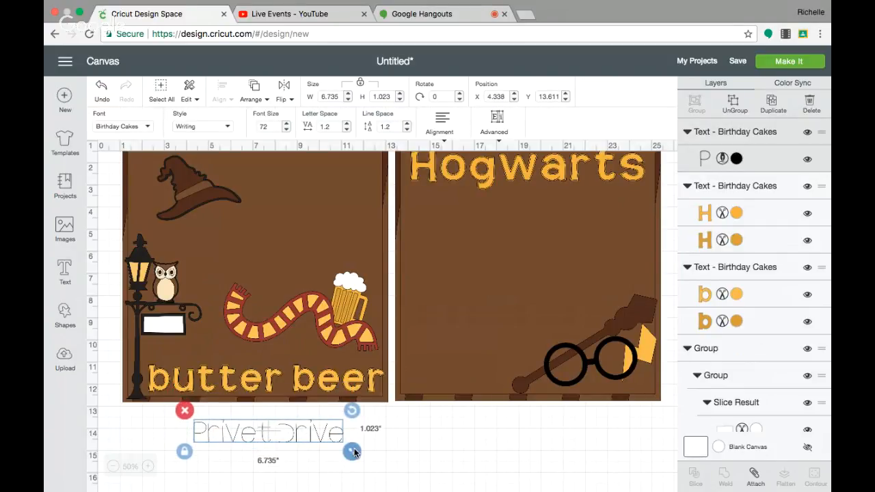
left_click_drag(352, 451, 509, 477)
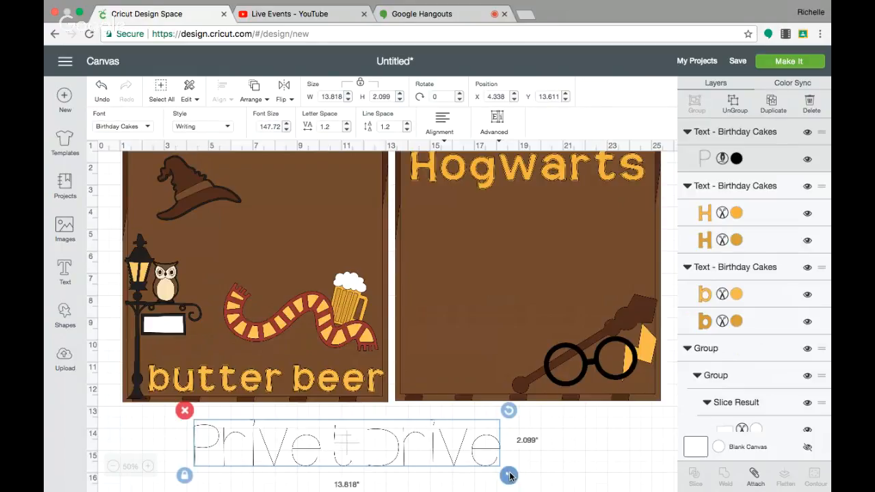
Step: Shrink the "Privet Drive" writing text and fit it inside the lamp's white street sign
mouse_move(509, 476)
left_mouse_down()
mouse_move(392, 452)
mouse_move(340, 427)
mouse_move(257, 421)
mouse_move(213, 403)
mouse_move(200, 375)
left_mouse_up()
left_click(209, 421)
left_click_drag(208, 421, 154, 326)
left_click_drag(203, 343, 189, 340)
left_click(193, 487)
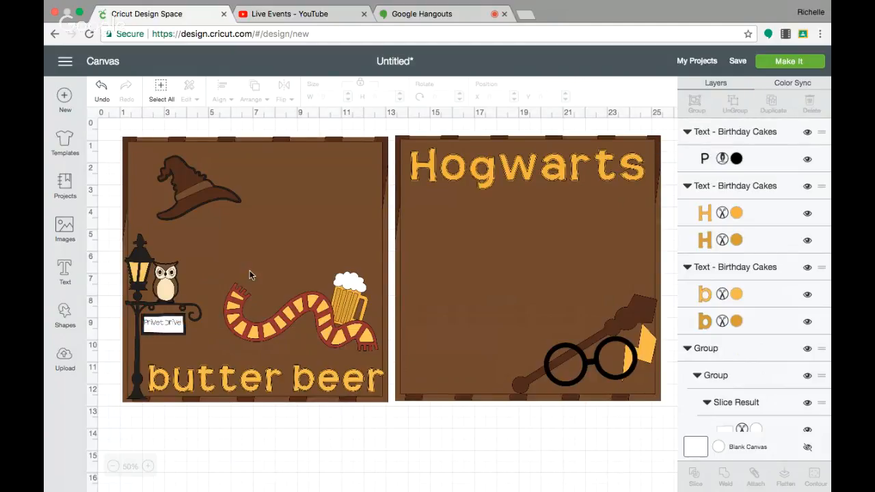
Step: Set the pen color of the "Privet Drive" writing layer to Midnight
left_click(736, 159)
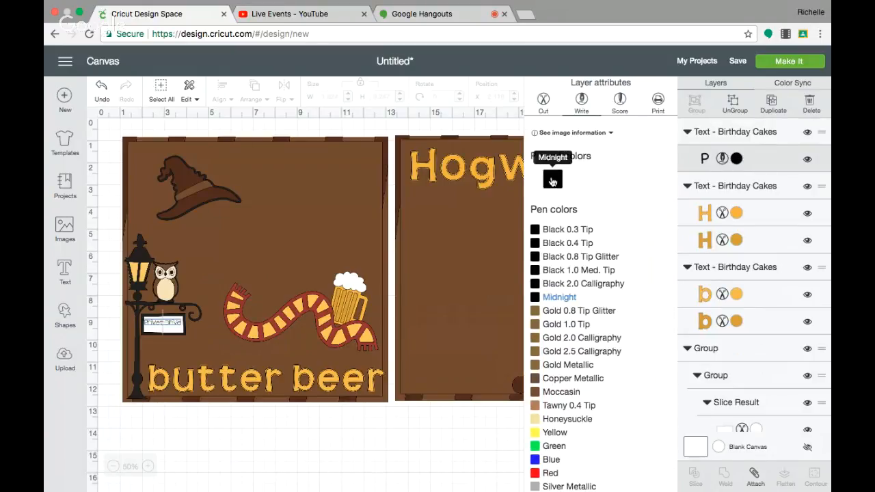
left_click(567, 300)
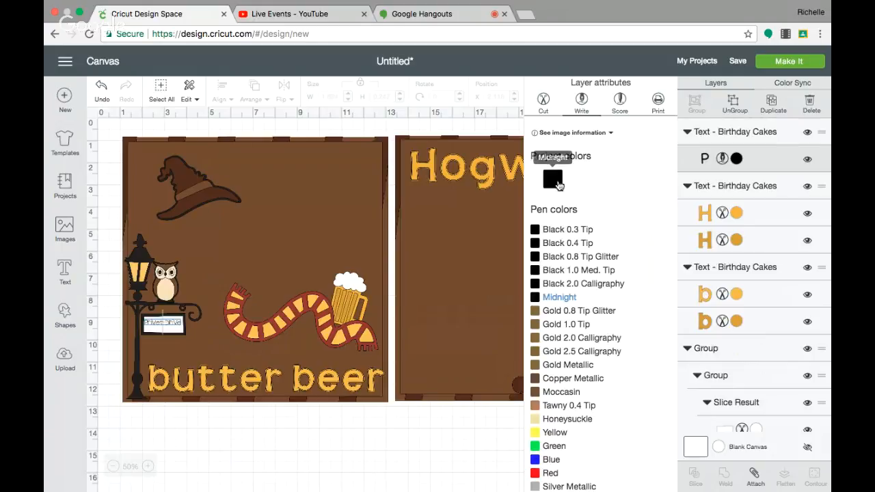
left_click(322, 427)
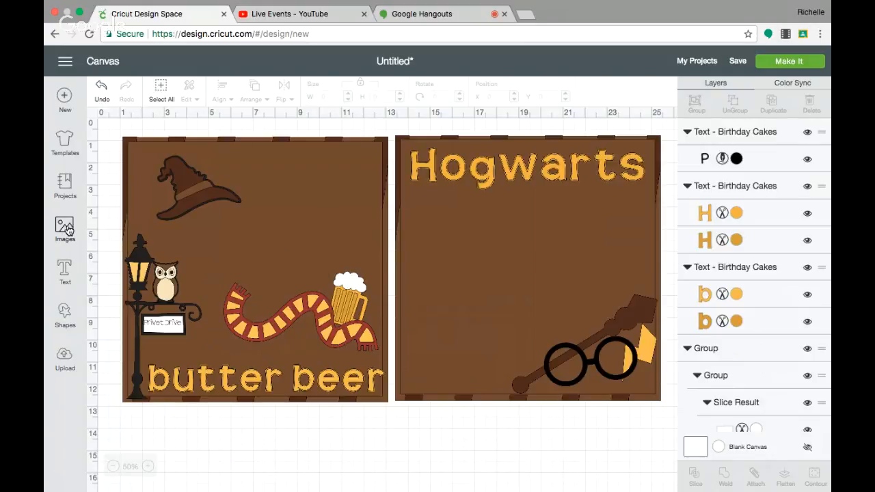
Step: Insert a square shape and move it to the middle of the first page, beside the hat
left_click(65, 311)
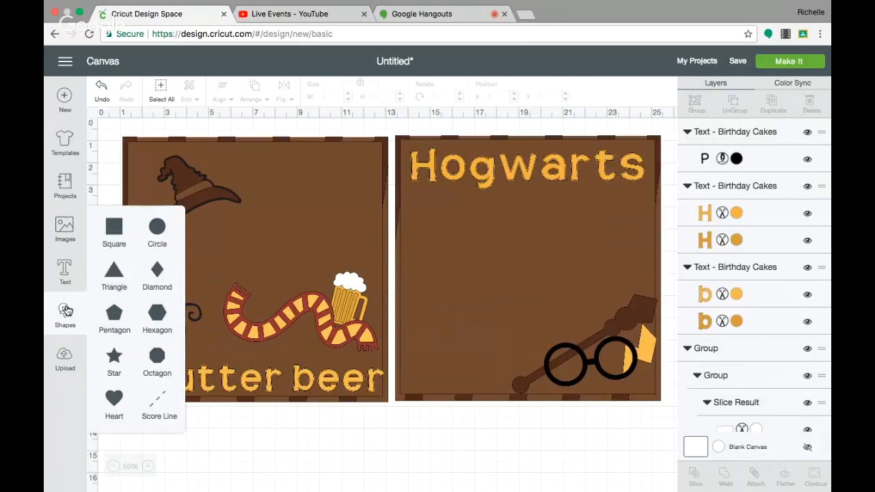
left_click(118, 228)
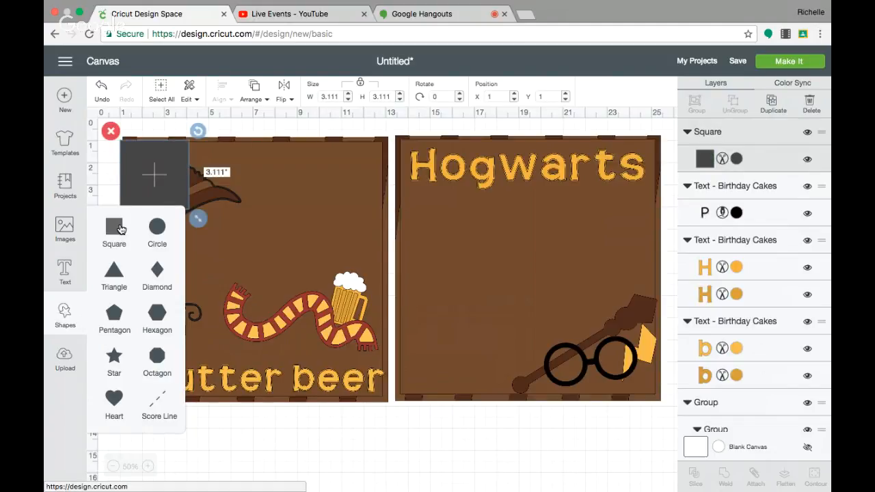
left_click_drag(155, 168, 249, 229)
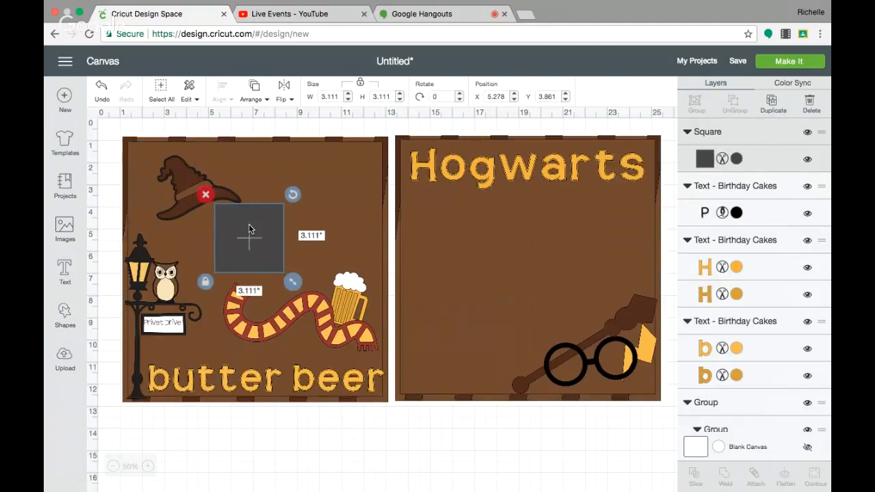
Step: Size the square 6 inches wide by 4 inches high, with its proportions unlocked
left_click(339, 96)
type("6")
left_click(360, 83)
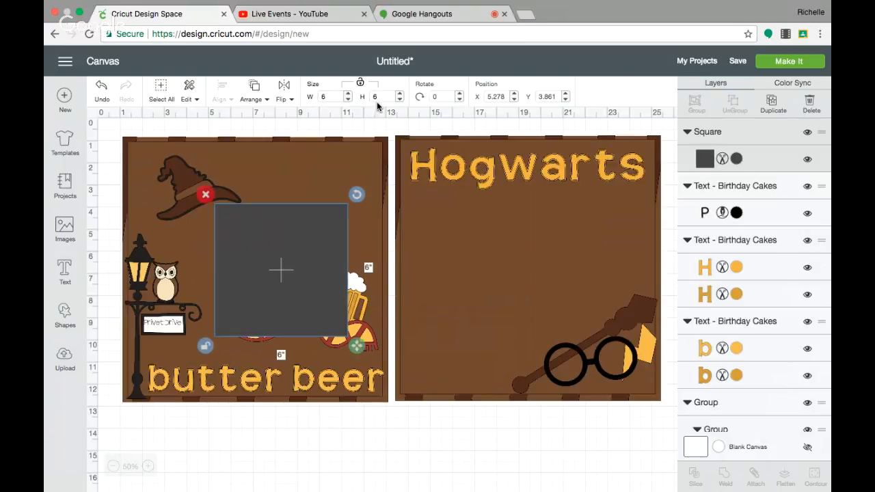
left_click(382, 97)
key("Return")
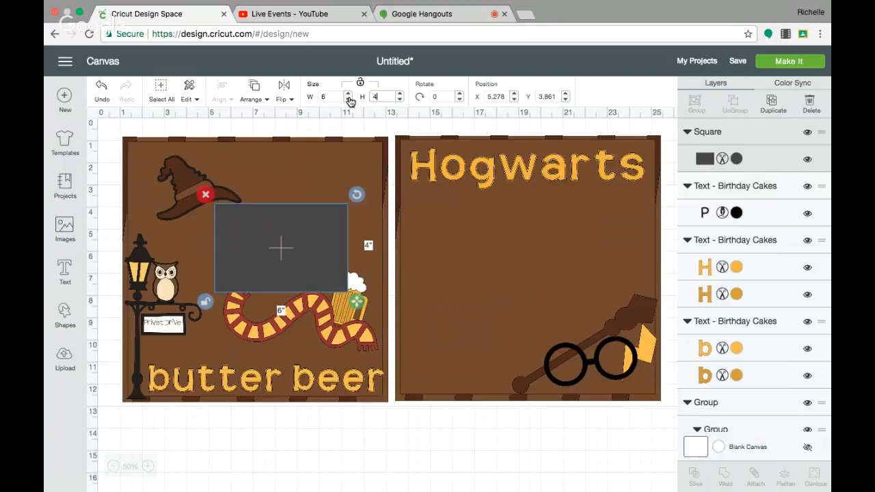
Step: Resize the rectangle to 4 inches wide by 6 inches high and move it closer to the owl, just below the hat
left_click(334, 96)
type("4")
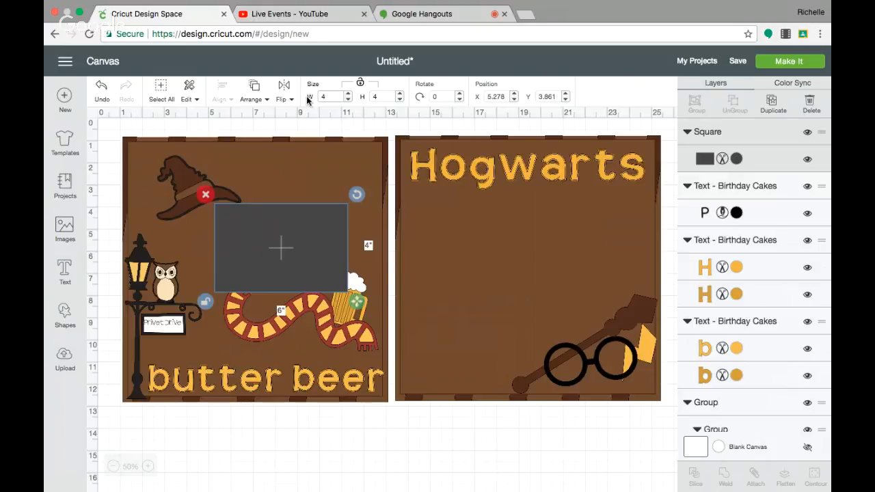
left_click(382, 96)
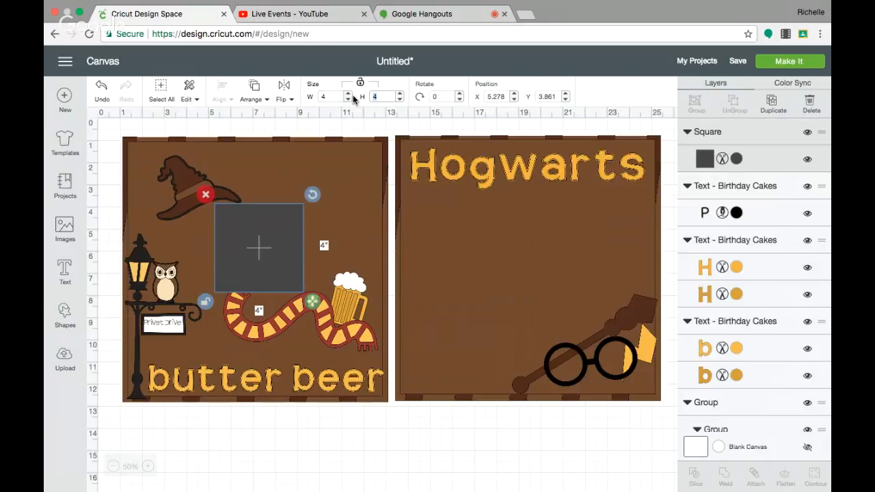
key("Return")
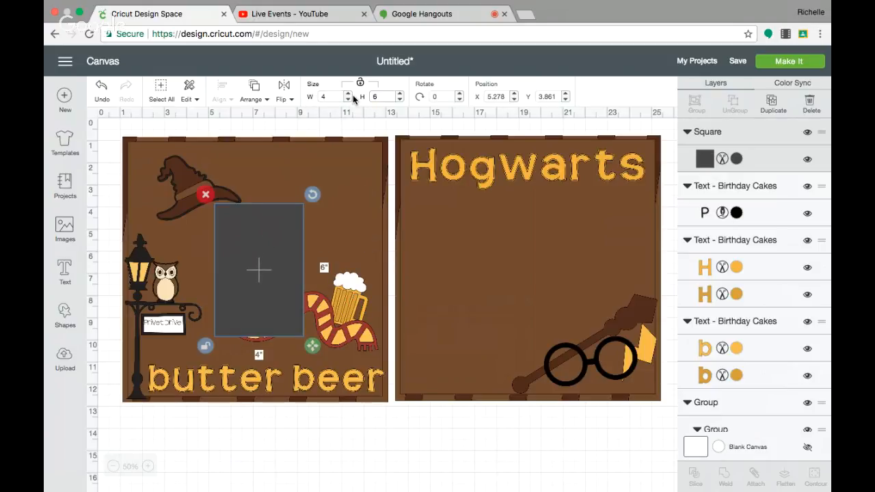
left_click_drag(277, 242, 243, 233)
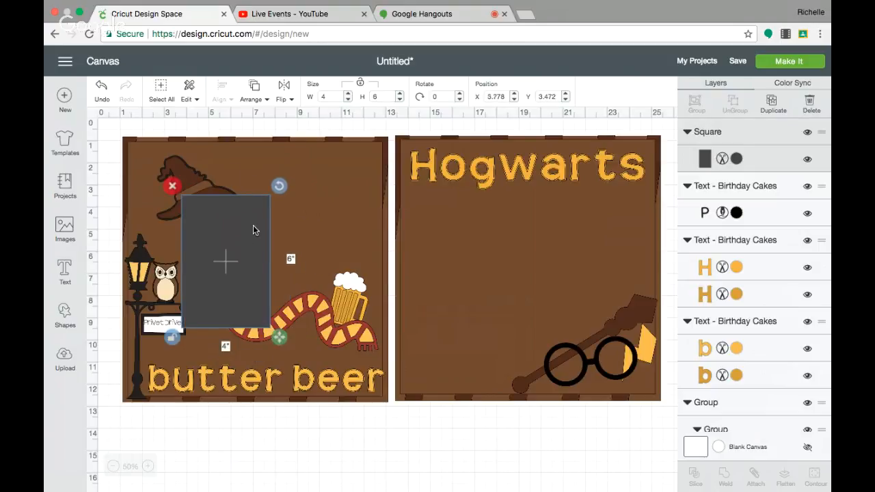
Step: Rotate the rectangle about 13° counterclockwise and reposition it just below the hat, beside the owl
left_click_drag(279, 185, 264, 179)
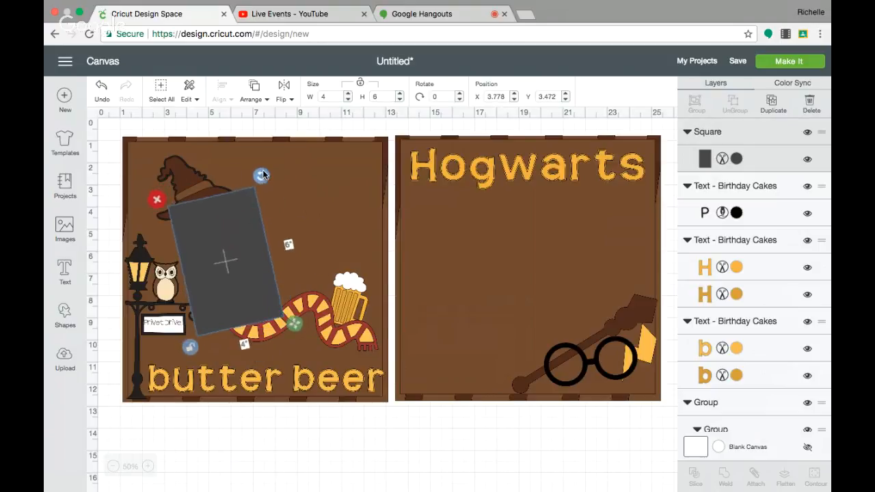
left_click_drag(239, 228, 250, 239)
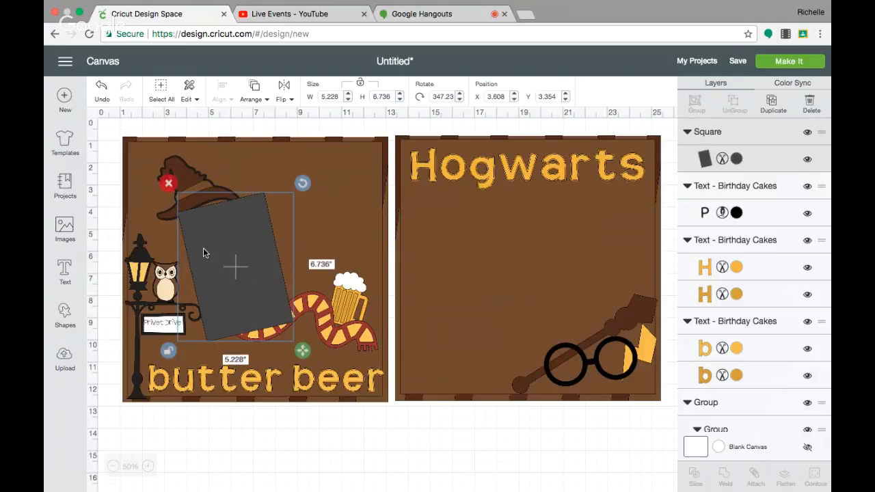
Step: Insert a second square shape and move it to the first page's empty area above the beer mug
left_click(65, 314)
left_click(115, 226)
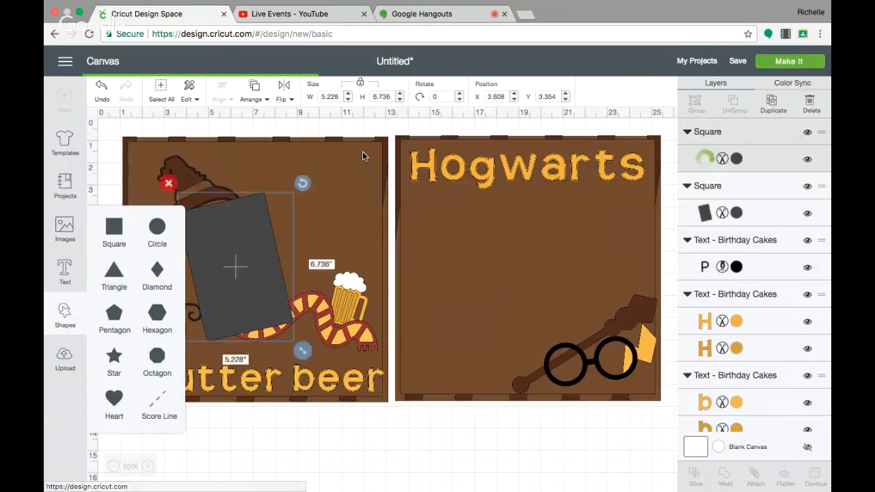
left_click_drag(179, 178, 342, 199)
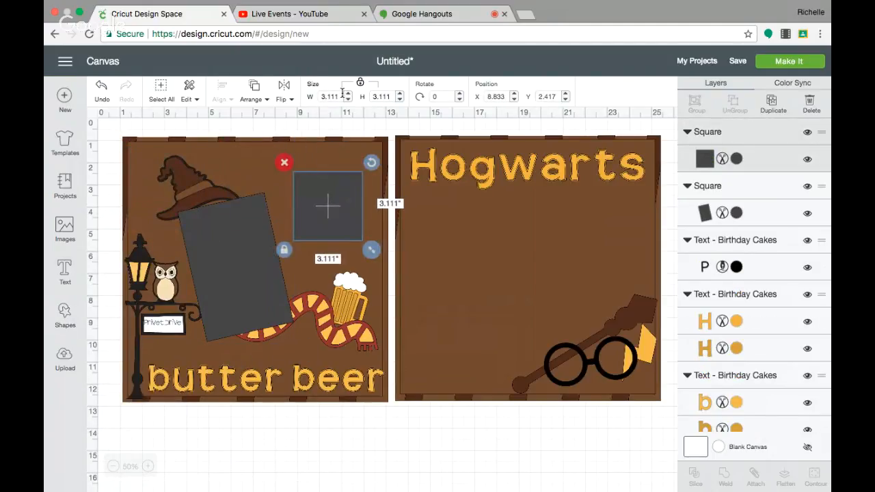
Step: Size the new square 4 inches wide by 6 inches high with proportions unlocked, and move it over the tilted rectangle's edge
left_click(360, 83)
left_click(339, 97)
type("4")
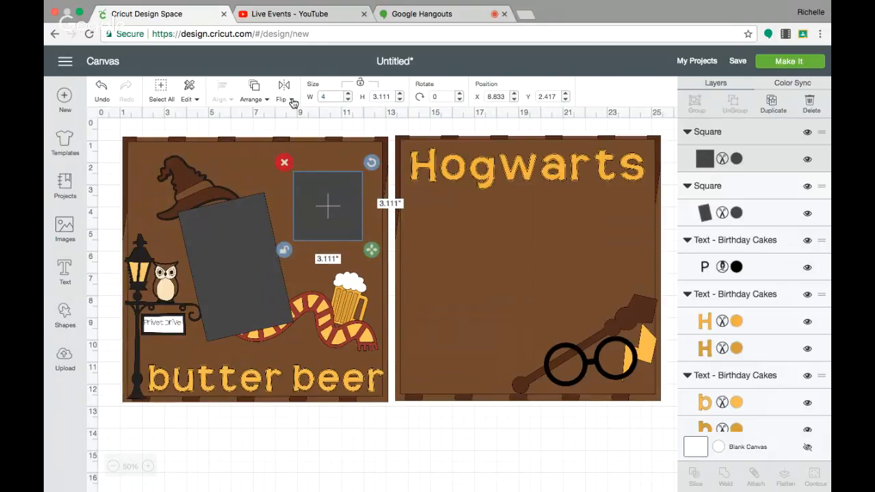
key("Return")
left_click(389, 97)
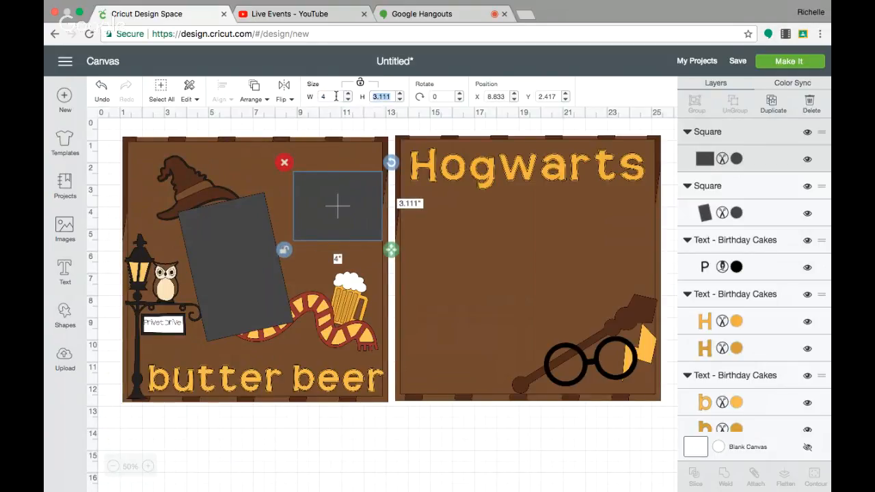
type("6")
key("Return")
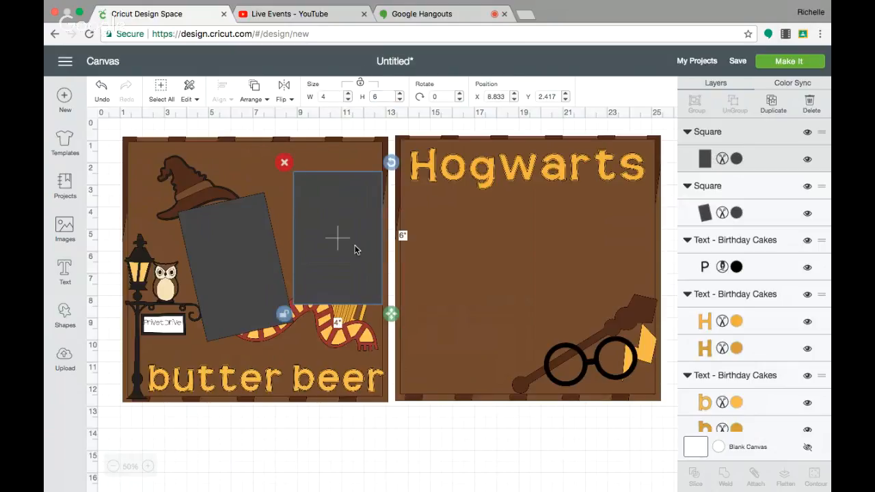
left_click_drag(354, 247, 321, 255)
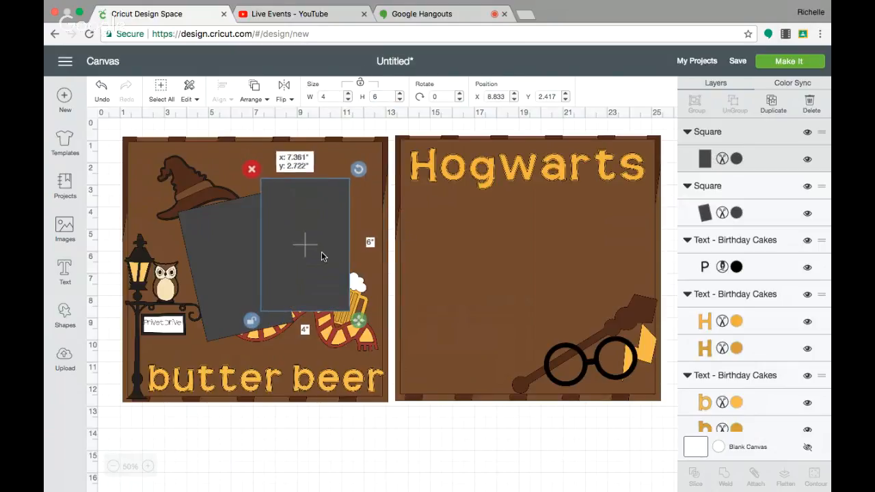
Step: Duplicate the upright rectangle twice and place both copies side by side on the second page, below the Hogwarts title
left_click(771, 105)
left_click_drag(318, 258, 539, 250)
left_click(772, 103)
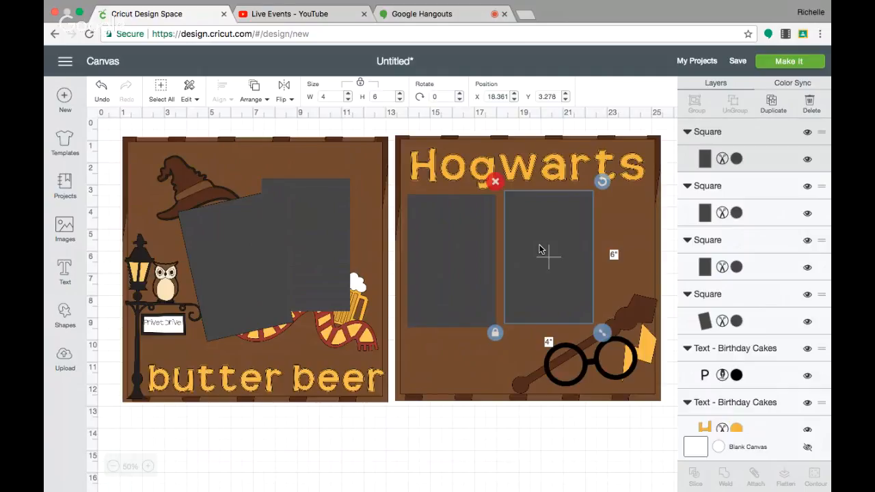
left_click(461, 283)
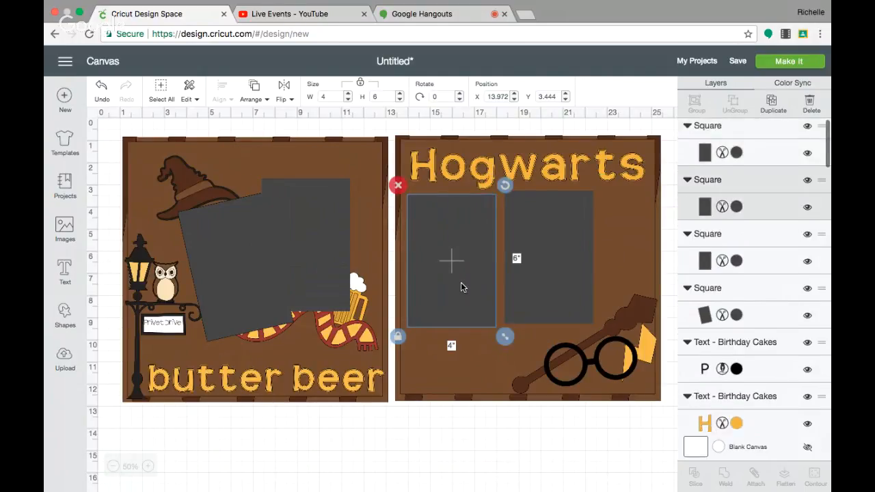
Step: Spread the two rectangles on the first page farther apart and shift the witch hat slightly left
left_click_drag(308, 240, 323, 229)
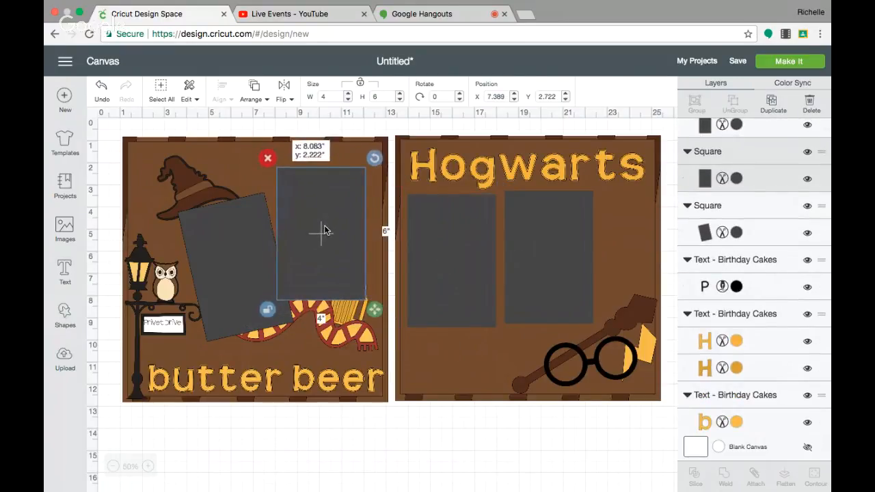
left_click(232, 246)
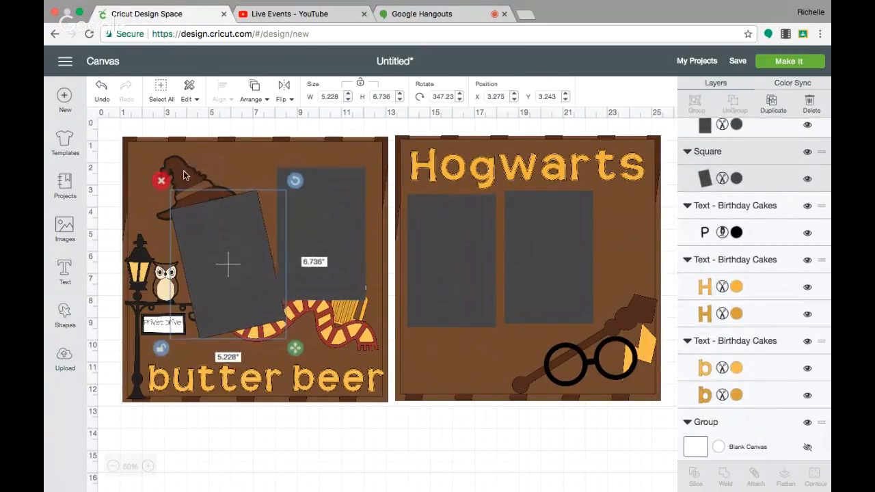
left_click_drag(183, 175, 168, 173)
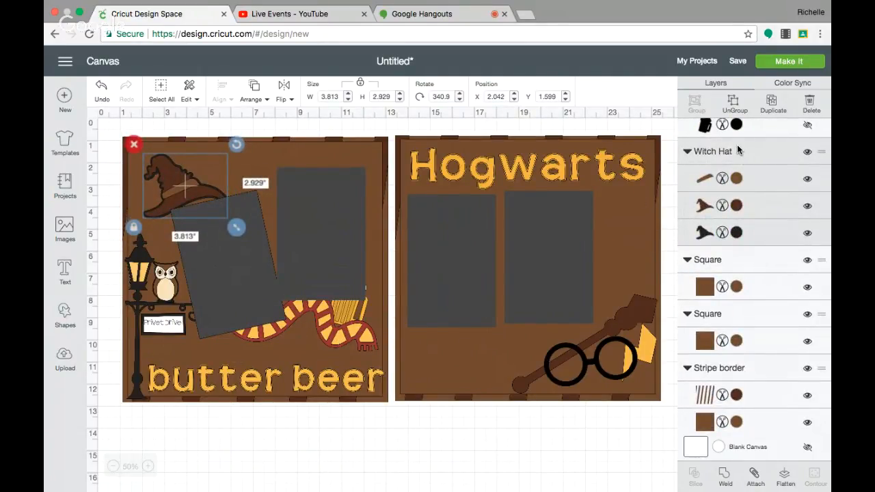
Step: Recolor the tilted and the upright rectangles on the first page dark brown (#502B1B)
scroll(737, 151, "up", 10)
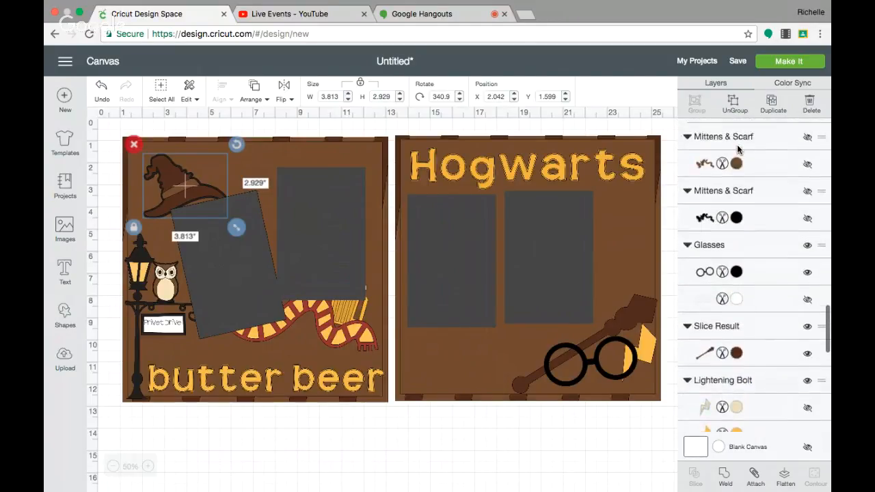
scroll(737, 144, "up", 10)
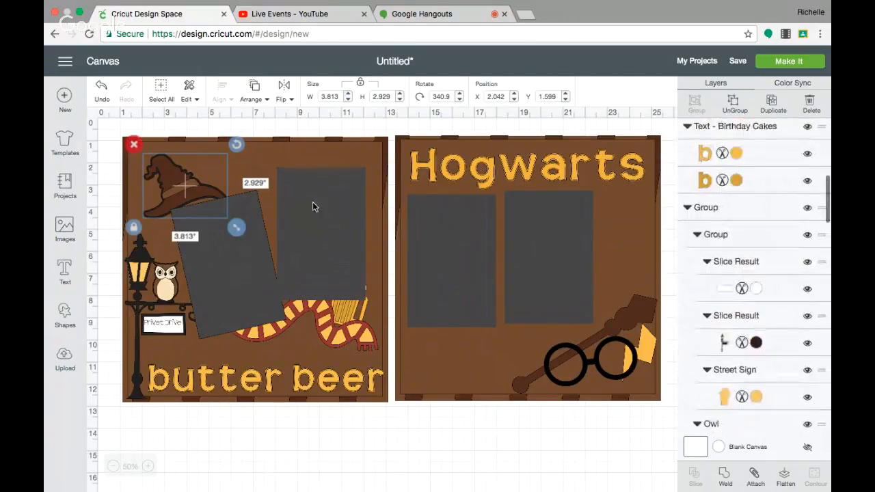
left_click(250, 266)
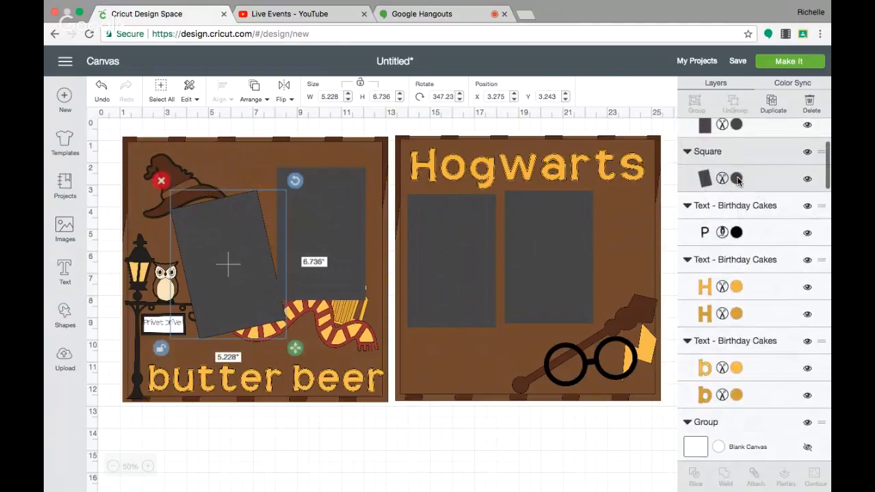
left_click(736, 179)
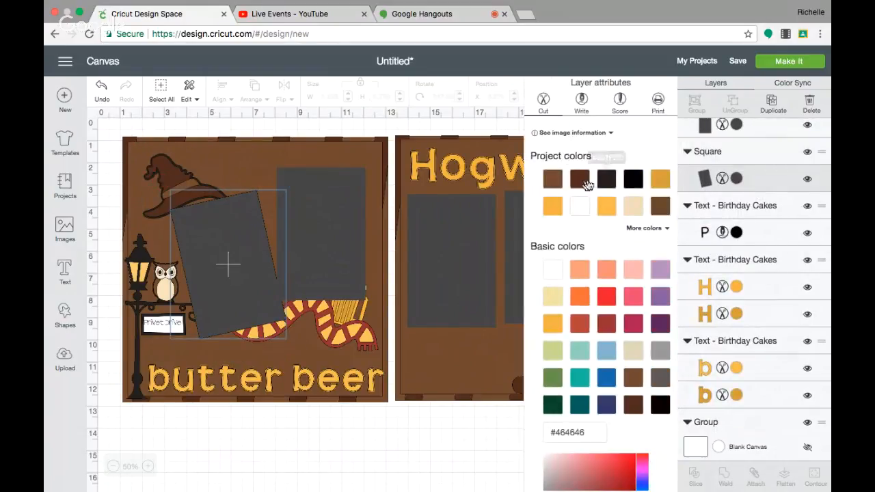
left_click(553, 179)
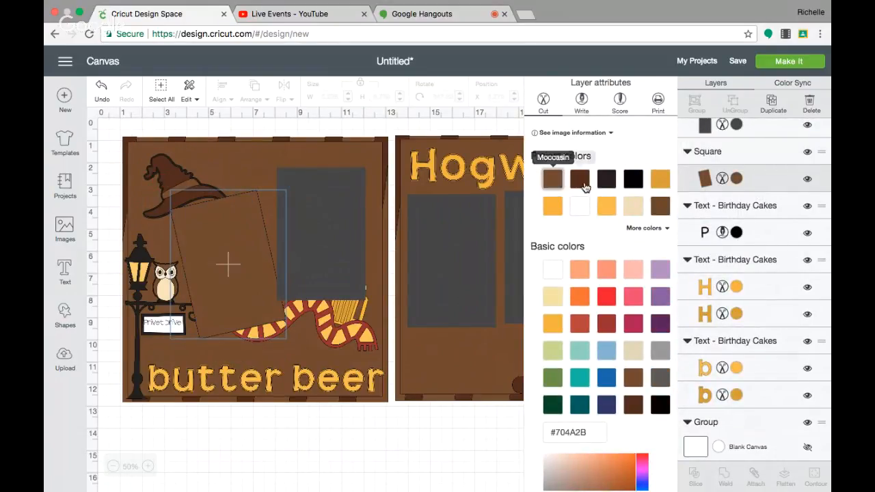
left_click(633, 405)
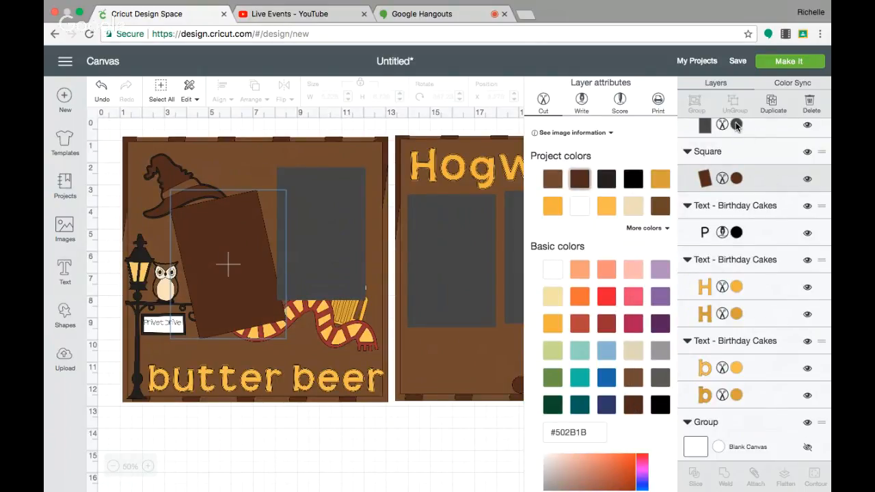
left_click(736, 126)
left_click(634, 408)
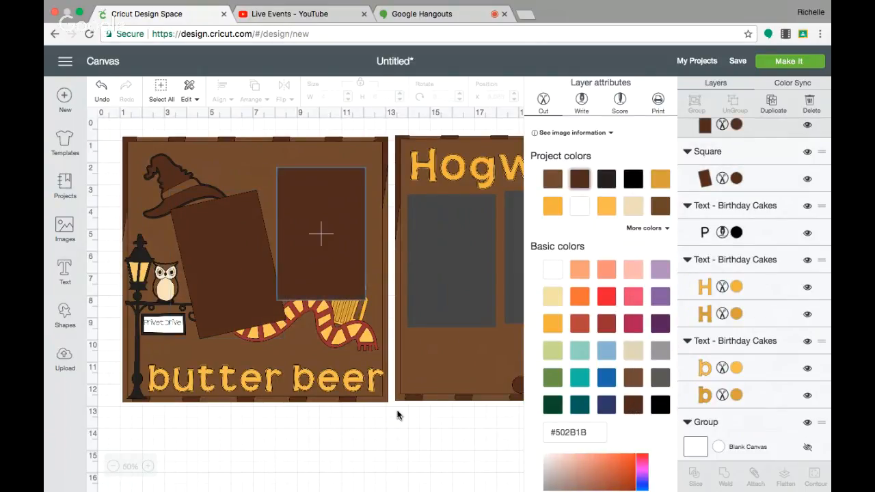
Step: Move the upright brown rectangle so it overlaps the tilted one, and duplicate it, placing the copy almost on top
left_click(319, 244)
left_click_drag(319, 247, 304, 253)
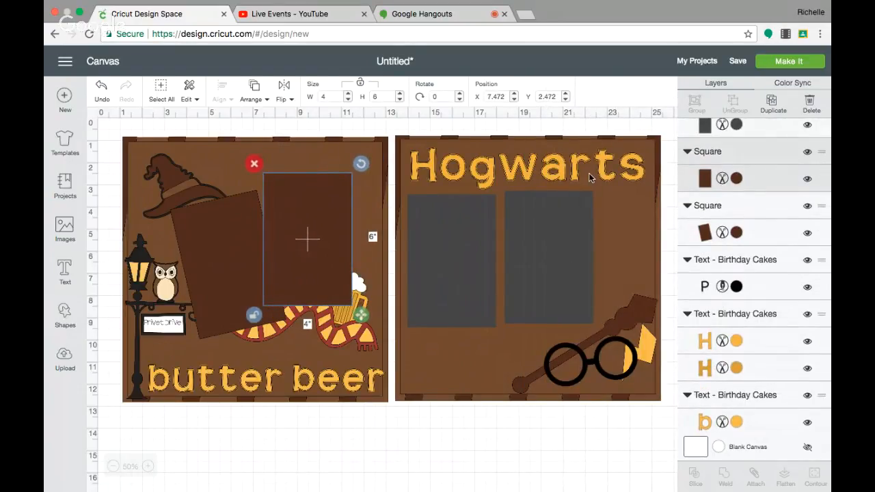
left_click(770, 102)
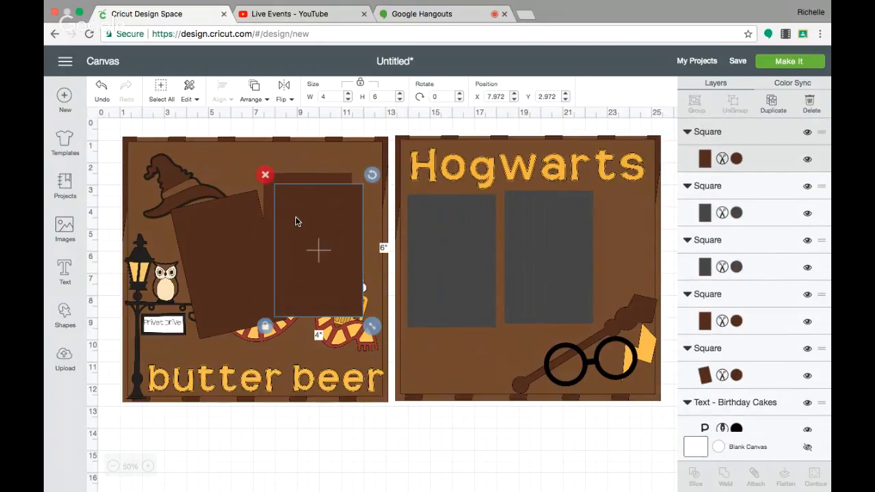
left_click_drag(296, 217, 289, 212)
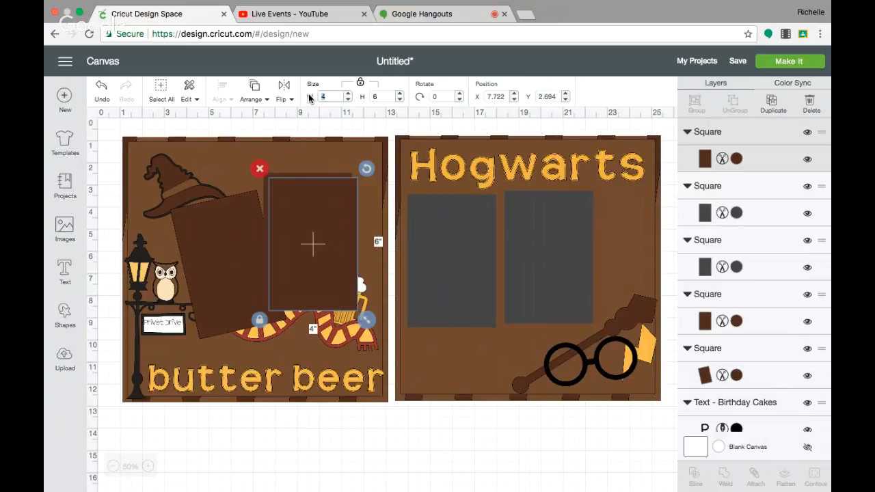
Step: Unlock the copy's proportions and size it 3.75 inches wide by 5.75 inches high
left_click(359, 83)
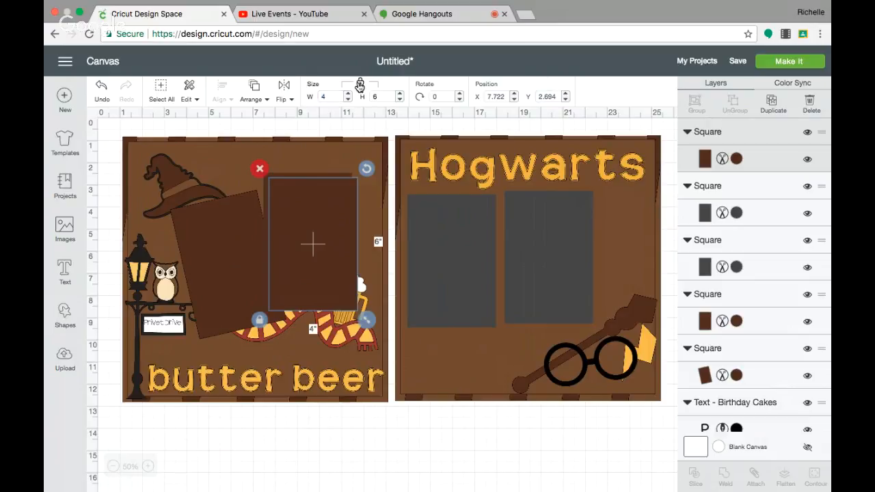
left_click(313, 99)
type("3.75")
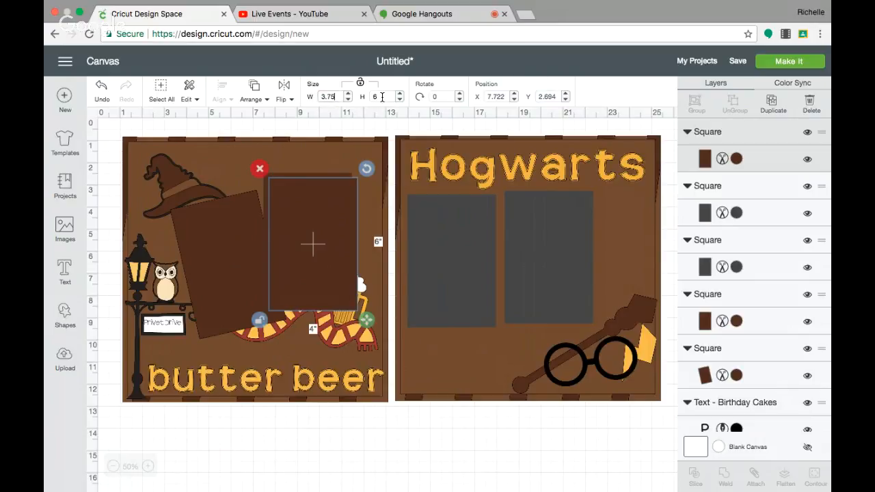
key("Tab")
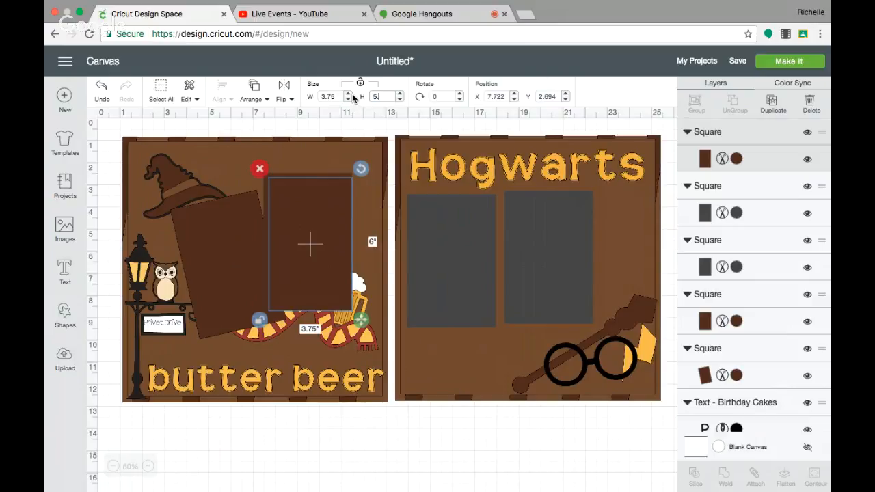
key("Return")
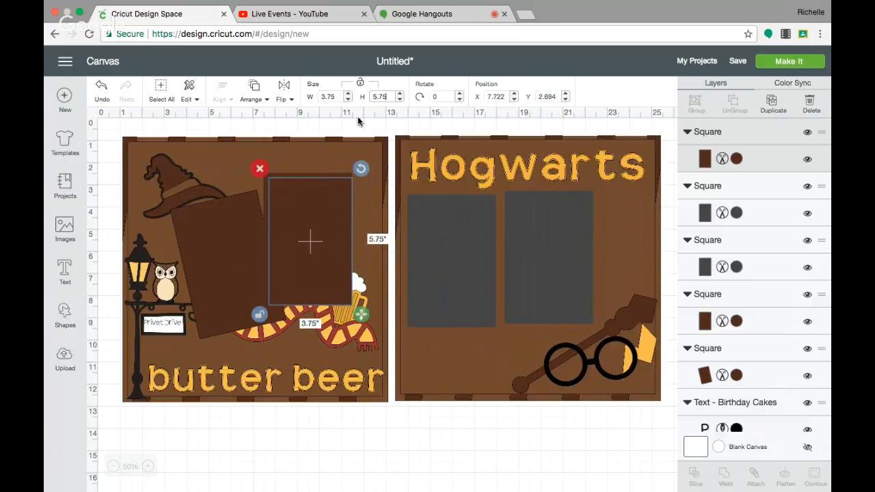
Step: Center the smaller rectangle on the upright brown one and color it cream (#ECDDB7)
left_click_drag(286, 235, 283, 234)
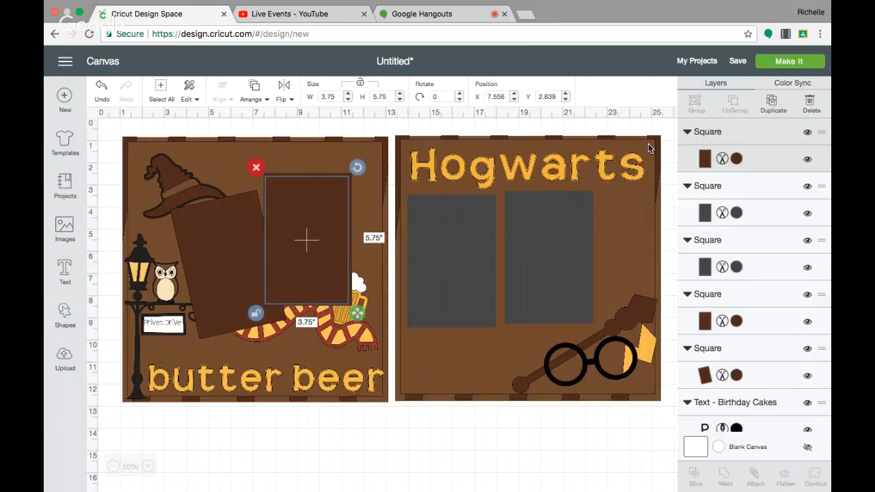
left_click(736, 158)
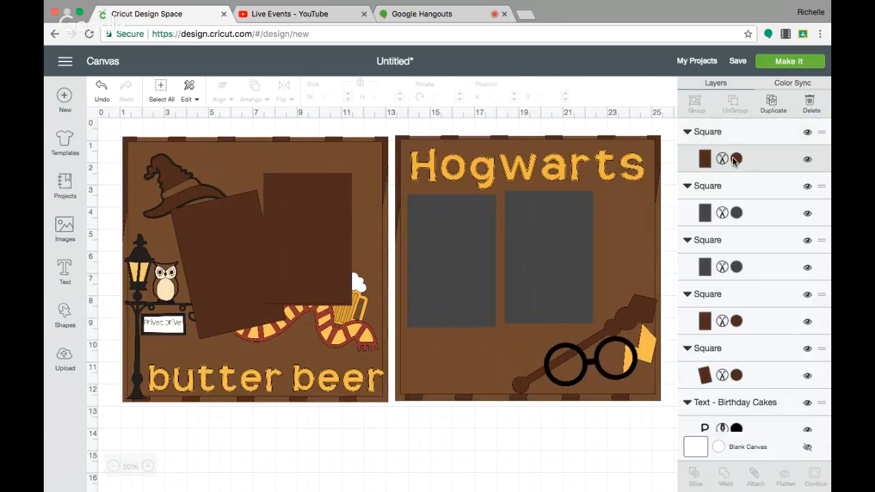
left_click(634, 206)
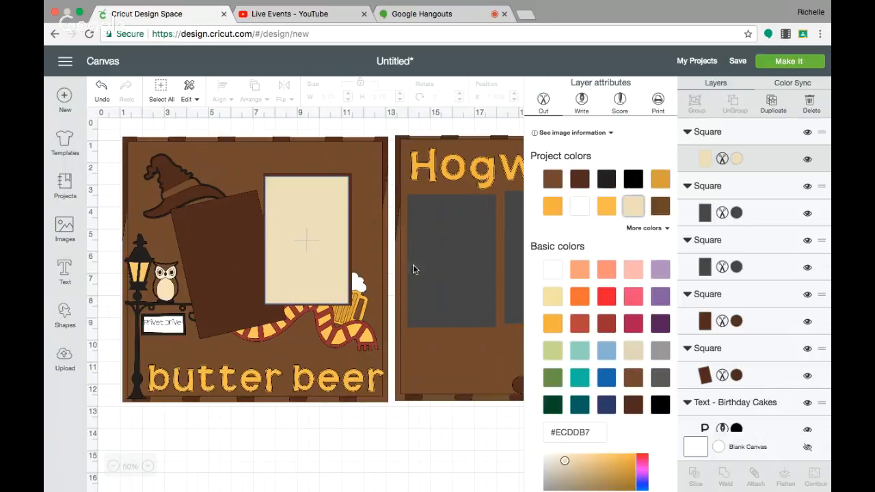
Step: Duplicate the cream rectangle, rotate the copy to about 348° and center it on the tilted brown rectangle
left_click(773, 107)
left_click_drag(321, 264, 230, 278)
left_click_drag(275, 191, 254, 184)
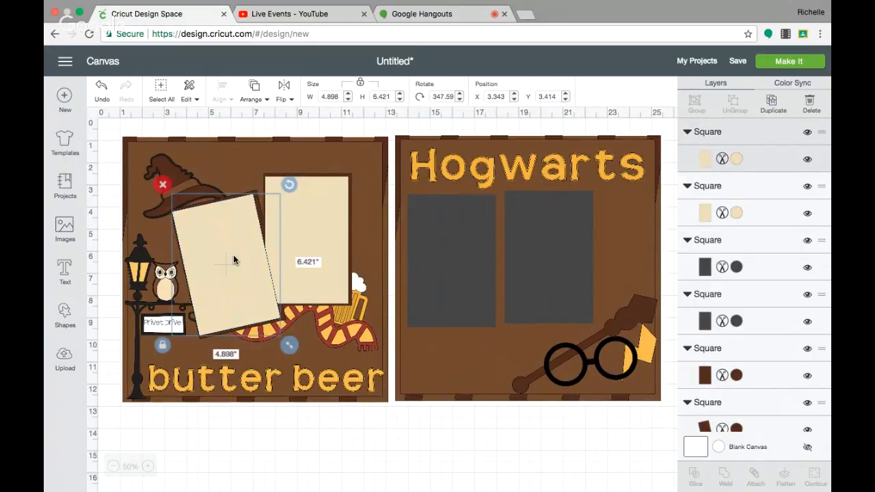
left_click_drag(233, 259, 238, 257)
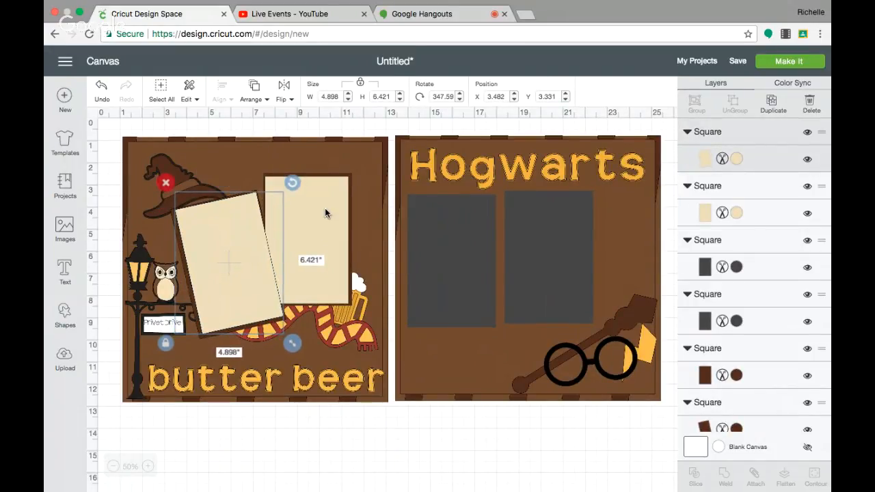
Step: Tilt the upright brown rectangle and its cream rectangle about 6° clockwise, and center the cream one on the brown
left_click(331, 180)
left_click_drag(329, 173, 363, 163)
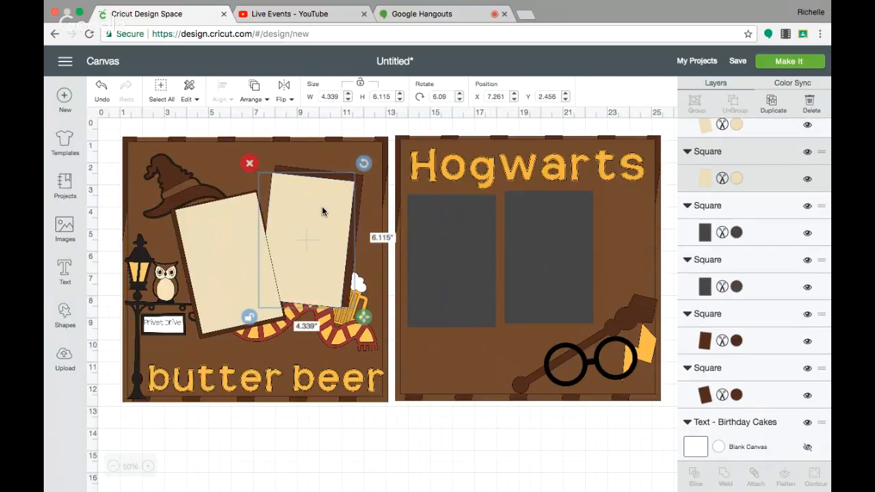
left_click_drag(322, 211, 328, 206)
left_click(353, 467)
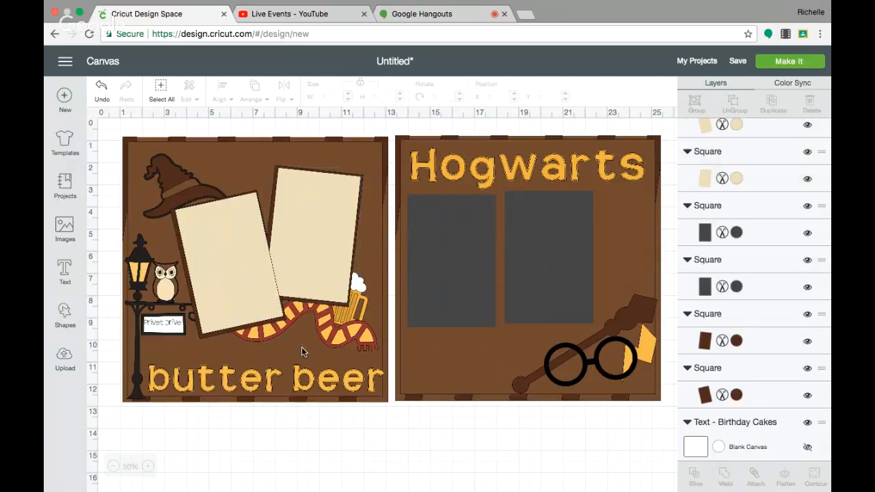
Step: Move the striped scarf slightly down and left, below the two matted rectangles
left_click_drag(326, 318, 317, 328)
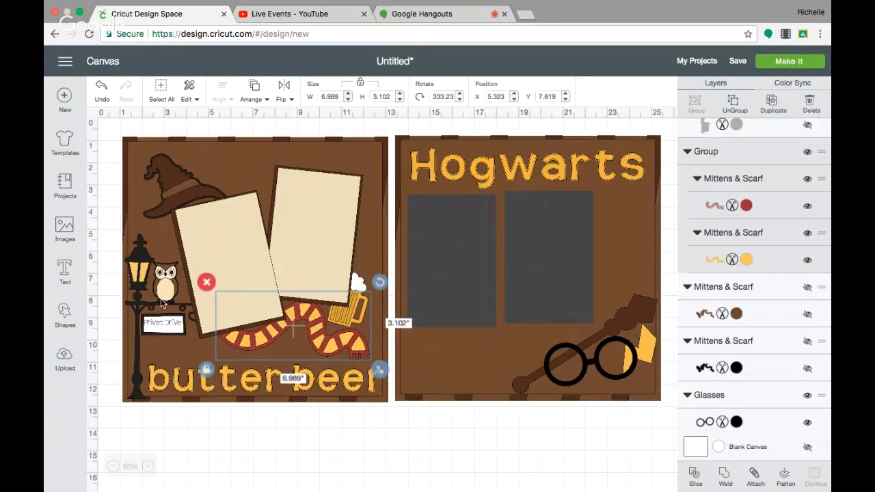
Step: Enlarge the street sign with the owl to about 3.35 × 7.19 in and place it beside the "butter beer" title
left_click(163, 304)
left_click_drag(210, 412, 183, 395)
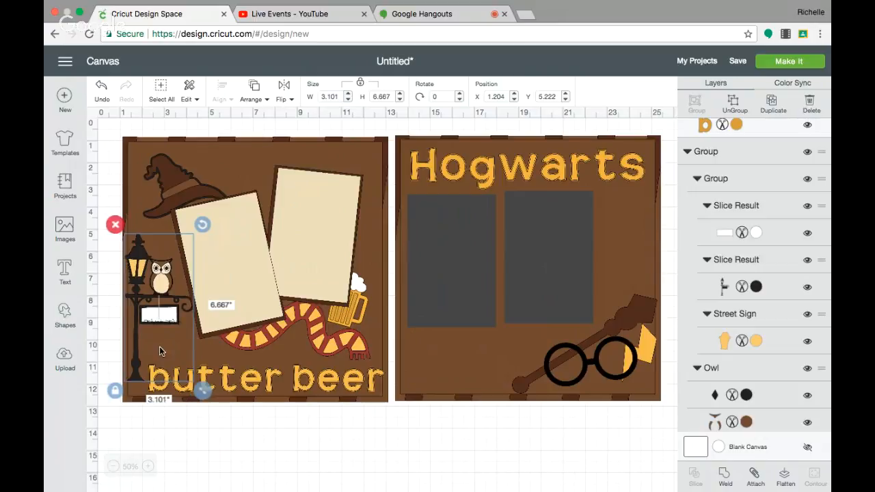
left_click_drag(161, 322, 162, 329)
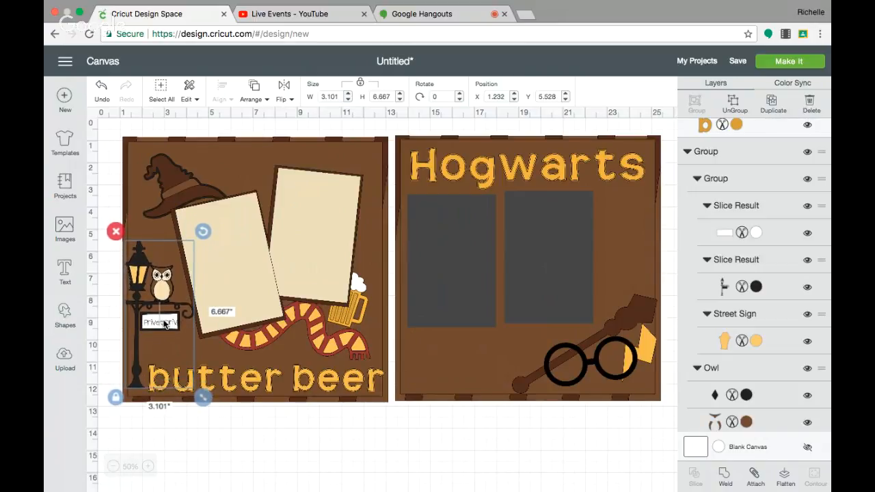
left_click_drag(204, 398, 209, 408)
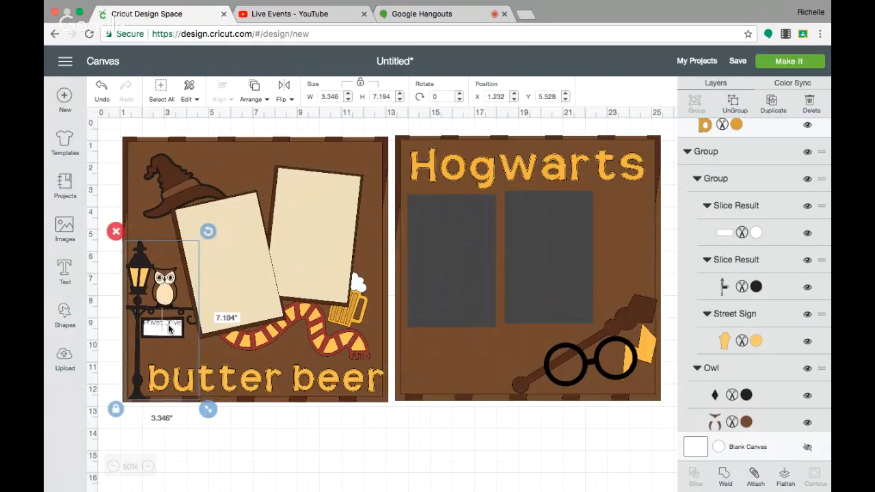
left_click_drag(164, 294, 164, 291)
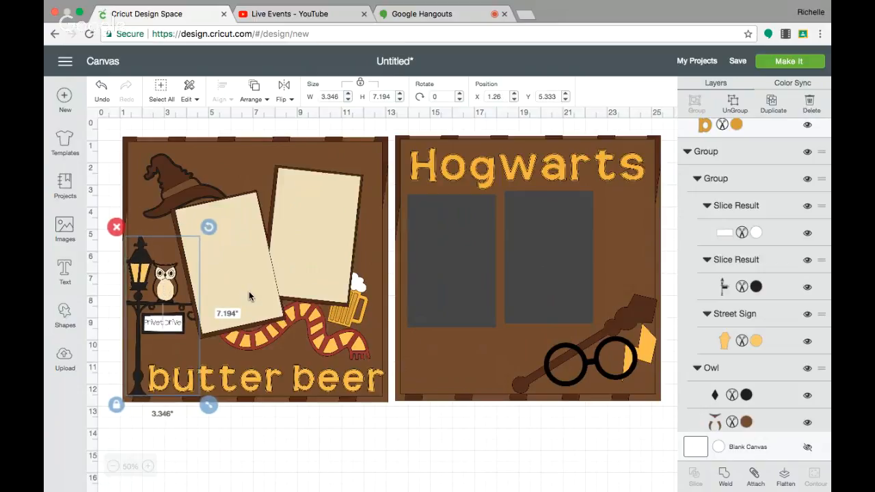
Step: Bring the striped scarf in front of the two matted photo rectangles
left_click(297, 313)
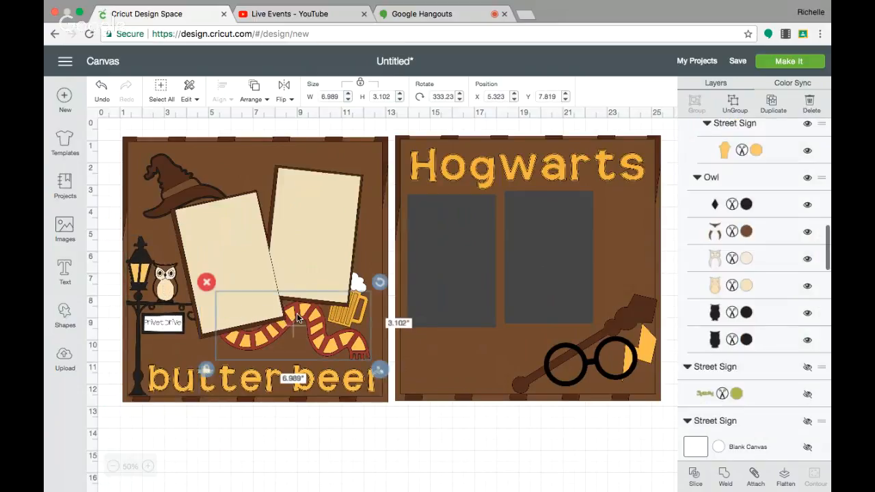
left_click(254, 88)
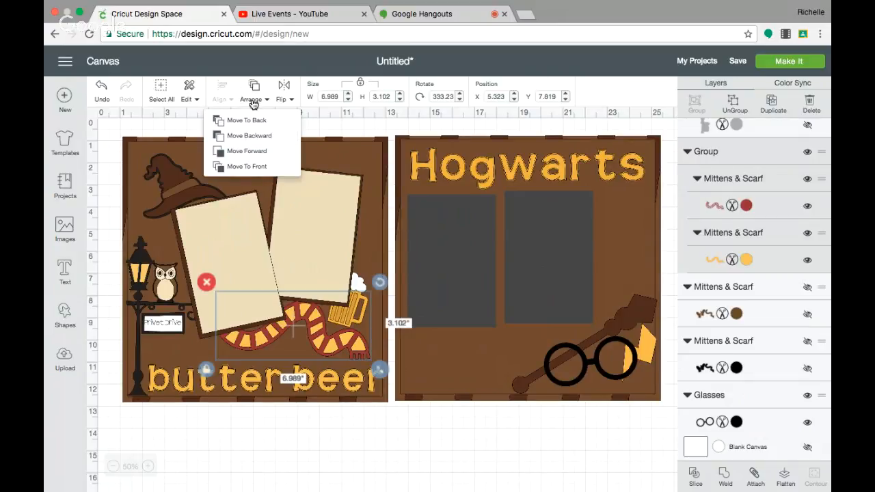
left_click(253, 167)
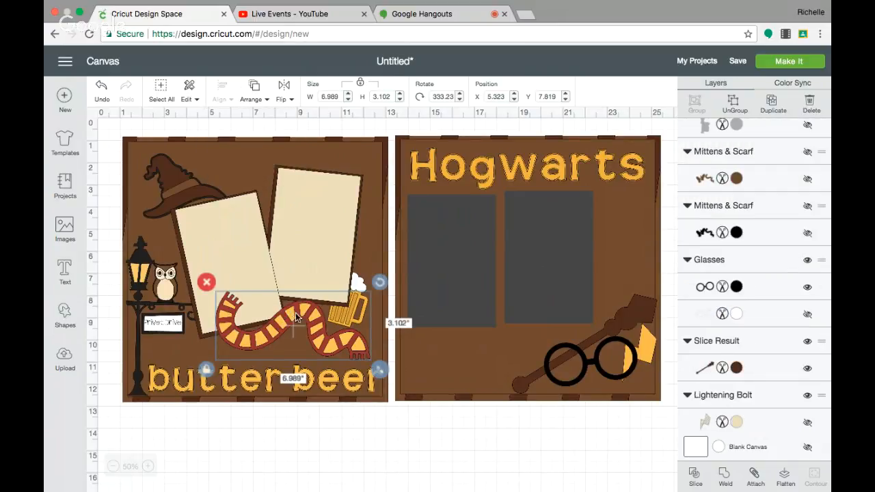
Step: Bring the beer mug to the front and realign the neighbouring cream and brown rectangles
left_click(353, 299)
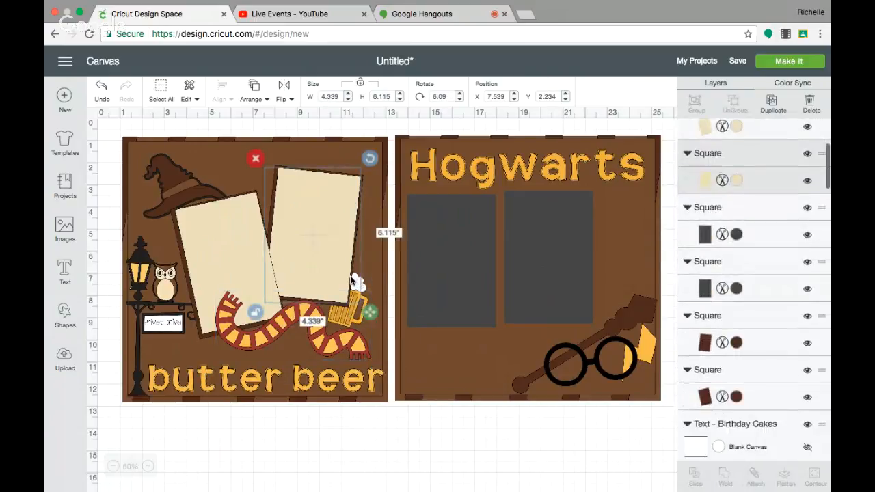
left_click(364, 296)
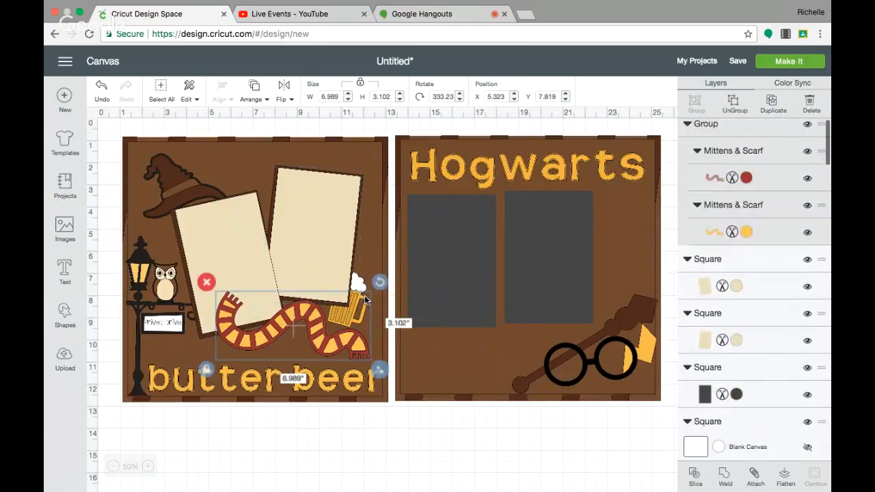
left_click(353, 275)
left_click(340, 267)
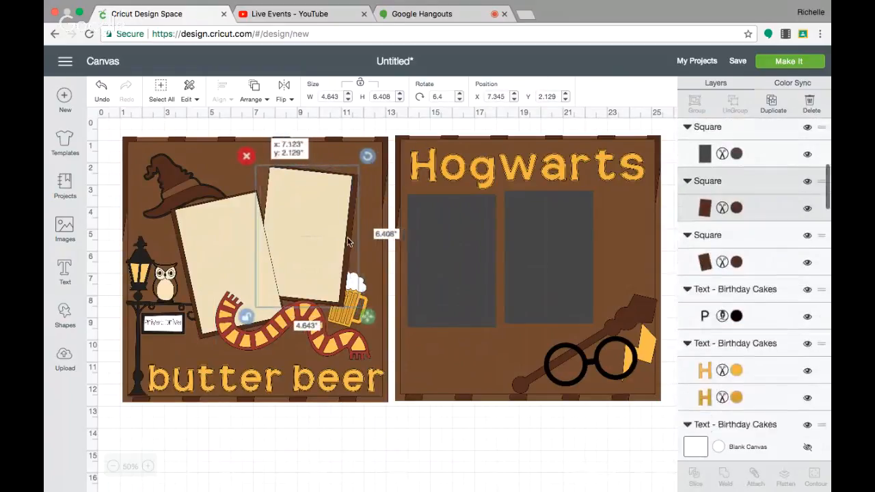
left_click(361, 284)
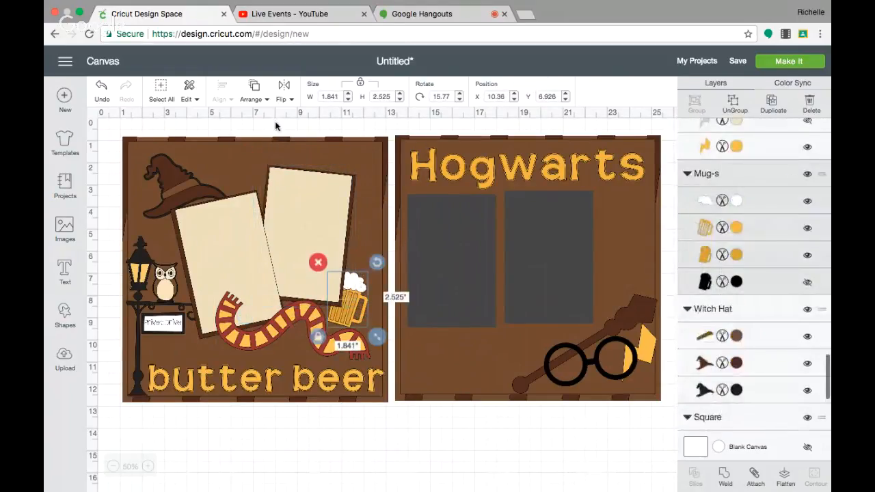
left_click(254, 88)
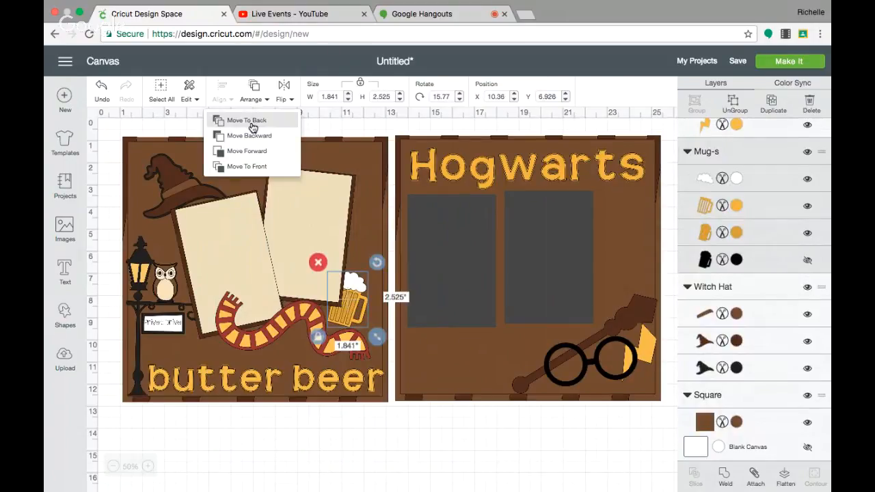
left_click(242, 166)
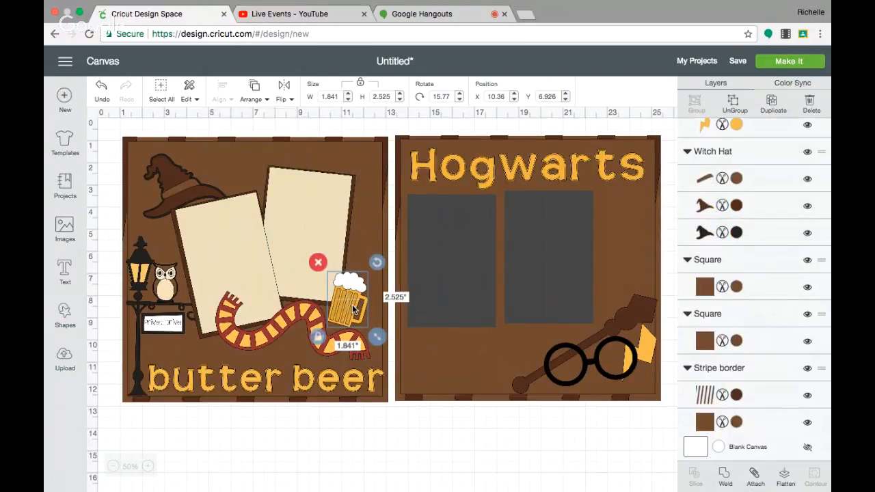
left_click(315, 217)
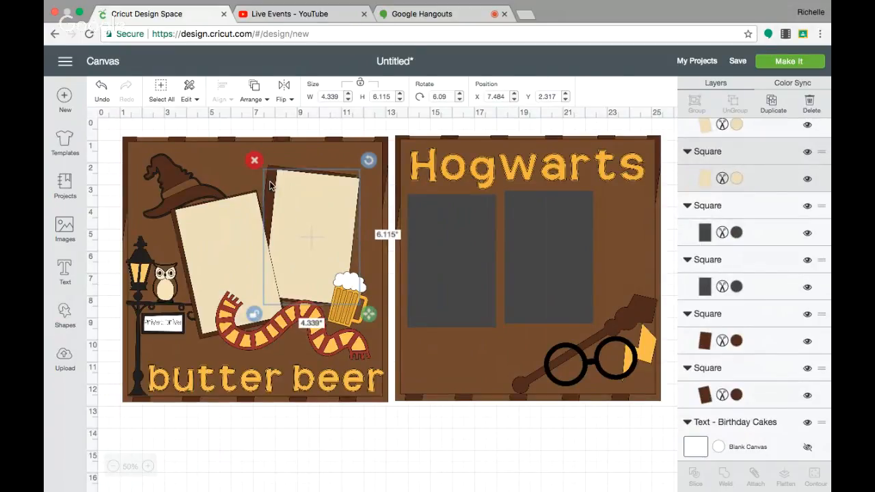
left_click_drag(273, 168, 280, 171)
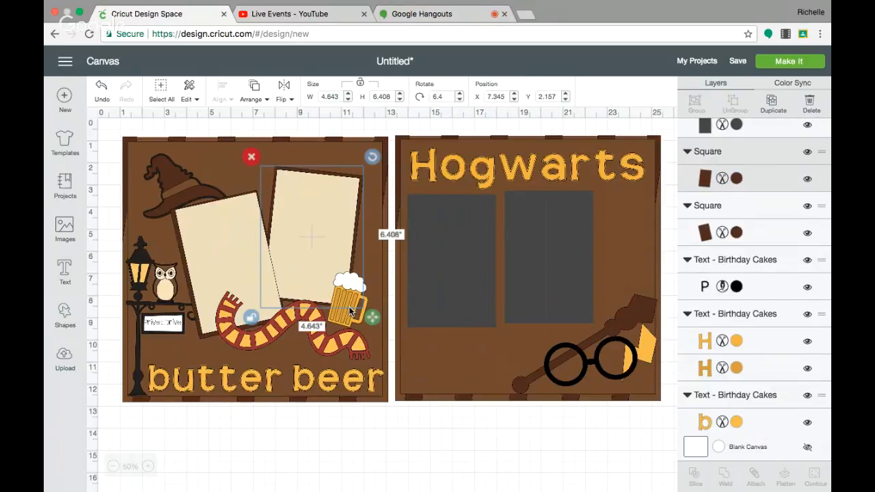
Step: Move the beer mug down and left onto the scarf, and bring the scarf in front of it
left_click_drag(349, 311, 343, 324)
left_click(278, 309)
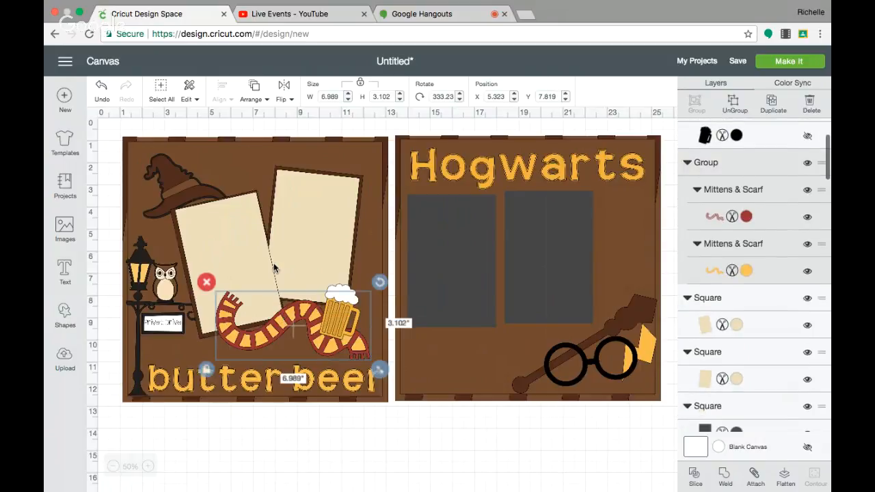
left_click(253, 85)
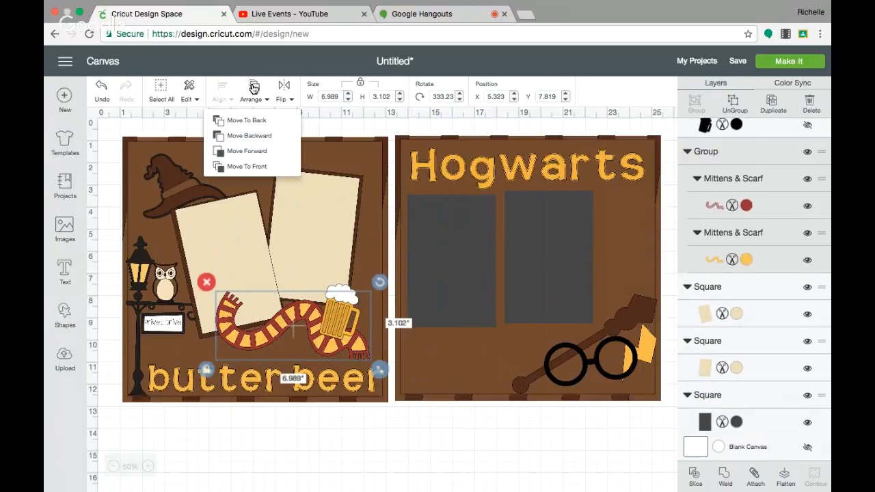
left_click(251, 166)
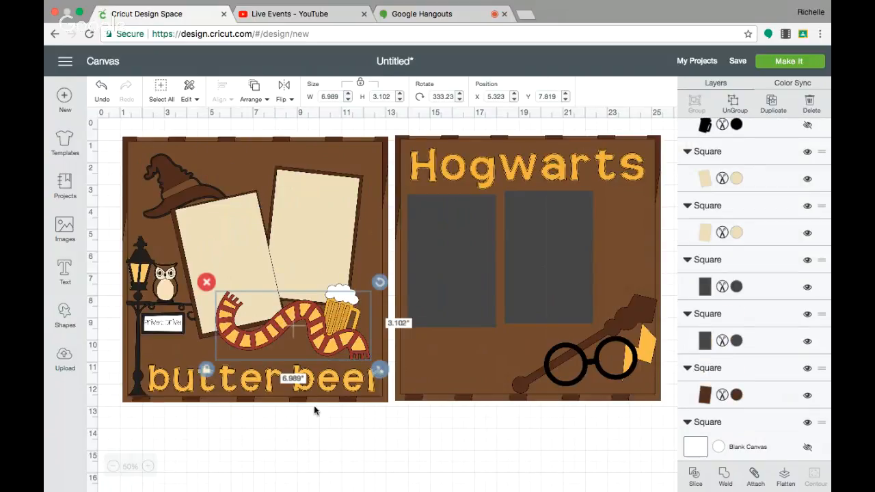
Step: Enlarge the witch hat to about 4.7 × 3.6 in, shift it up and left, and bring it to the front
left_click(182, 175)
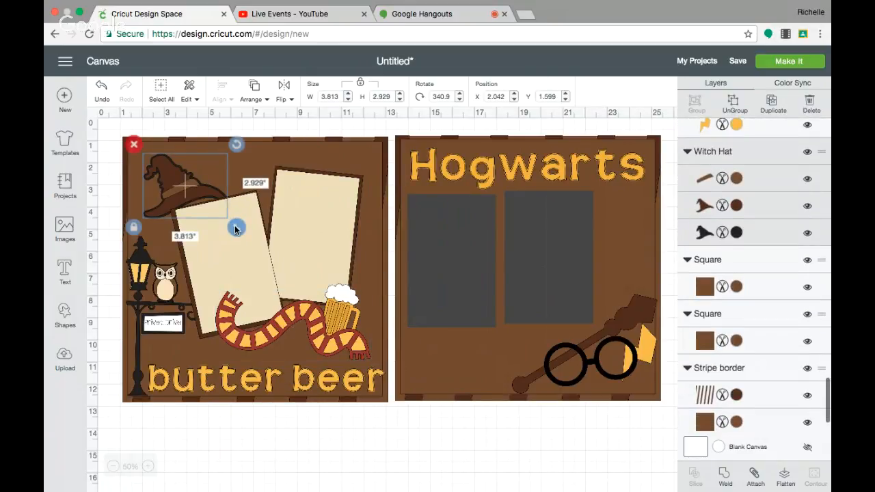
left_click_drag(254, 235, 254, 235)
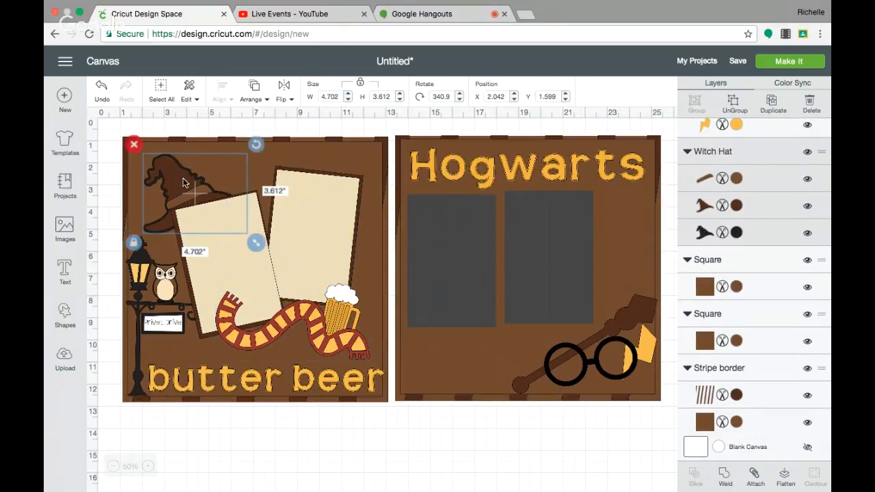
left_click_drag(183, 178, 176, 178)
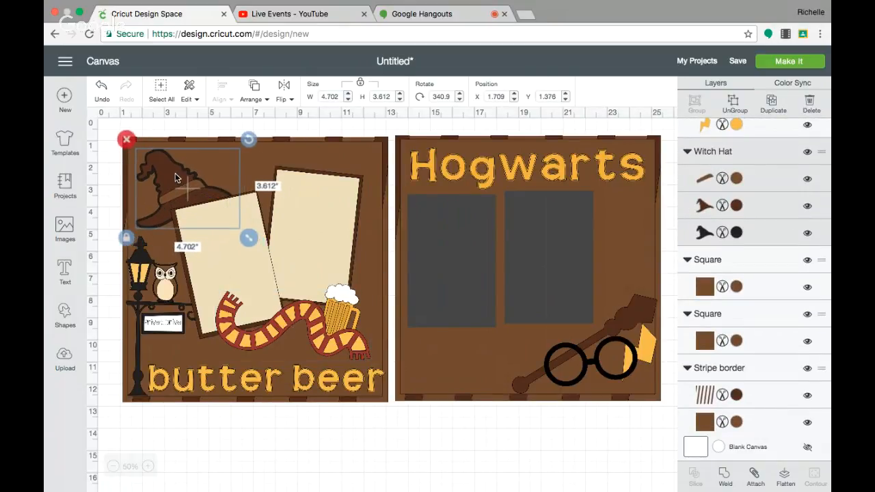
left_click(255, 86)
left_click(258, 168)
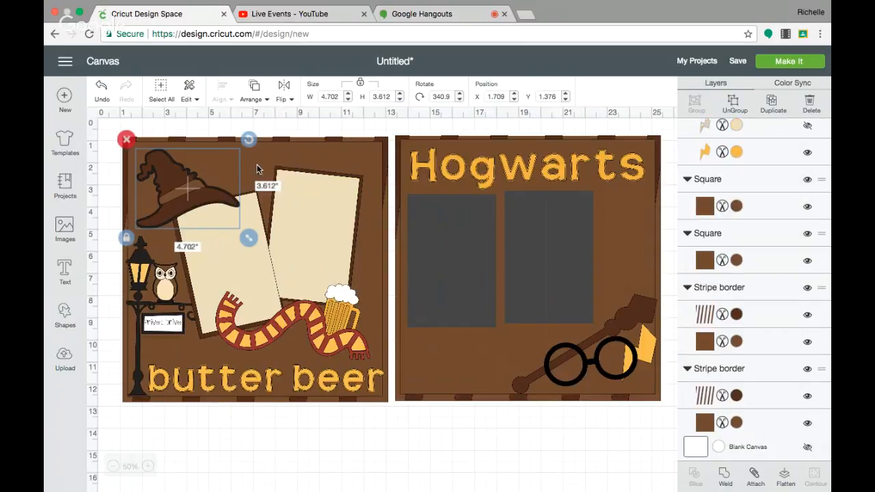
Step: Nudge the cream rectangle under the hat slightly down and left on its brown mat
left_click(312, 430)
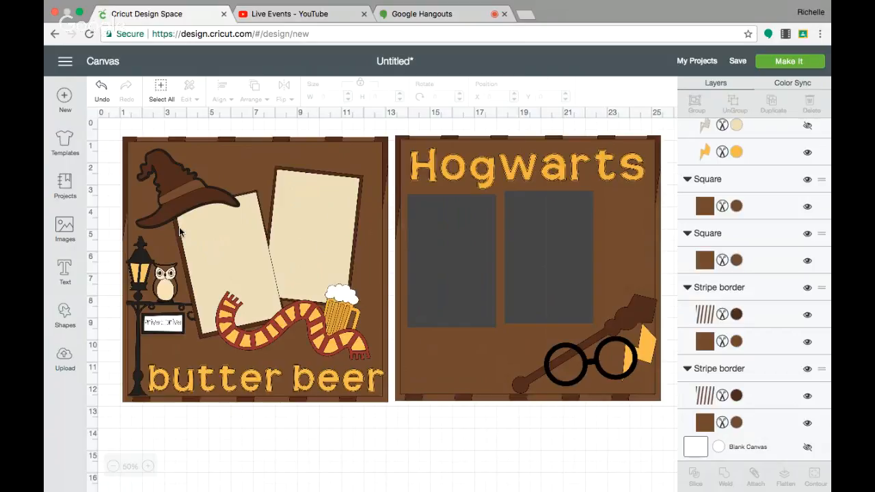
left_click(229, 271)
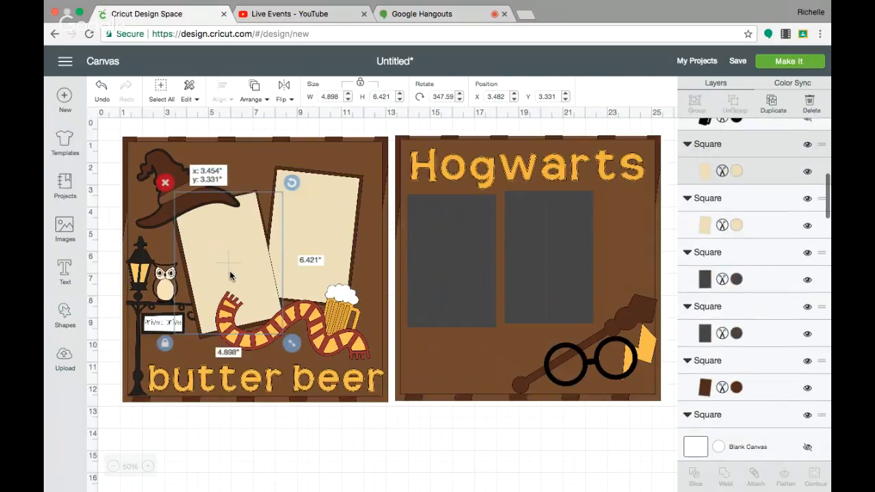
left_click_drag(229, 271, 229, 273)
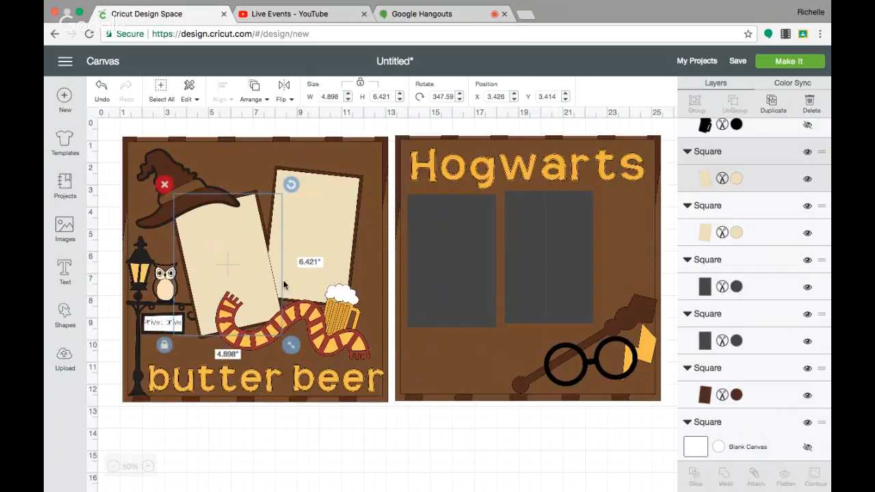
Step: Unlock the proportions of the left dark gray rectangle, make it 4 × 4 in, and nudge it under the "Hogwarts" title
left_click(466, 270)
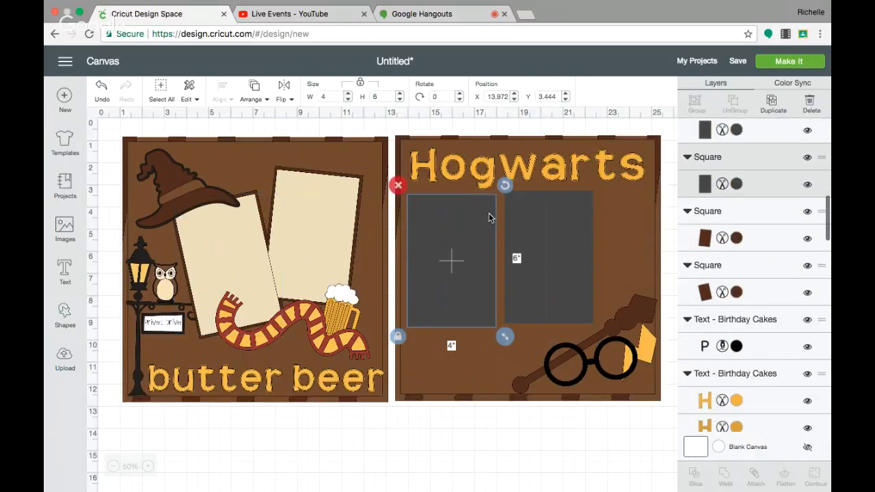
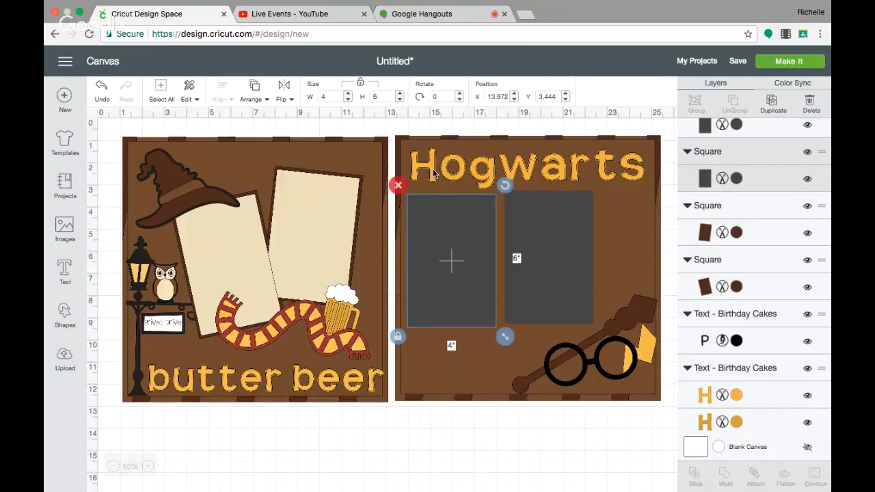
left_click(361, 83)
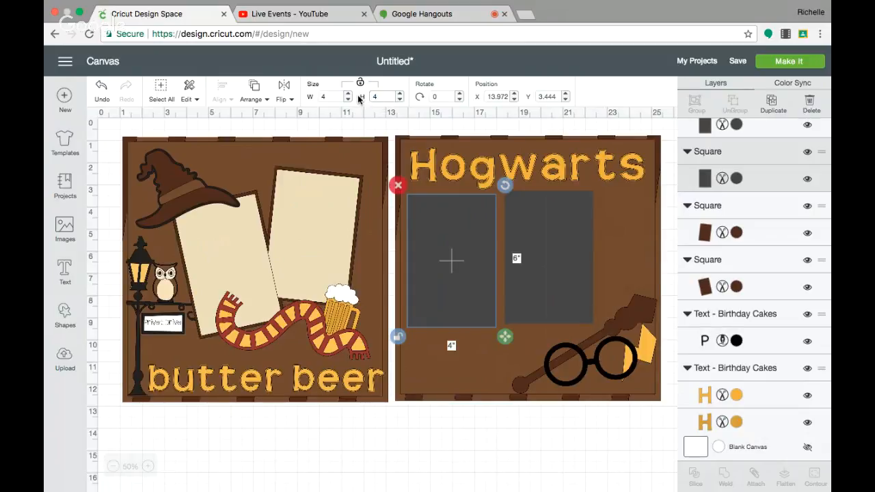
type("4")
key("Return")
left_click_drag(462, 252, 450, 249)
Step: Resize the other dark gray rectangle on the Hogwarts page to 4 × 4 in with its proportions unlocked
left_click(537, 253)
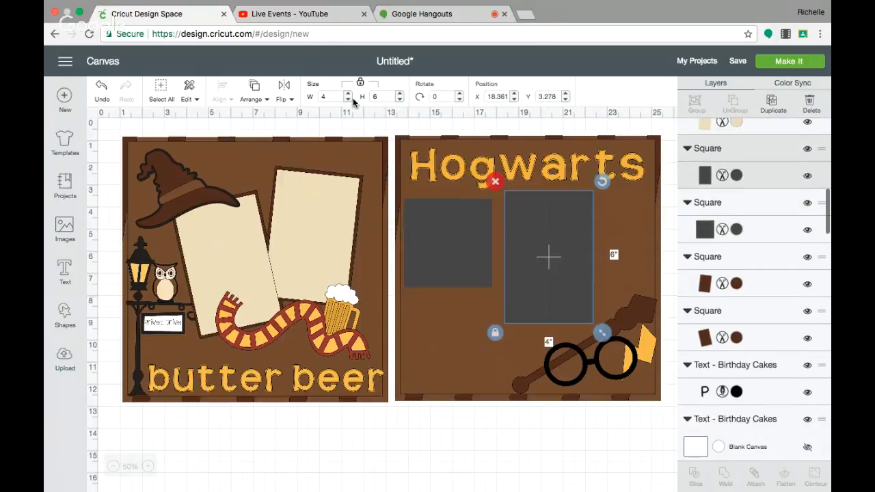
left_click(381, 96)
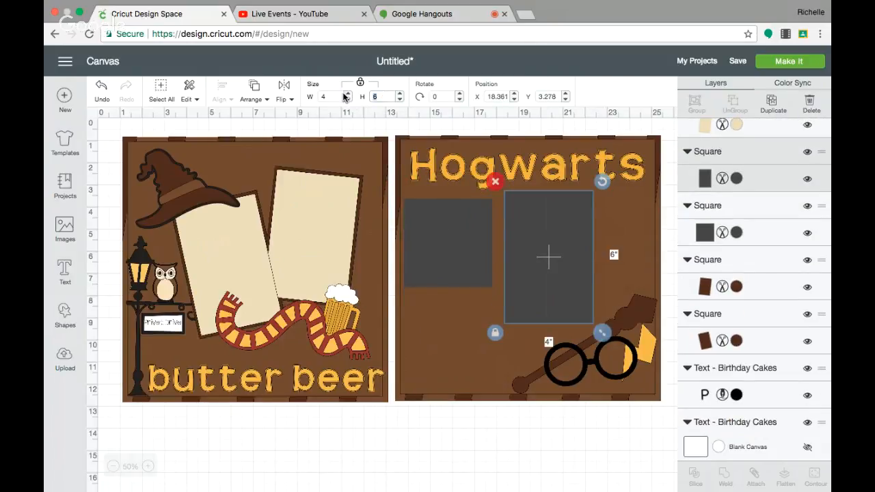
type("4")
key("Return")
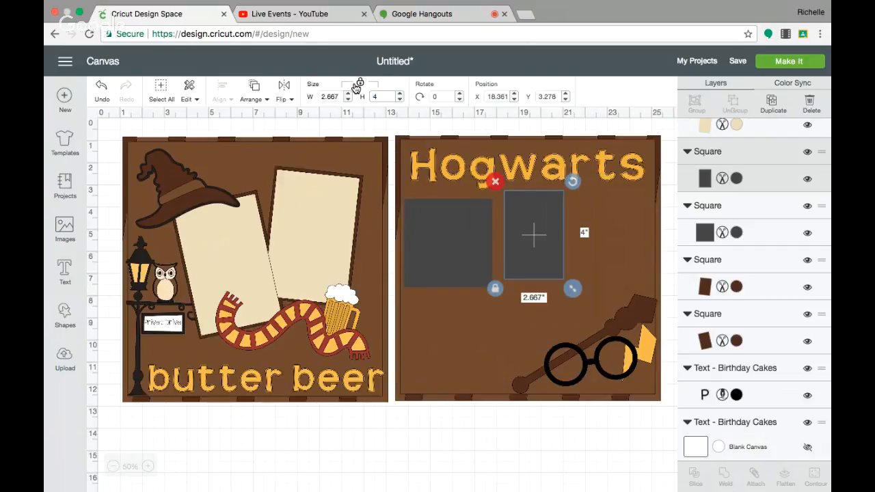
left_click(360, 85)
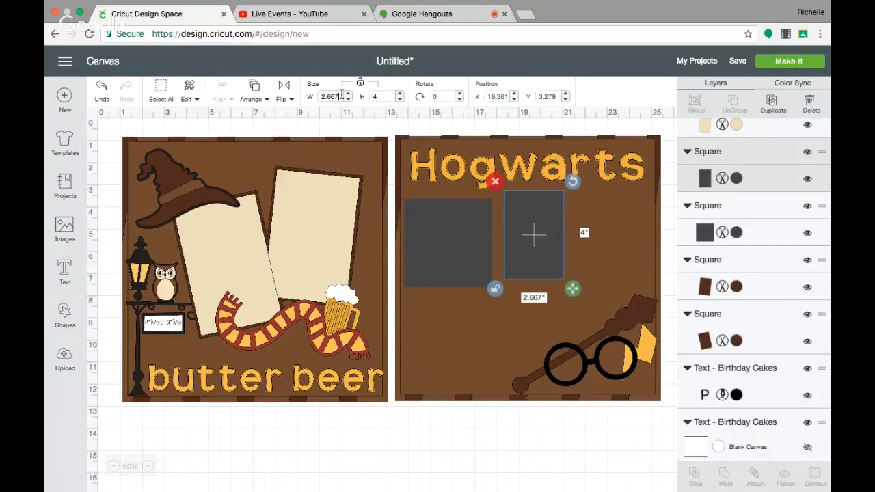
left_click(341, 95)
type("4")
key("Return")
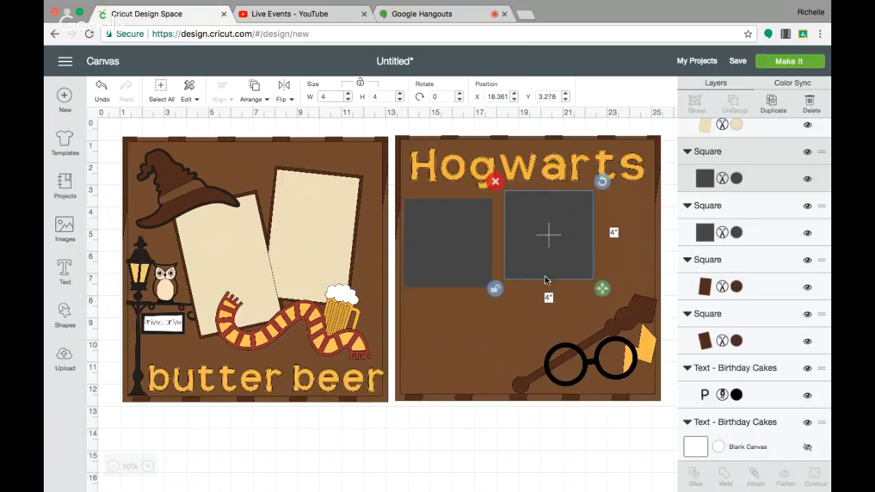
Step: Arrange the two dark gray squares one above the other along the inner side of the Hogwarts page, below the title
left_click_drag(556, 232, 489, 329)
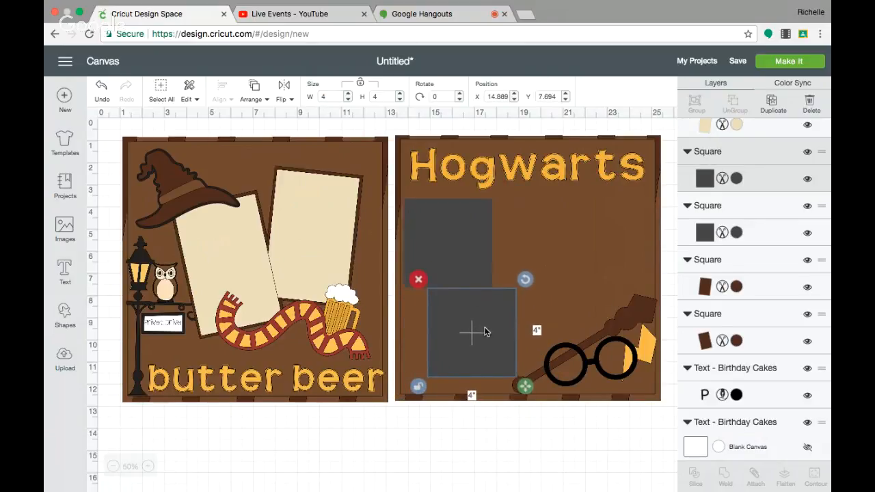
left_click_drag(463, 250, 457, 237)
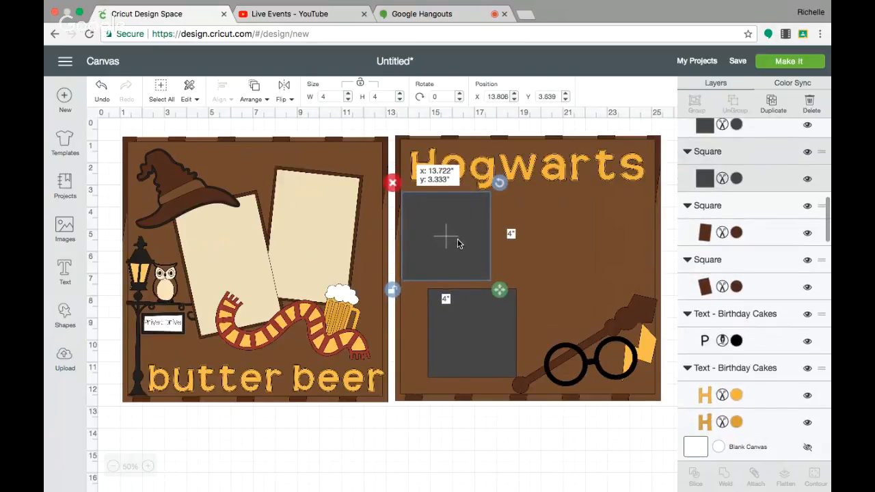
left_click(493, 337)
left_click_drag(492, 333, 493, 327)
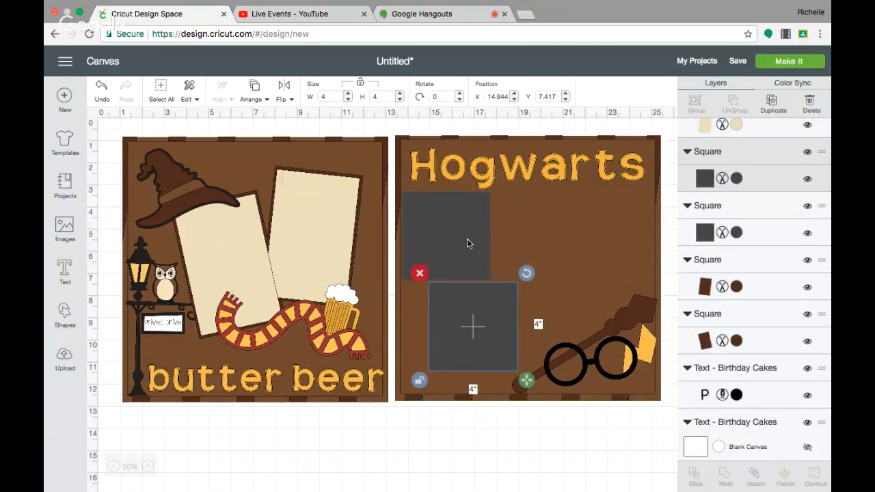
left_click_drag(467, 240, 467, 235)
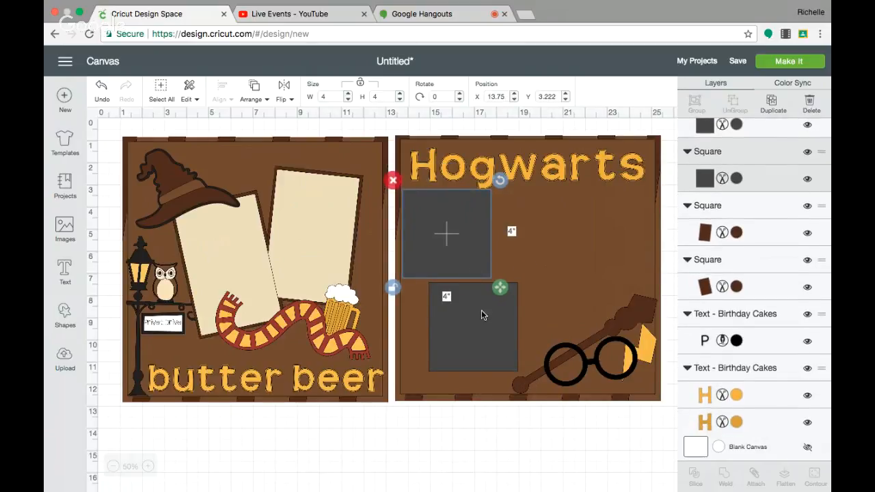
left_click_drag(481, 314, 480, 315)
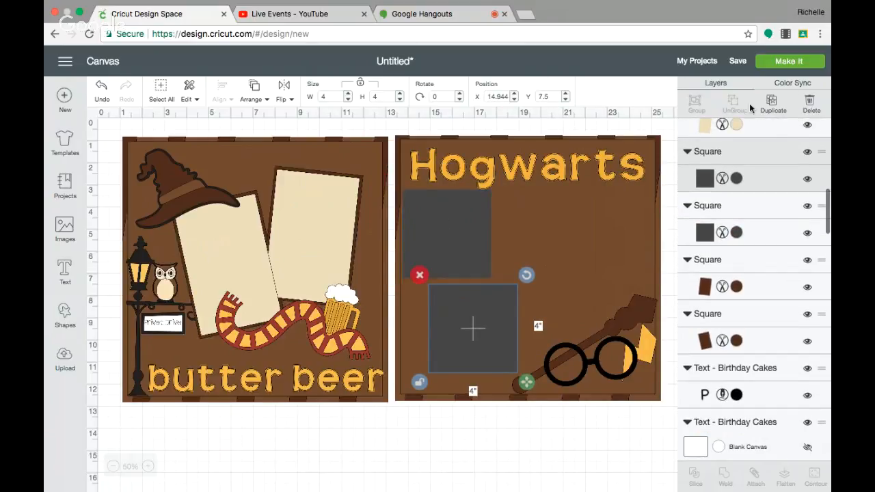
Step: Duplicate the lower gray square, place the copy beside the stacked pair, and adjust the spacing of all three
left_click(772, 103)
left_click_drag(505, 311, 578, 229)
left_click_drag(468, 230, 484, 235)
left_click_drag(476, 317, 467, 321)
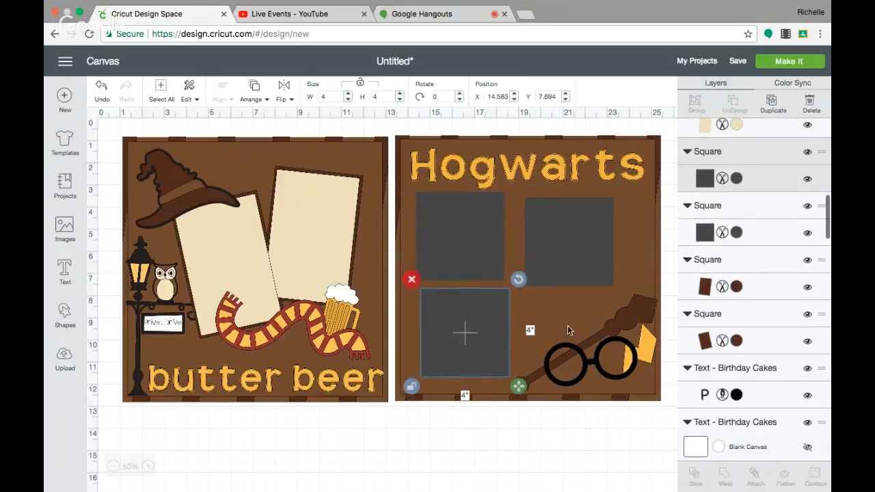
left_click_drag(568, 242, 563, 263)
left_click(487, 438)
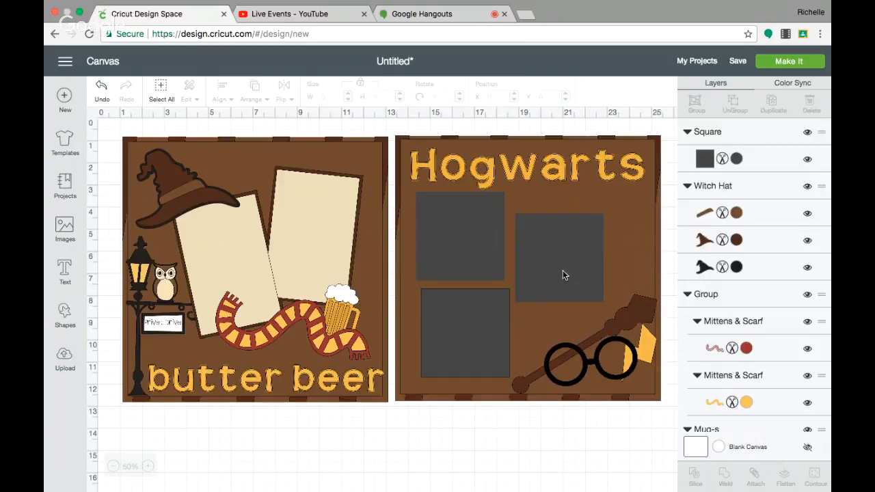
Step: Recolor all three gray squares on the Hogwarts page dark brown (#502B1B)
left_click(478, 244)
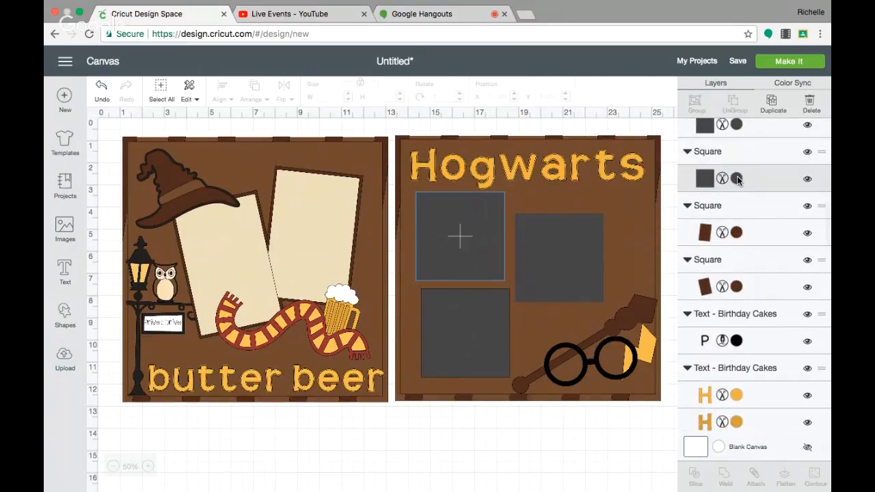
left_click(736, 178)
left_click(579, 179)
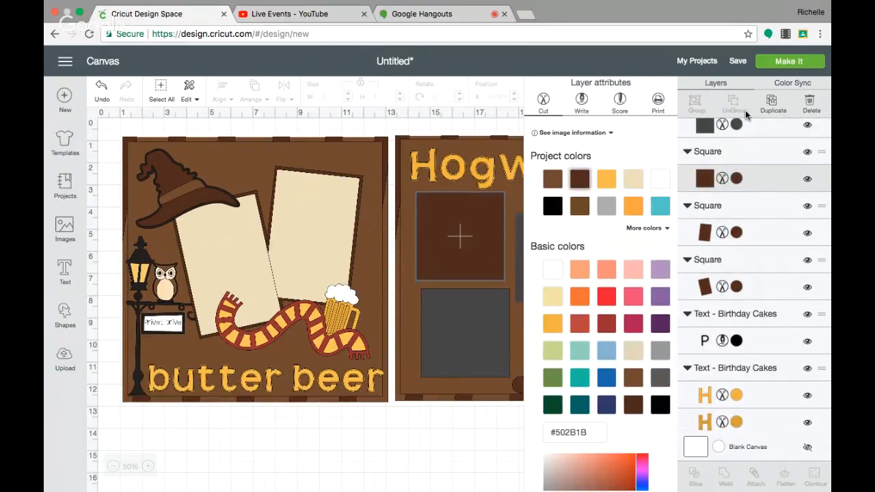
left_click(736, 125)
left_click(580, 179)
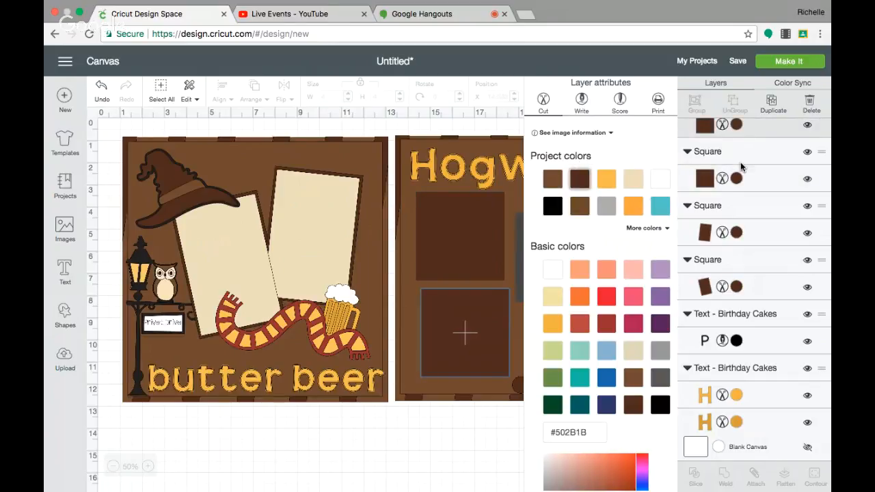
scroll(751, 239, "up", 3)
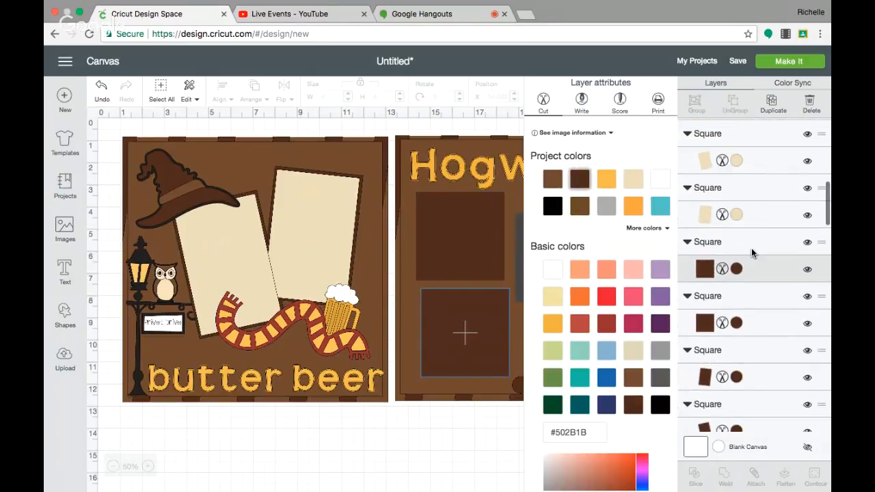
scroll(750, 250, "down", 3)
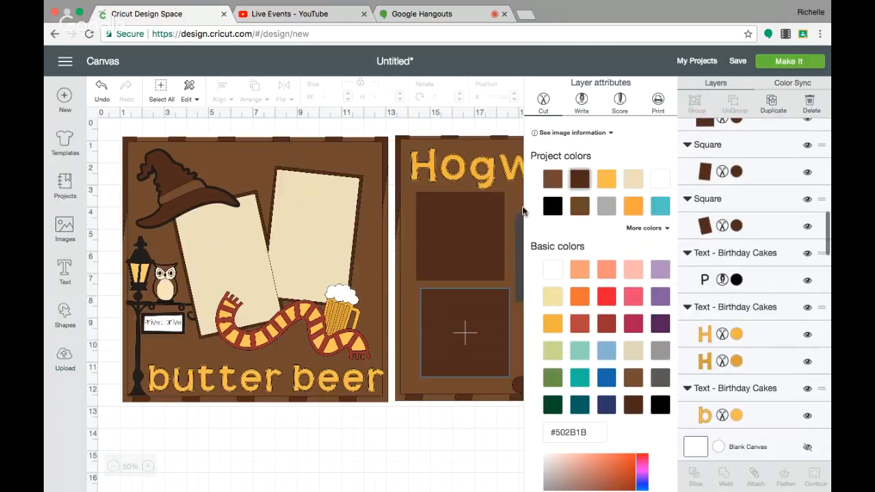
left_click(517, 233)
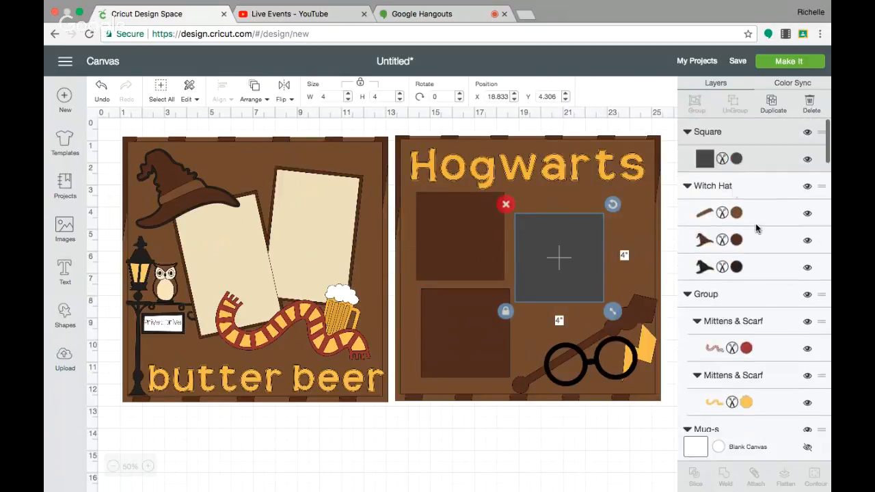
left_click(736, 159)
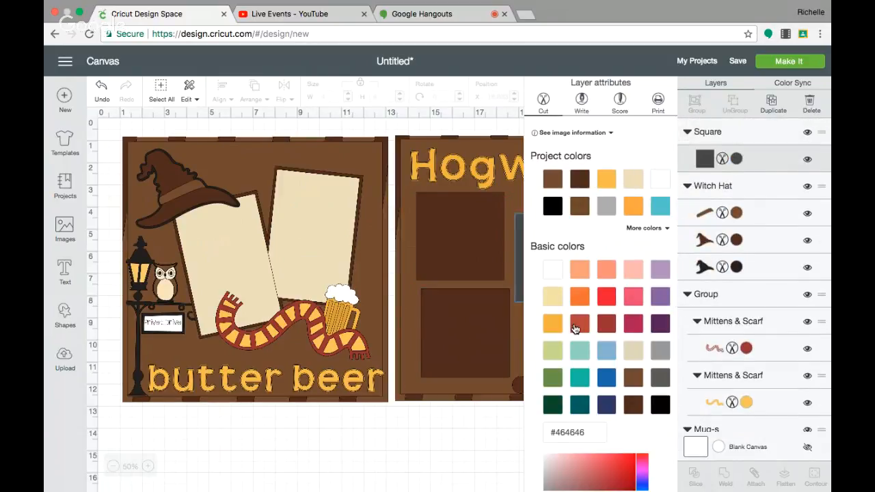
left_click(633, 404)
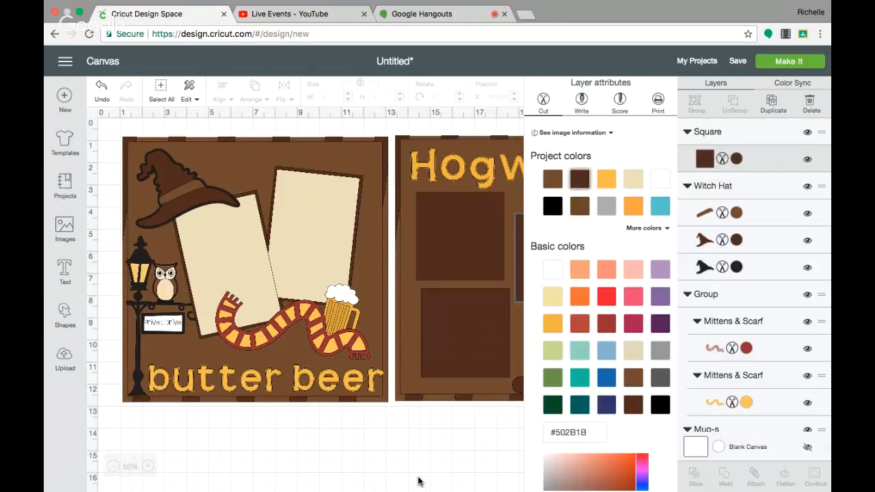
left_click(415, 478)
Step: Duplicate the single brown square beside the stacked pair and lay the copy over the original
left_click(539, 258)
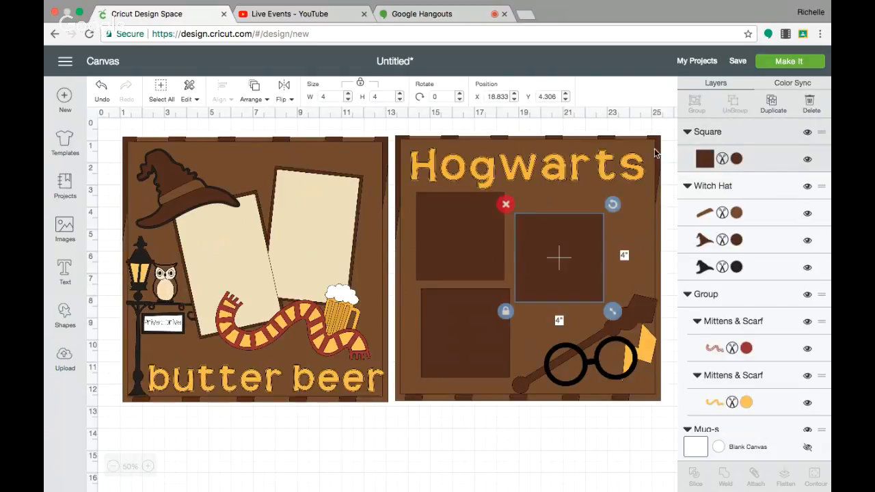
left_click(773, 103)
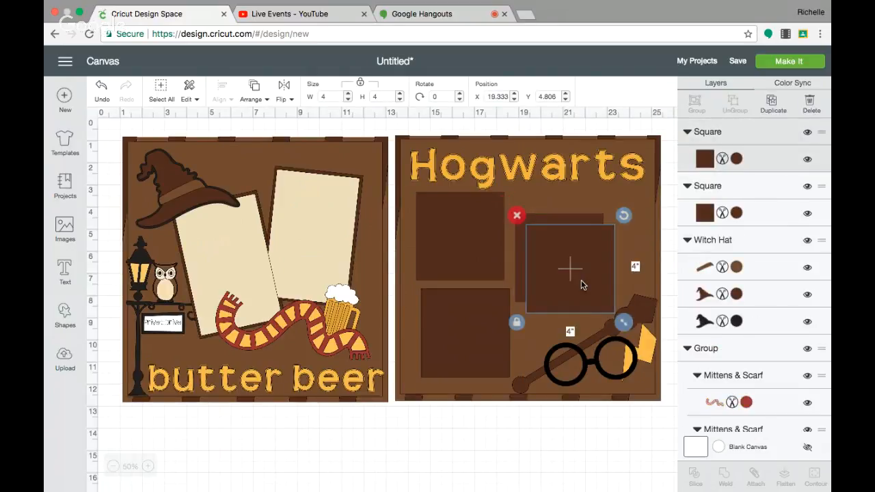
left_click_drag(581, 284, 569, 267)
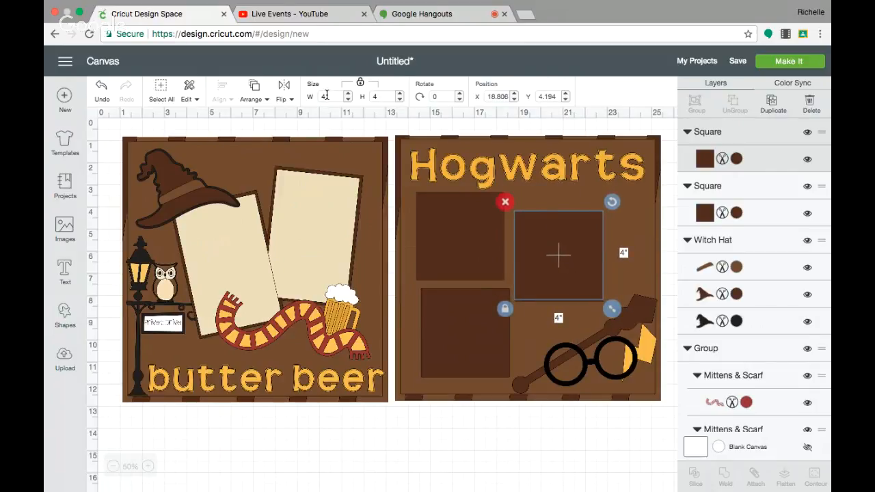
Step: Unlock the copied square's proportions, resize it to 3.75 × 3.75 in, and center it on the brown mat beneath
left_click(360, 84)
left_click(360, 84)
left_click(311, 96)
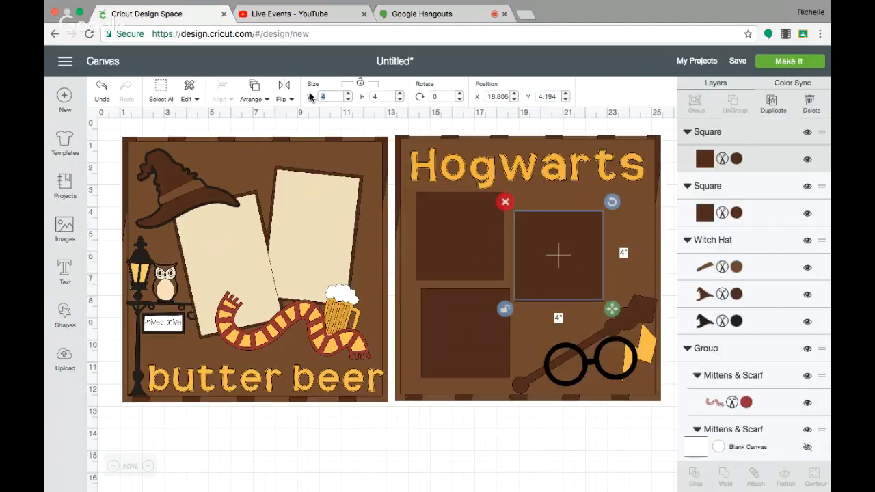
type("3.75")
key("Return")
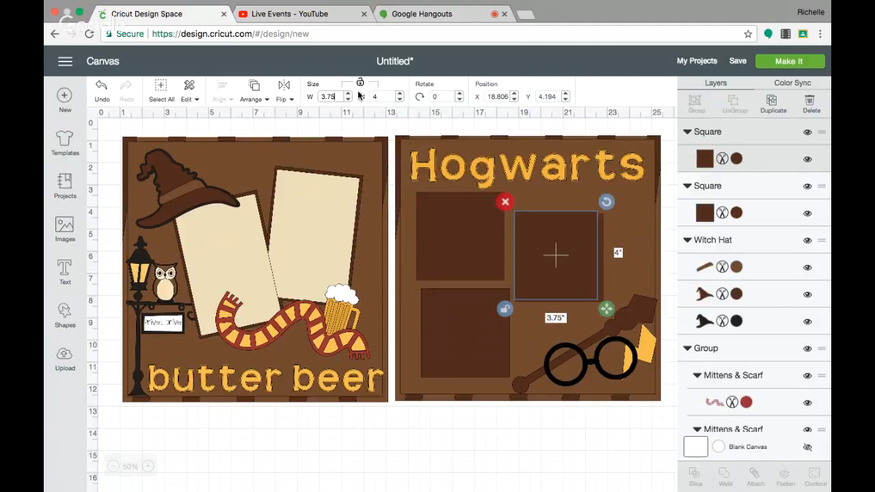
left_click(383, 99)
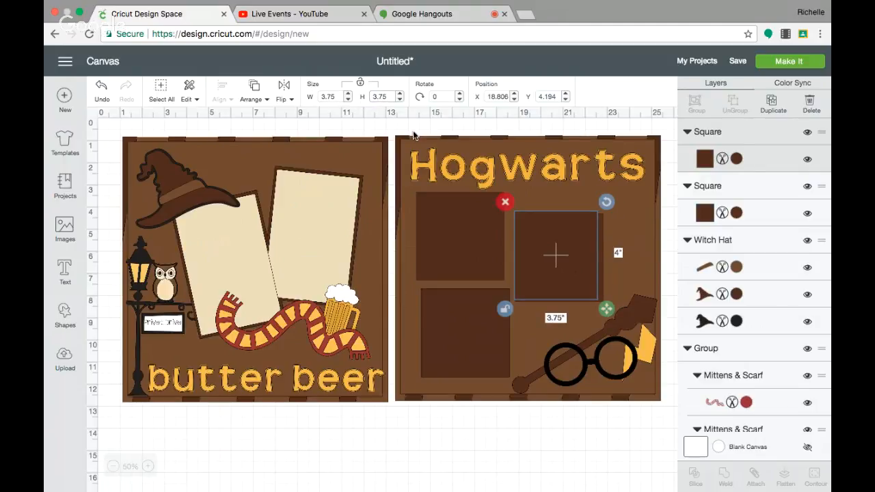
key("Return")
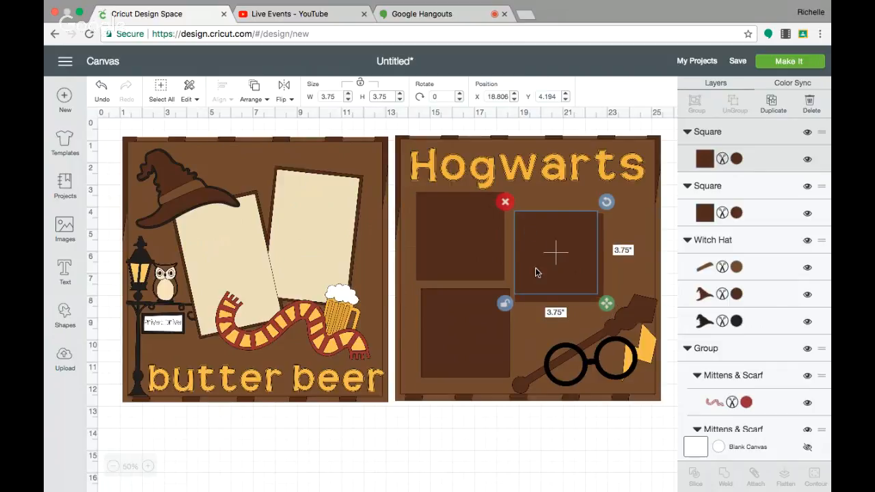
left_click_drag(558, 257, 562, 260)
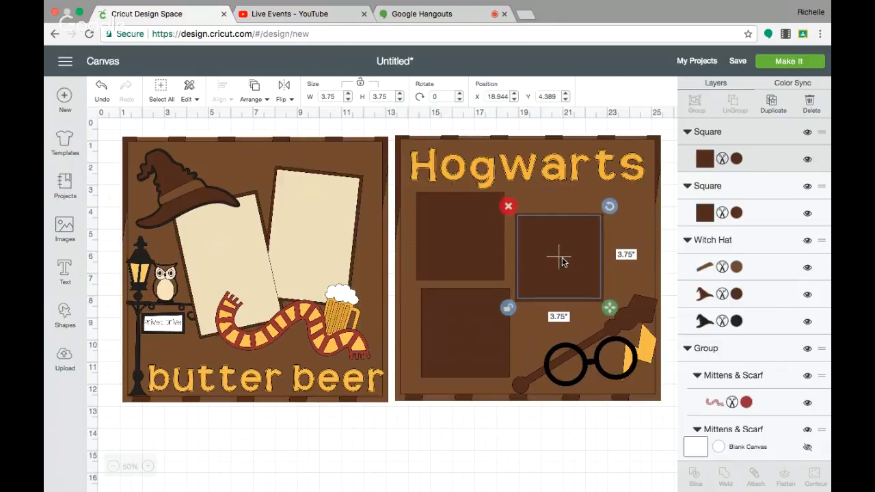
Step: Recolor the 3.75 in square cream (#ECDDB7) and center duplicates of it on the two stacked brown squares
left_click(734, 159)
left_click(633, 179)
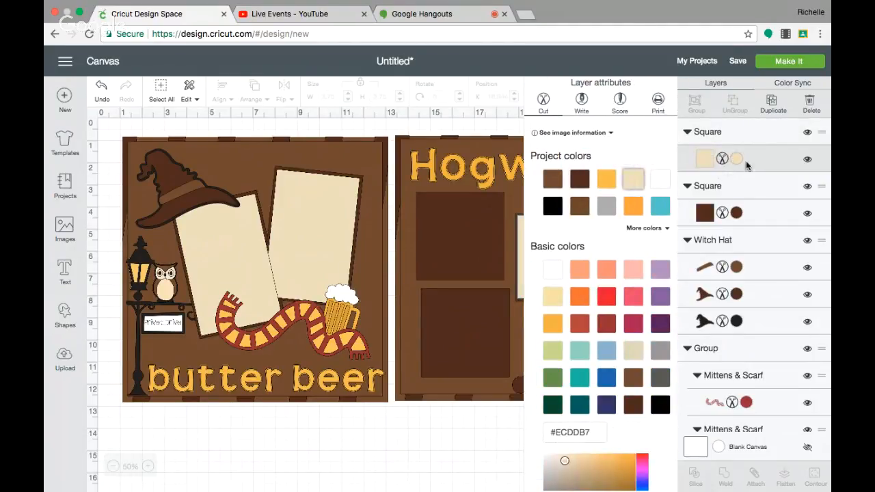
left_click(774, 102)
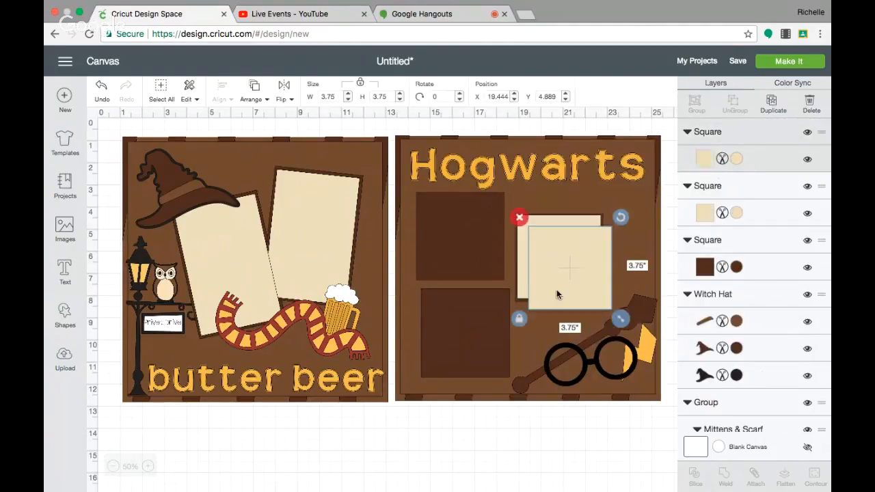
left_click_drag(568, 284, 458, 253)
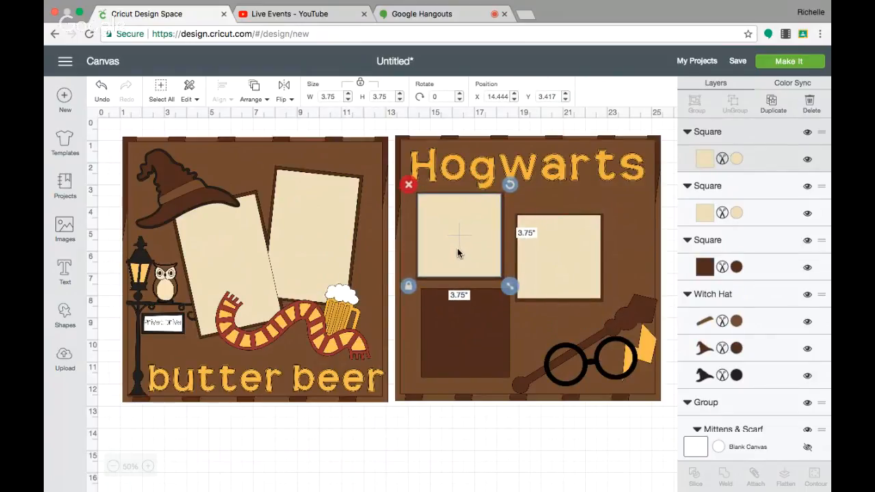
left_click(774, 102)
left_click_drag(488, 252, 483, 336)
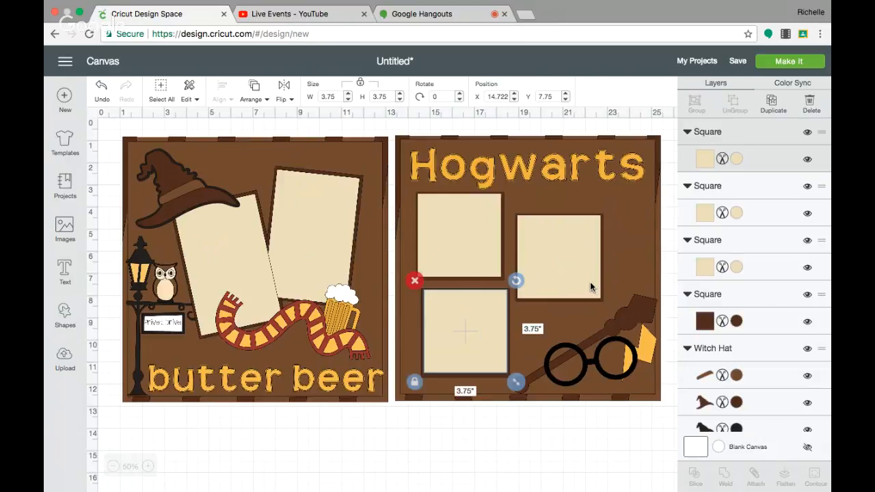
Step: Lower the single brown mat and its cream square on the Hogwarts page, keeping the cream layer centered on the mat
left_click_drag(588, 216, 578, 244)
left_click(581, 222)
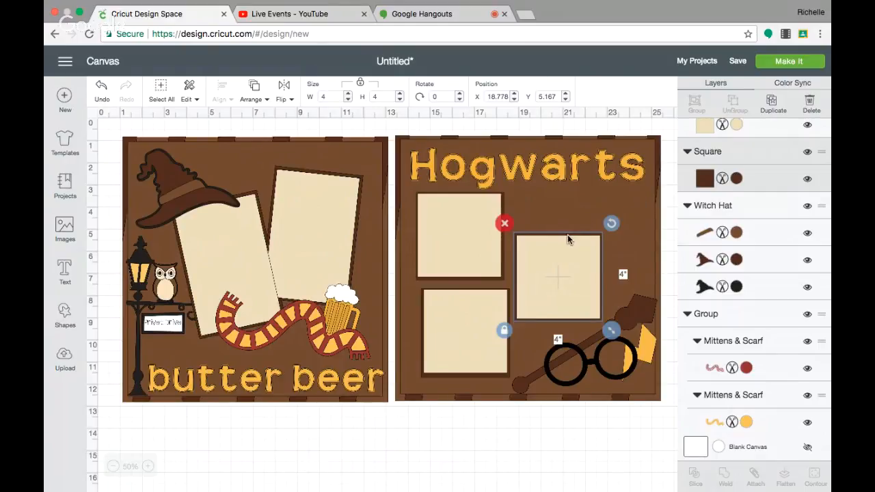
left_click(567, 236)
key("Down")
key("Down")
key("Down")
key("Down")
key("Down")
key("Down")
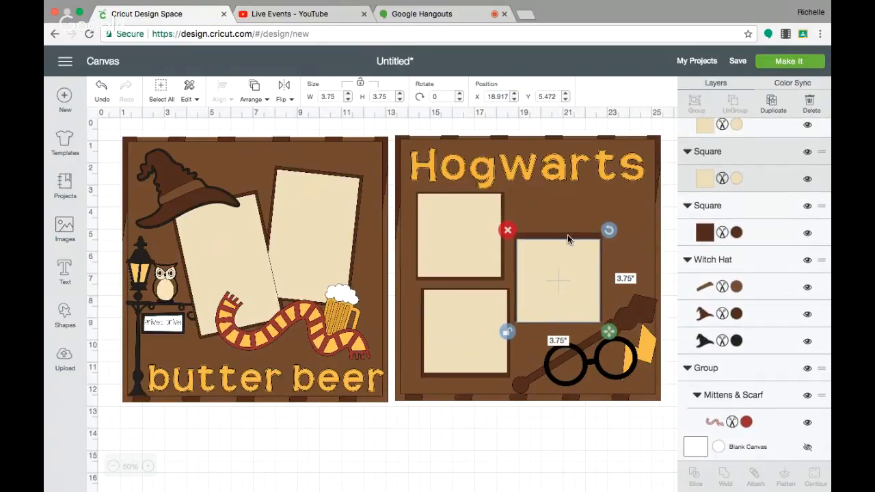
left_click(567, 234)
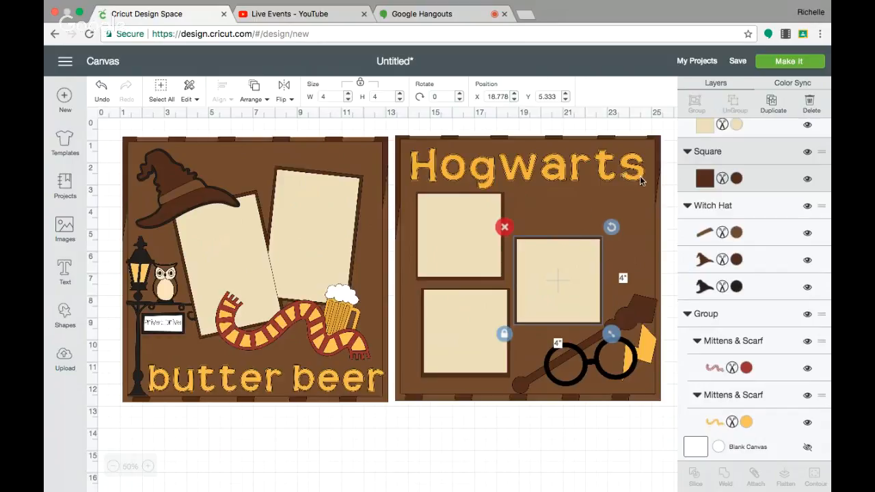
left_click(625, 203)
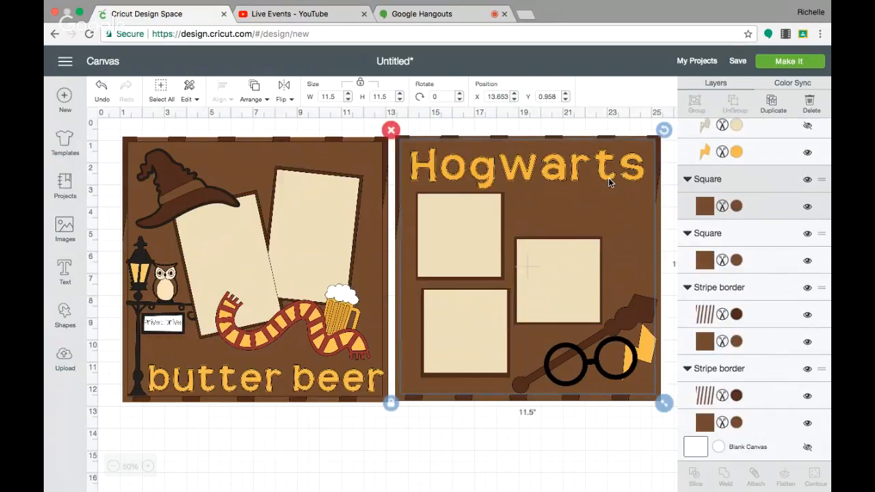
left_click(63, 268)
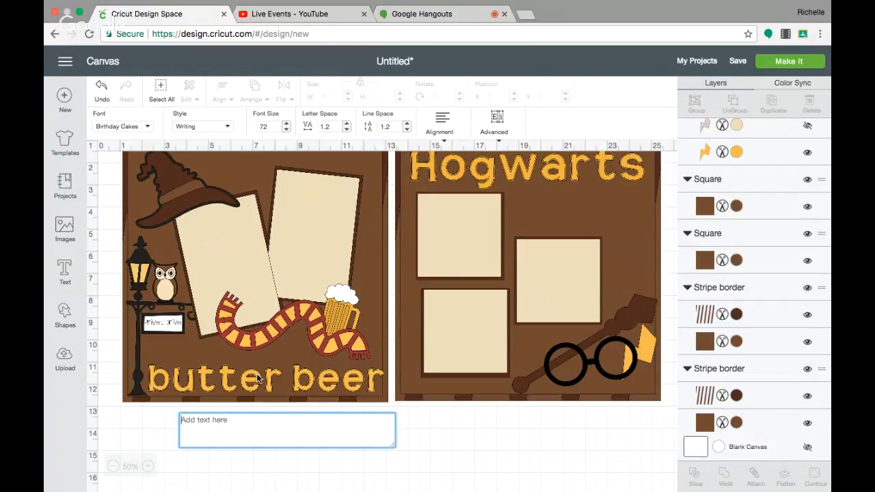
type("9")
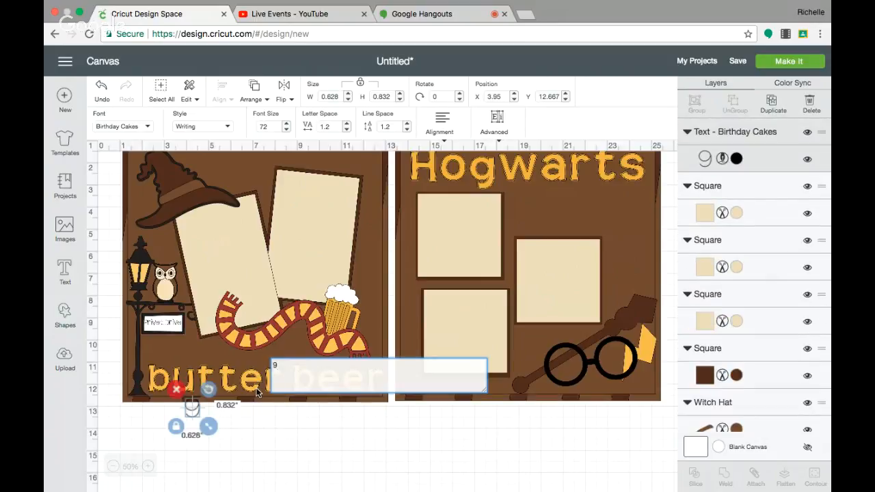
key("BackSpace")
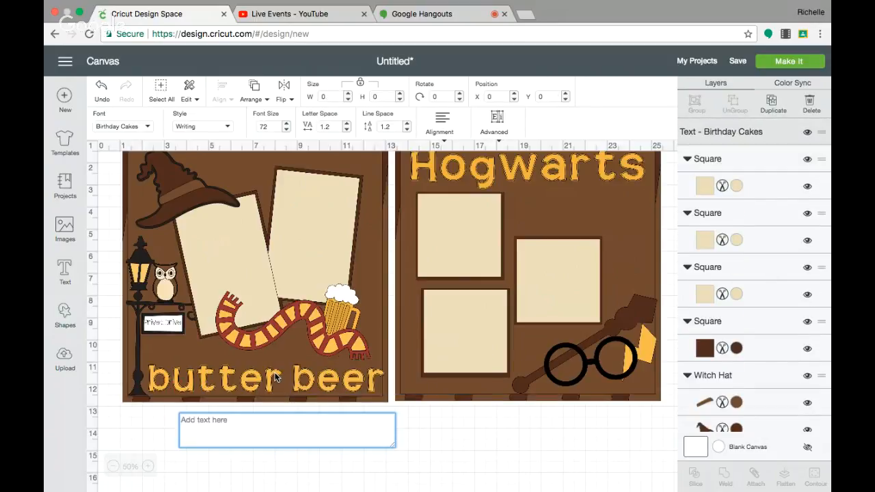
Step: Clear the font filters, search the Cricut fonts for "birth", and choose Birthday Cakes for the new text
left_click(131, 130)
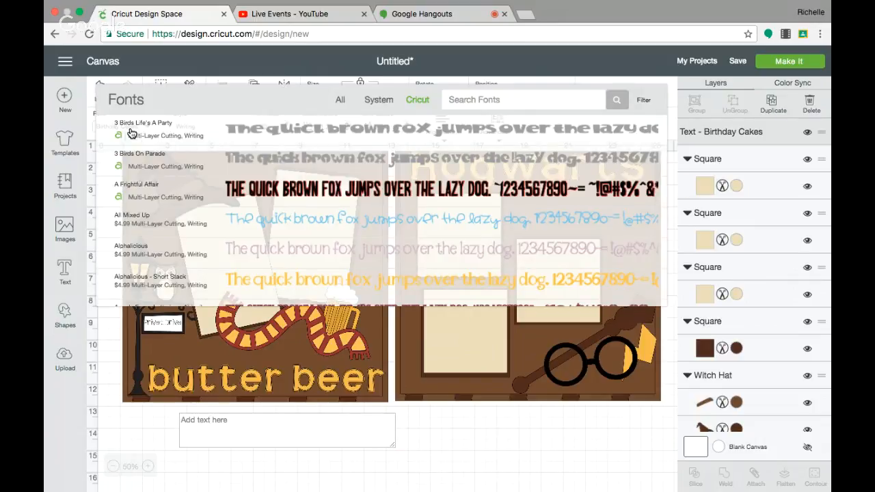
left_click(643, 100)
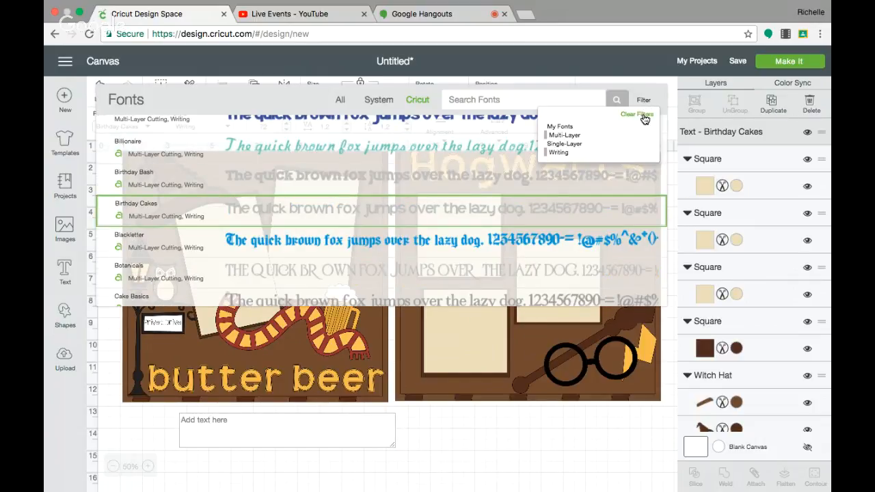
left_click(644, 117)
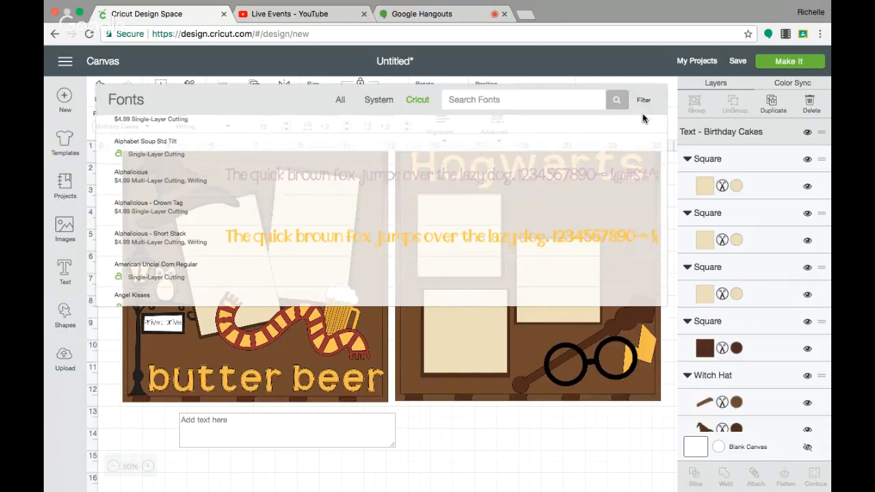
left_click(461, 100)
type("bi")
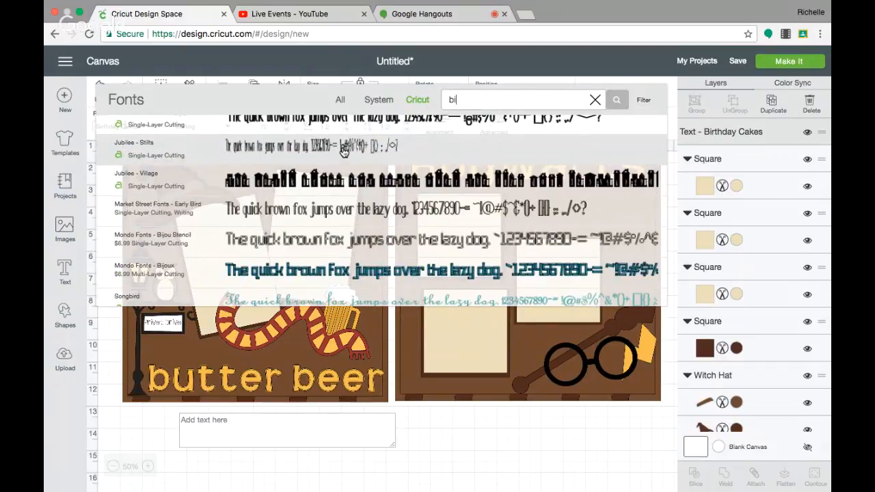
type("r")
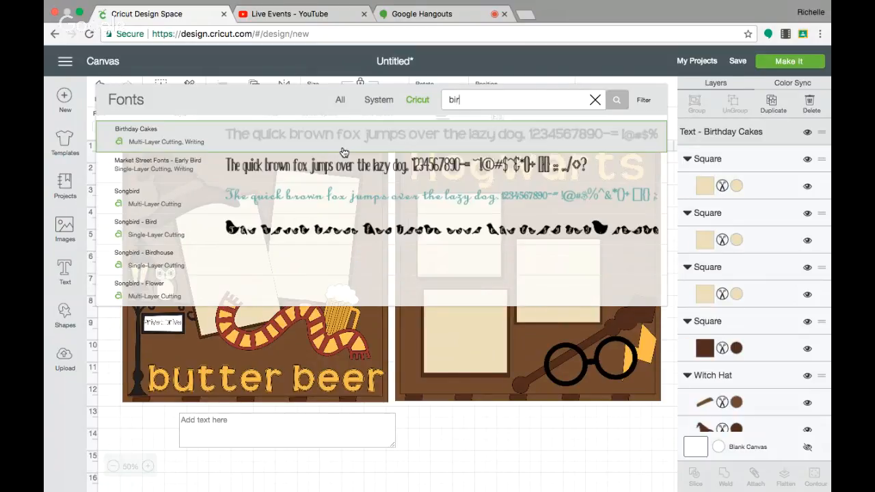
type("th")
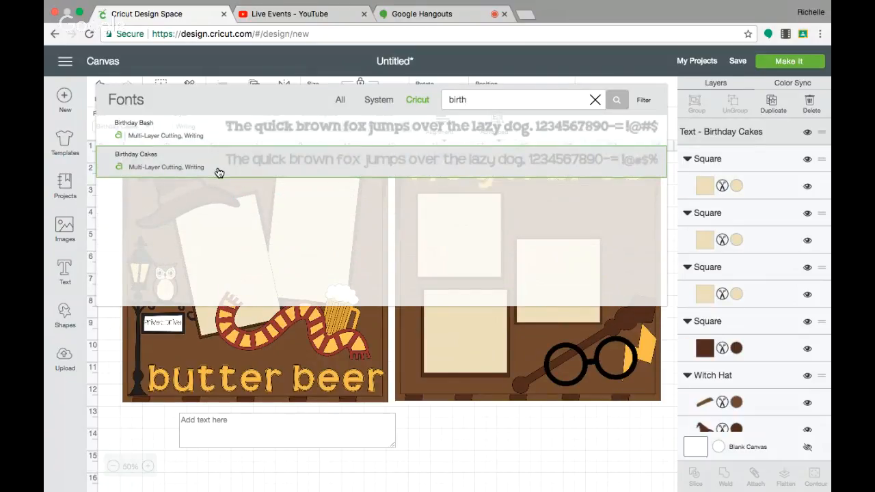
left_click(218, 171)
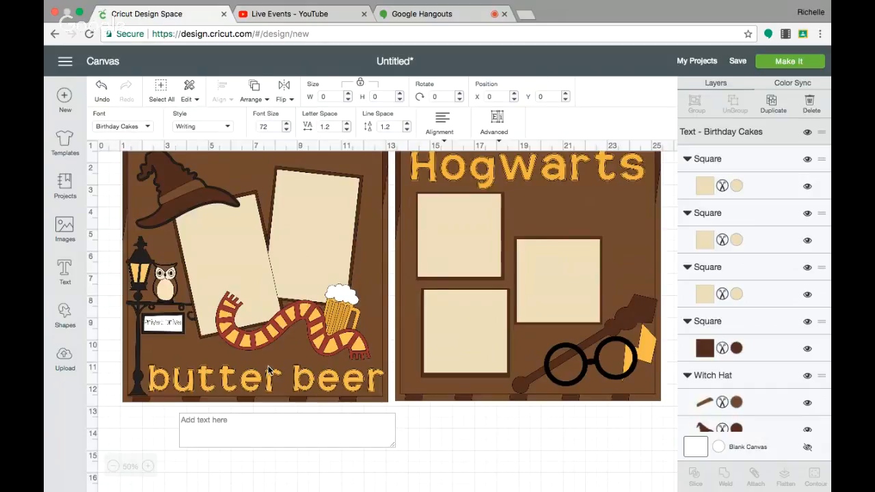
Step: Enter the text "9 3/4" below the butter beer page and change its layer from Write to Cut
left_click(230, 424)
type("9")
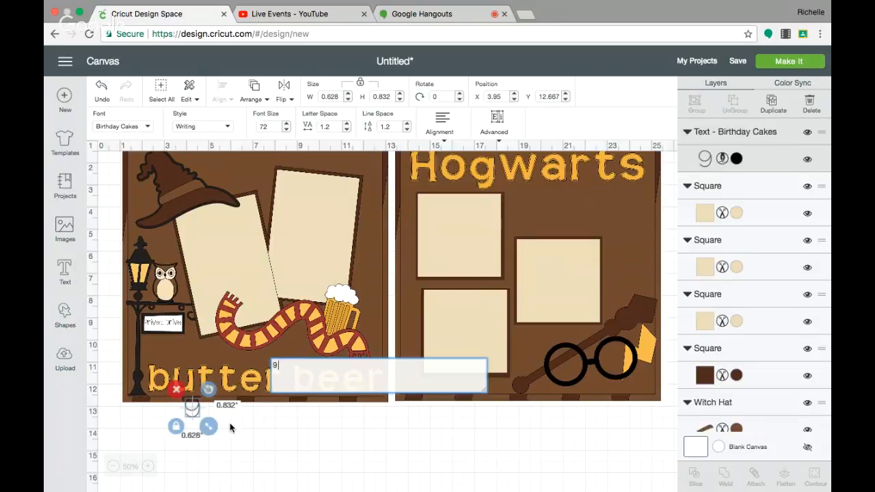
type(" 3/4")
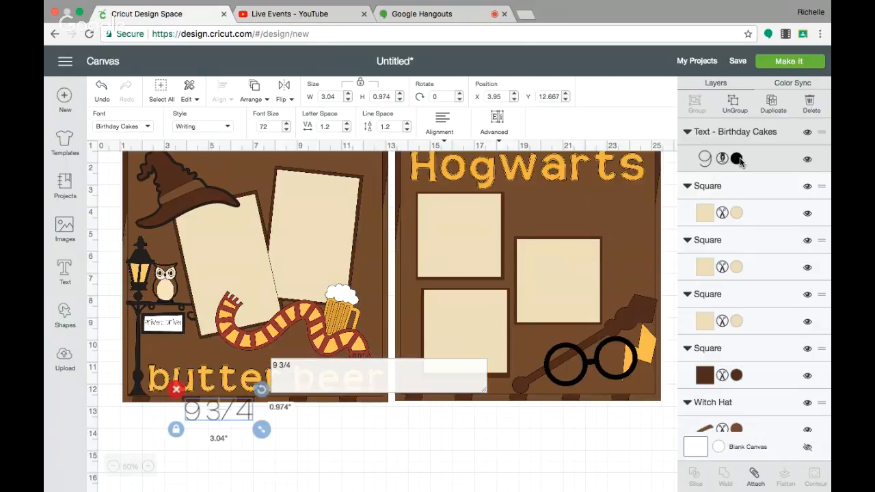
left_click(739, 158)
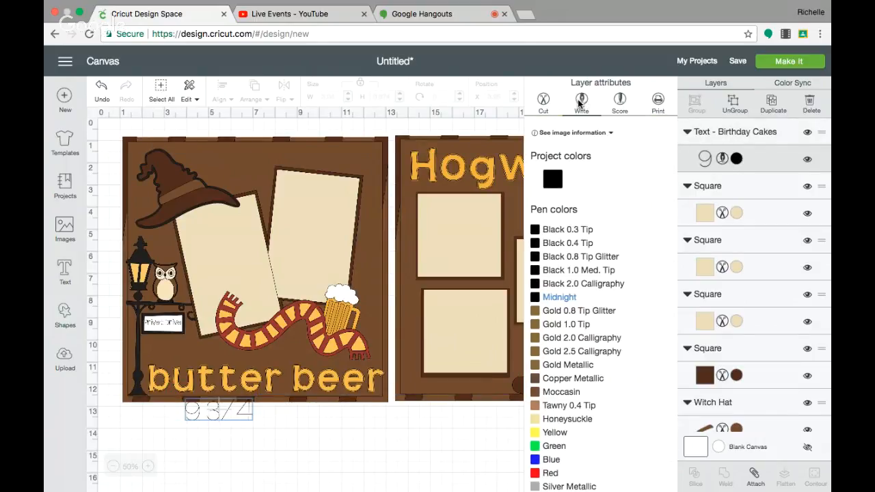
left_click(544, 100)
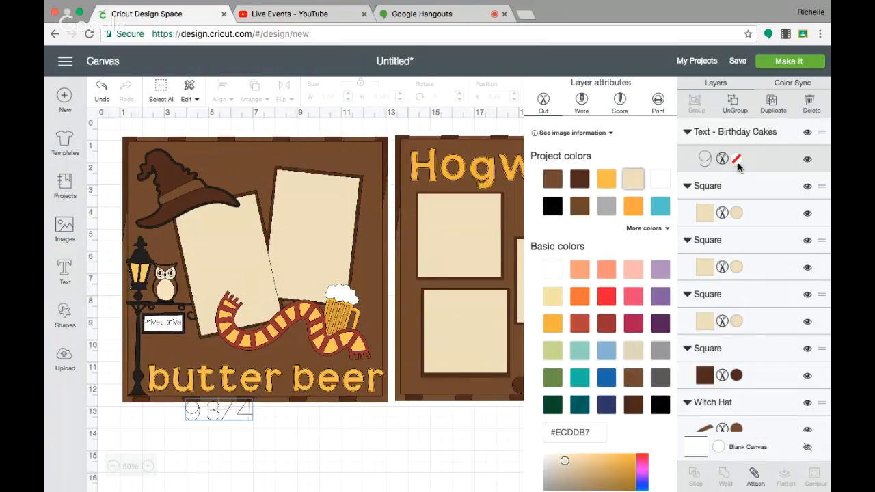
Step: Delete the thin "9 3/4" text below the butter beer page
left_click(218, 403)
left_click(219, 412)
key("Delete")
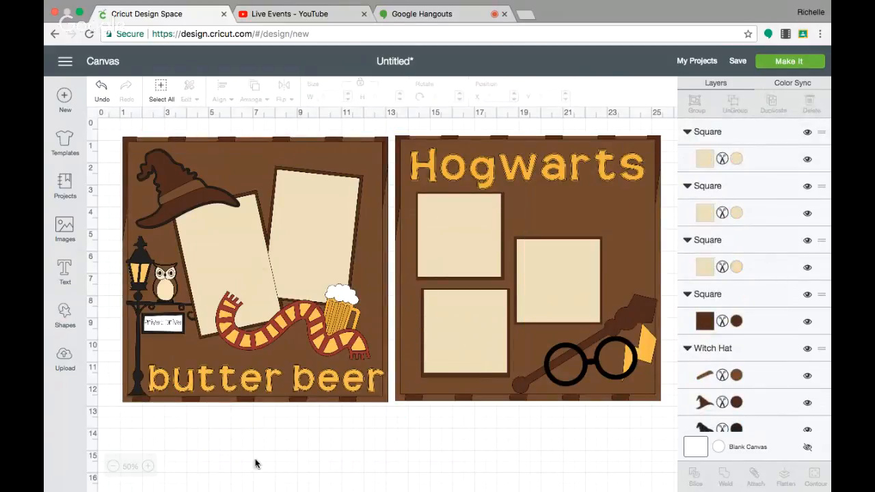
Step: Add the text "9" below the butter beer page and change its layer from Write to Cut
left_click(65, 268)
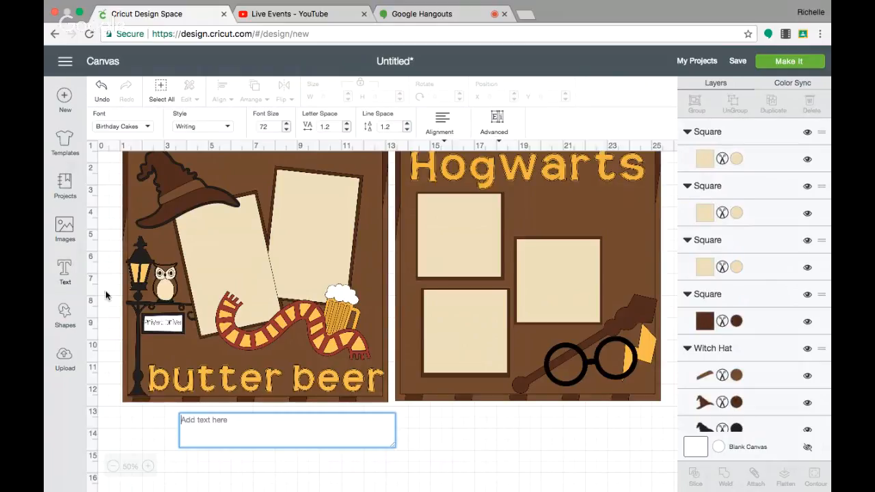
type("9")
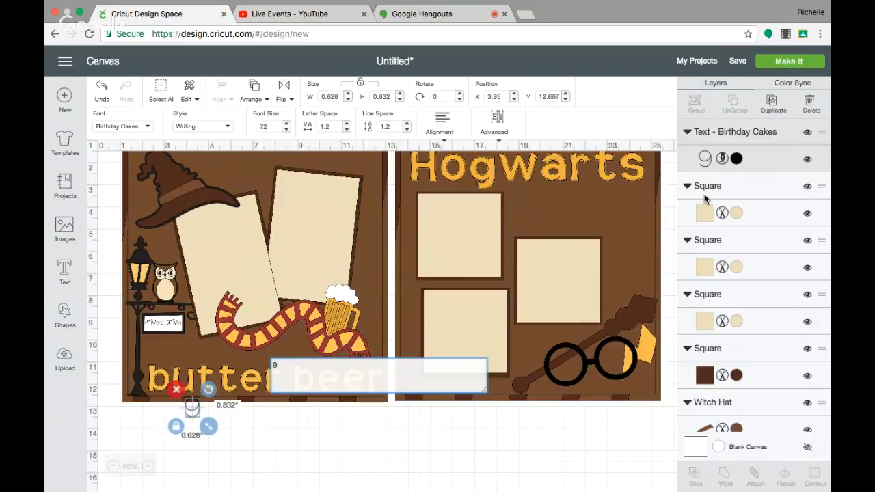
left_click(736, 159)
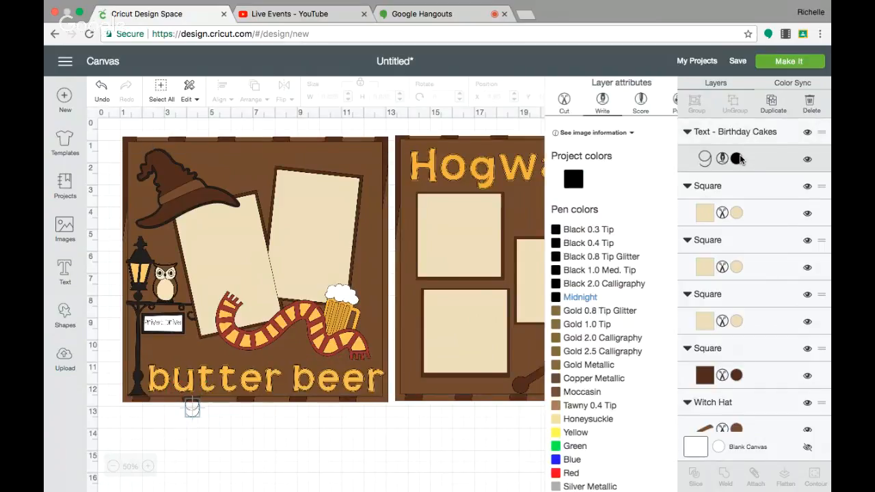
left_click(543, 100)
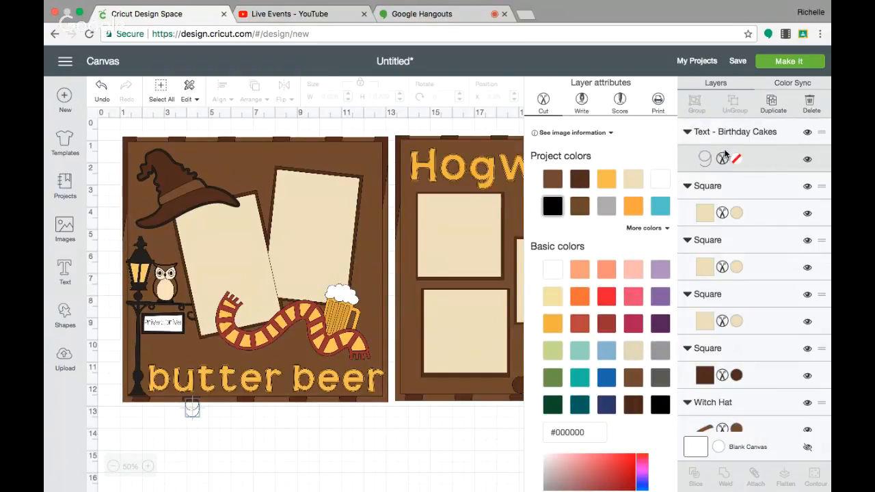
left_click(66, 266)
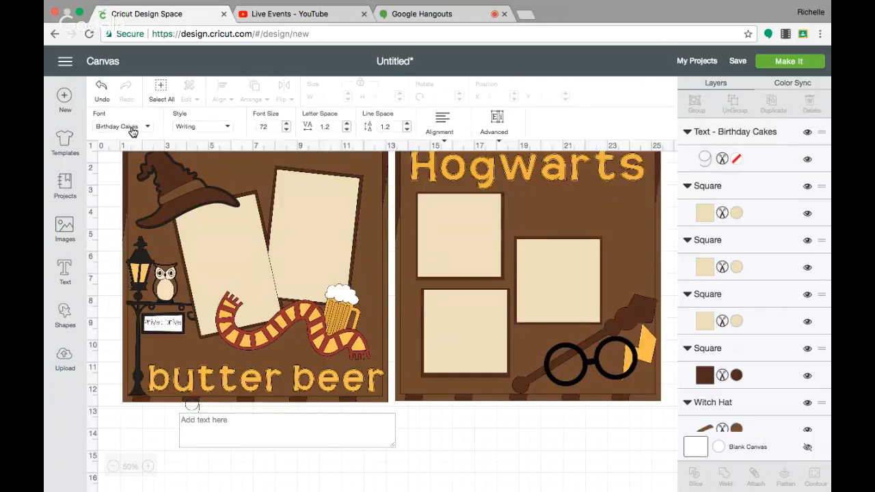
left_click(133, 130)
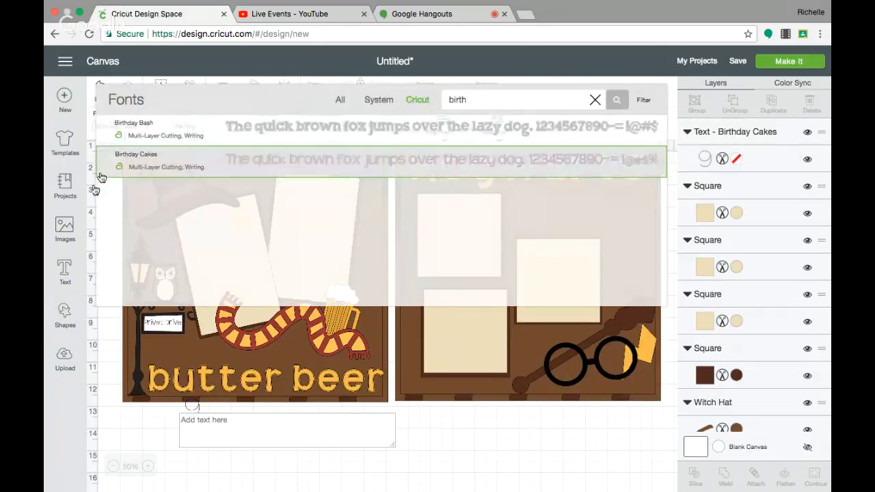
left_click(129, 428)
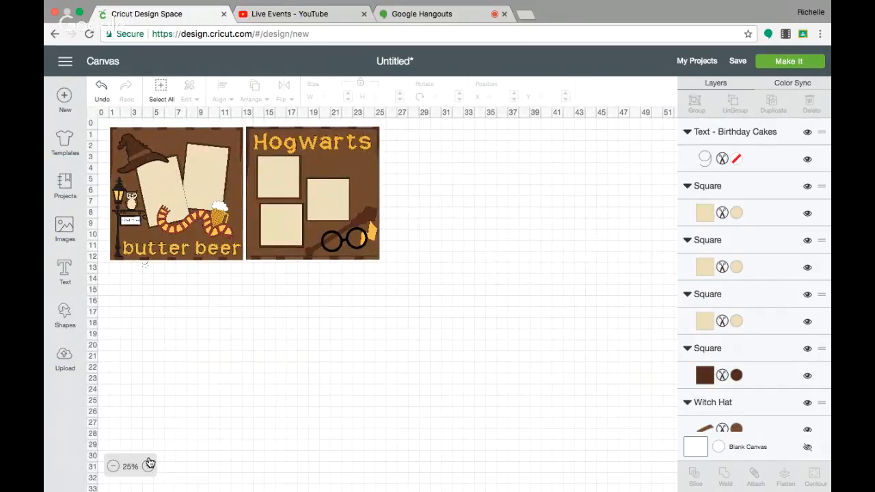
left_click(149, 465)
left_click(148, 465)
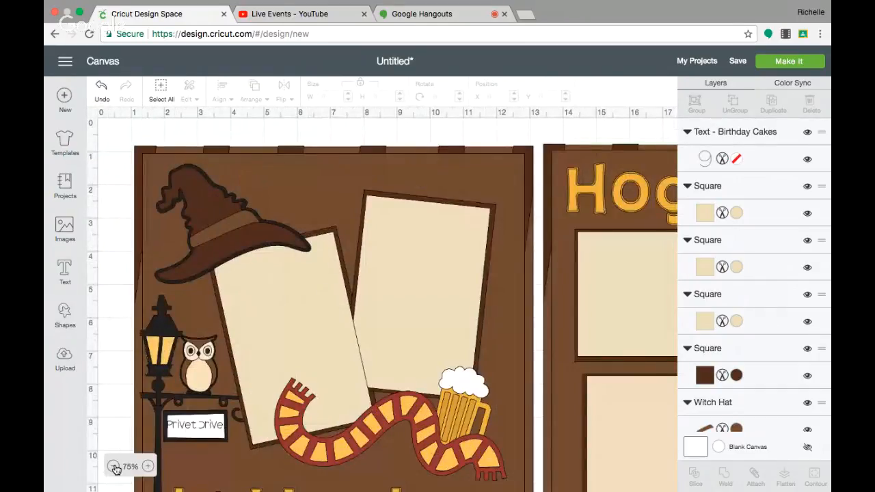
left_click(114, 466)
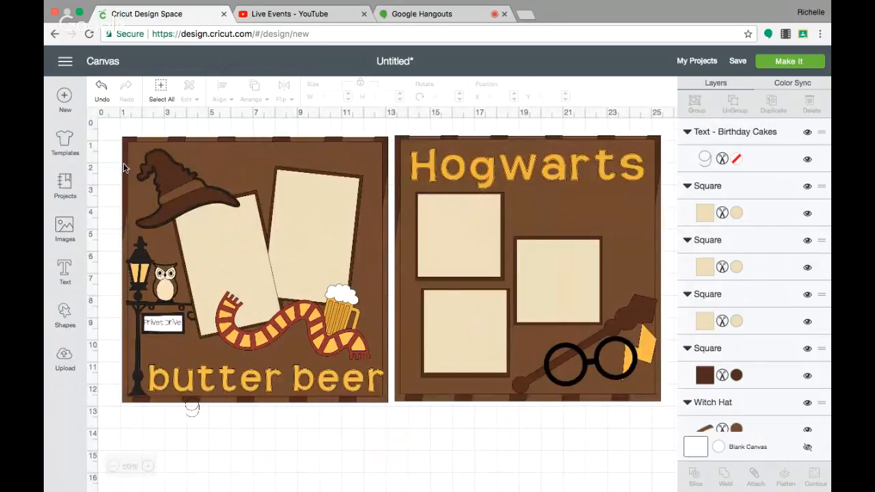
Step: Set the style for new text to Regular and delete the stray thin "9" below the butter beer page
left_click(65, 268)
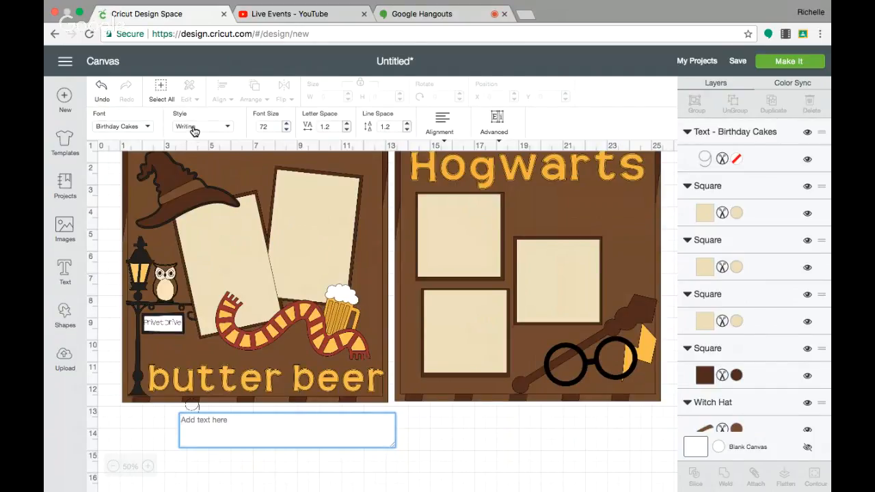
left_click(194, 128)
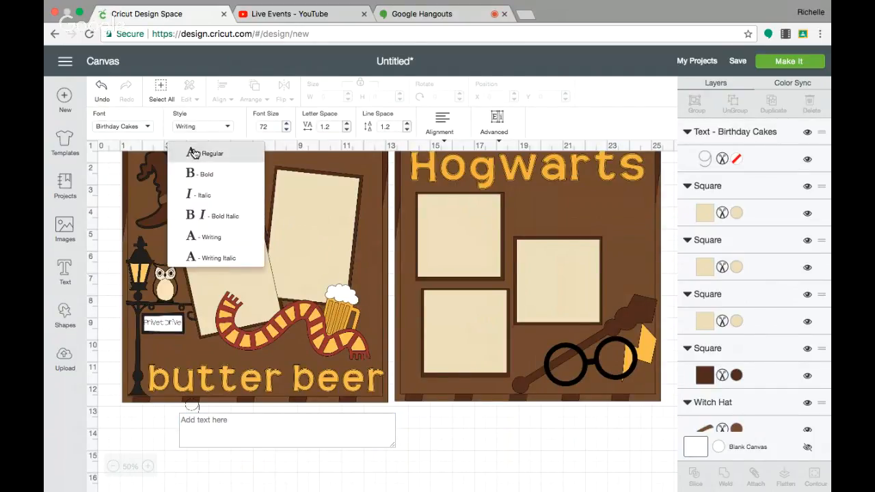
left_click(194, 154)
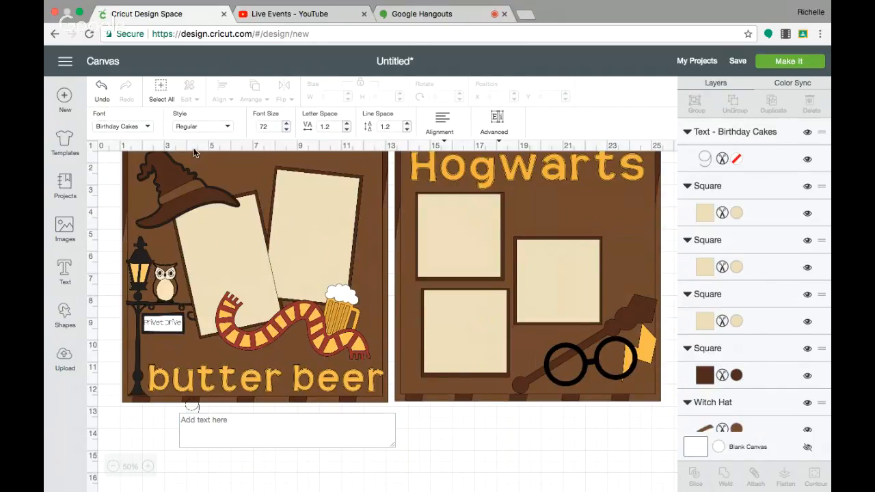
left_click(191, 408)
left_click(176, 389)
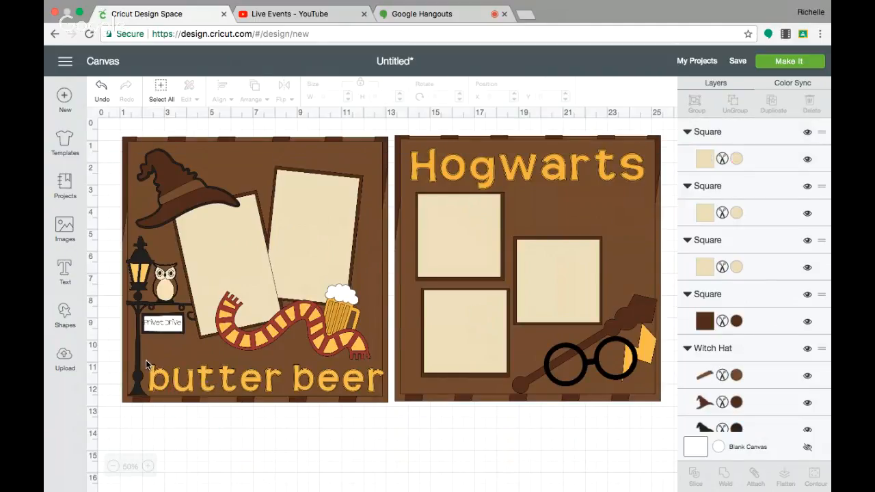
Step: Add the text "9 3/4" in Birthday Cakes Regular and place it in the empty canvas area below the two pages
left_click(65, 268)
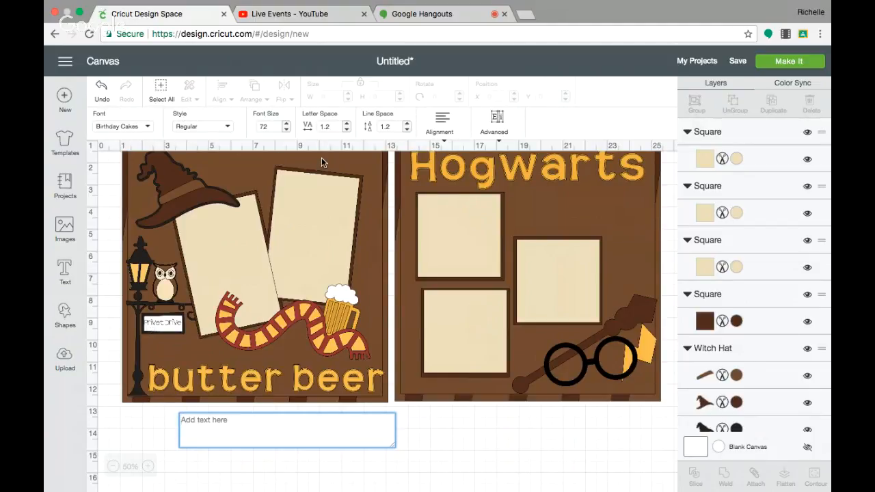
type("9")
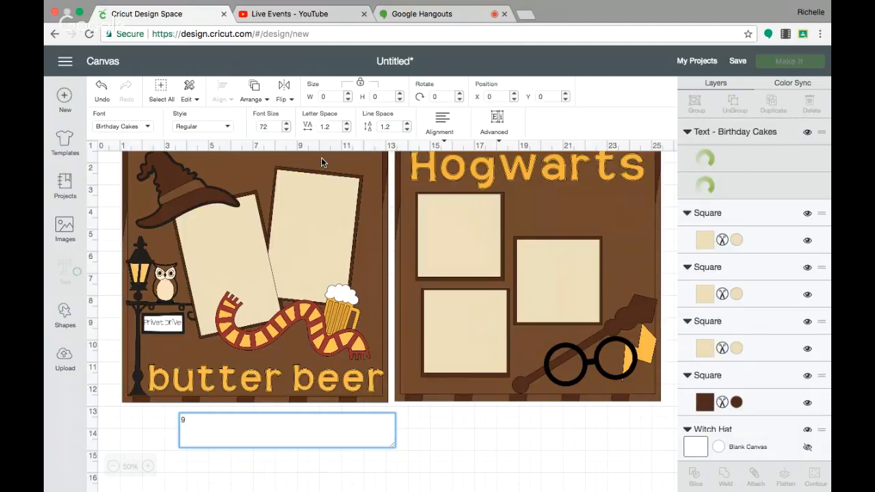
type(" 3/4")
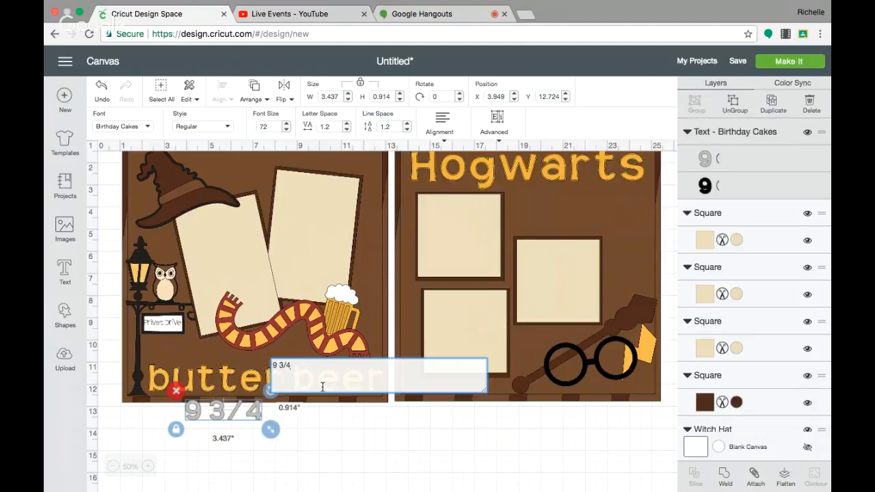
left_click(301, 441)
left_click_drag(247, 424, 391, 440)
scroll(391, 441, "down", 3)
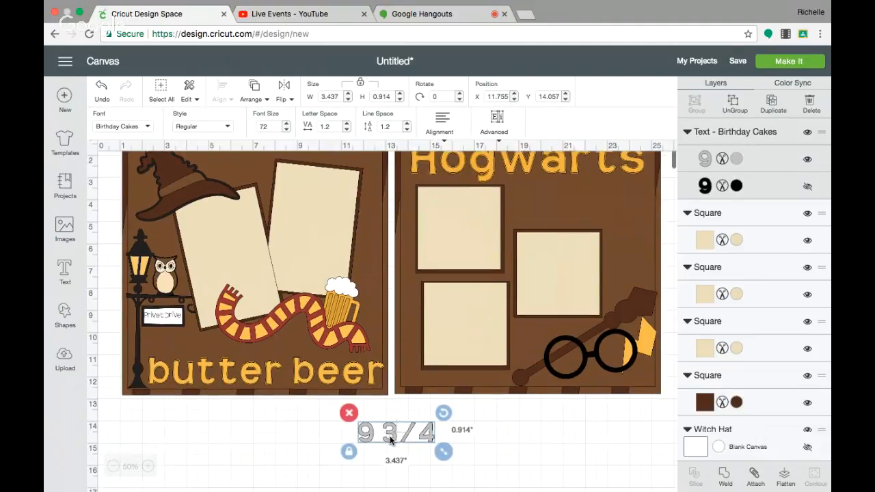
Step: Show the hidden black layer of the "9 3/4" text and enlarge the text to about 9.8 in wide
left_click(807, 188)
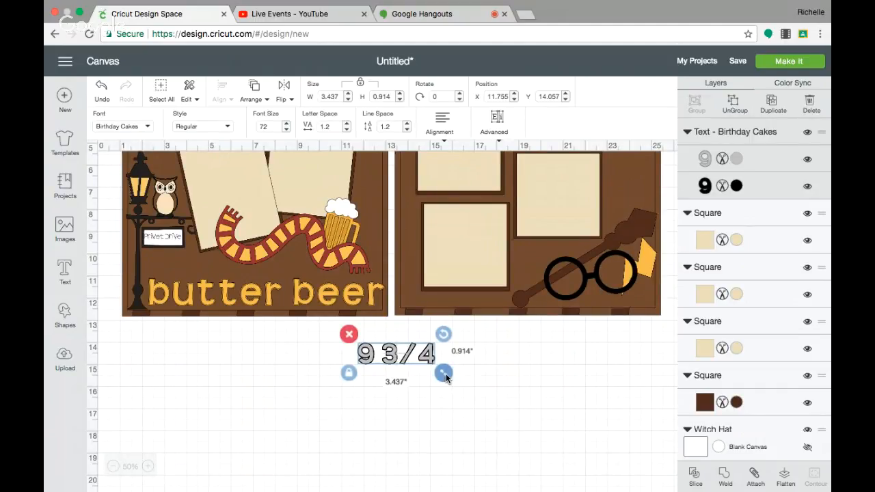
left_click_drag(445, 374, 588, 458)
Step: Ungroup the "9 3/4" text and move its grey layer down, apart from the black layer
left_click(735, 102)
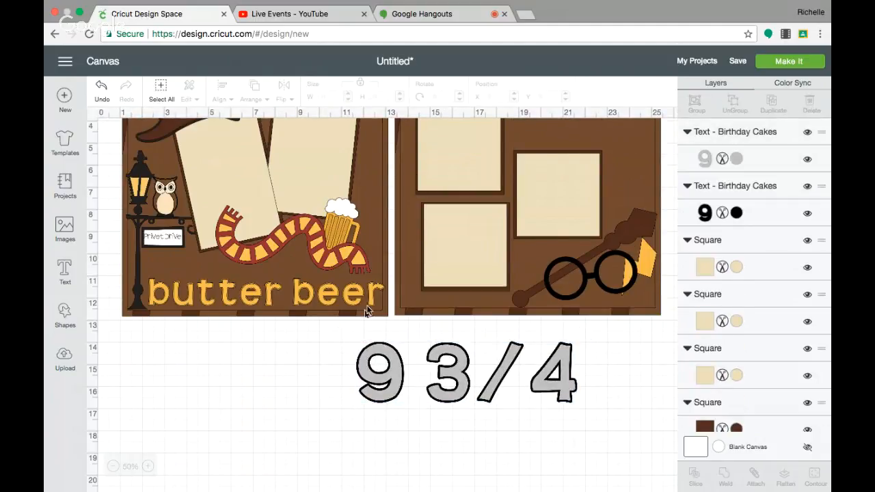
left_click_drag(396, 363, 395, 402)
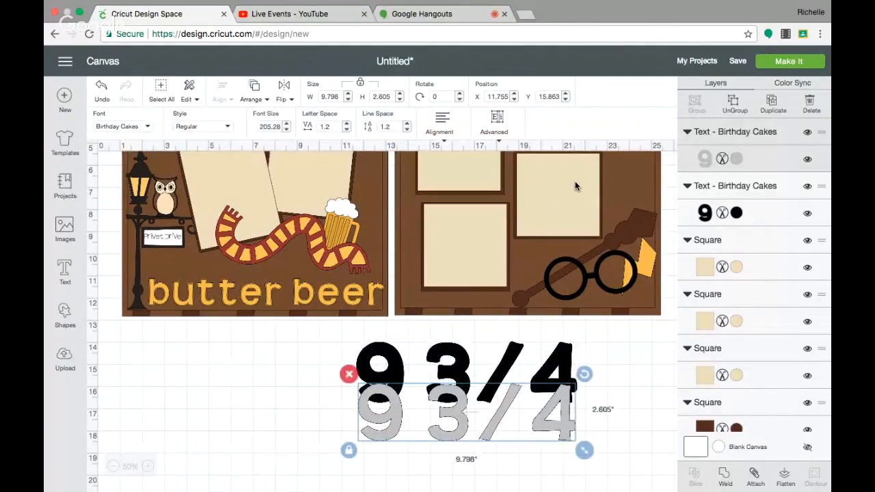
Step: Move the black "9 3/4" layer up off the grey one, ungroup its characters, and set the black 9 apart in empty canvas space
left_click_drag(385, 356, 384, 337)
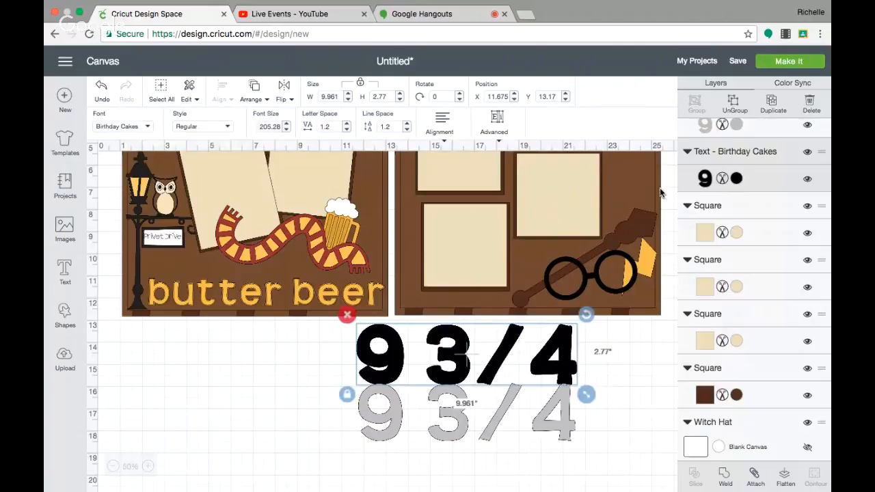
left_click(736, 109)
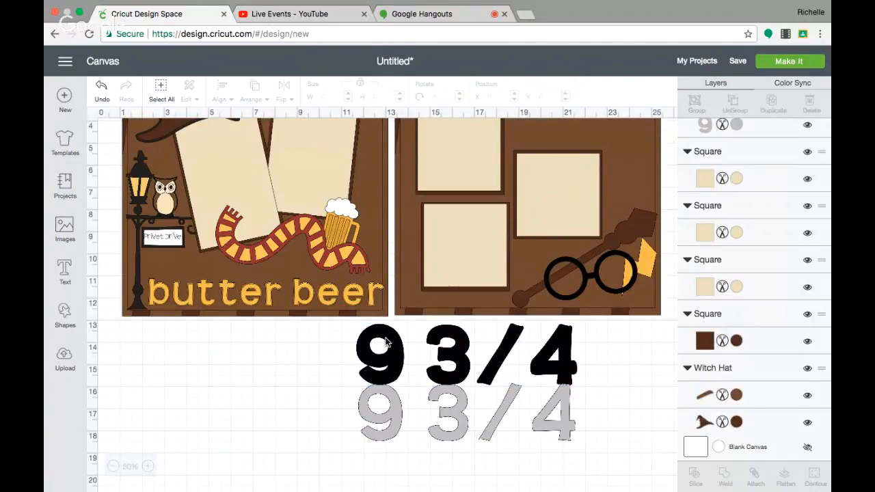
left_click_drag(385, 340, 268, 349)
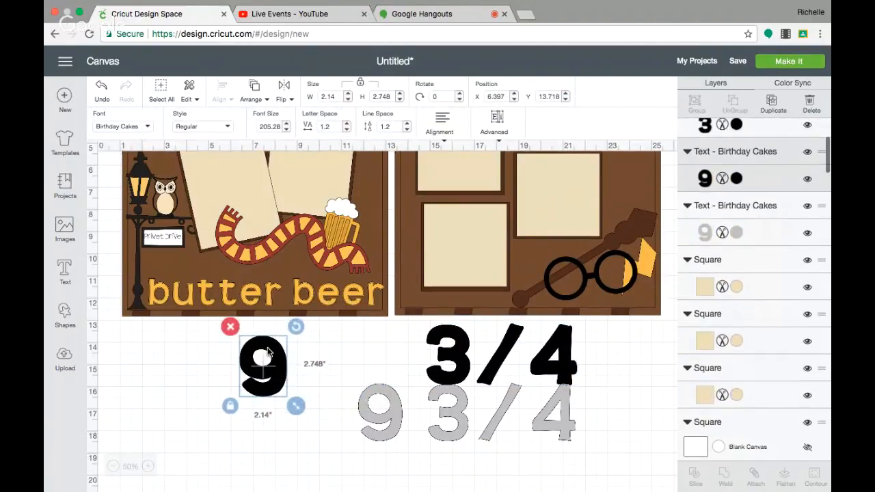
Step: Ungroup the grey "9 3/4" characters, centre the grey 9 on the separated black 9, and group the two layers
left_click(406, 414)
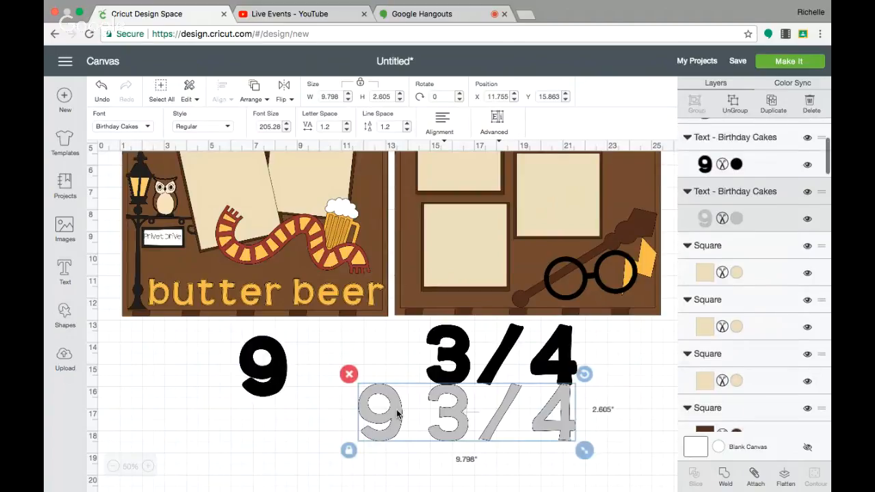
left_click(733, 104)
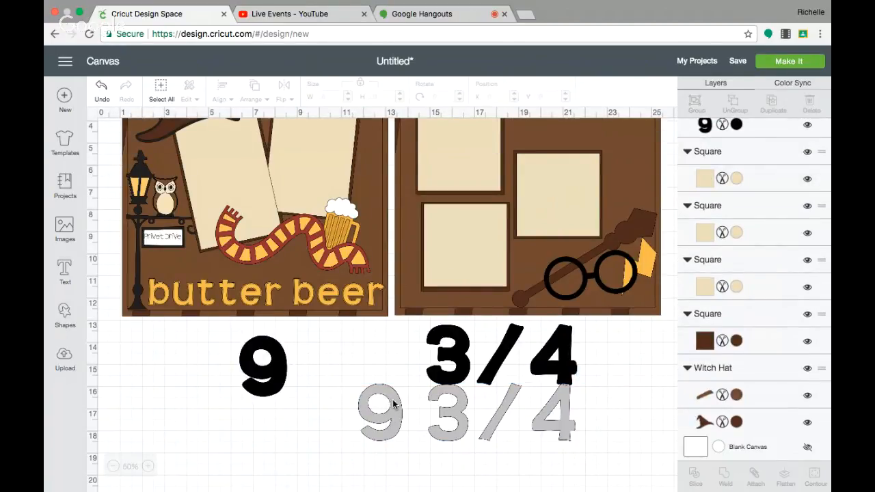
left_click_drag(394, 406, 276, 359)
left_click(325, 377)
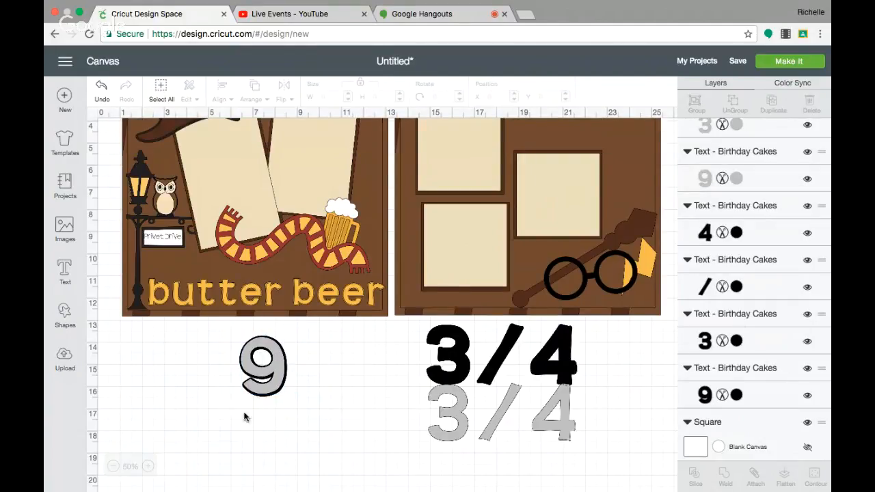
left_click_drag(234, 400, 303, 330)
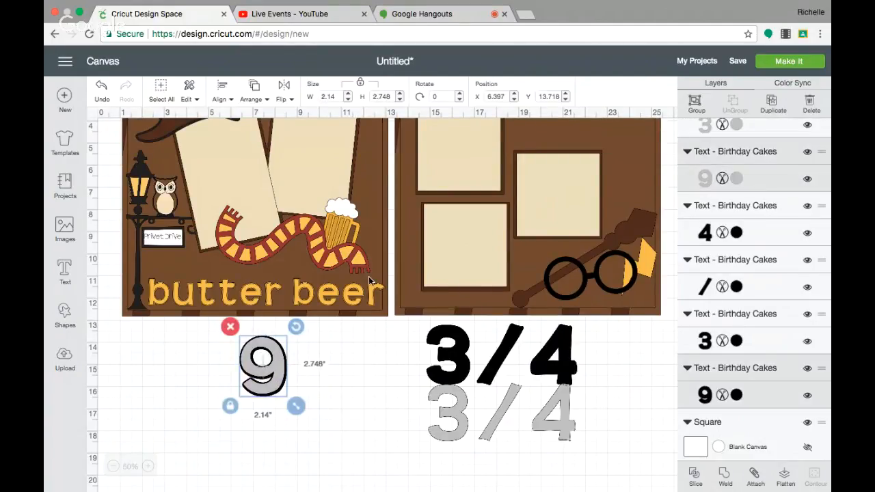
left_click(695, 102)
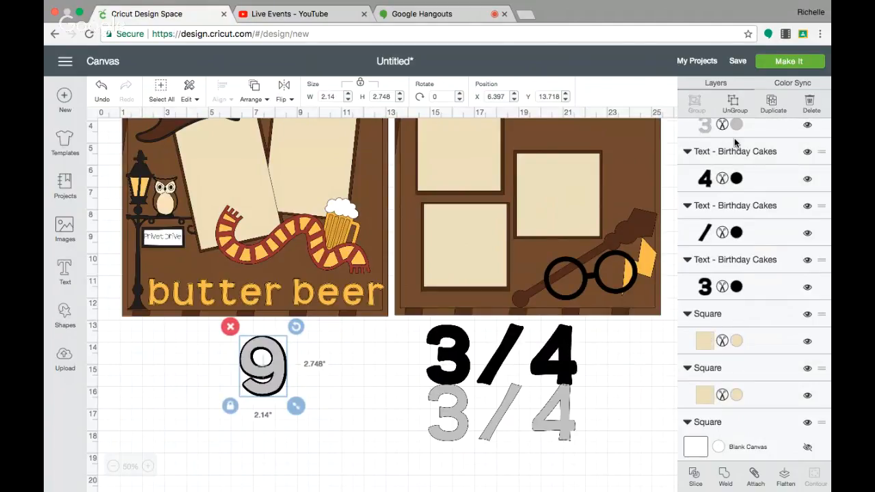
Step: Swap the colors of the grouped 9, making its upper layer black and its lower layer the project grey
scroll(736, 141, "up", 1)
scroll(790, 184, "up", 5)
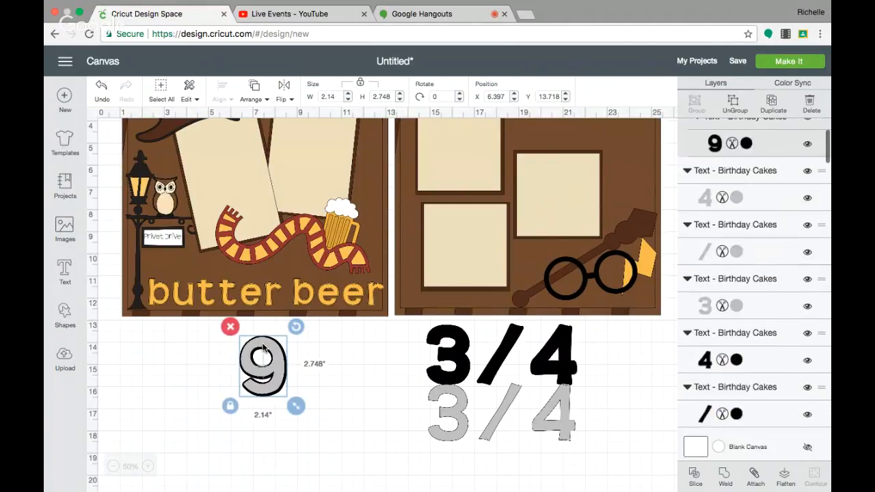
left_click(745, 185)
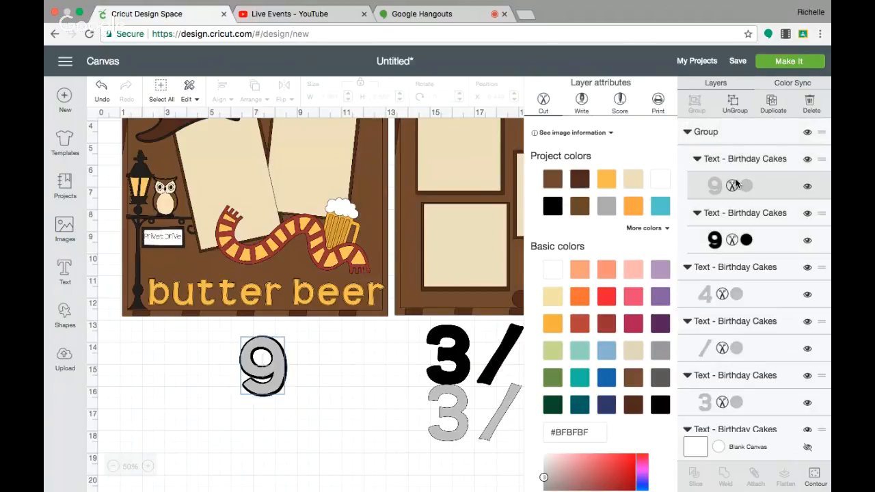
left_click(553, 206)
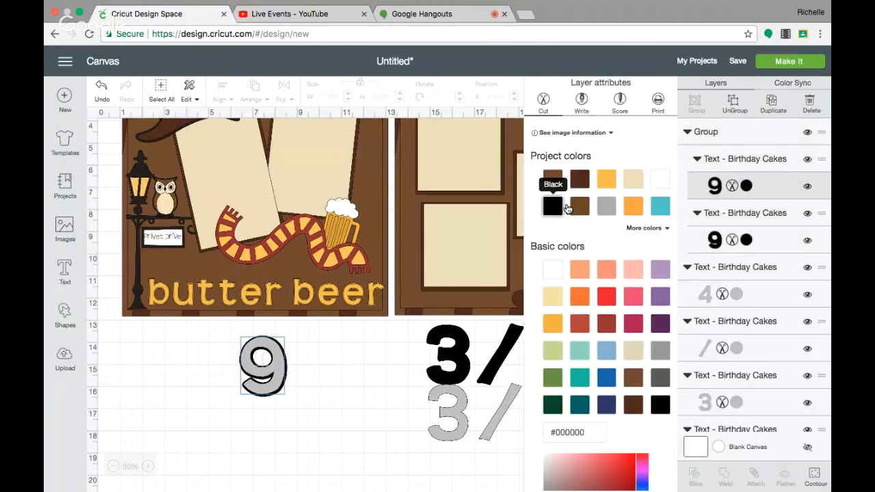
left_click(746, 239)
left_click(606, 206)
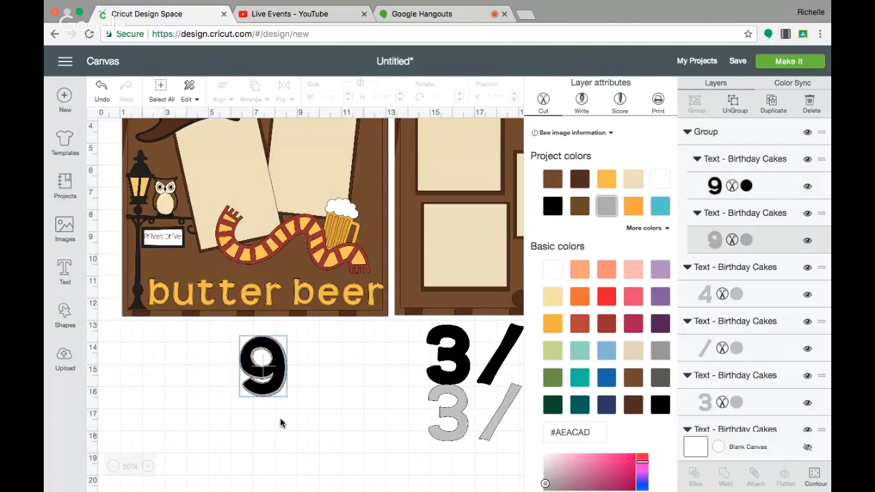
Step: Place the layered 9 below the end of the "Hogwarts" title and shrink it to about 1.66 in wide
left_click_drag(276, 388, 534, 253)
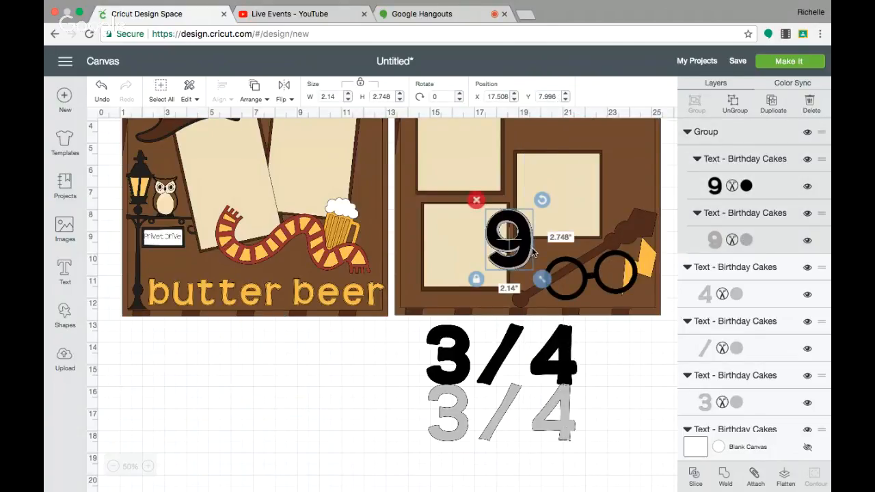
scroll(532, 249, "up", 3)
left_click_drag(508, 306, 599, 192)
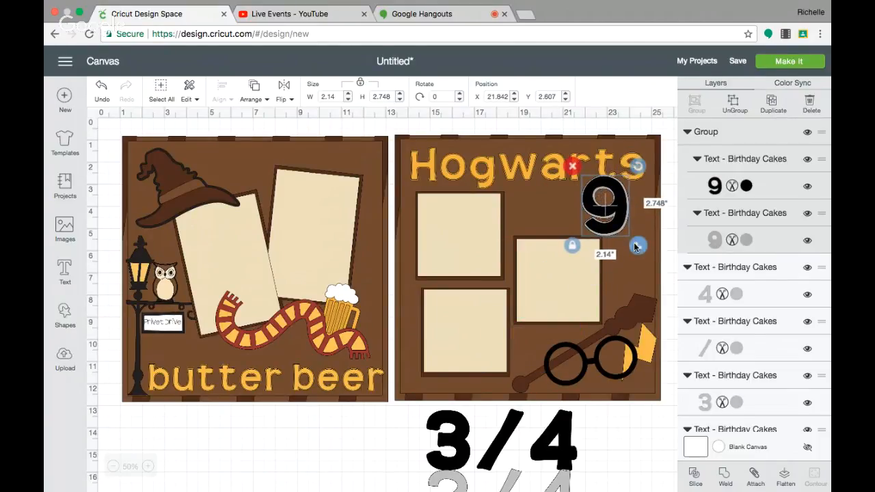
left_click_drag(635, 247, 628, 232)
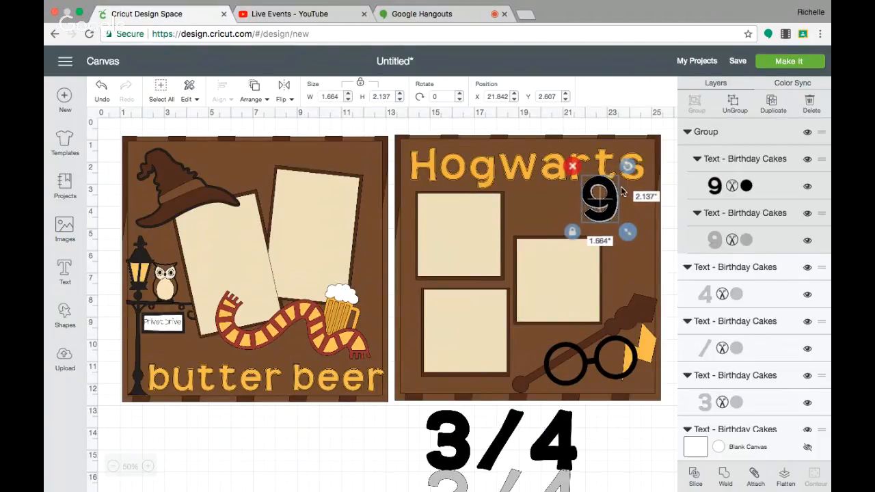
left_click_drag(610, 198, 623, 203)
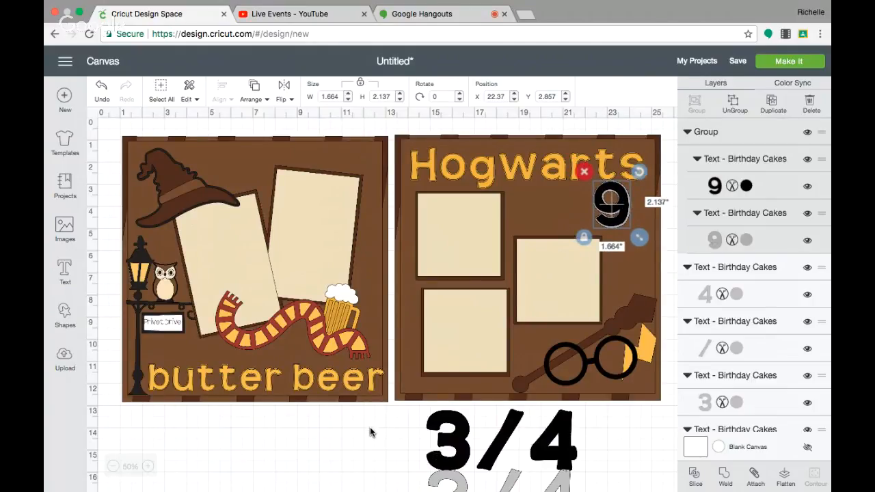
Step: Stack the grey 3, slash and 4 on their matching black characters below the pages
scroll(370, 431, "down", 1)
scroll(369, 427, "down", 5)
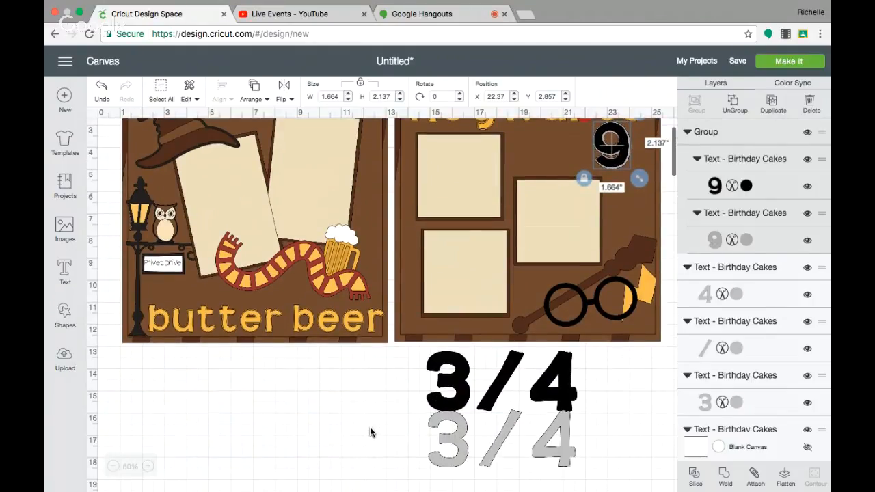
left_click(461, 345)
left_click_drag(461, 345, 463, 299)
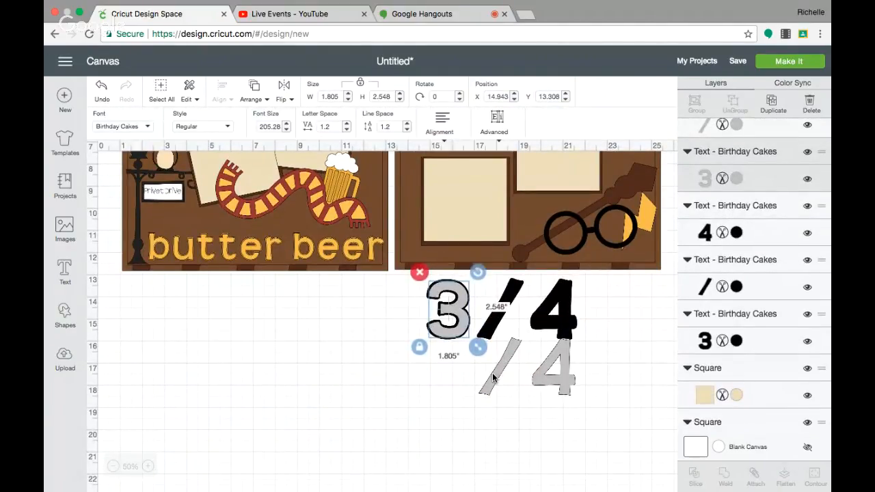
left_click_drag(498, 378, 499, 319)
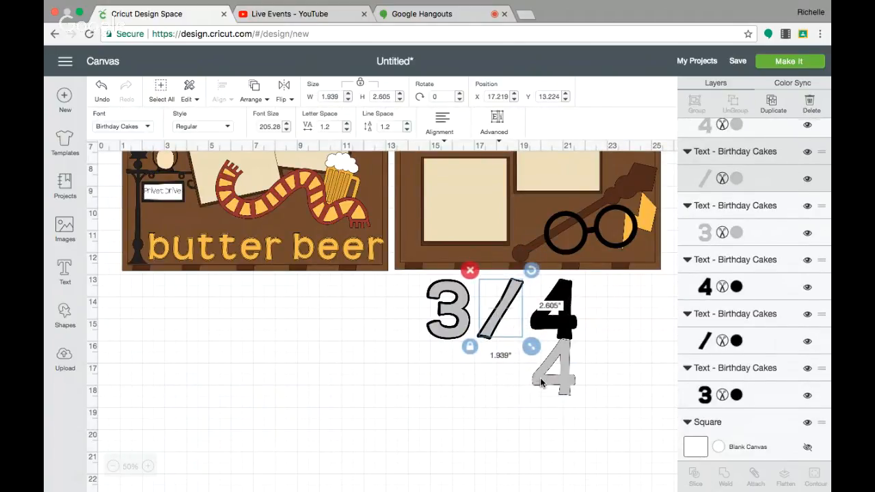
left_click_drag(540, 383, 540, 319)
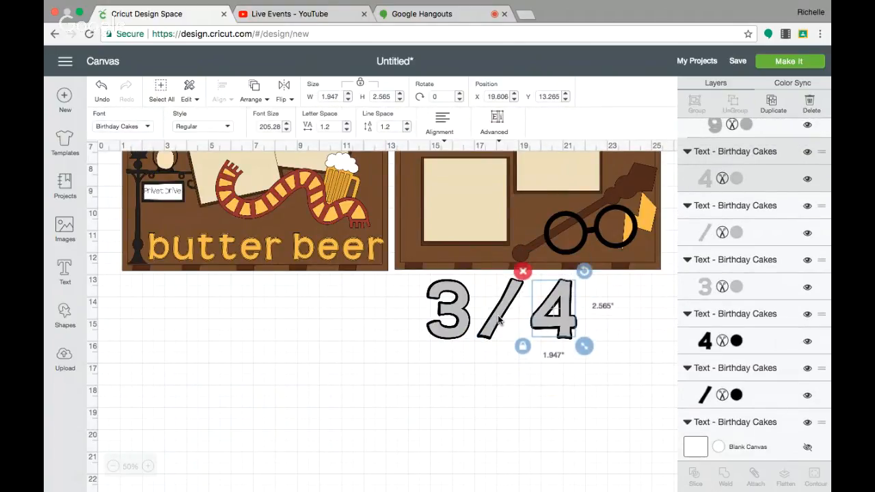
left_click(478, 425)
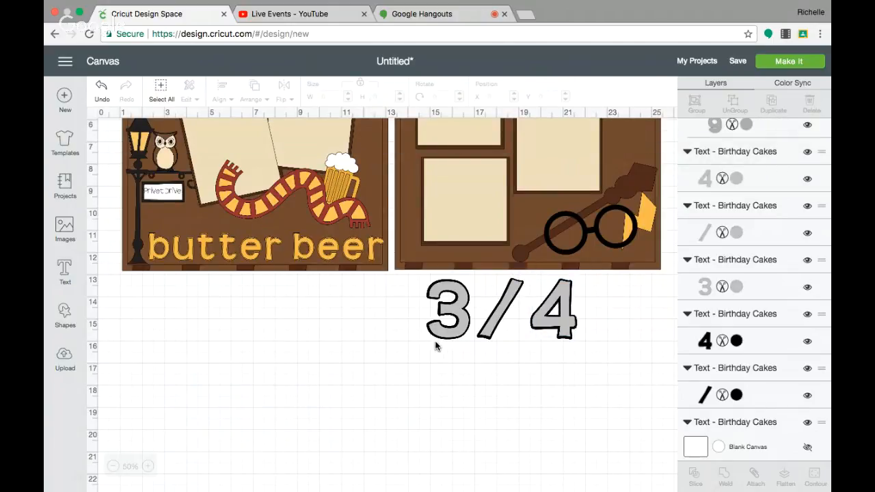
Step: Group the two layers of the 3 and arrange the layered slash and 4 diagonally below it as a fraction
left_click(449, 323)
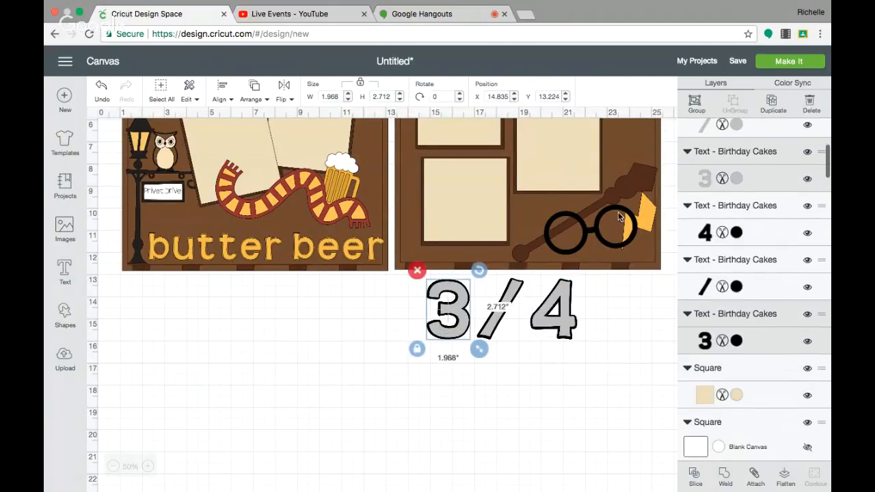
left_click(697, 104)
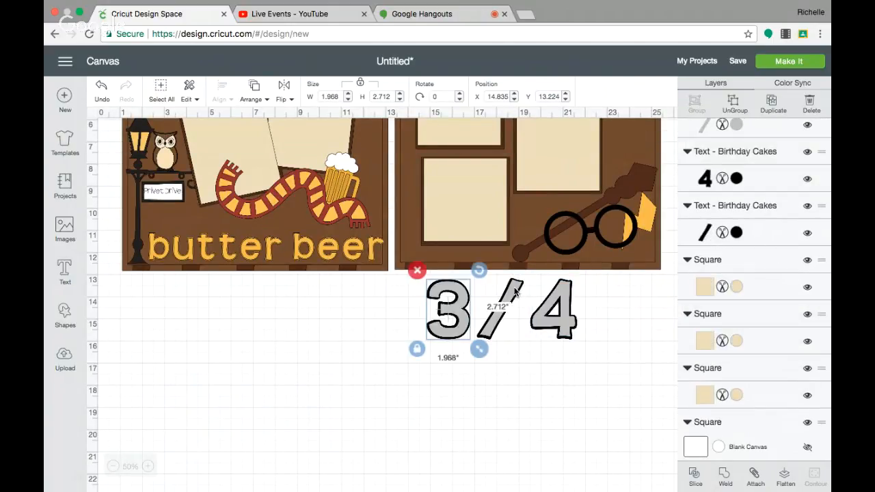
left_click_drag(507, 274, 496, 356)
left_click_drag(498, 326, 474, 343)
mouse_move(552, 275)
left_mouse_down()
mouse_move(581, 339)
mouse_move(555, 342)
mouse_move(505, 380)
left_mouse_up()
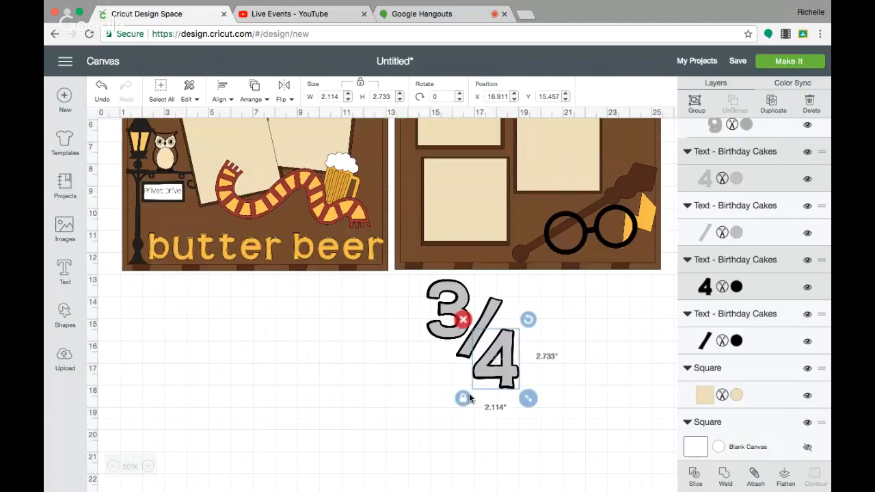
Step: Nudge the layered 3 slightly up and group it with the slash and 4 as one fraction
left_click(427, 388)
left_click(453, 308)
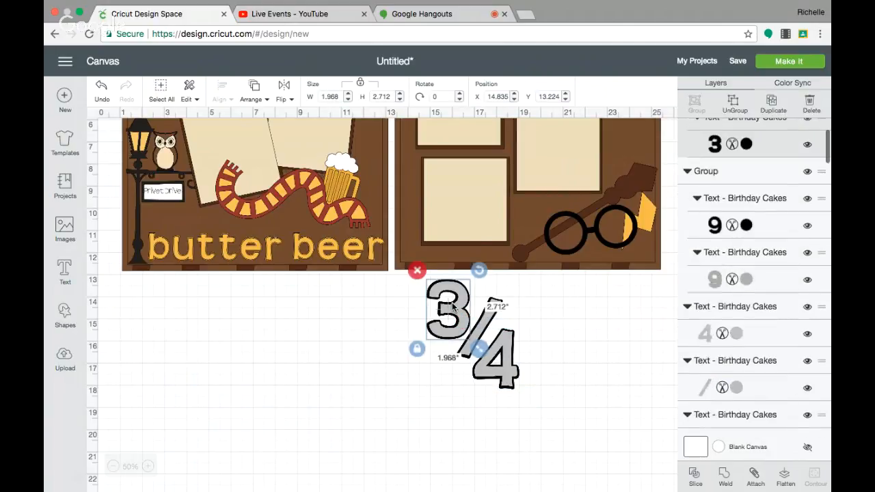
left_click_drag(449, 395, 540, 284)
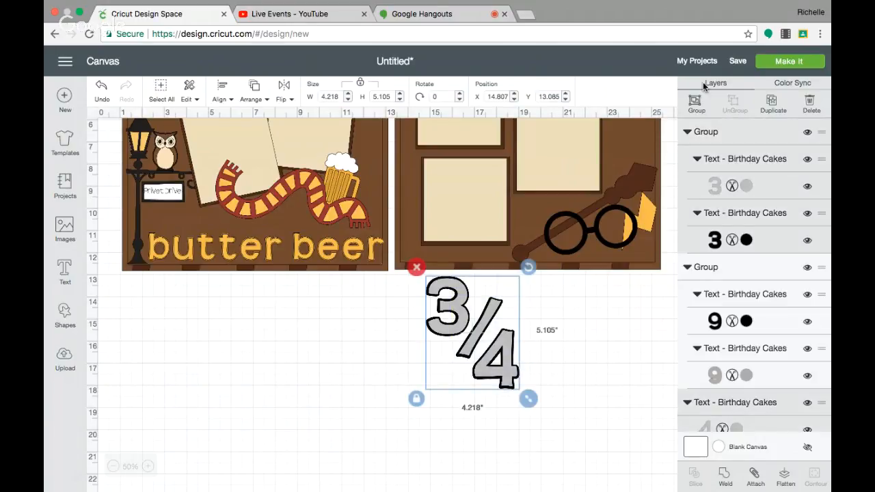
left_click(694, 102)
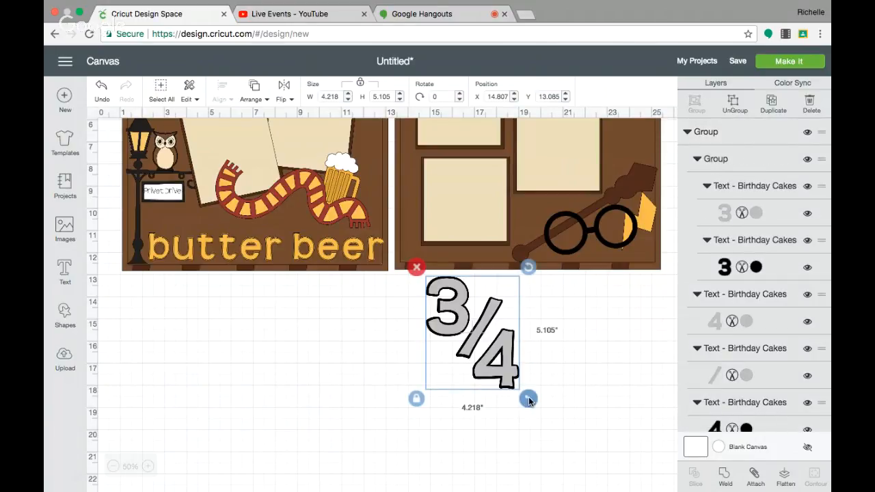
Step: Shrink the 3/4 fraction to about 1.8 in wide and position it beside the 9 under the "Hogwarts" title
left_click_drag(529, 401, 609, 171)
scroll(610, 169, "up", 2)
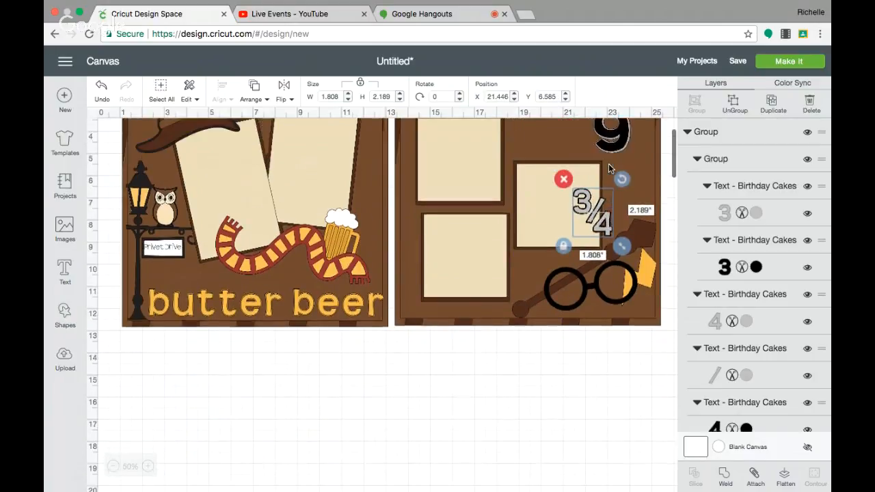
scroll(608, 169, "up", 3)
left_click_drag(595, 282, 654, 187)
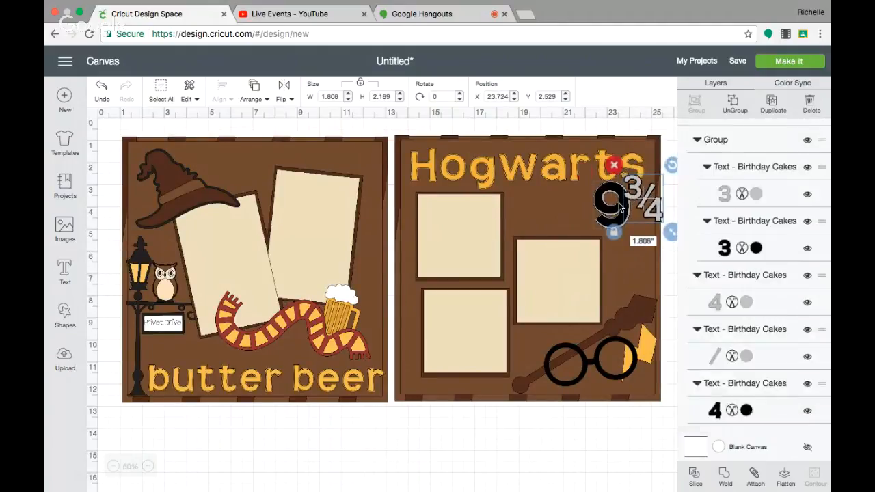
left_click(619, 207)
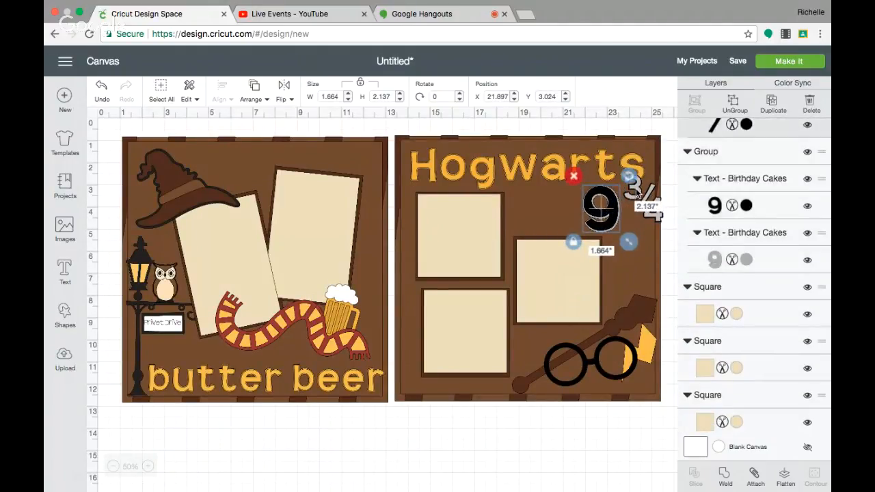
left_click_drag(636, 193, 630, 197)
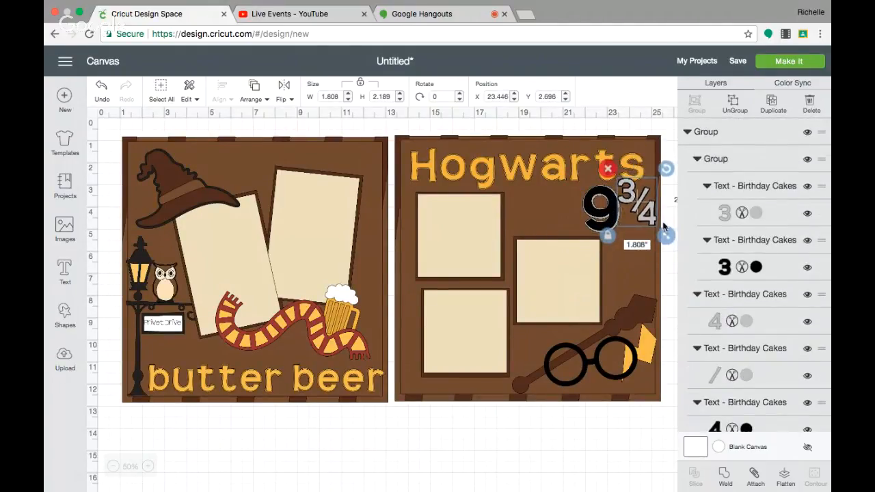
Step: Reduce the fraction to about 1.28 in wide and the 9 to about 1.38 in wide, fitting them close together
left_click_drag(664, 234, 639, 210)
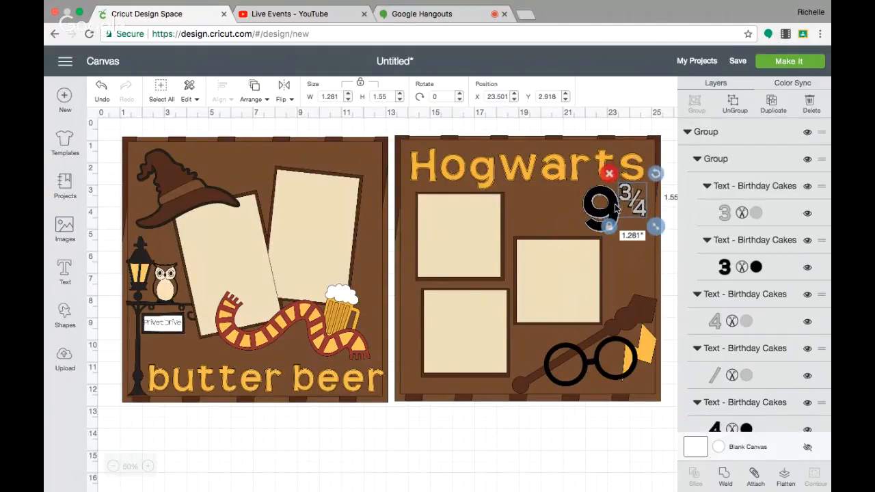
left_click(614, 210)
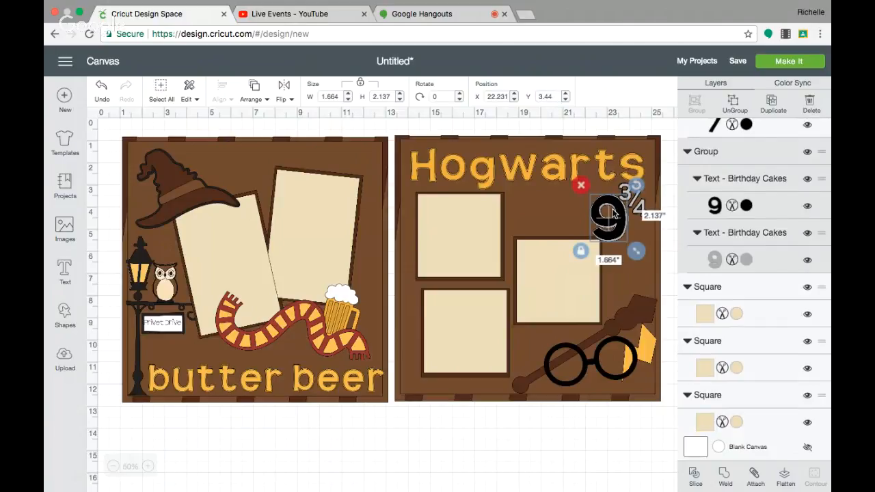
left_click_drag(613, 215, 610, 211)
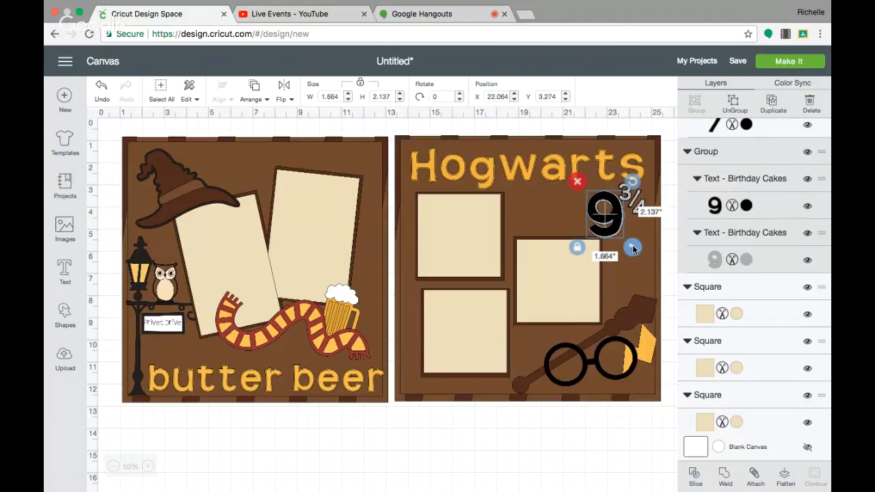
left_click_drag(633, 249, 620, 214)
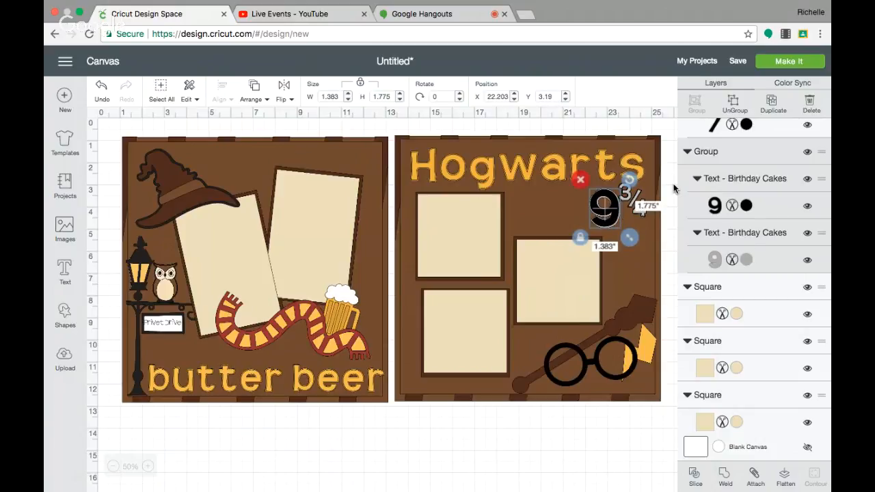
Step: Try recolouring the 3 of the fraction with a black front layer and a grey layer behind it
left_click(628, 191)
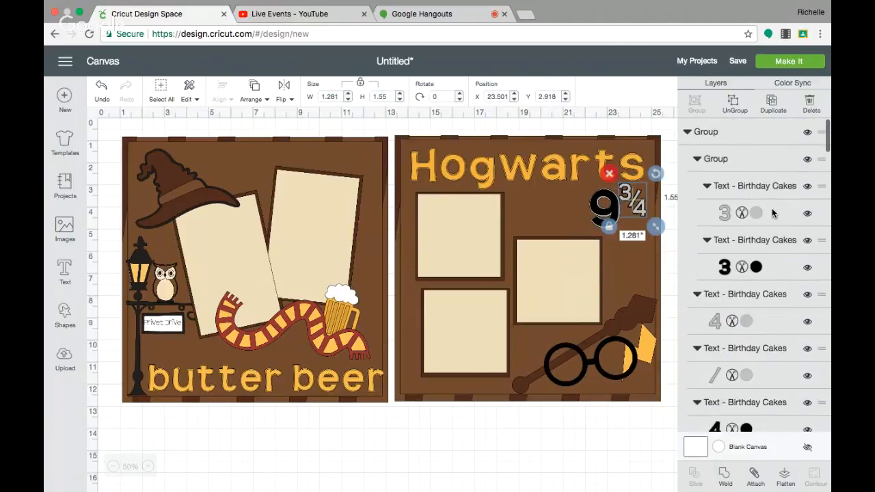
left_click(755, 213)
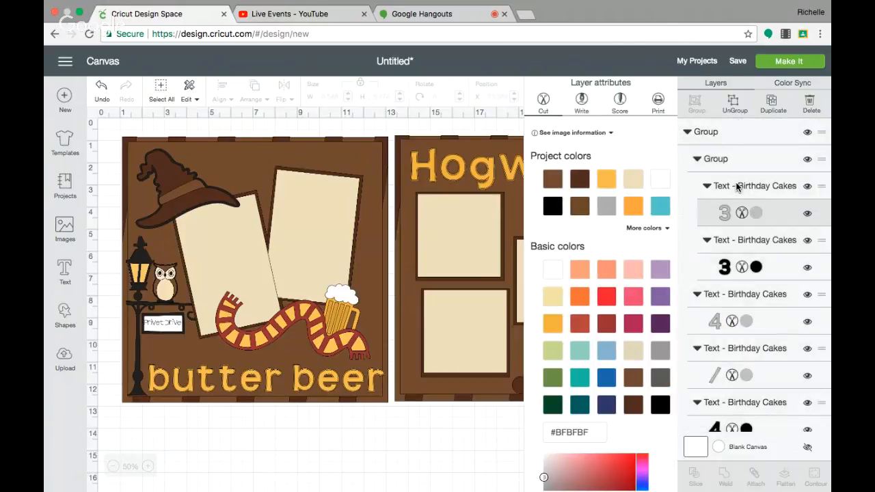
left_click(553, 210)
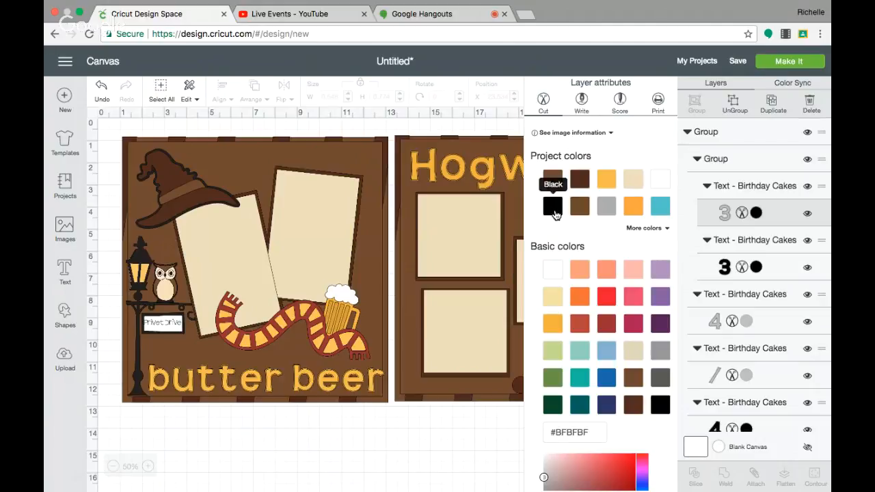
left_click(755, 267)
left_click(606, 205)
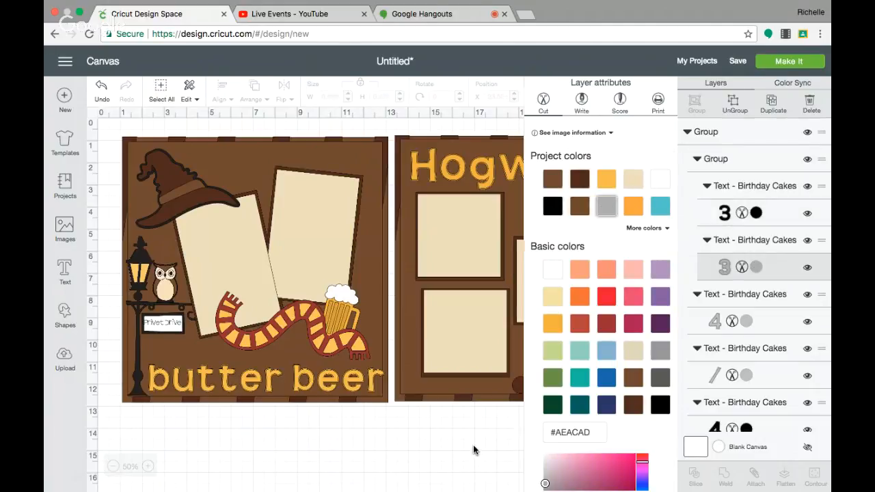
left_click(474, 450)
left_click(639, 199)
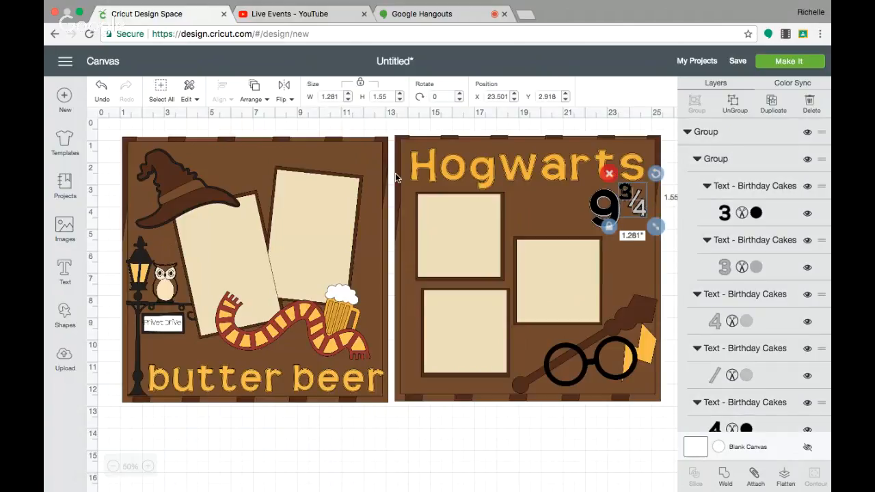
Step: Undo the recolouring of the 3 and the latest resizing and repositioning of the 9
left_click(101, 86)
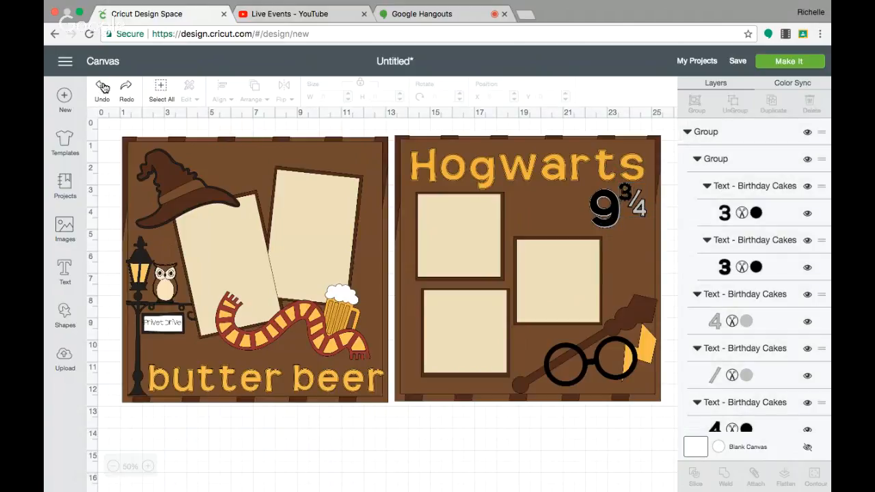
left_click(102, 86)
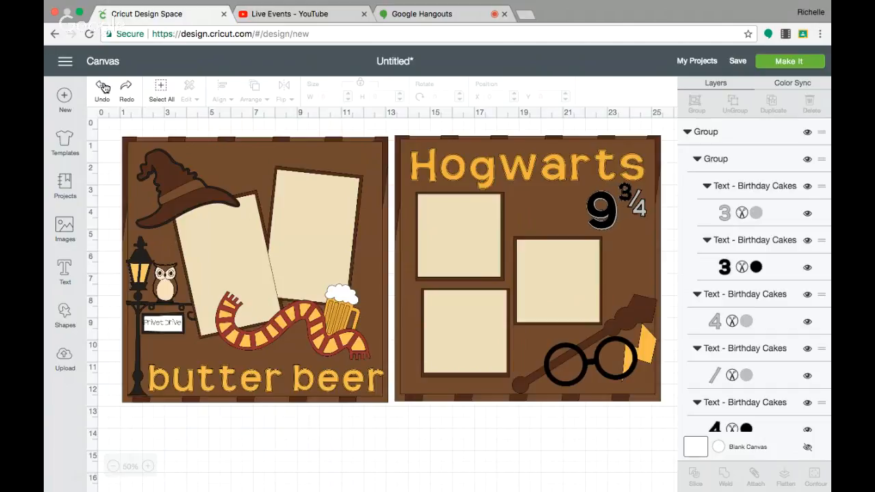
left_click(101, 87)
left_click(127, 88)
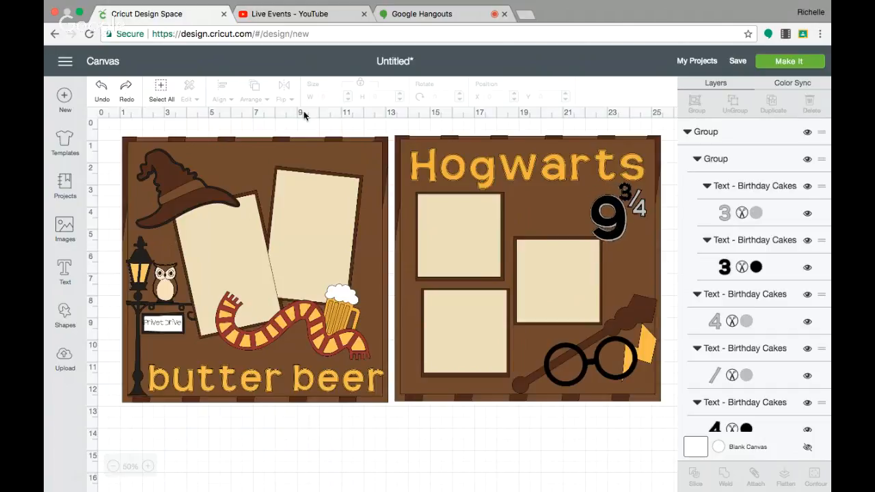
Step: Move the 3/4 fraction below the Hogwarts page and colour its 3 with a black front layer and a grey back layer
left_click_drag(637, 204, 540, 444)
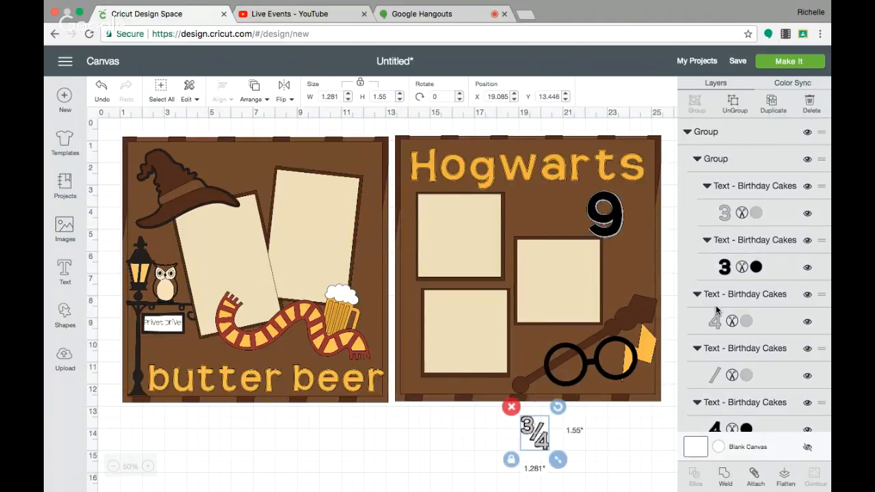
left_click(756, 214)
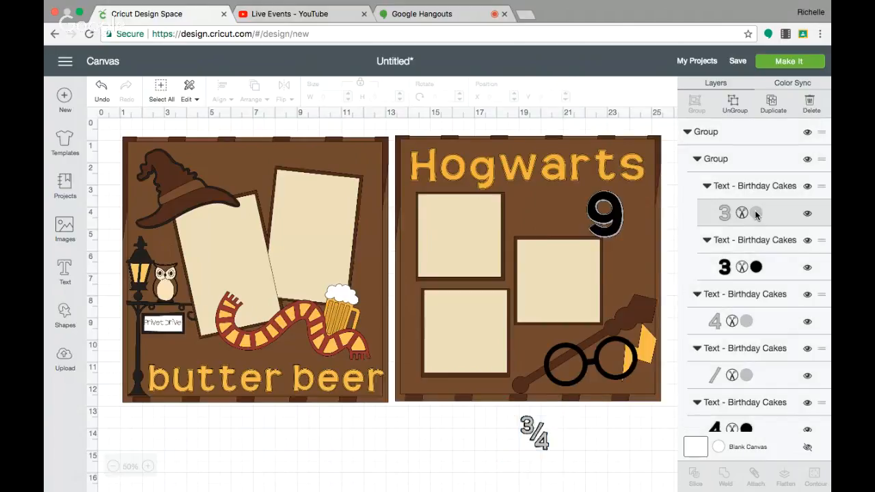
left_click(552, 206)
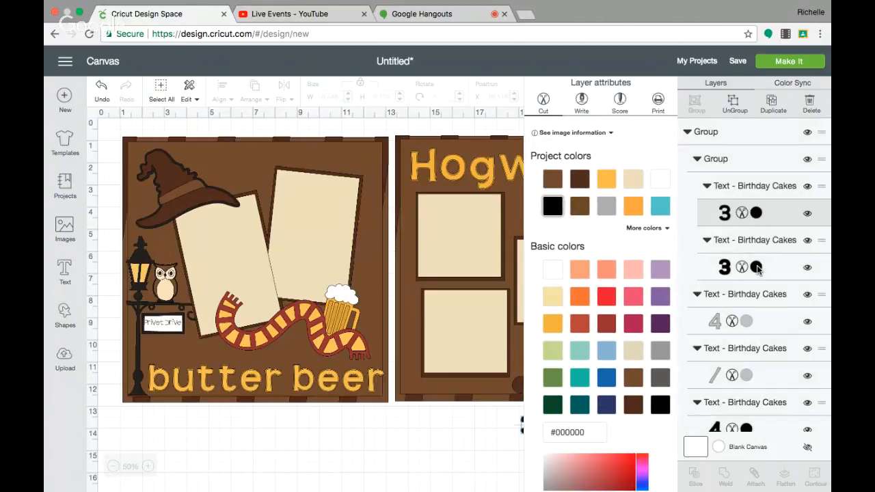
left_click(756, 268)
left_click(605, 206)
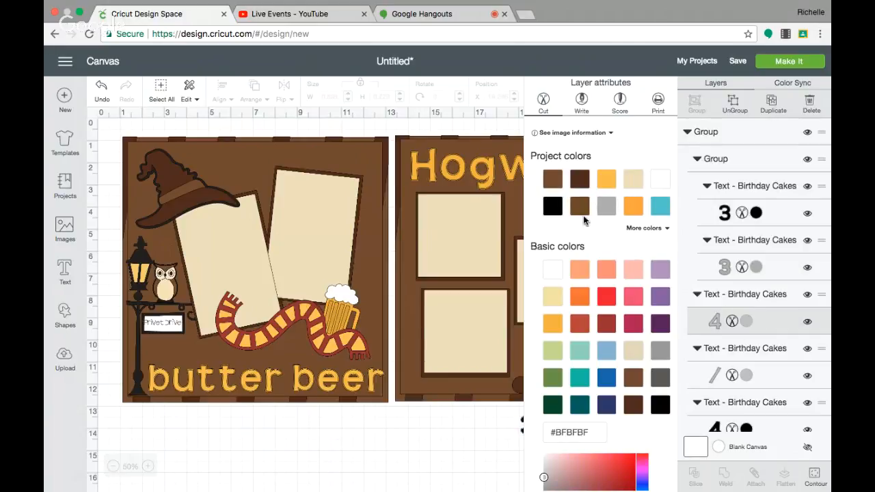
Step: Colour the front layer of the fraction's 4 black and its back layer grey
left_click(553, 205)
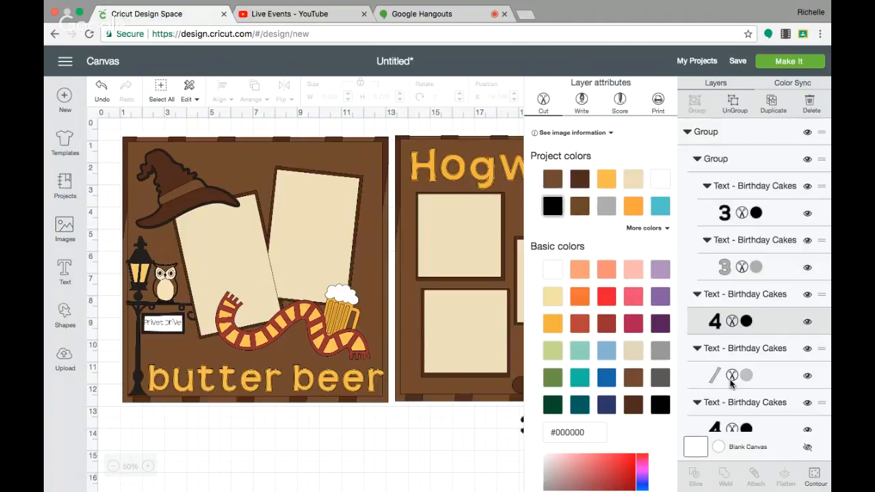
scroll(729, 383, "down", 3)
left_click(745, 324)
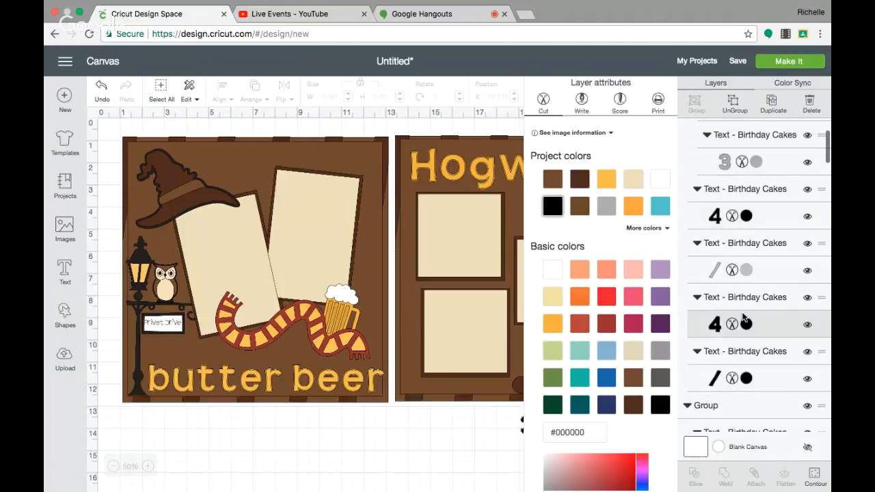
left_click(606, 206)
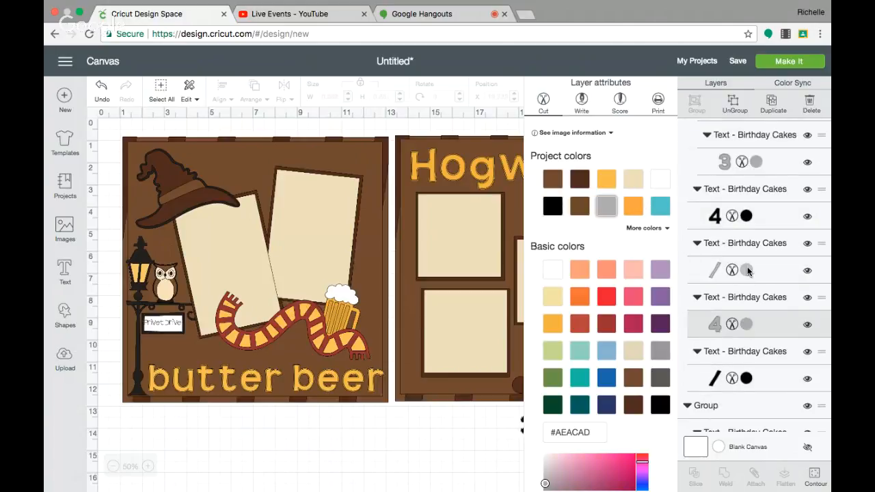
Step: Colour the front layer of the fraction's slash black and its back layer grey
left_click(747, 267)
left_click(553, 205)
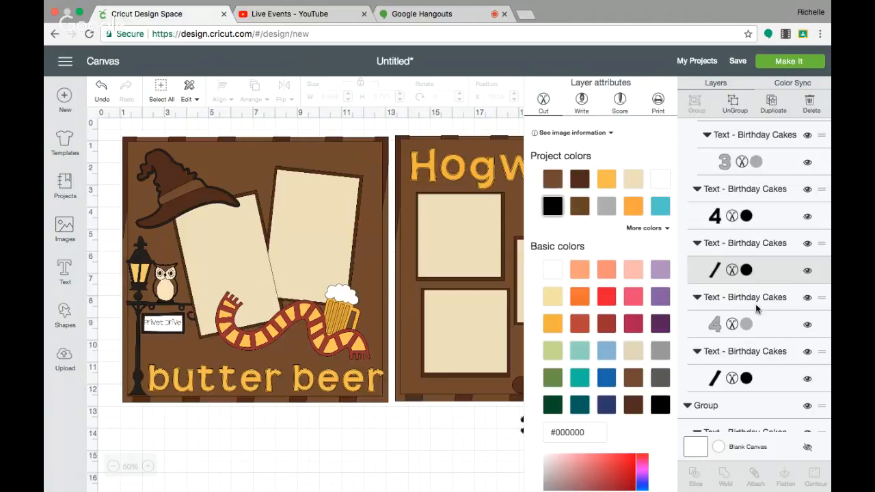
left_click(748, 378)
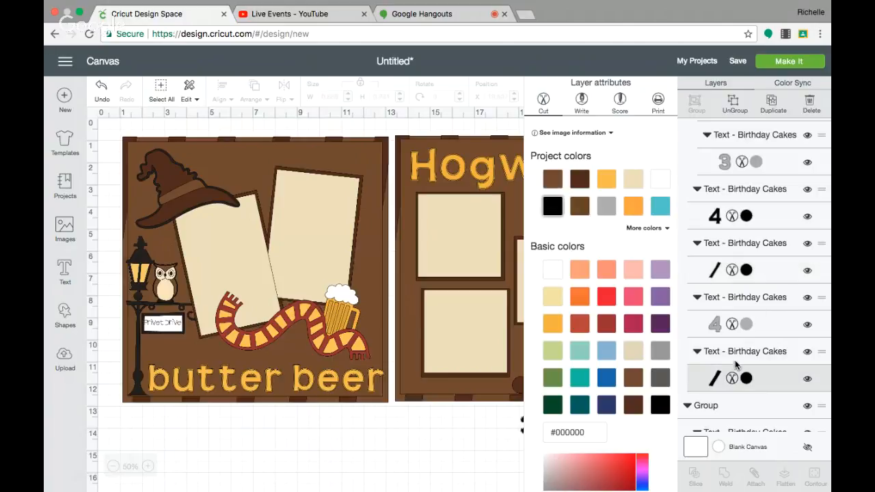
left_click(606, 205)
left_click(481, 438)
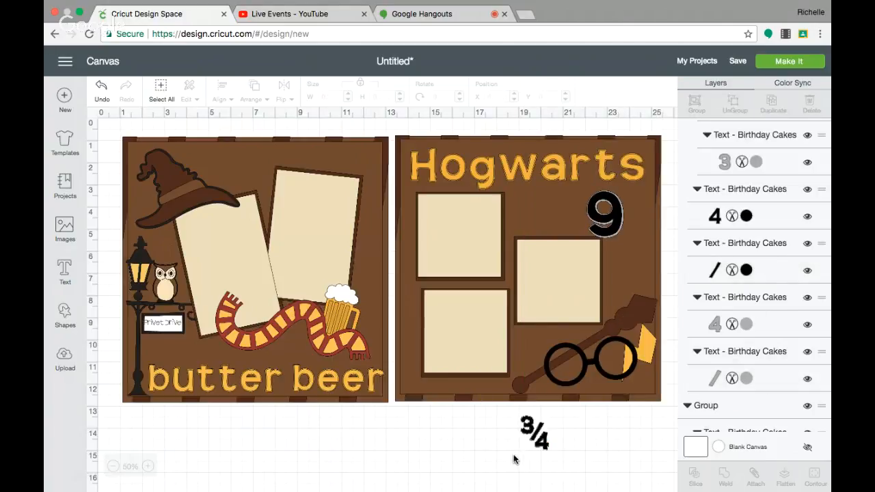
Step: Move the recoloured 3/4 back beside the 9 under the "Hogwarts" title and nudge the 9 slightly up
left_click_drag(513, 458, 559, 408)
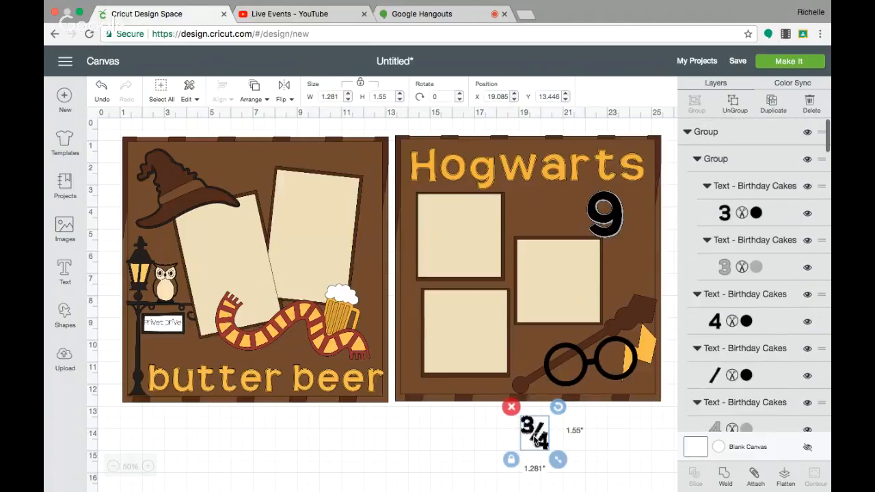
left_click_drag(535, 439, 637, 209)
left_click(544, 483)
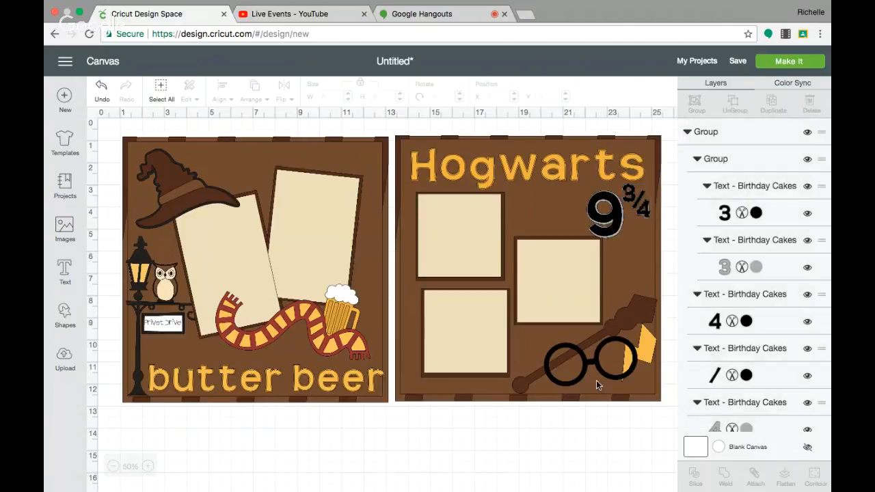
left_click(619, 212)
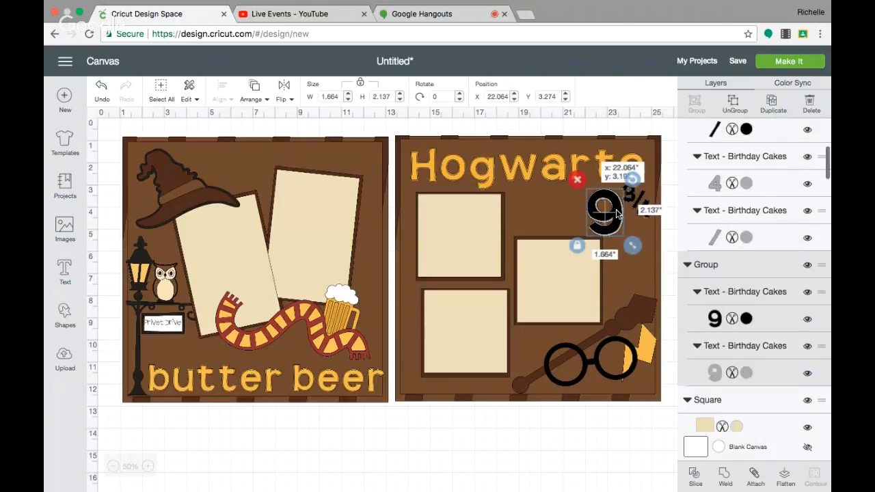
left_click(580, 481)
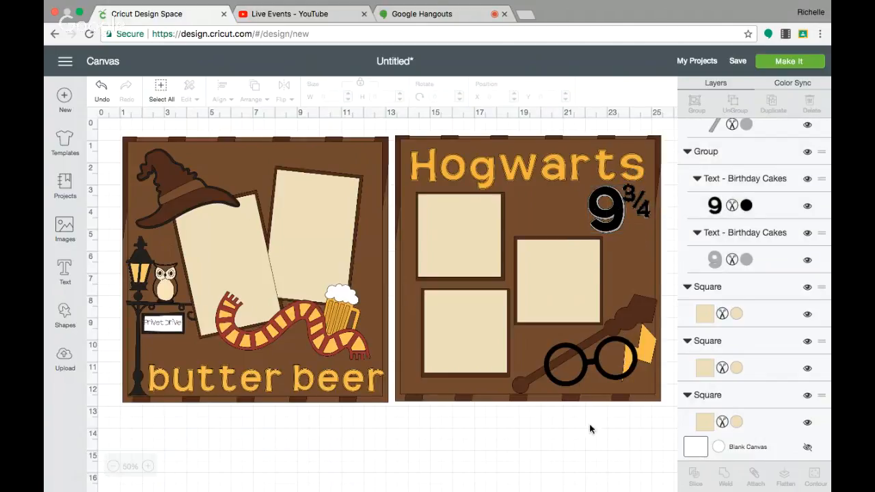
Step: Move the glasses on the Hogwarts page to the left so they no longer cover the lightning bolt
left_click(641, 357)
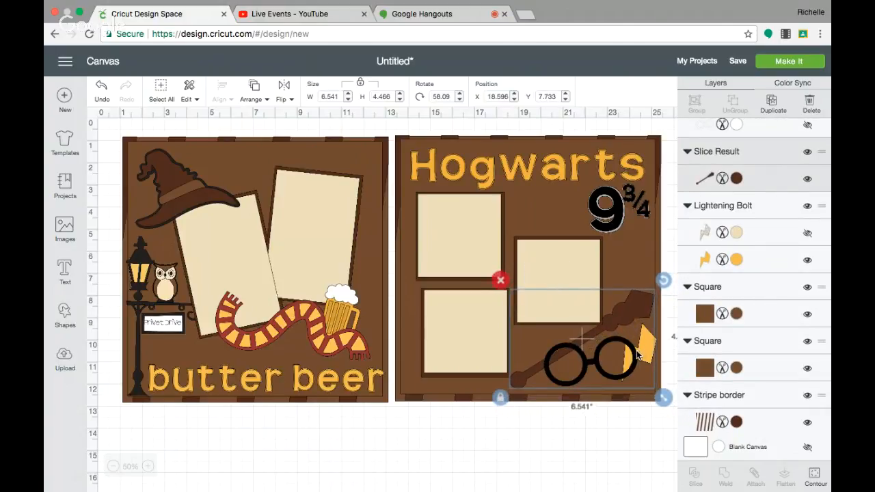
left_click_drag(636, 353, 613, 350)
left_click(631, 464)
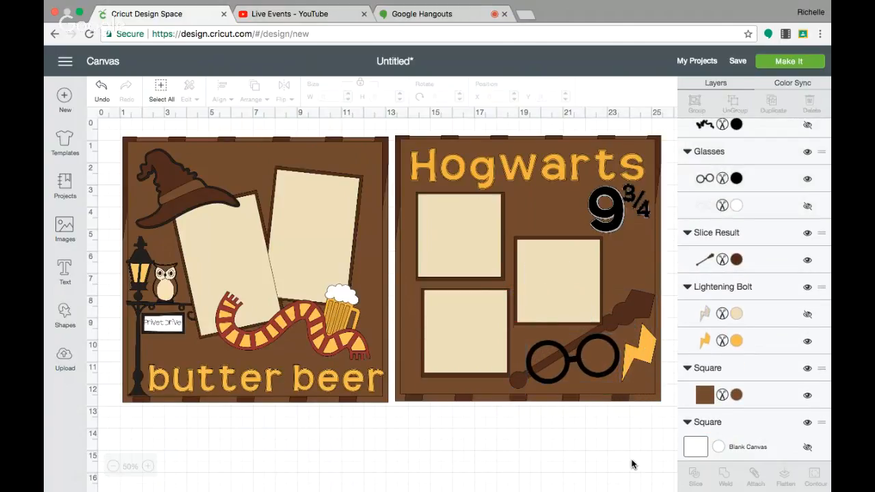
Step: Move the lightning bolt slightly up toward the glasses and rotate it a little counterclockwise
left_click(648, 355)
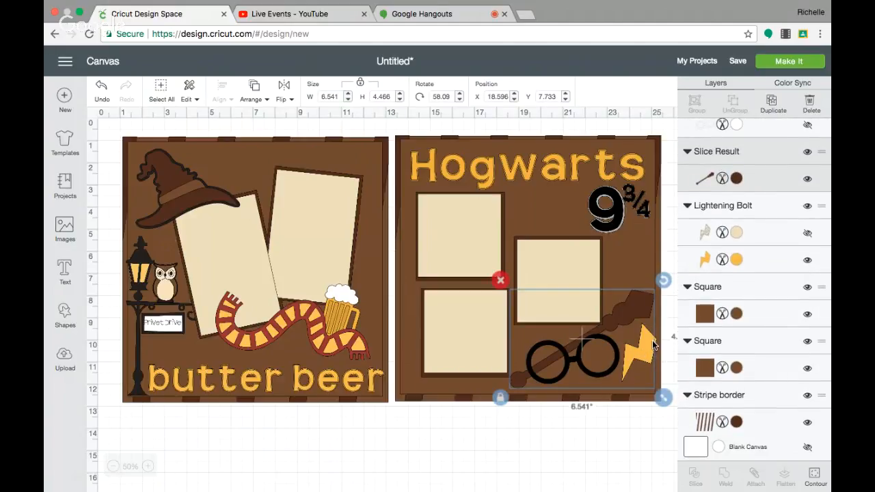
left_click(652, 340)
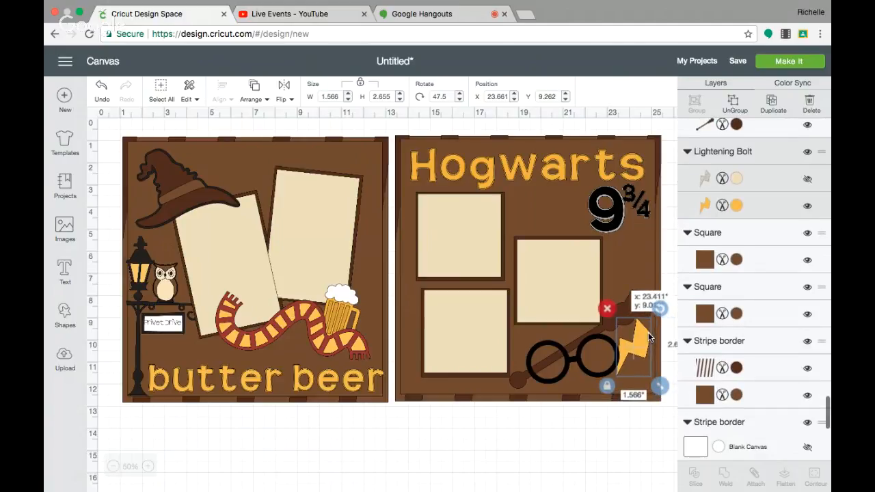
left_click_drag(653, 341, 646, 334)
left_click_drag(664, 303, 654, 299)
left_click(562, 449)
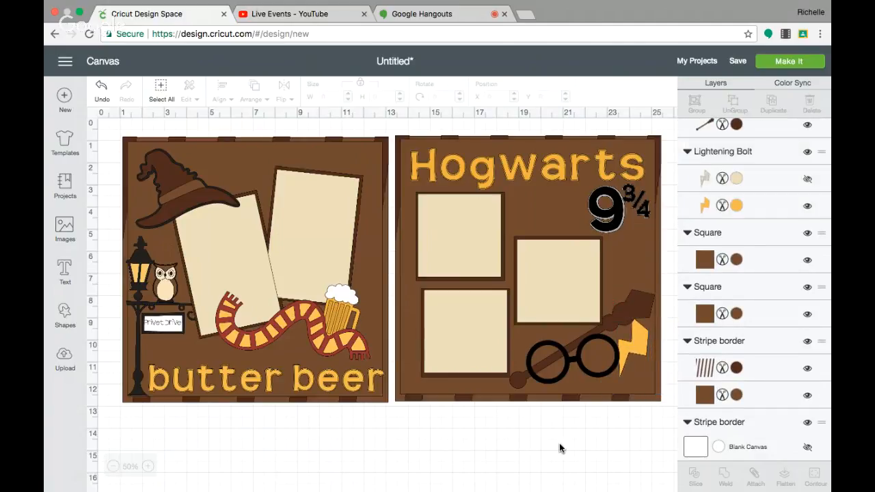
Step: Enlarge the striped scarf to about 7.5 in wide and shift it slightly up and left on the butter beer page
left_click(333, 346)
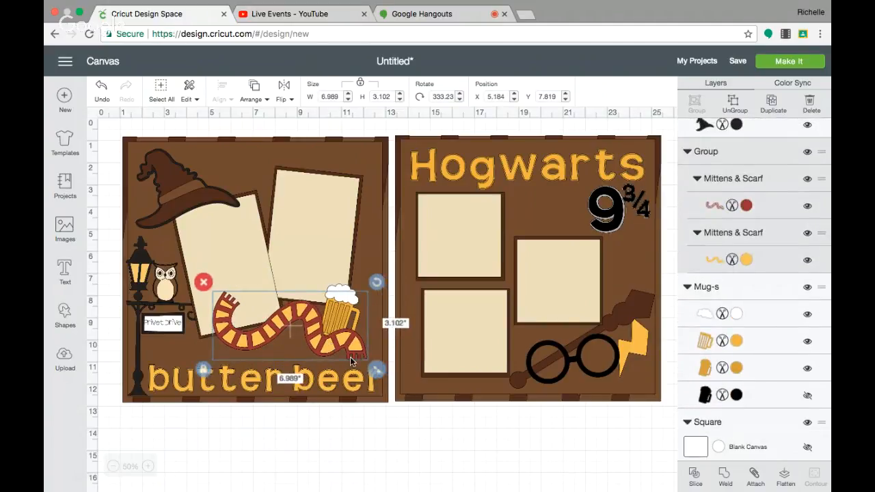
left_click_drag(378, 369, 388, 373)
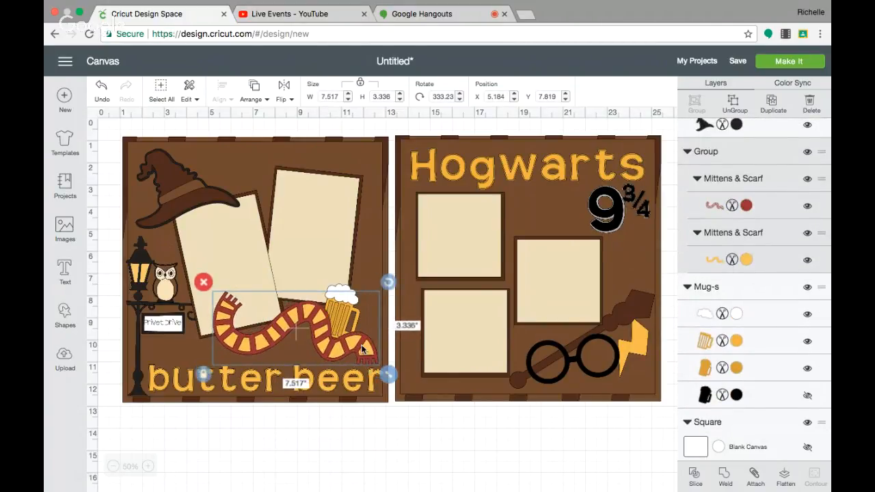
left_click_drag(359, 346, 349, 341)
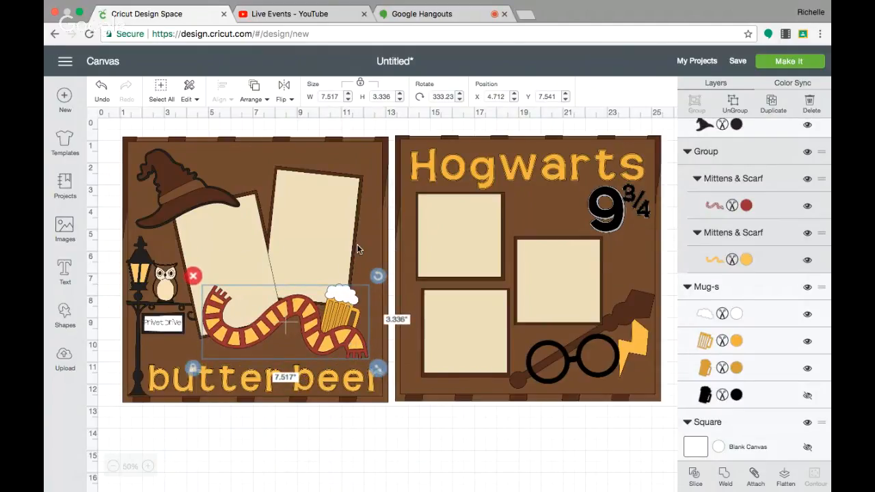
left_click(347, 464)
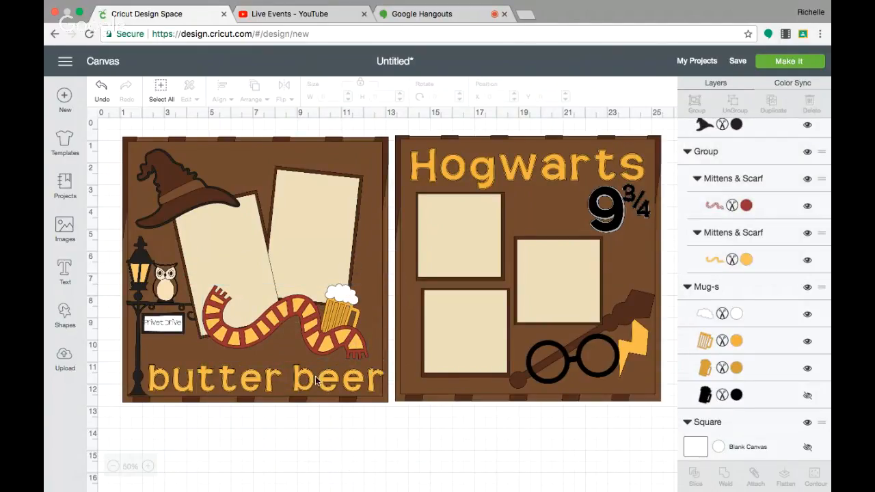
Step: Shrink the "butter beer" title slightly and move it a little higher on its page
left_click(314, 382)
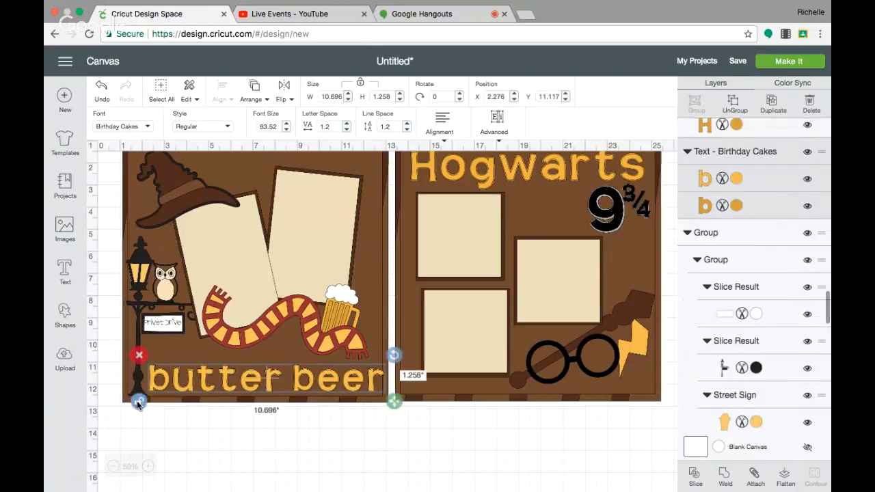
left_click_drag(395, 403, 392, 404)
left_click_drag(350, 383, 346, 375)
Step: Enlarge the "Hogwarts" title to about 10.8 in wide and shift it slightly left on its page
left_click(530, 166)
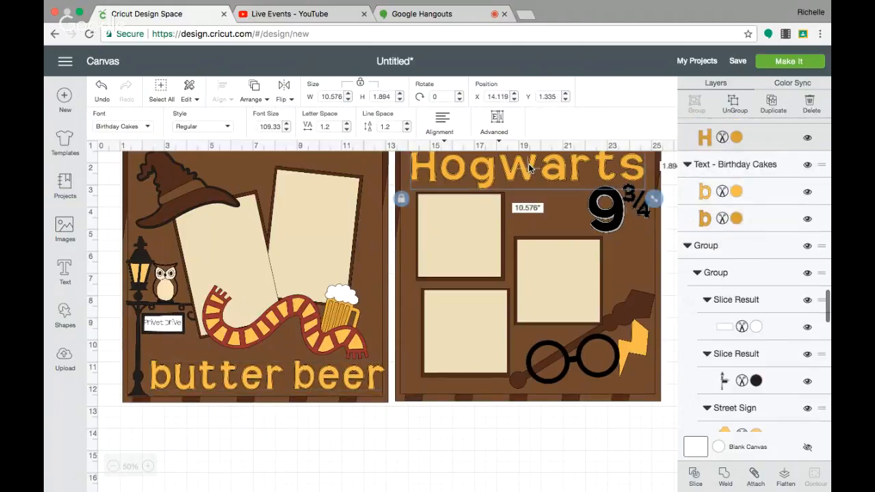
left_click_drag(650, 198, 658, 200)
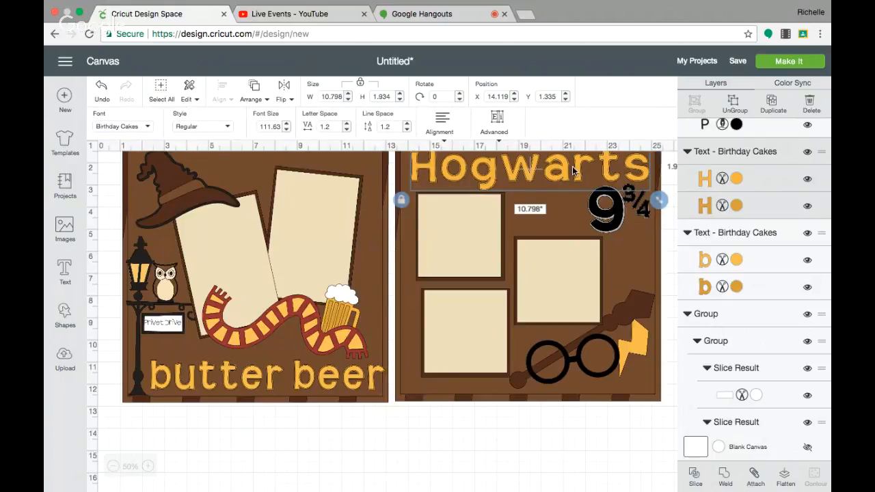
left_click_drag(574, 174, 571, 172)
left_click(502, 466)
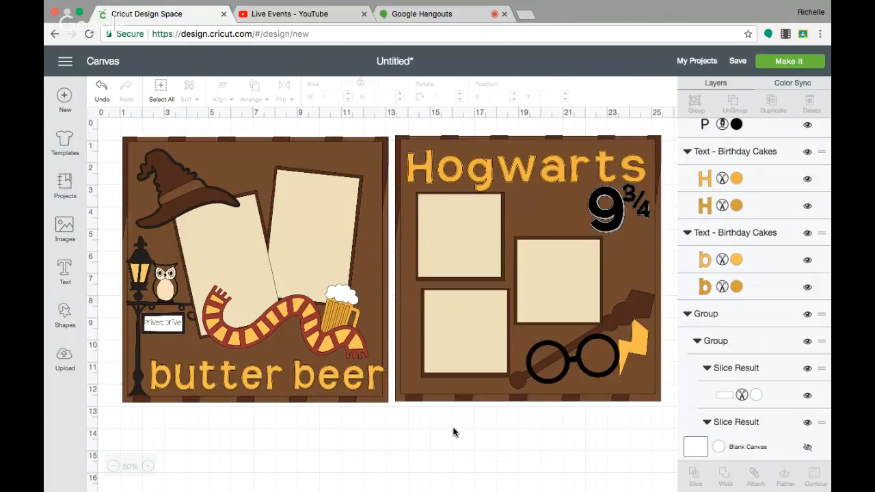
Step: Save the project as "Hogwarts youtbe", keeping it public, and select its web address
left_click(735, 61)
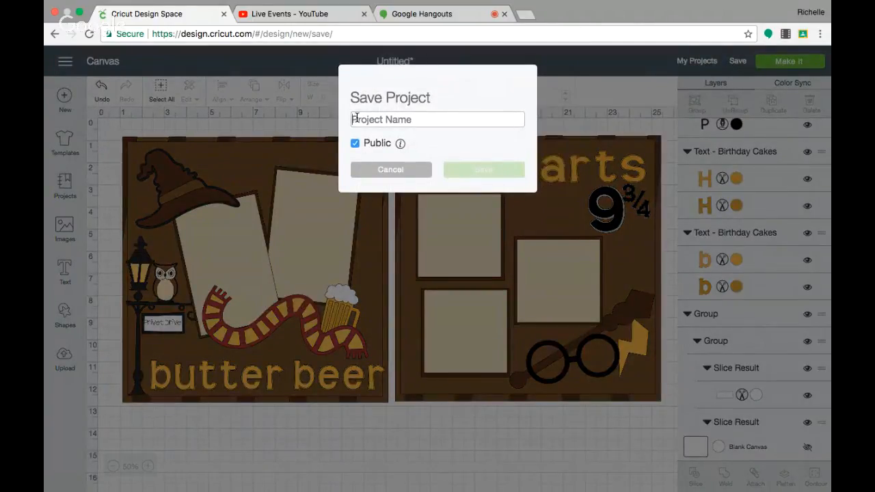
type("Hogw")
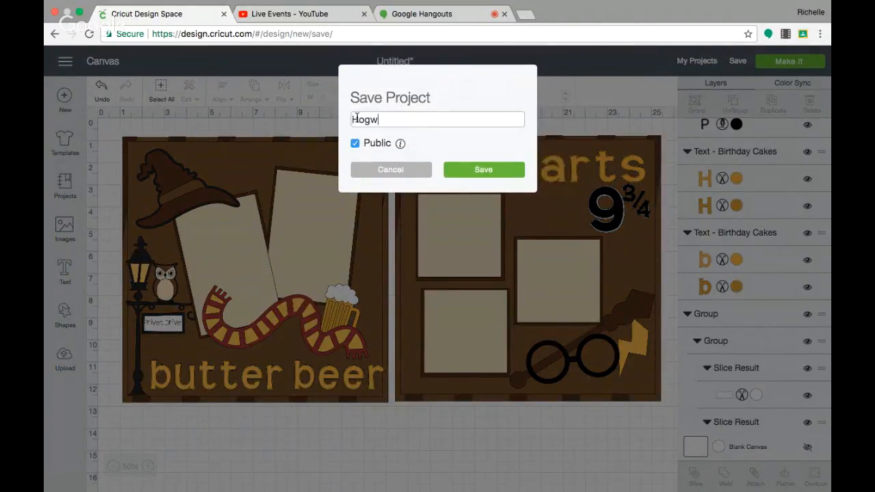
type("arts youtbe")
left_click(470, 172)
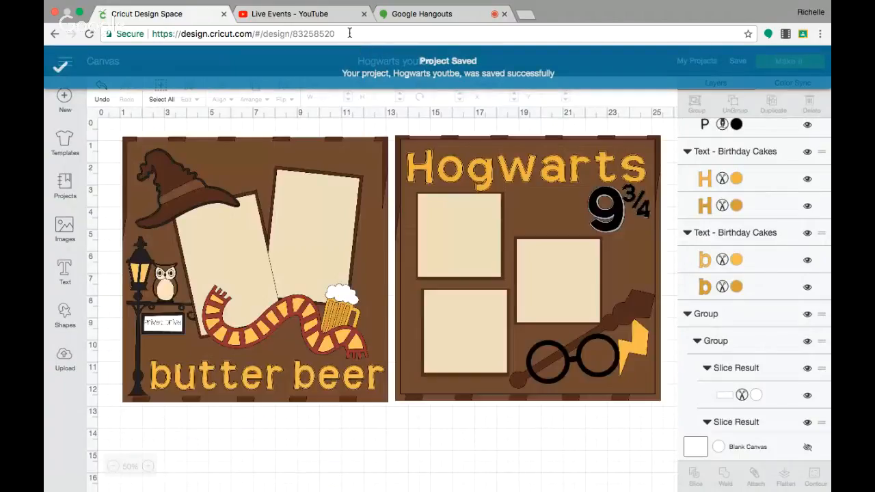
left_click_drag(349, 33, 164, 35)
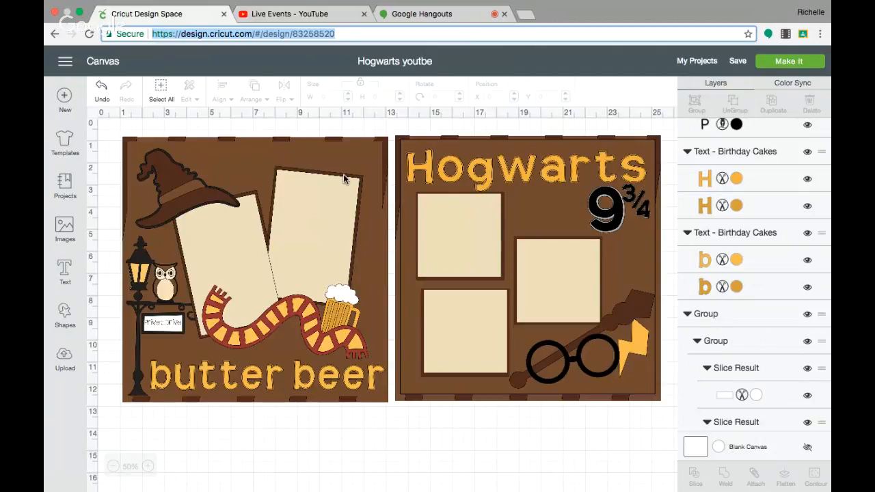
Step: Scale the whole butter beer page with all its elements proportionally to 11.5 in wide
left_click(282, 141)
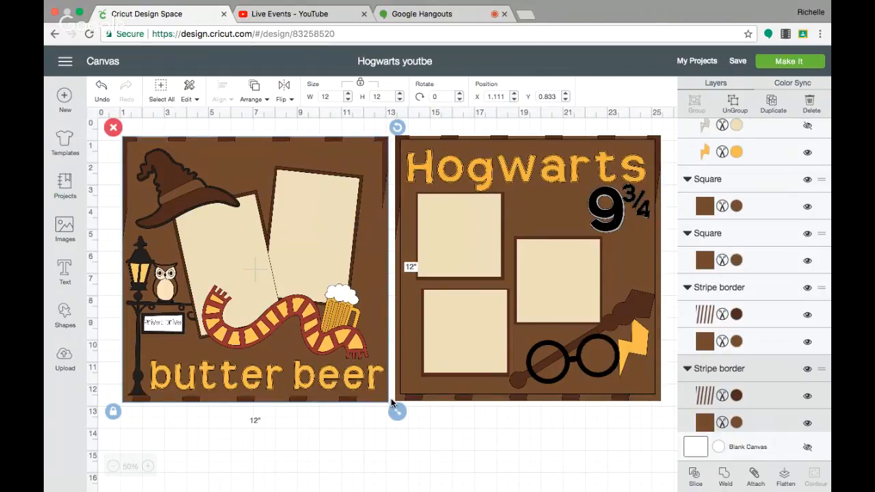
left_click(326, 96)
left_click(244, 440)
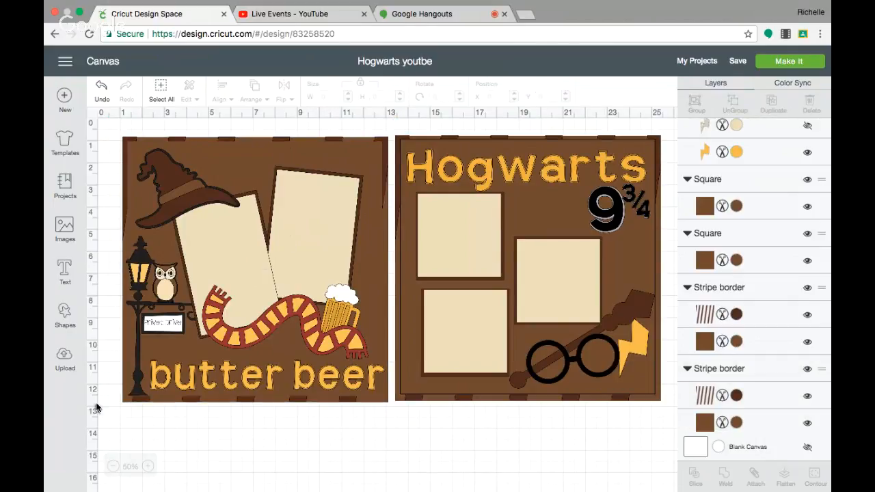
left_click_drag(115, 411, 396, 243)
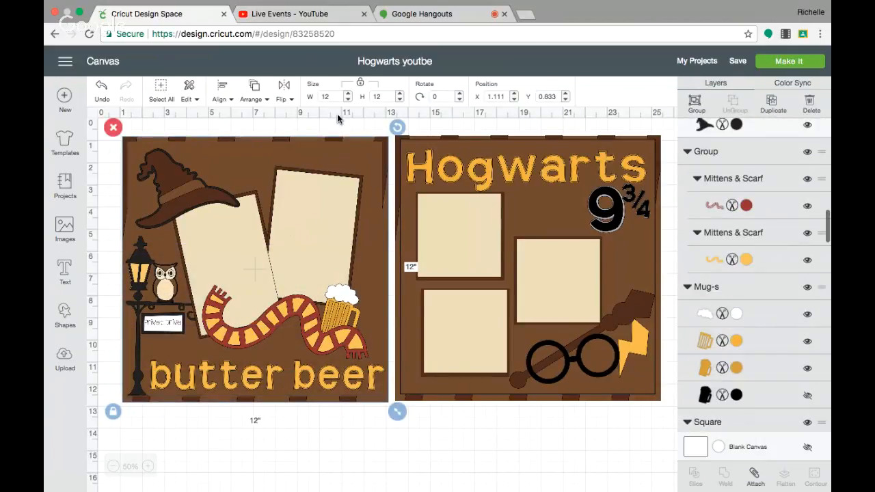
left_click(317, 96)
type("11.5")
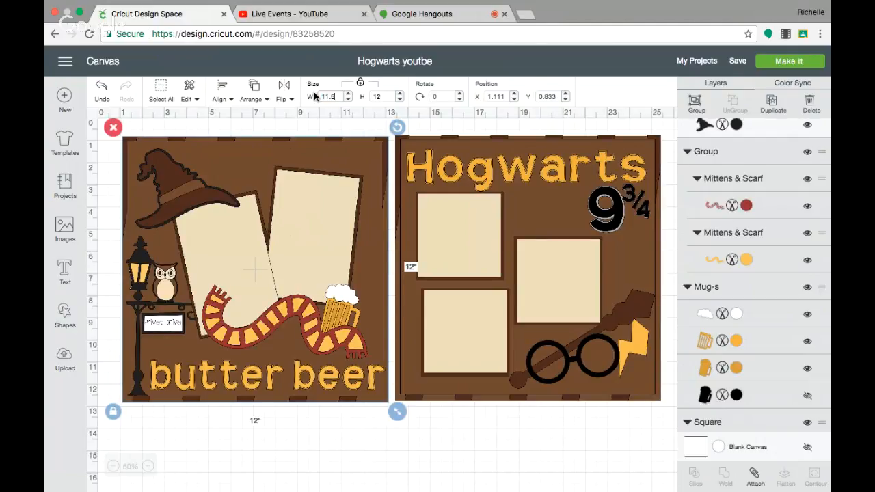
key("Return")
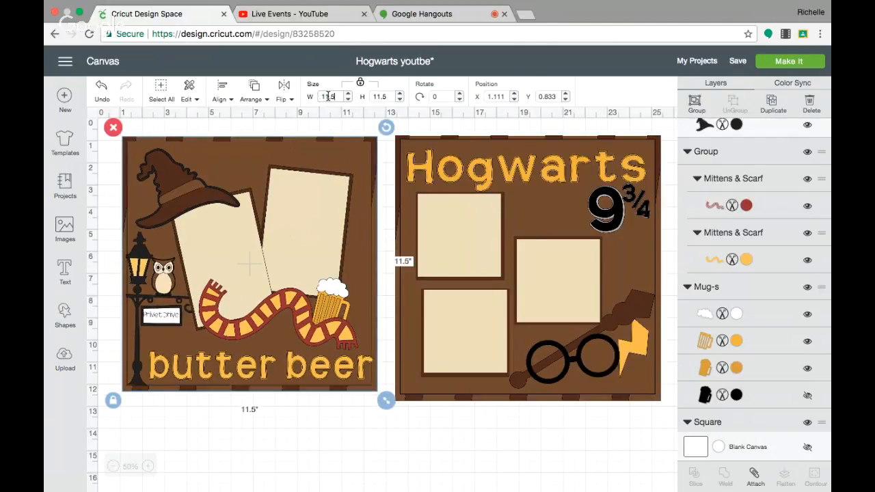
left_click(402, 129)
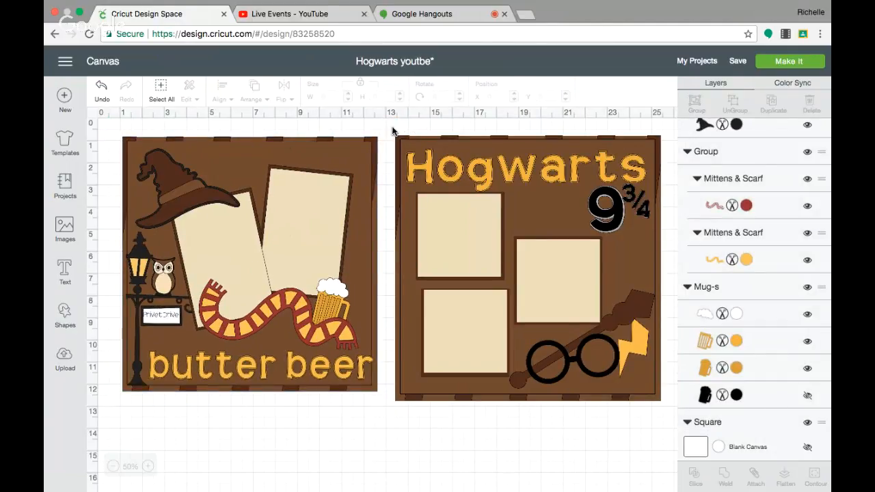
Step: Scale the whole Hogwarts page with all its elements proportionally to 11.5 in wide and save the project again
left_click_drag(392, 128, 670, 408)
left_click_drag(331, 96, 303, 97)
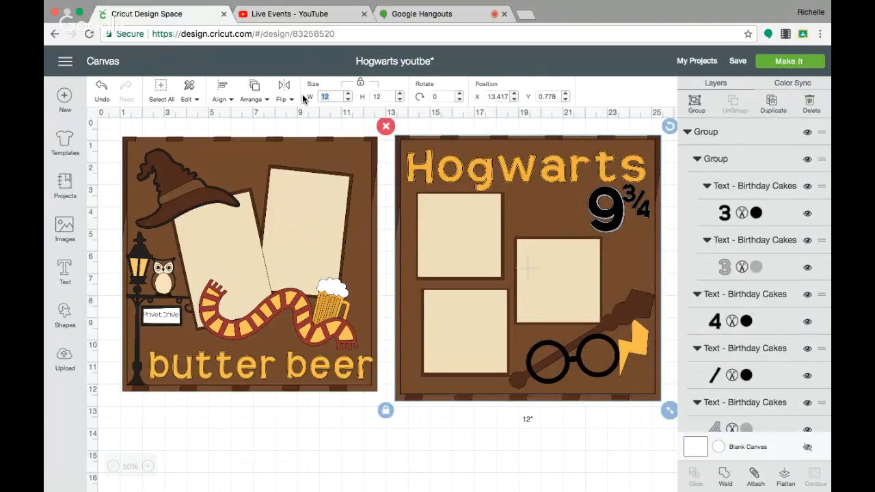
type("1.5")
key("Return")
left_click(264, 450)
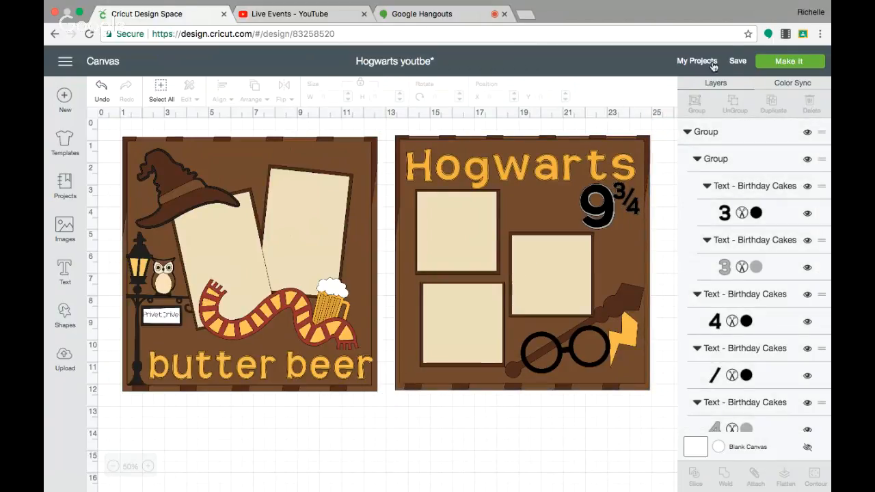
left_click(736, 65)
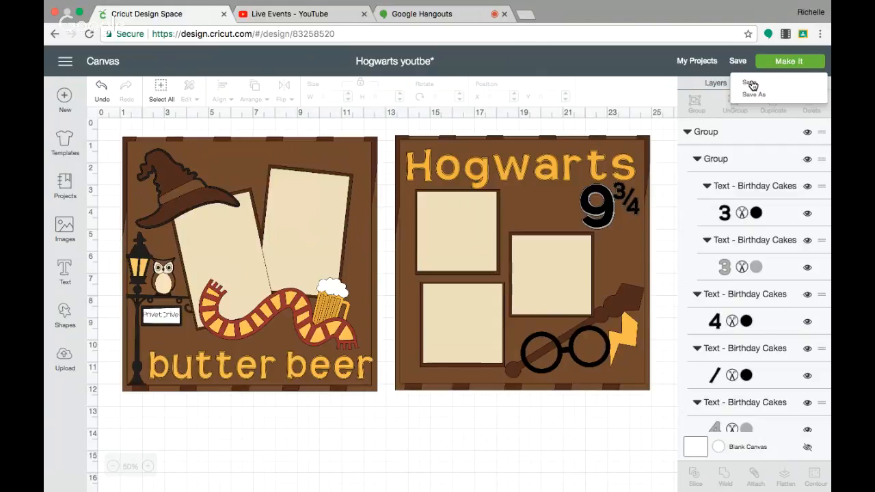
left_click(751, 83)
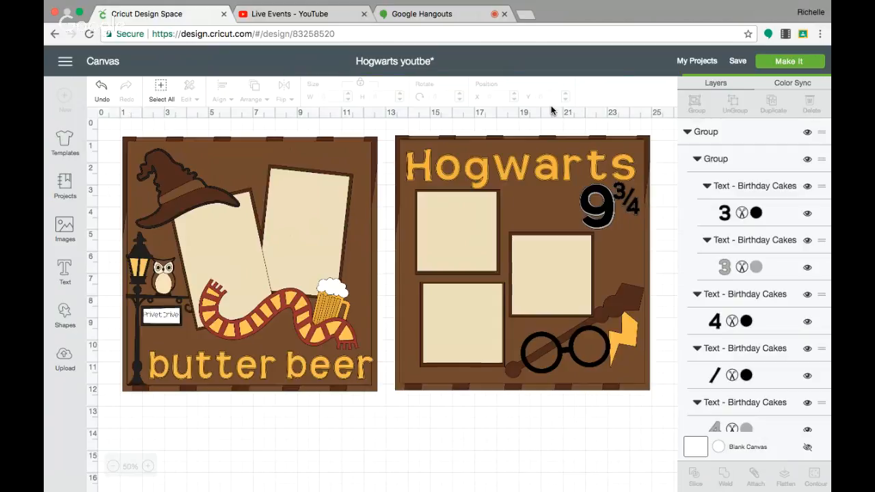